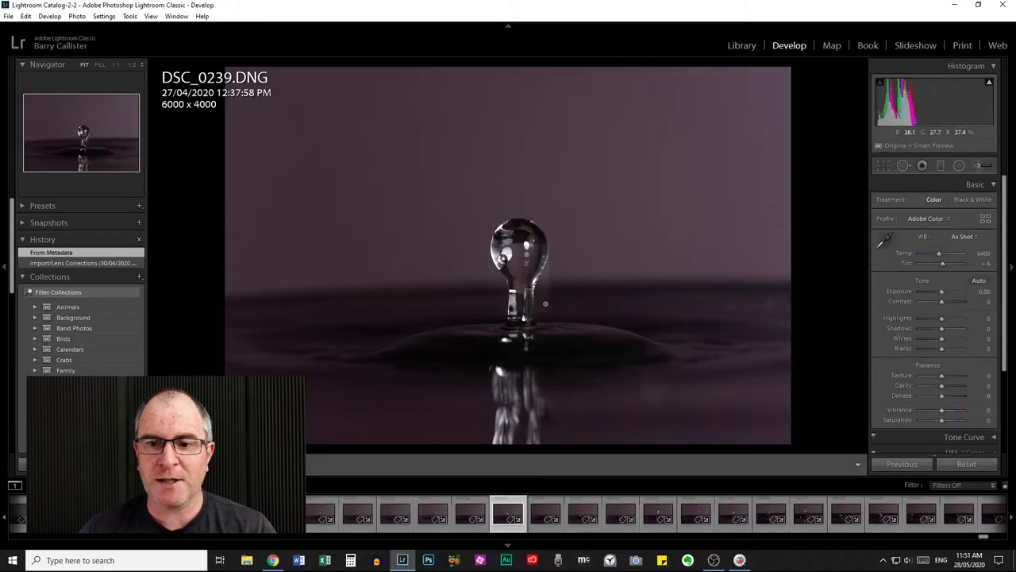
# Examine the edges and stem of the water drop at full magnification for ghosting and fringing
pyautogui.click(540, 309)
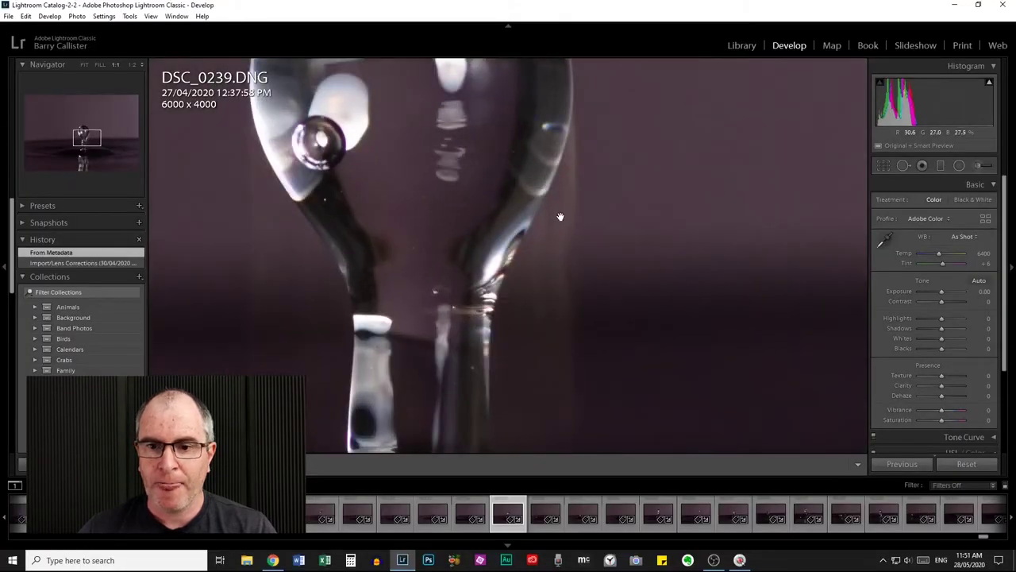
pyautogui.moveTo(560, 216); pyautogui.dragTo(585, 230)
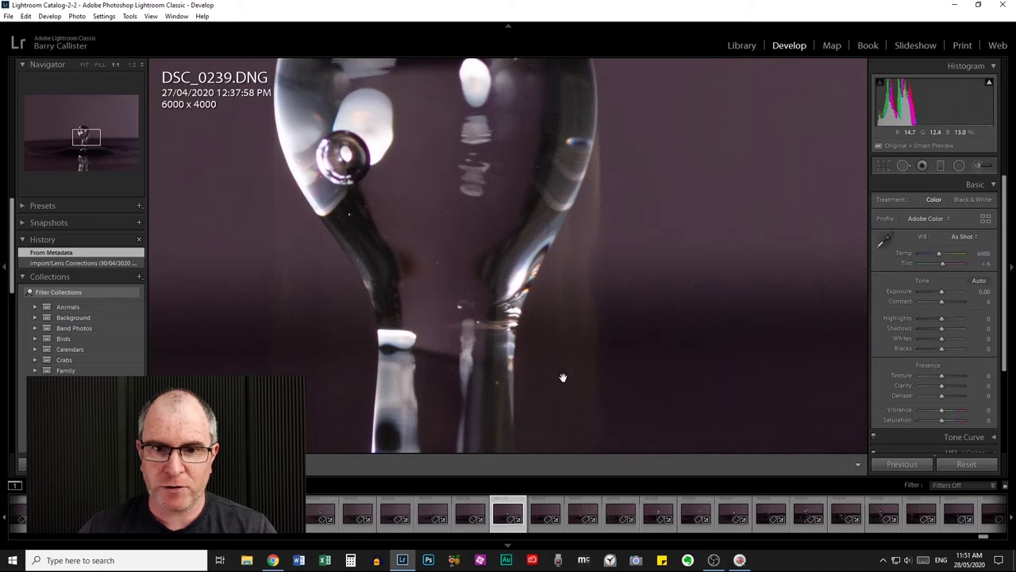
pyautogui.moveTo(563, 378); pyautogui.dragTo(594, 209)
pyautogui.click(580, 249)
pyautogui.click(568, 307)
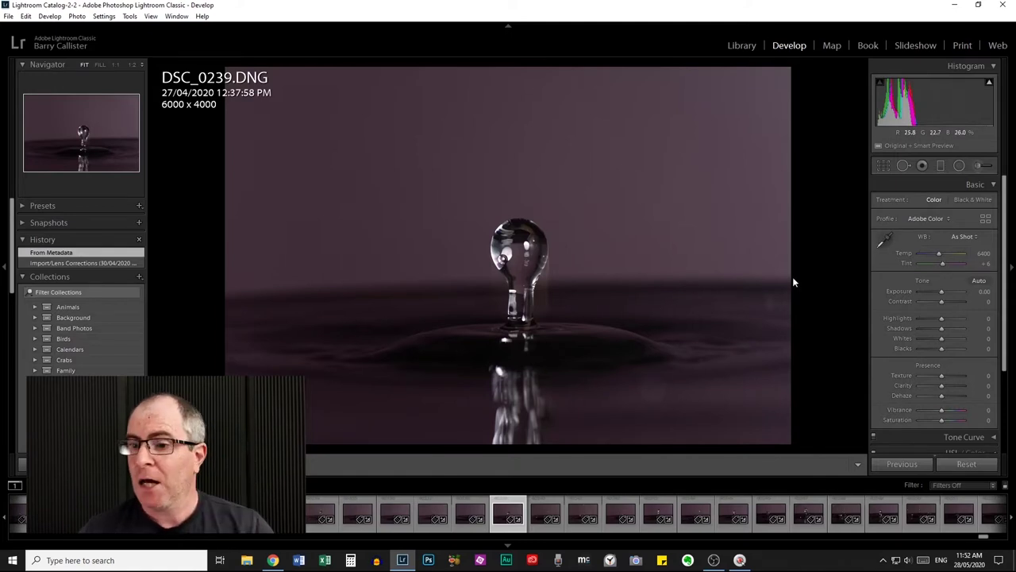
# Raise the photo's exposure to +0.40
pyautogui.click(985, 292)
pyautogui.write('0.5')
pyautogui.press('Return')
pyautogui.press('Up')
pyautogui.press('Down')
pyautogui.press('Down')
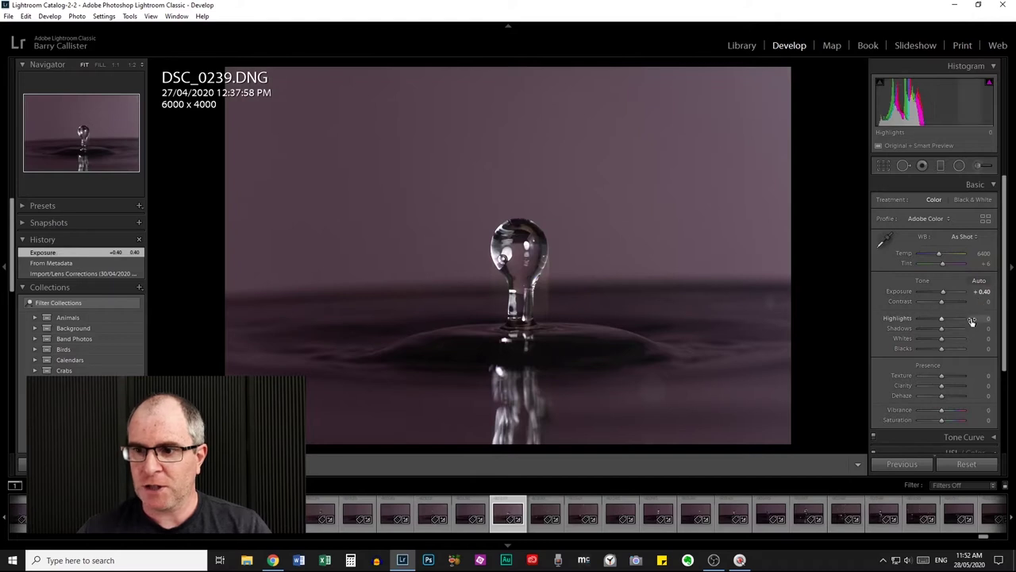
# Lower the highlights to −50 and the whites to −40, using the clipping preview to judge the whites
pyautogui.moveTo(942, 323)
pyautogui.mouseDown()
pyautogui.moveTo(922, 318)
pyautogui.moveTo(940, 322)
pyautogui.mouseUp()
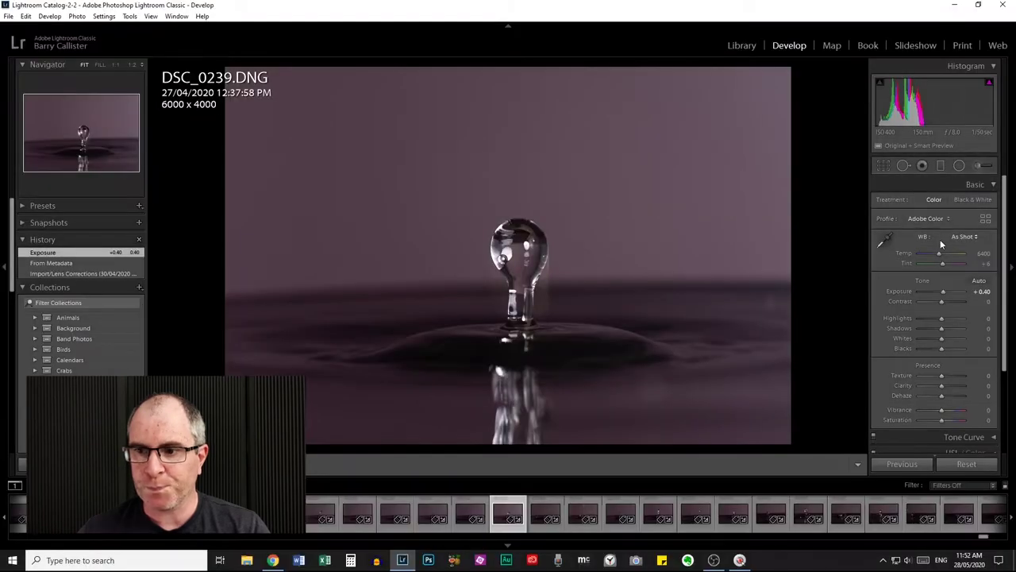
pyautogui.moveTo(942, 320); pyautogui.dragTo(938, 321)
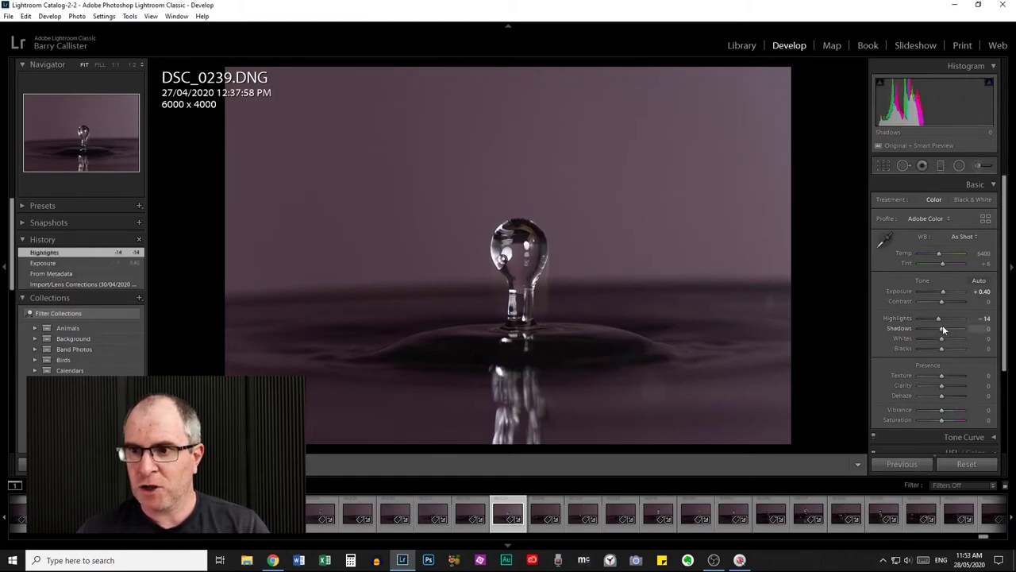
pyautogui.press('alt')
pyautogui.keyDown('alt'); pyautogui.click(981, 340); pyautogui.keyUp('alt')
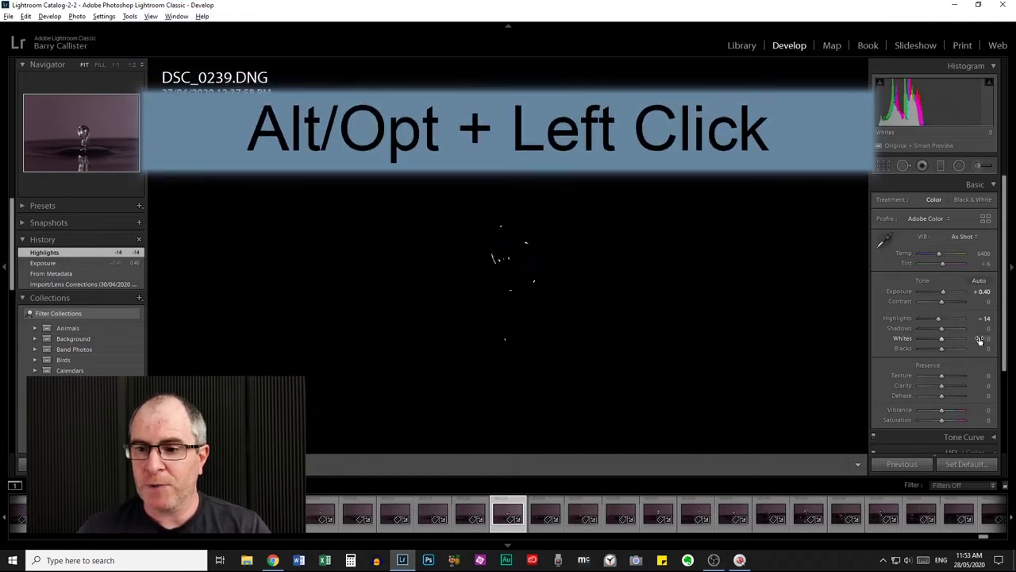
pyautogui.moveTo(981, 339); pyautogui.dragTo(941, 339)
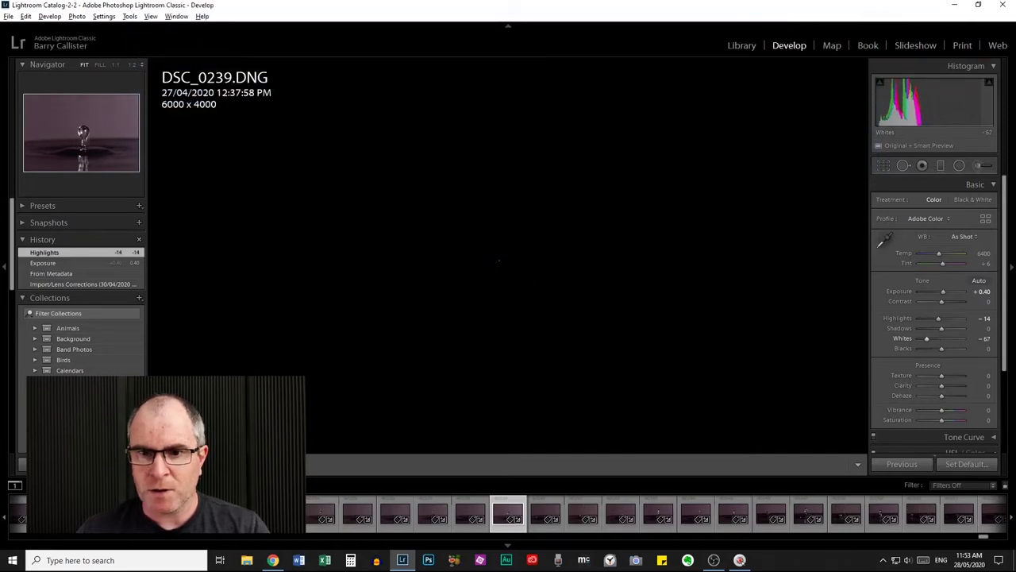
pyautogui.moveTo(927, 339); pyautogui.dragTo(919, 339)
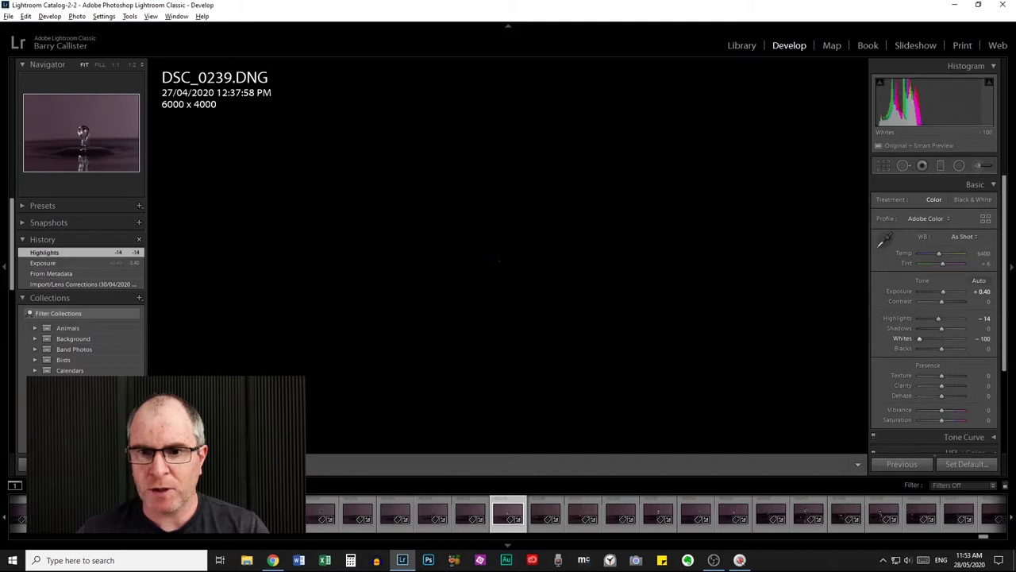
pyautogui.moveTo(921, 339); pyautogui.dragTo(934, 323)
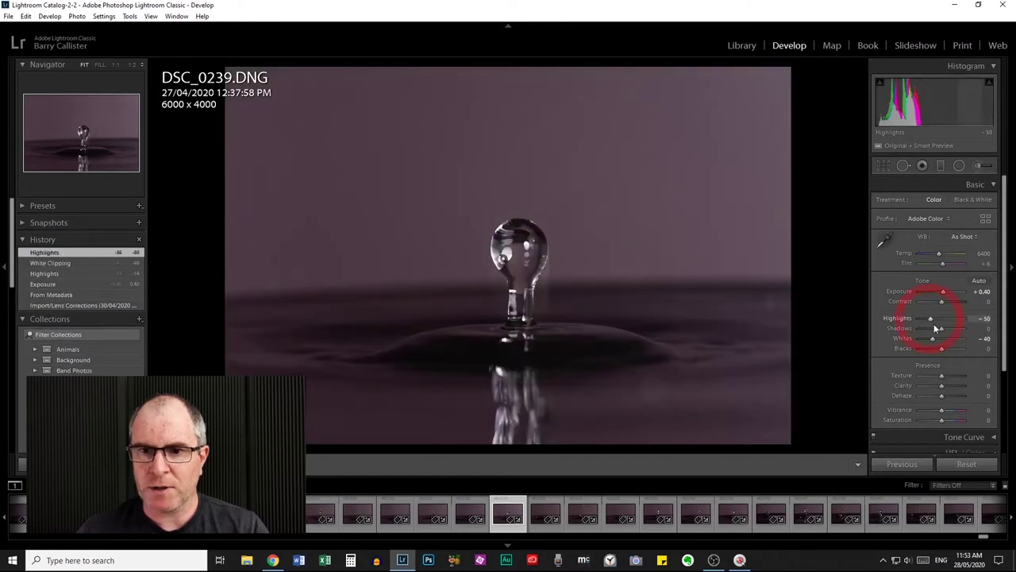
# Lower the whites to −63 with the clipping preview and compare the photo with its unedited version
pyautogui.keyDown('alt'); pyautogui.click(984, 340); pyautogui.keyUp('alt')
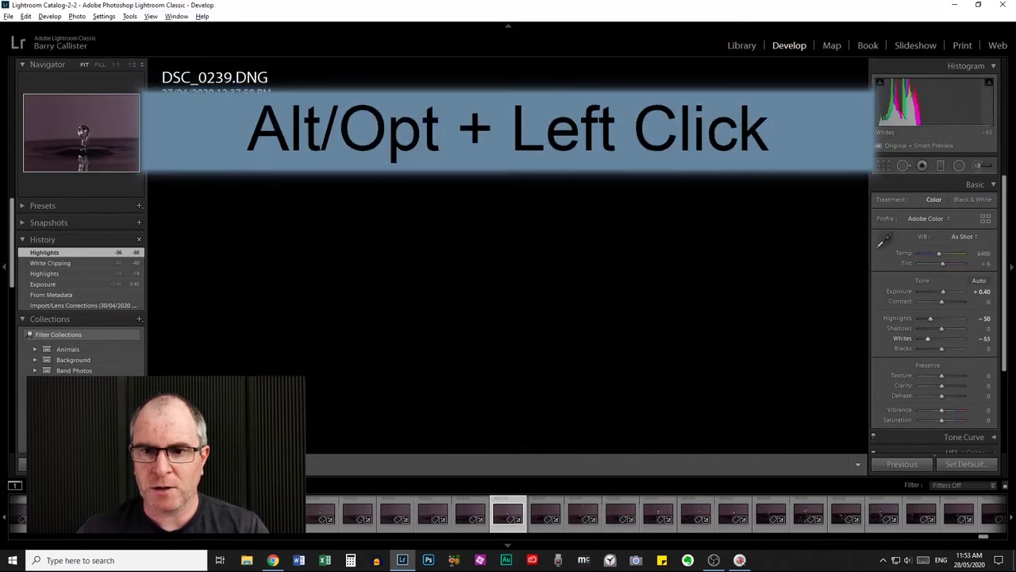
pyautogui.moveTo(984, 340); pyautogui.dragTo(981, 340)
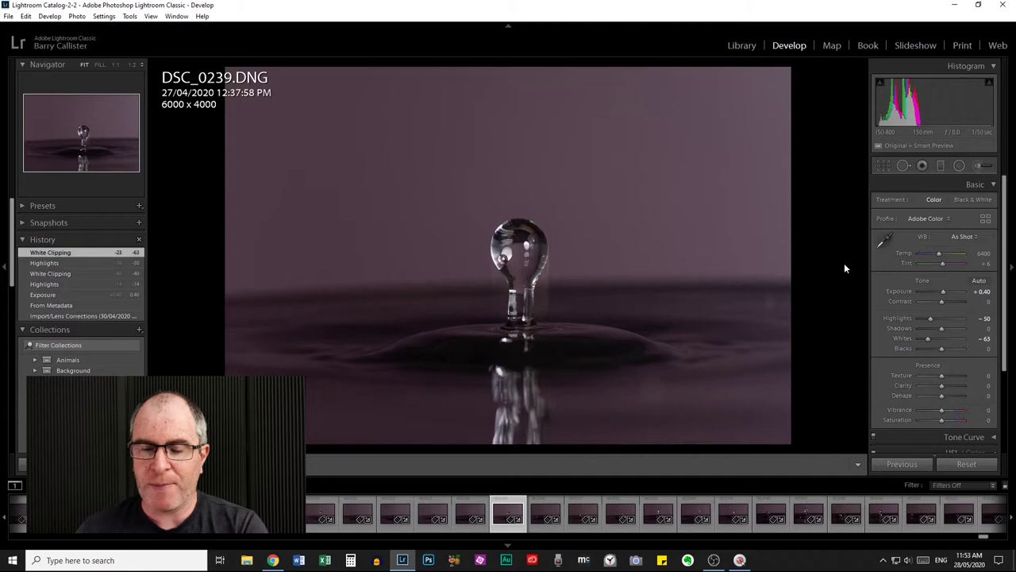
pyautogui.press('\\')
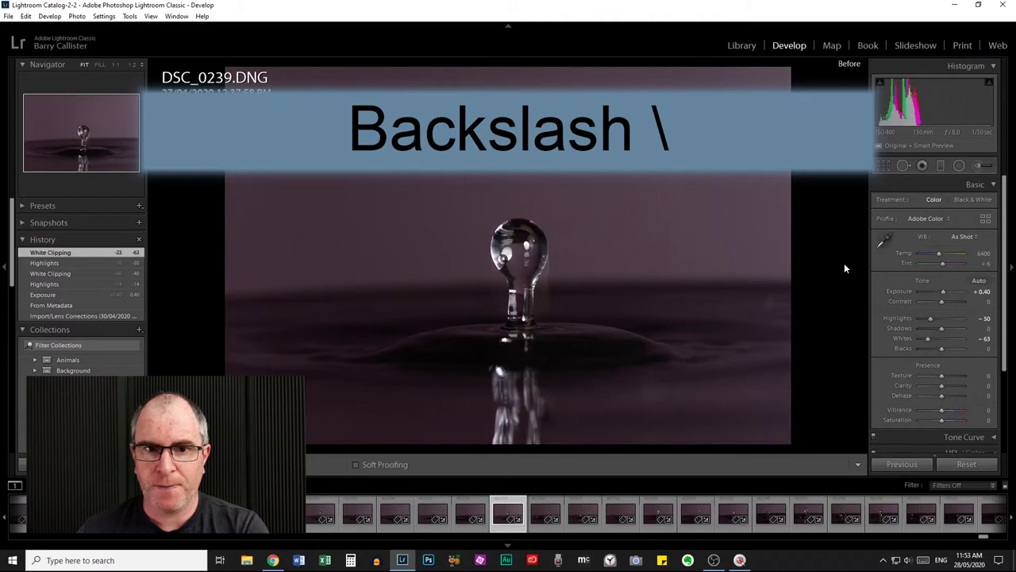
pyautogui.press('\\')
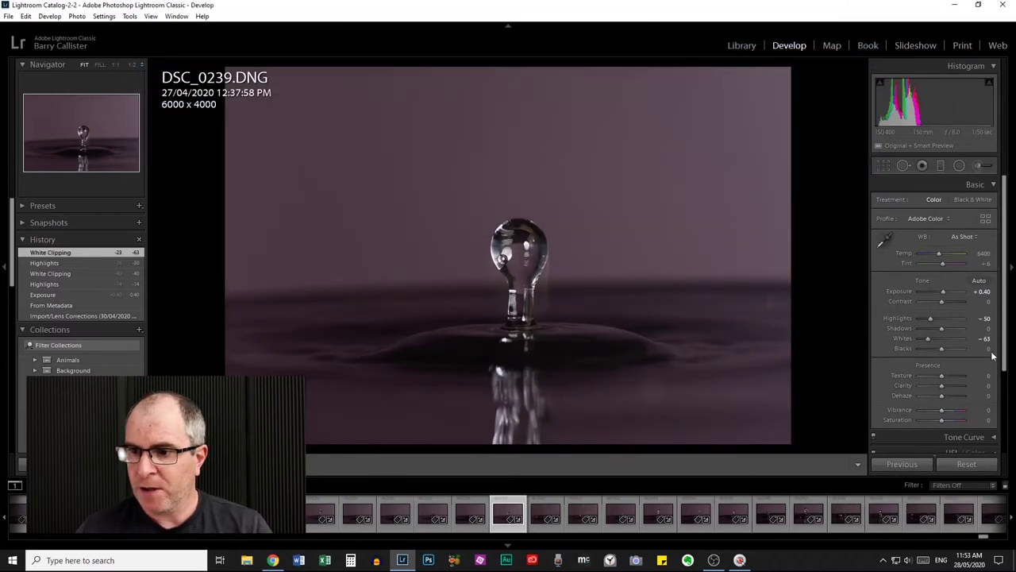
# Set the blacks to −23 with the clipping preview and compare the result with the unedited photo and the preceding history state
pyautogui.press('alt')
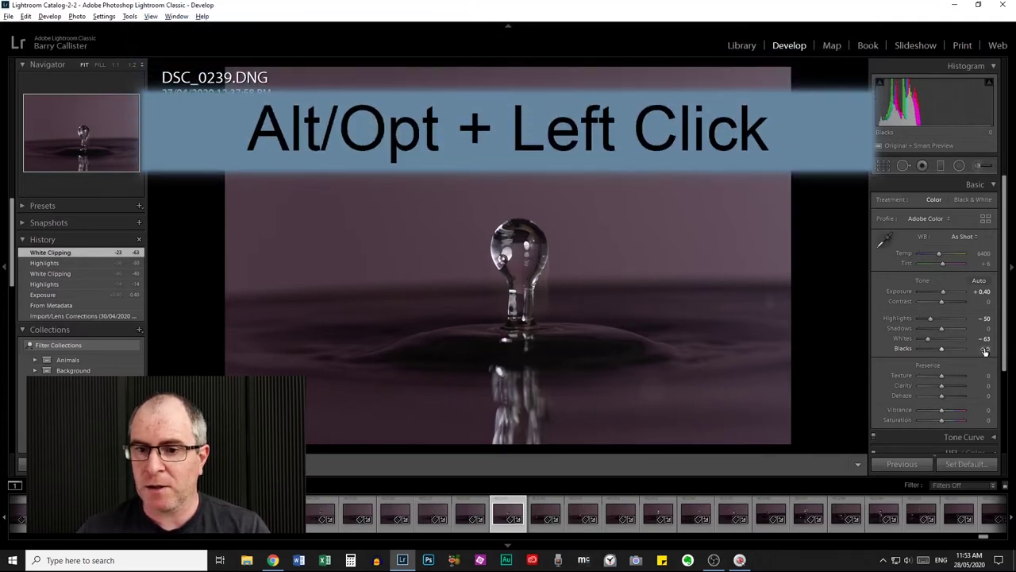
pyautogui.moveTo(984, 350); pyautogui.dragTo(965, 350)
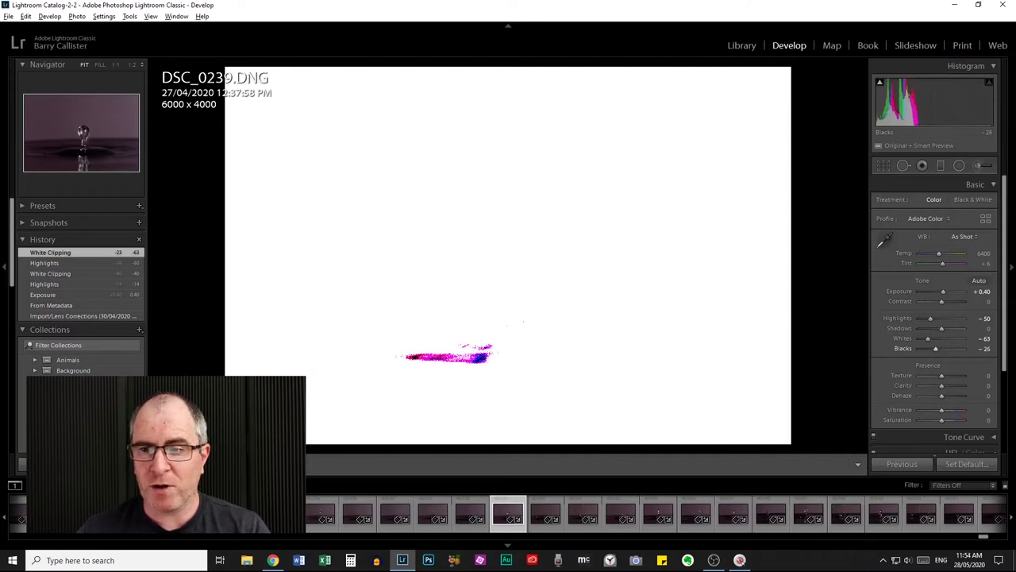
pyautogui.moveTo(965, 350); pyautogui.dragTo(966, 350)
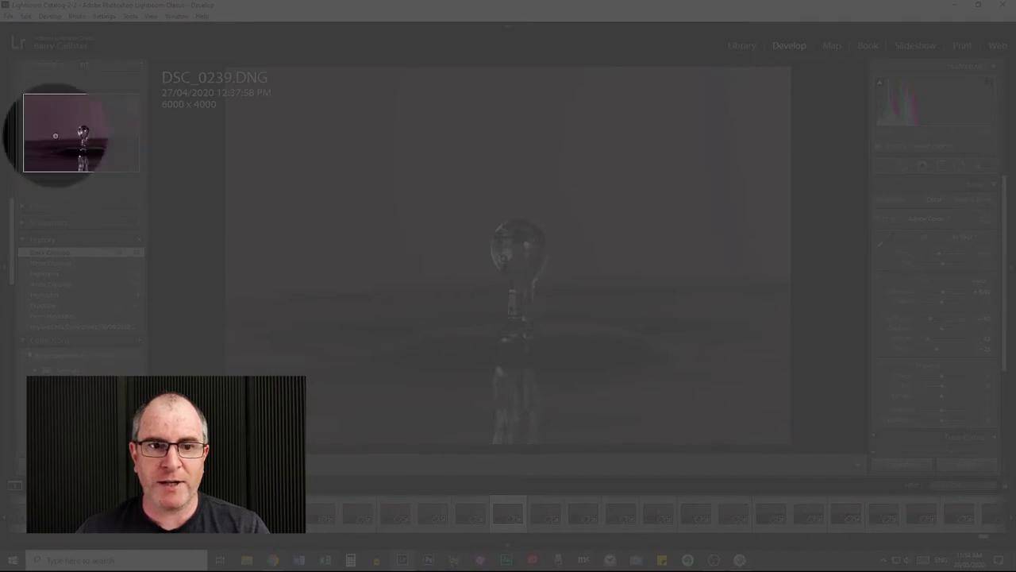
pyautogui.press('\\')
pyautogui.press('\\')
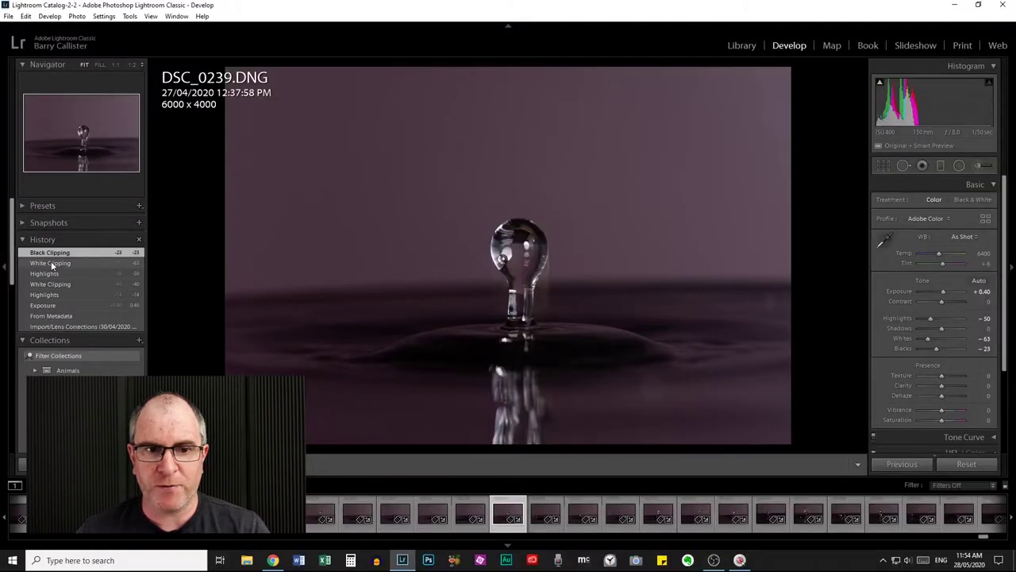
pyautogui.click(51, 264)
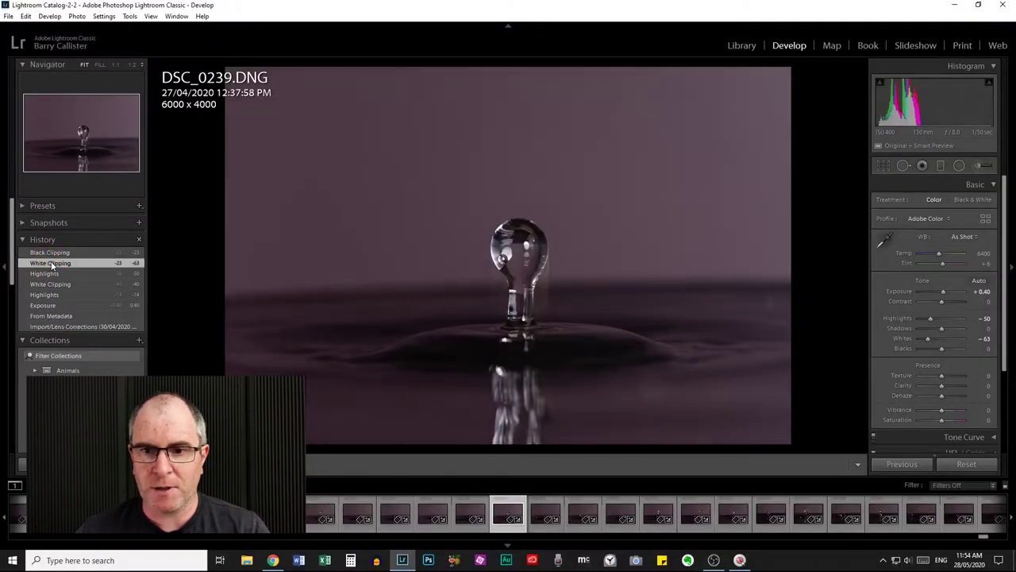
pyautogui.click(55, 253)
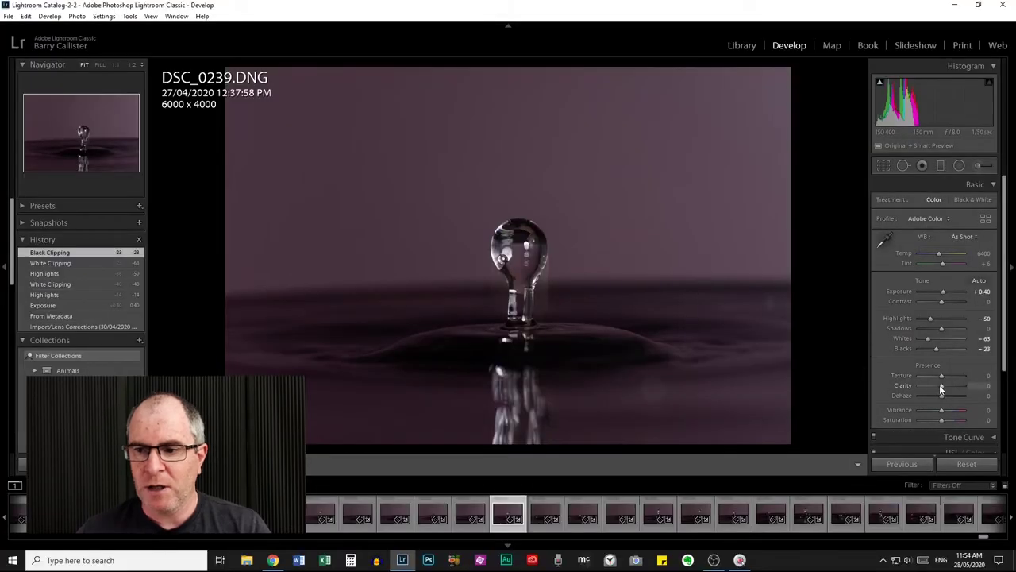
# Try stronger Clarity and Dehaze on the photo, and reset both to 0
pyautogui.moveTo(943, 386); pyautogui.dragTo(1003, 409)
pyautogui.doubleClick(946, 396)
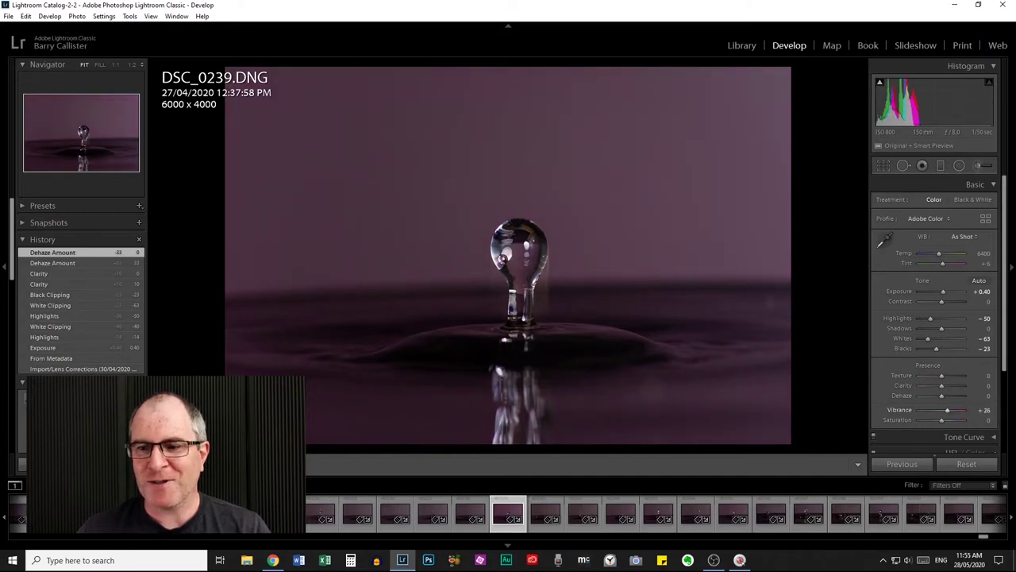
# Set the vibrance to +15 and compare the photo with the history state before that change
pyautogui.moveTo(984, 410); pyautogui.dragTo(984, 410)
pyautogui.click(54, 263)
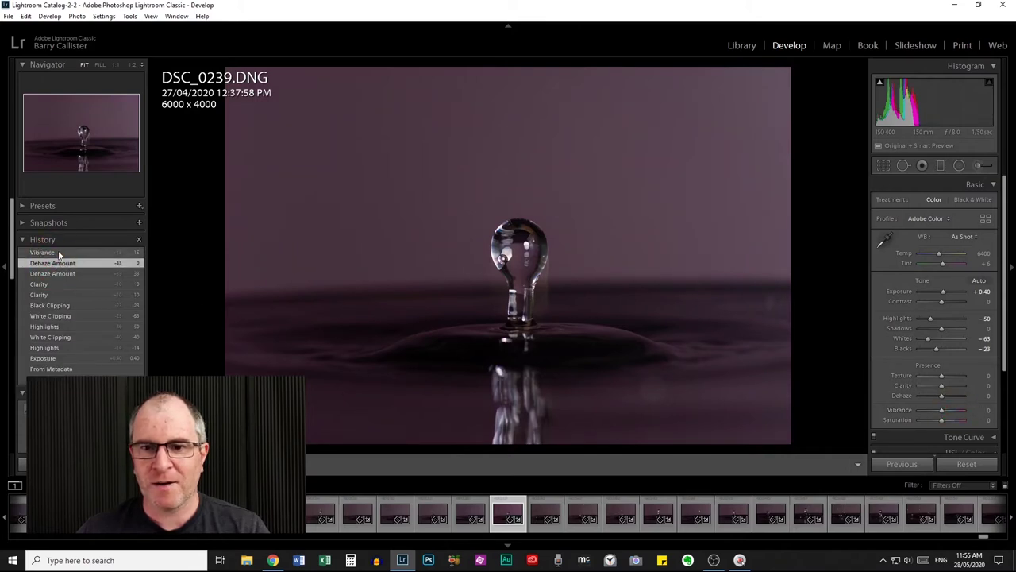
pyautogui.click(58, 254)
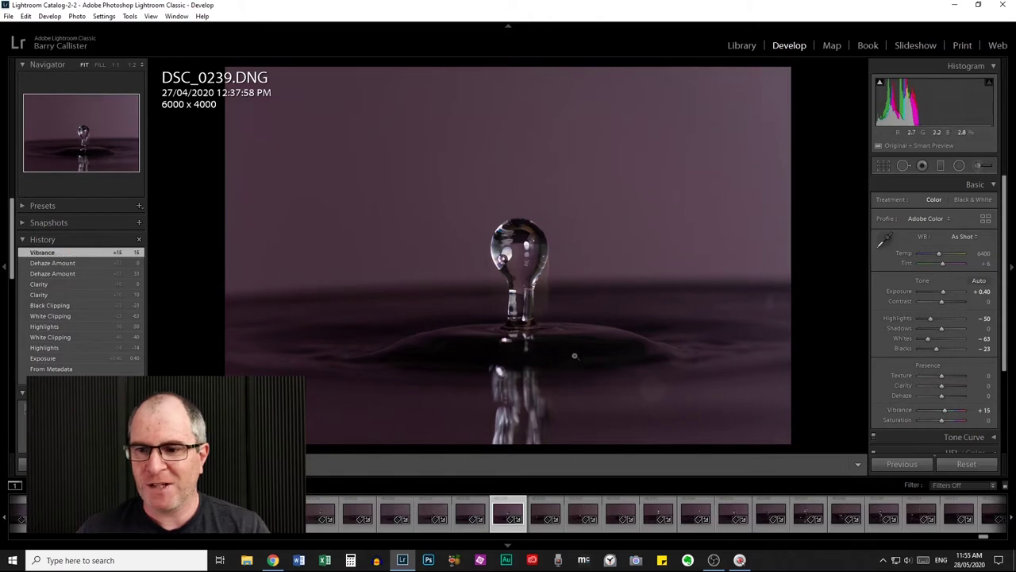
# Review the lens profile corrections, checking the Remove Chromatic Aberration and Enable Profile Corrections options
pyautogui.click(995, 185)
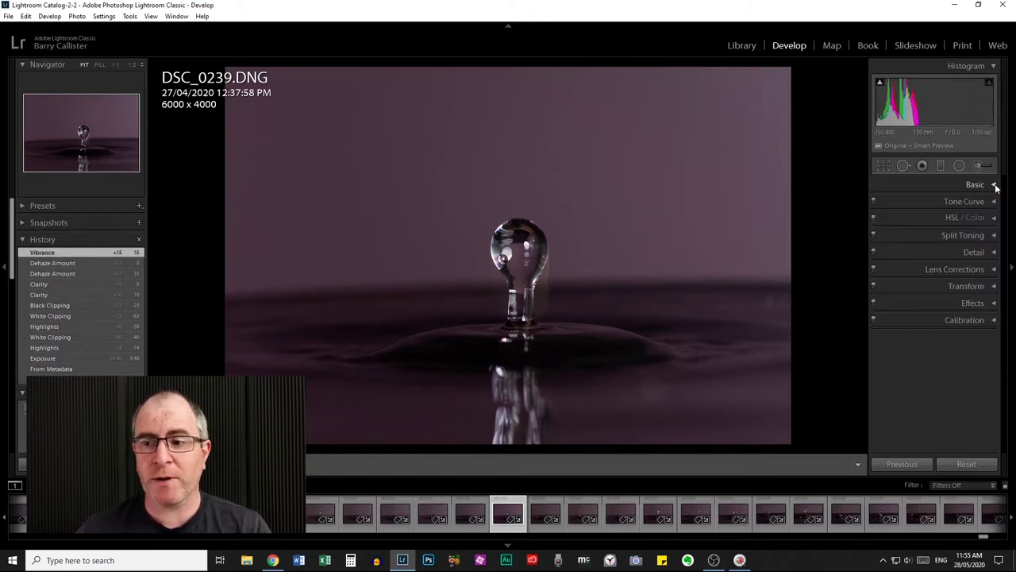
pyautogui.click(994, 253)
pyautogui.click(995, 253)
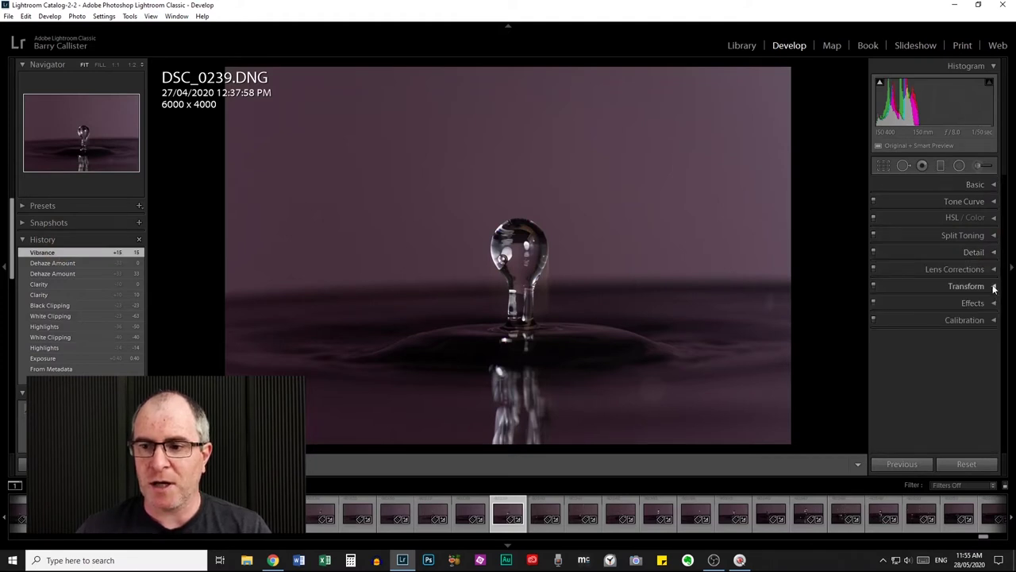
pyautogui.click(995, 270)
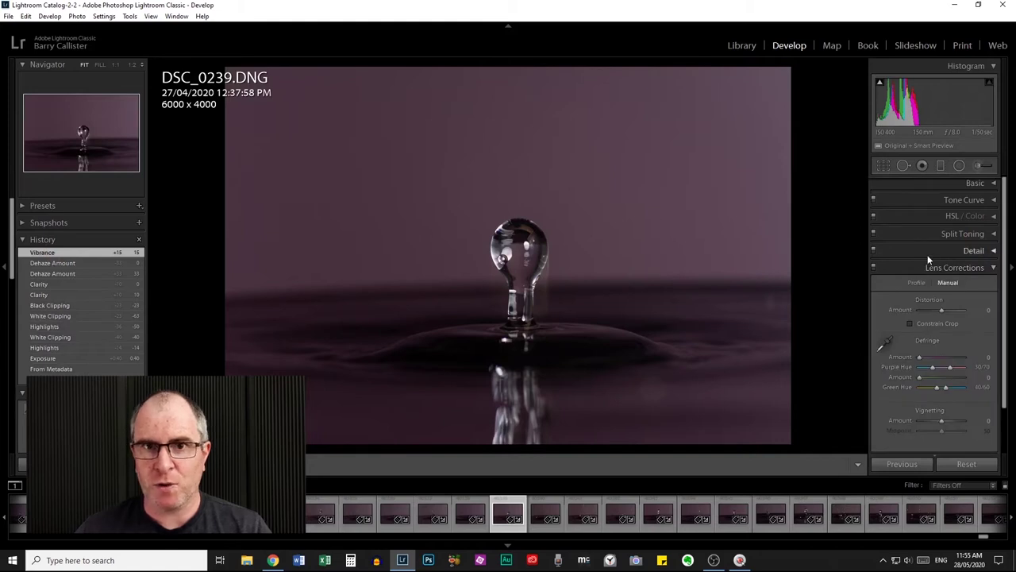
pyautogui.click(916, 282)
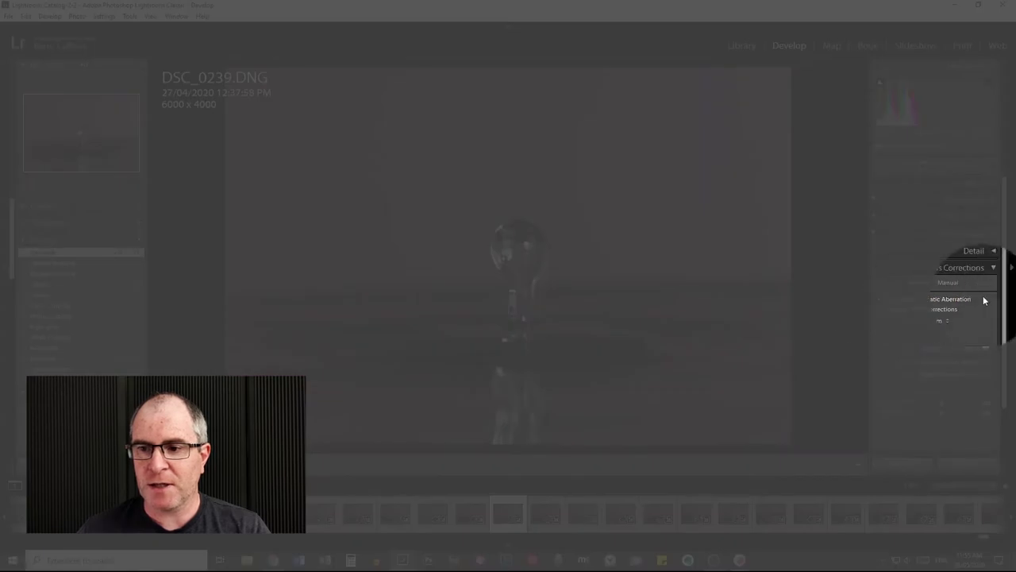
pyautogui.click(879, 309)
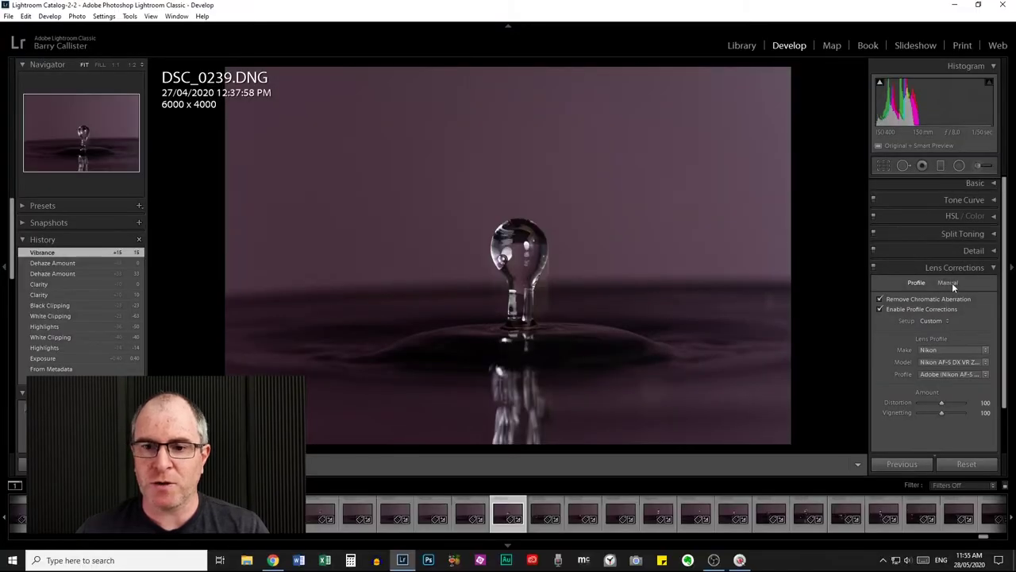
# Try to sample the fringe colour along the right edge of the drop's stem with the manual Defringe eyedropper at full magnification
pyautogui.click(952, 283)
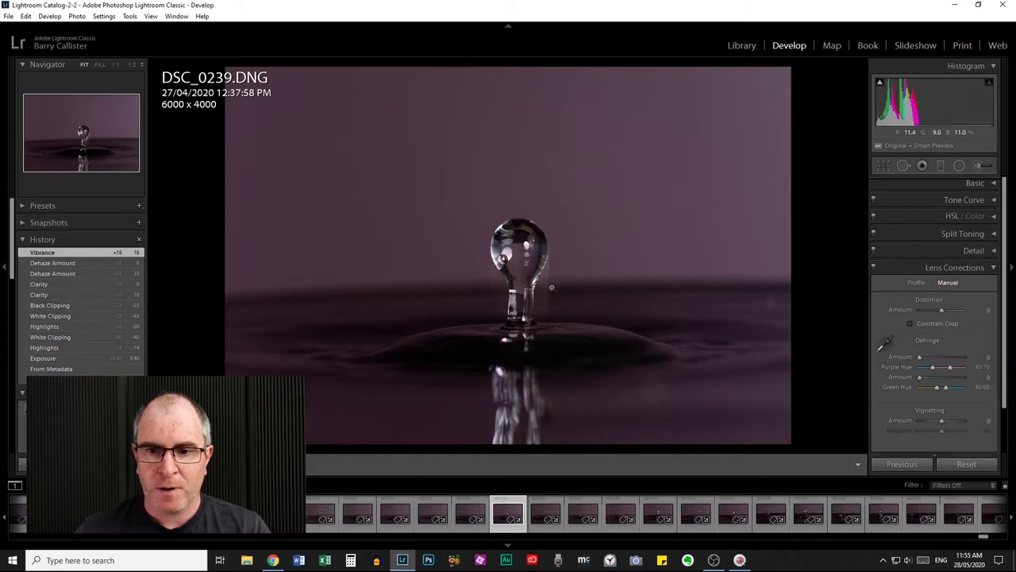
pyautogui.click(551, 283)
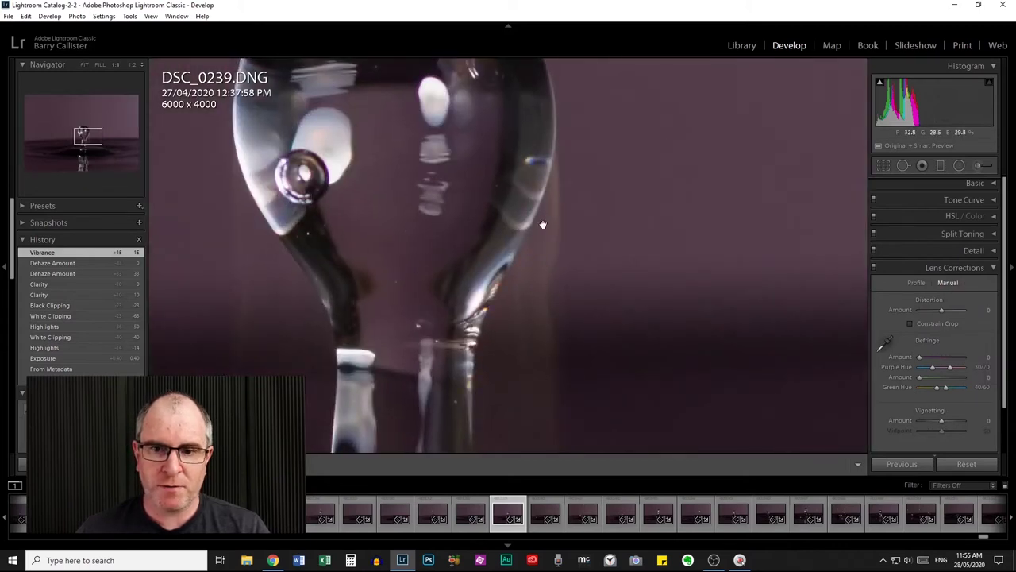
pyautogui.moveTo(538, 302); pyautogui.dragTo(564, 346)
pyautogui.click(560, 310)
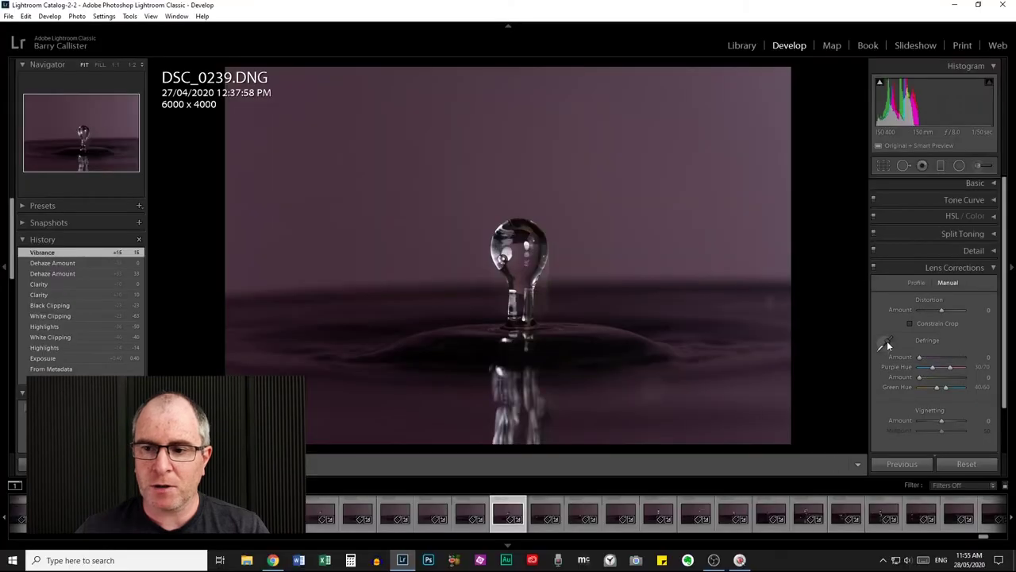
pyautogui.click(887, 341)
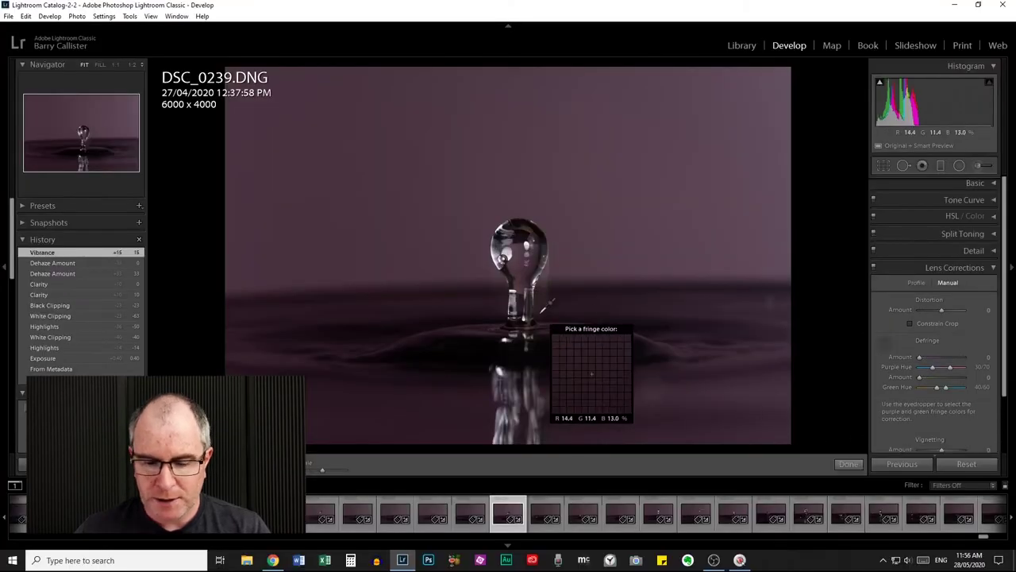
pyautogui.press('z')
pyautogui.moveTo(534, 255); pyautogui.dragTo(535, 145)
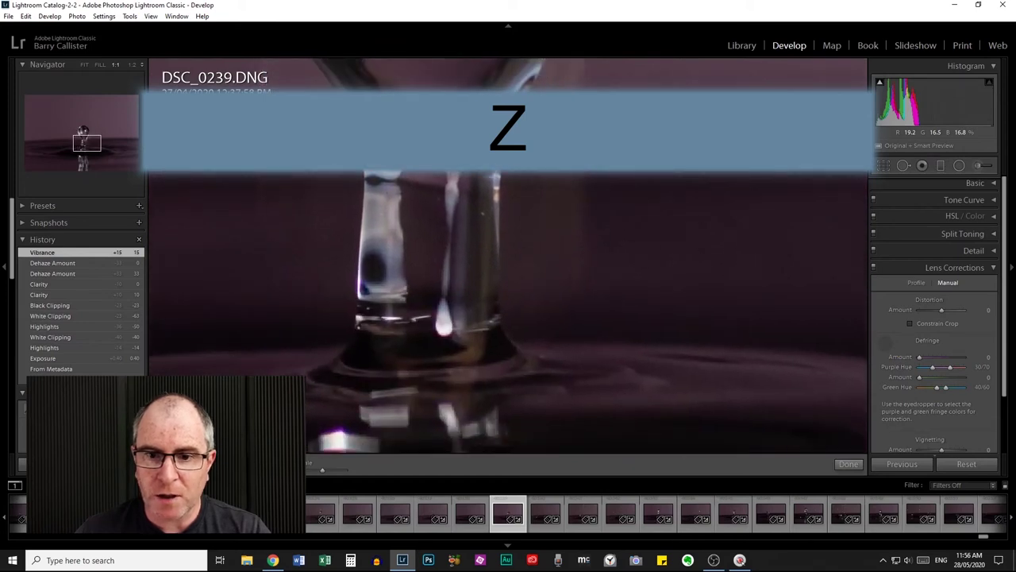
pyautogui.click(488, 264)
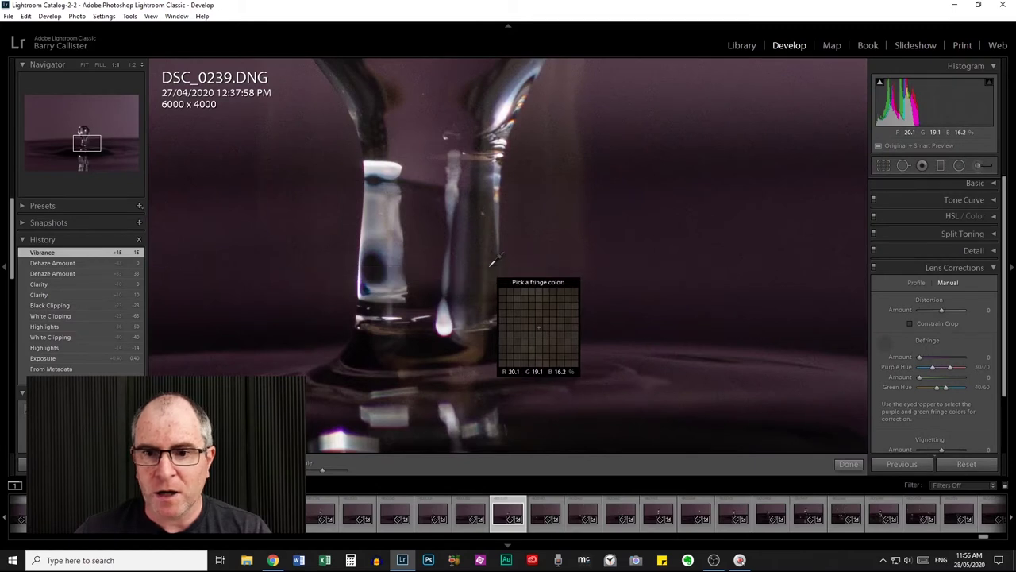
# Open the photo DSC_0239.DNG in Photoshop for further editing
pyautogui.click(567, 94)
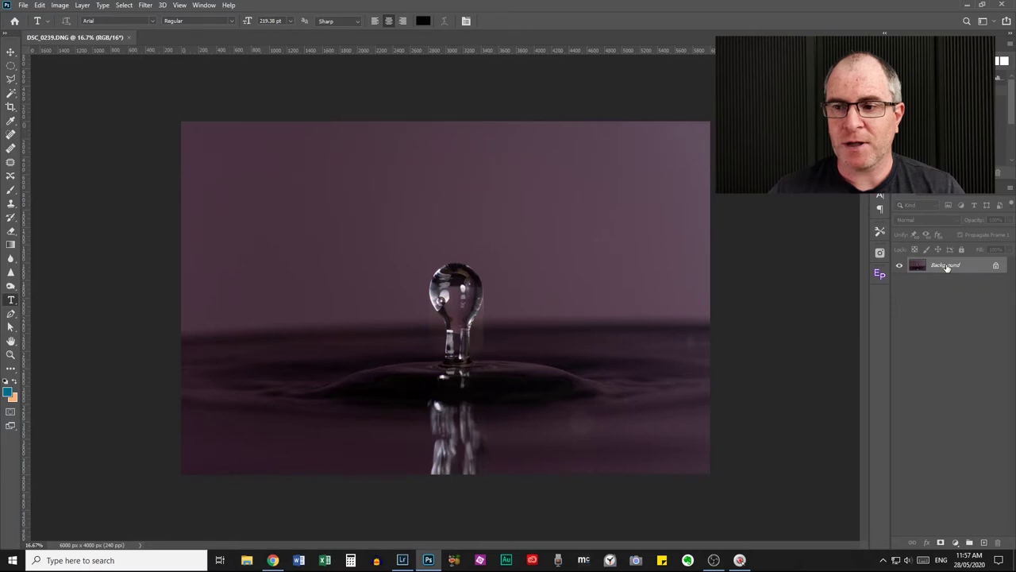
pyautogui.moveTo(946, 267); pyautogui.dragTo(982, 541)
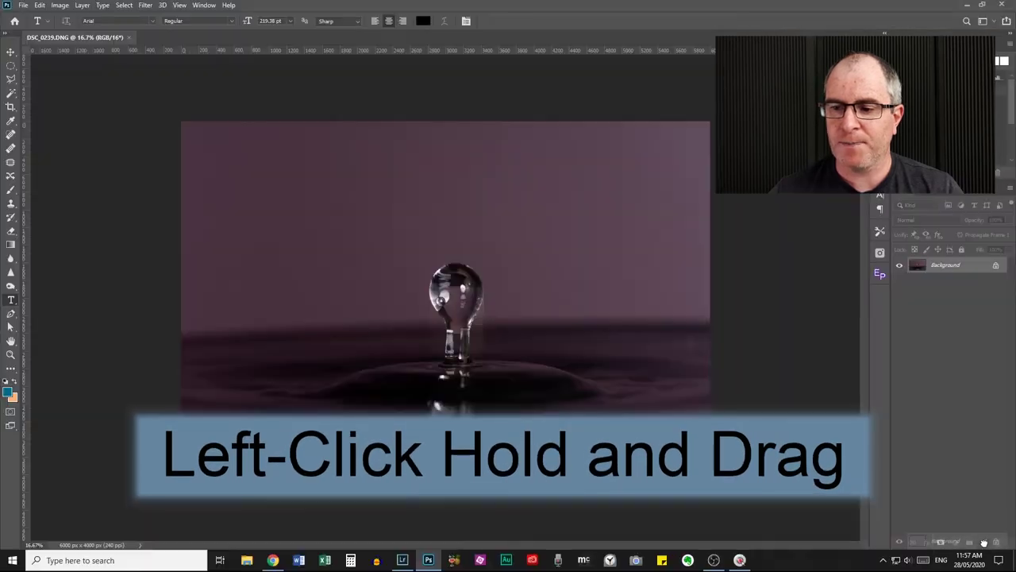
pyautogui.moveTo(984, 542); pyautogui.dragTo(984, 543)
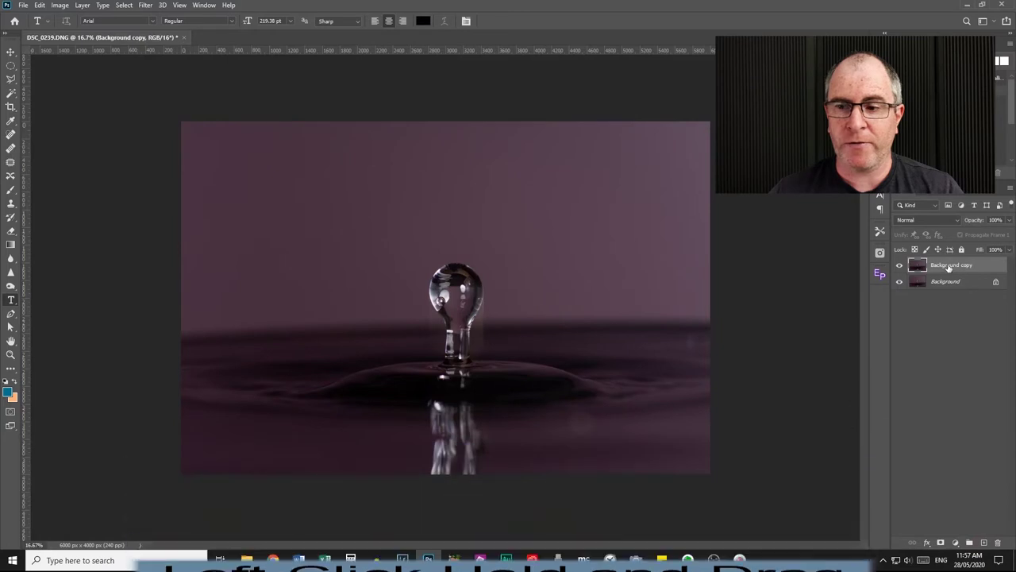
pyautogui.hotkey('ctrl', 'z')
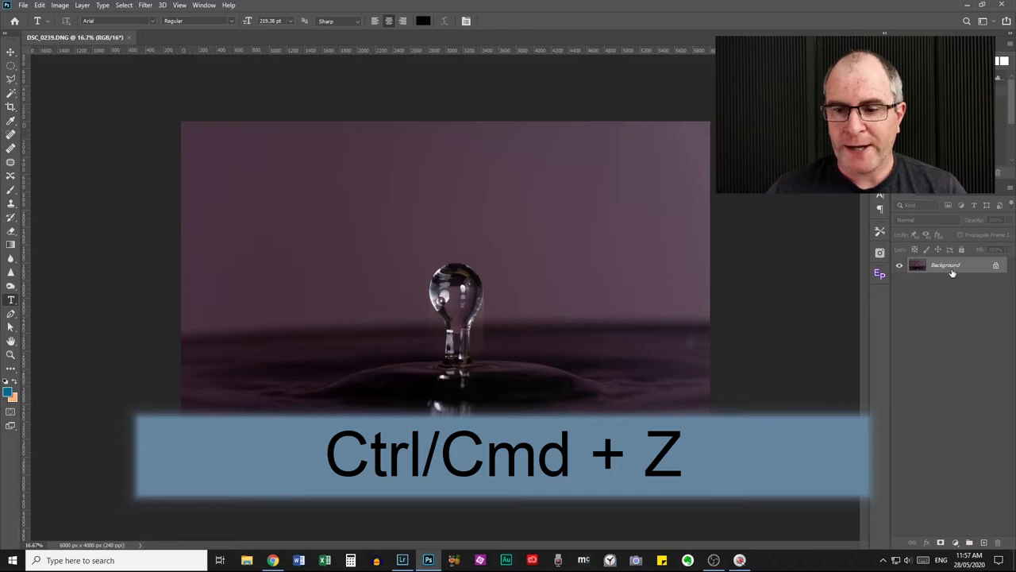
# Duplicate the Background layer as a new layer above it
pyautogui.moveTo(952, 272); pyautogui.dragTo(952, 269)
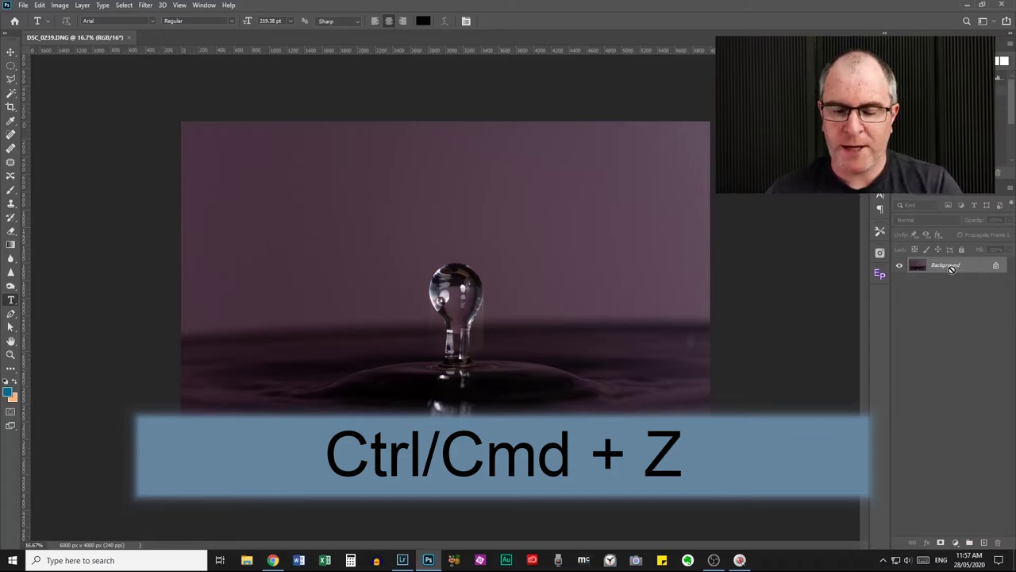
pyautogui.hotkey('ctrl', 'j')
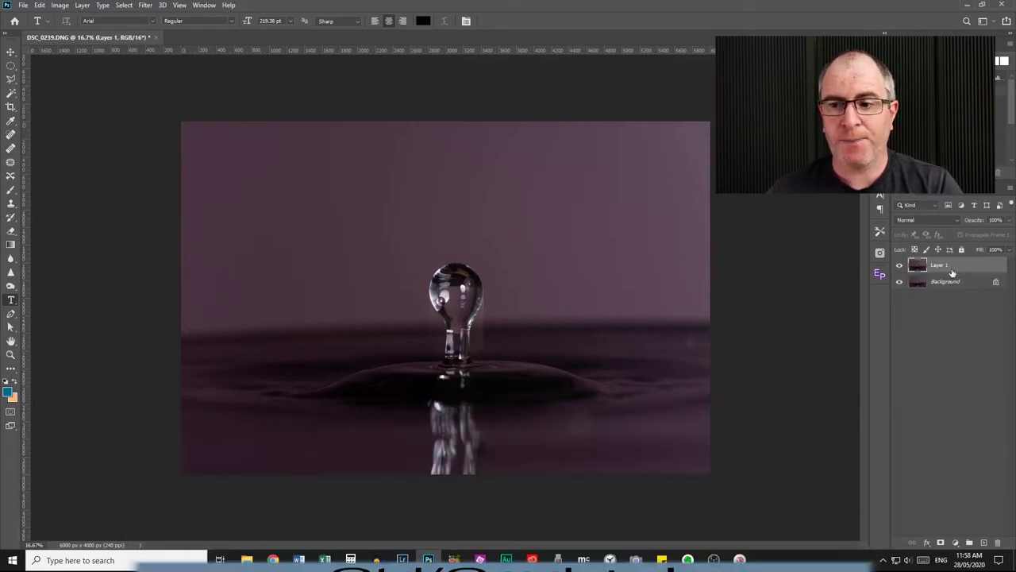
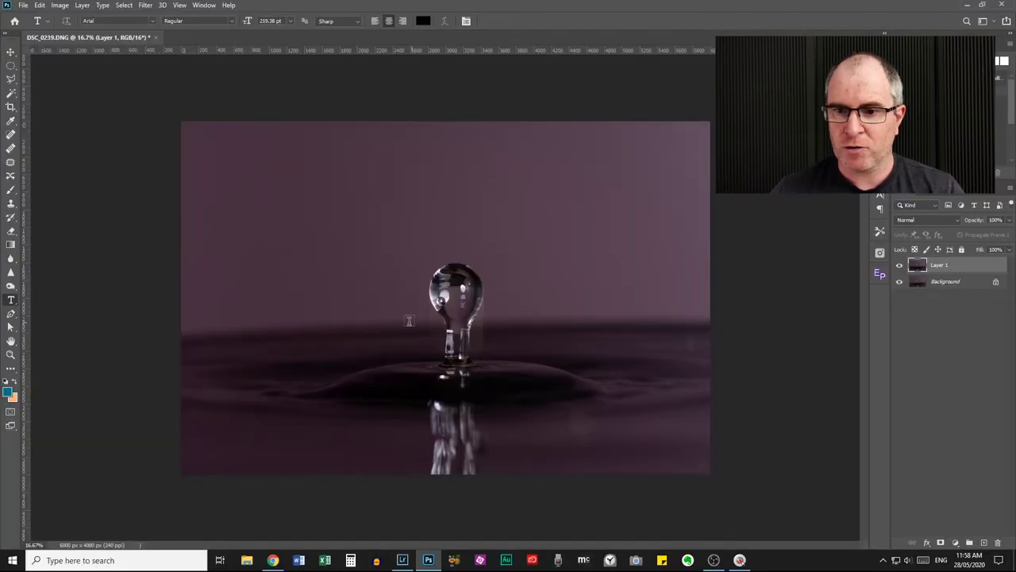
# Outline the sloping horizon strip between the photo's left edge and the drop's stem with the freehand Lasso tool
pyautogui.click(10, 68)
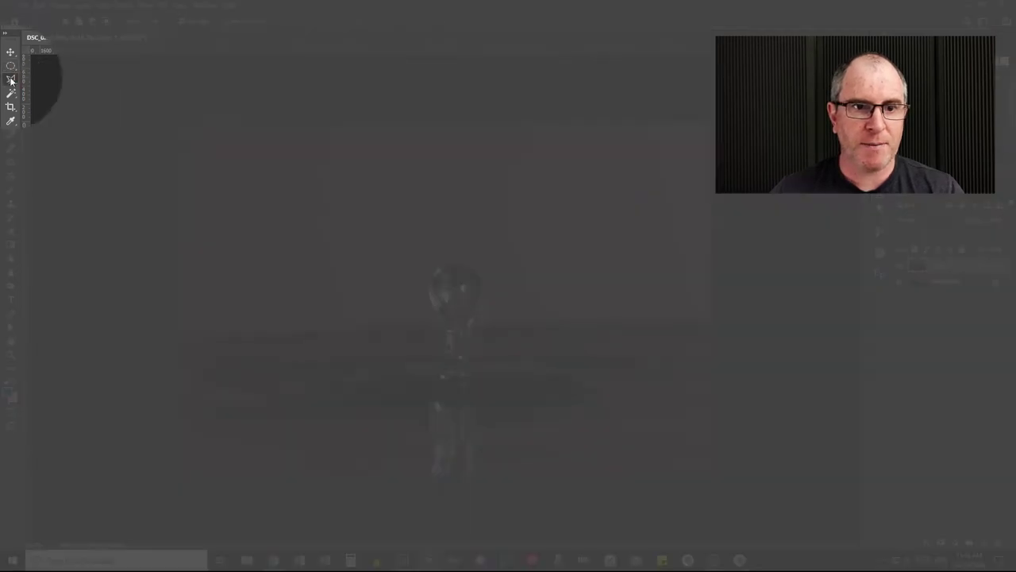
pyautogui.rightClick(10, 80)
pyautogui.click(51, 80)
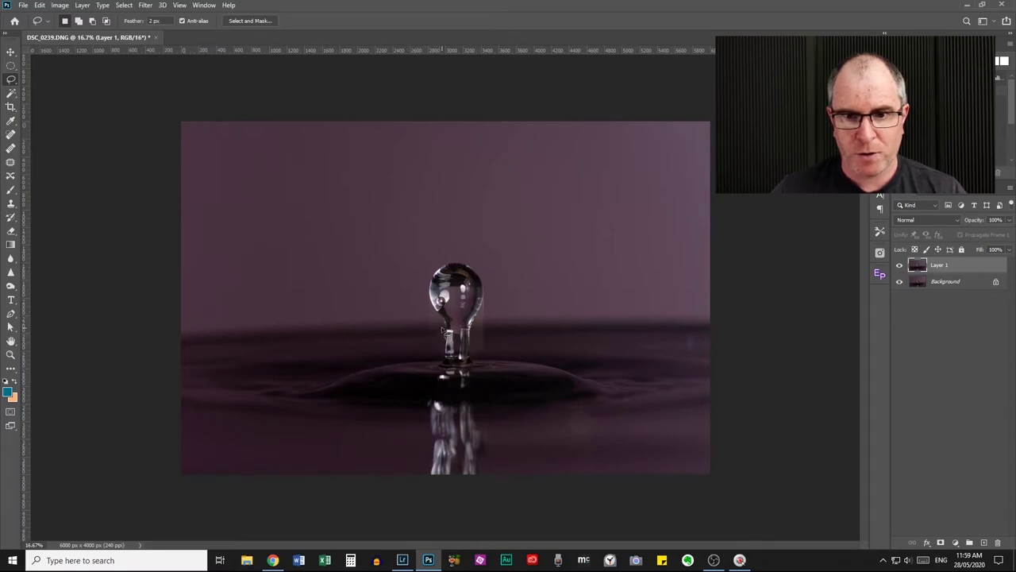
pyautogui.moveTo(442, 326); pyautogui.dragTo(211, 343)
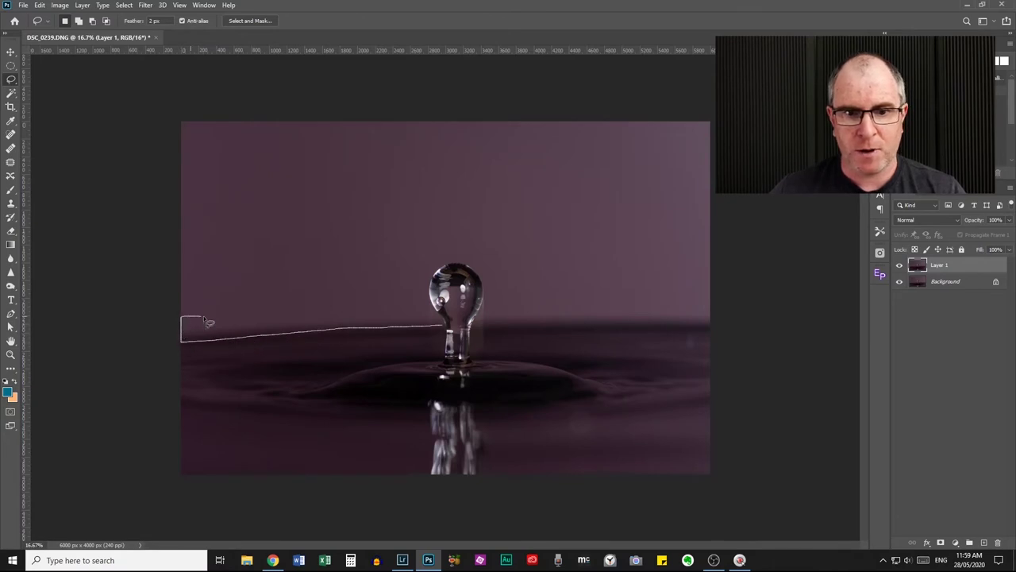
pyautogui.moveTo(208, 322); pyautogui.dragTo(443, 324)
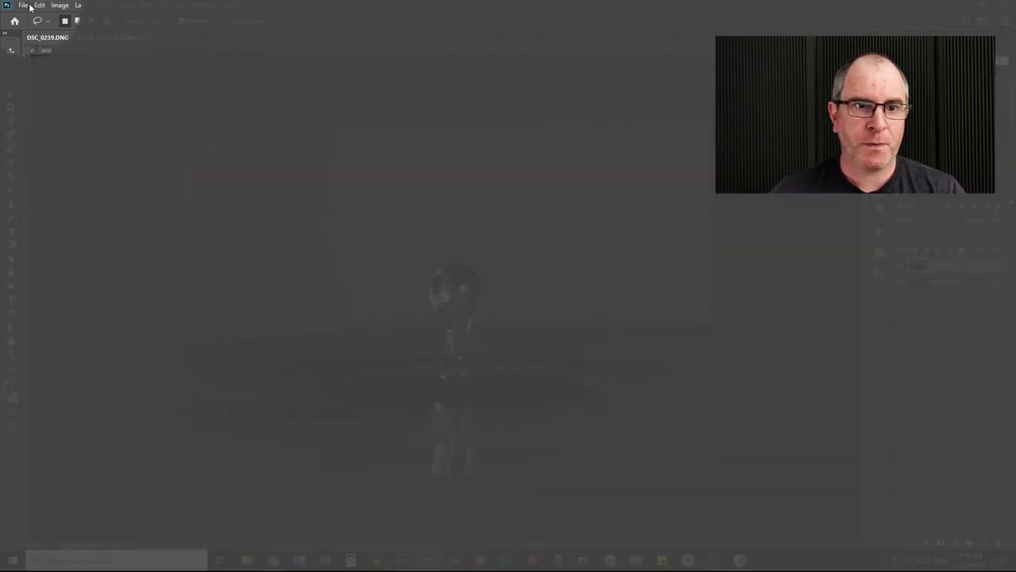
# Start a Content-Aware Fill of the selected strip, sampling from the horizon right of the drop and the water just below the selection
pyautogui.click(39, 6)
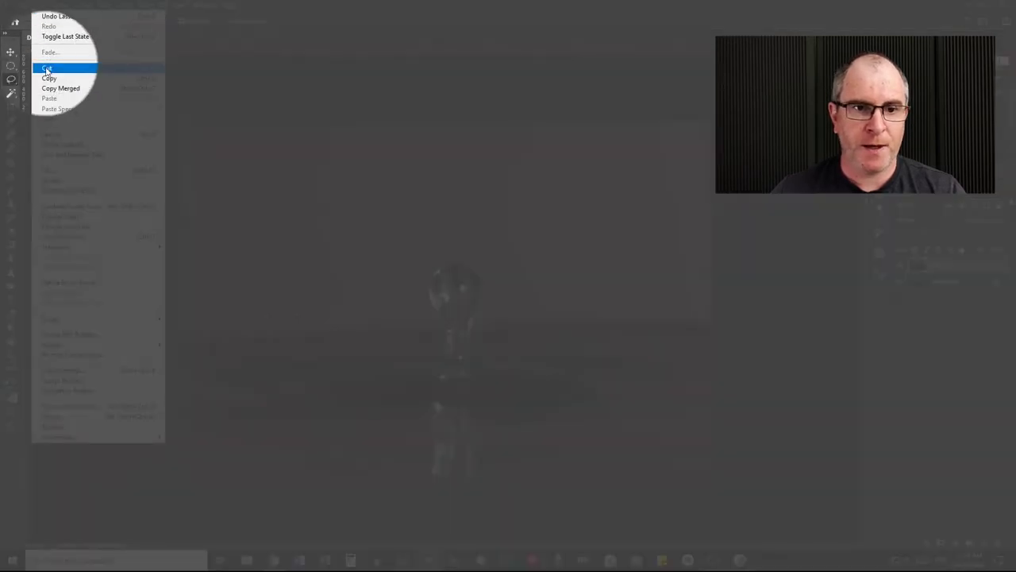
pyautogui.click(81, 191)
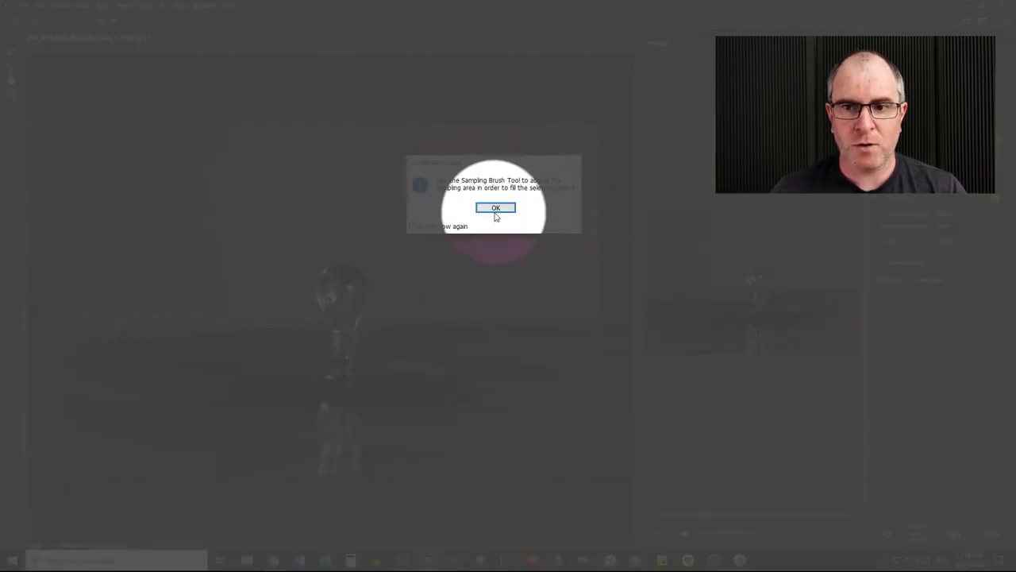
pyautogui.click(492, 206)
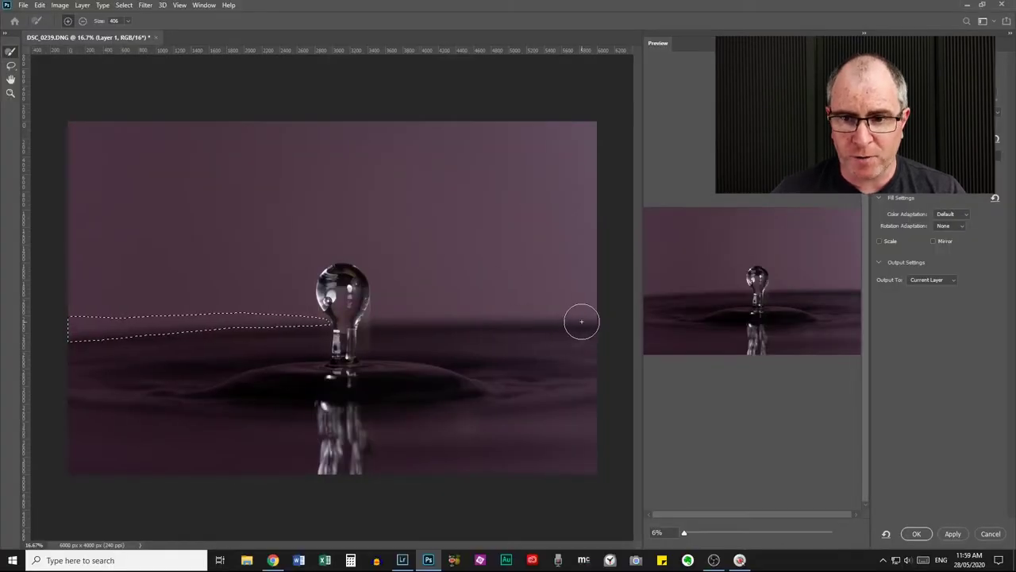
pyautogui.scroll(-1, 547, 329)
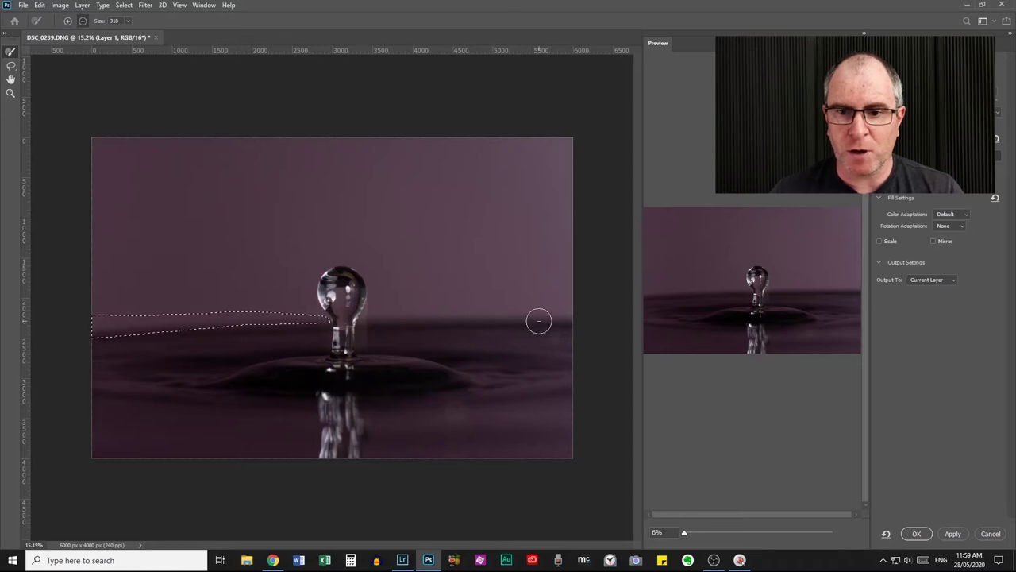
pyautogui.keyDown('alt'); pyautogui.rightClick(537, 320); pyautogui.keyUp('alt')
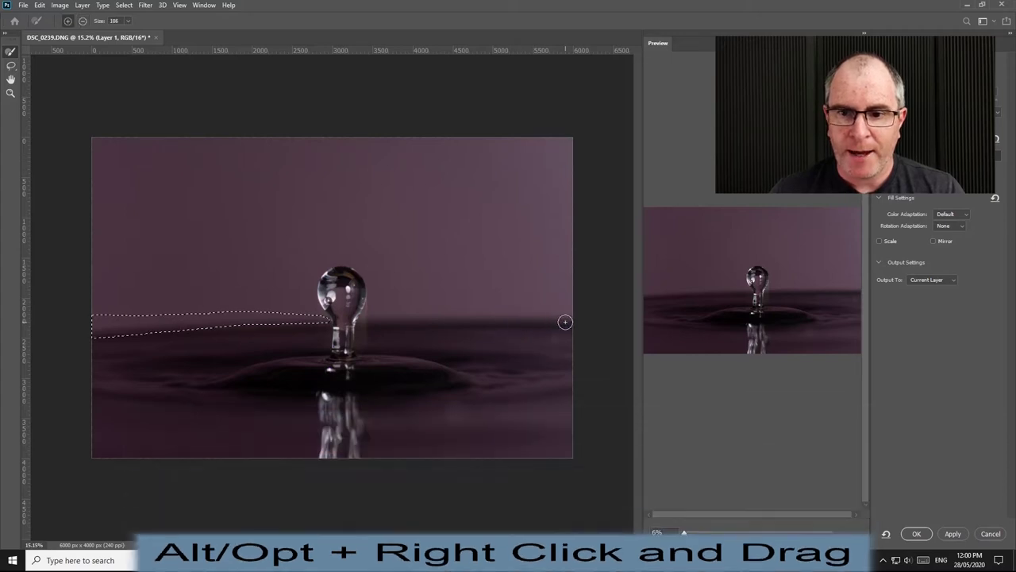
pyautogui.moveTo(565, 320)
pyautogui.mouseDown()
pyautogui.moveTo(372, 323)
pyautogui.moveTo(571, 318)
pyautogui.mouseUp()
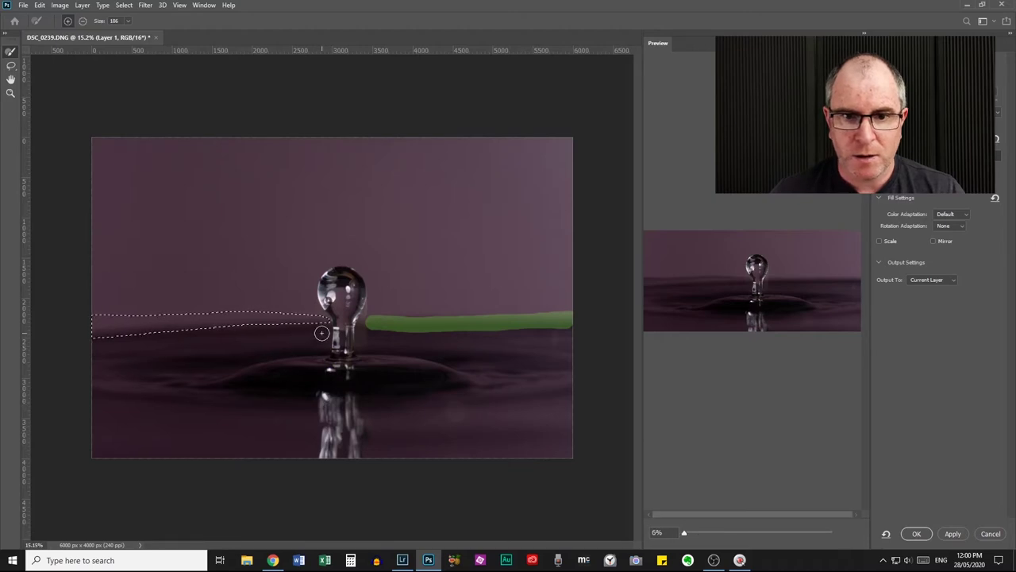
pyautogui.moveTo(328, 333); pyautogui.dragTo(88, 343)
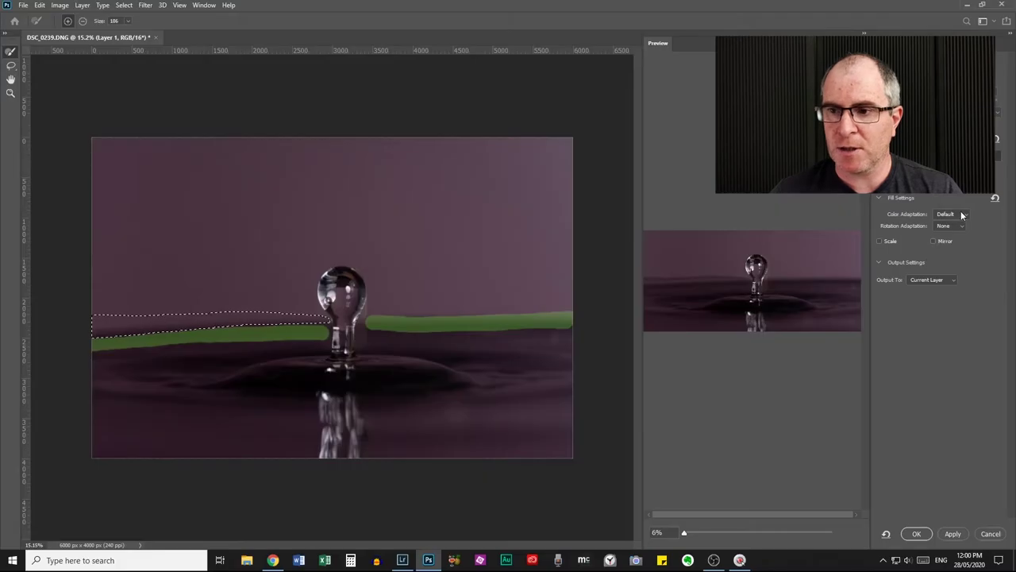
# Try High and Very High colour adaptation, set it to None, apply the fill to the current layer and deselect
pyautogui.click(965, 215)
pyautogui.click(955, 237)
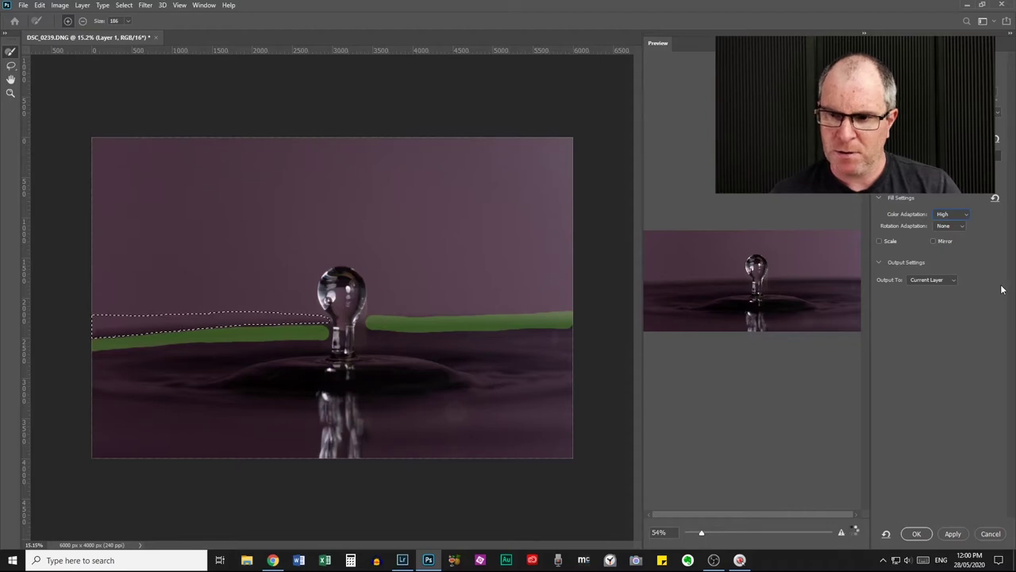
pyautogui.click(965, 214)
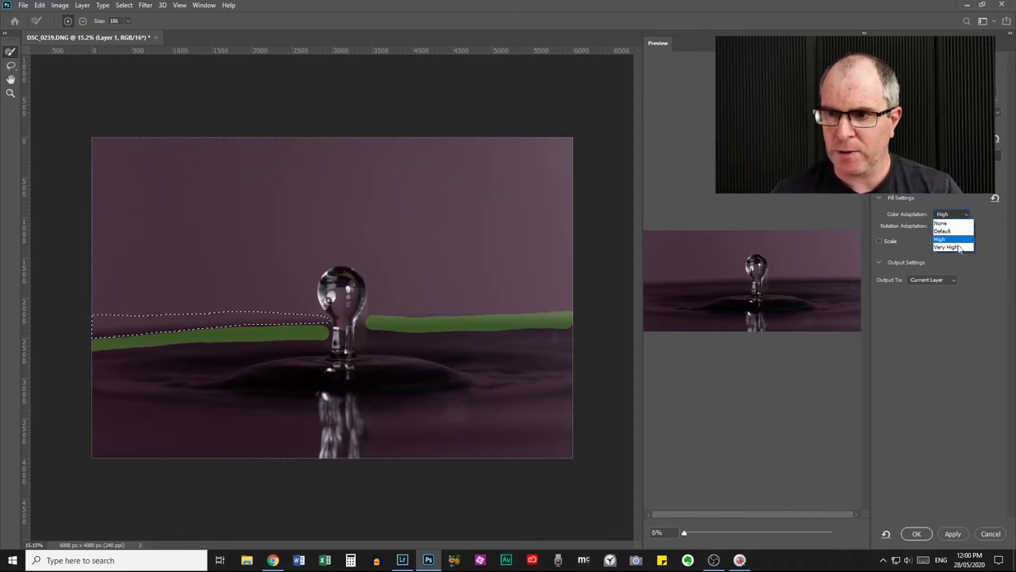
pyautogui.click(956, 246)
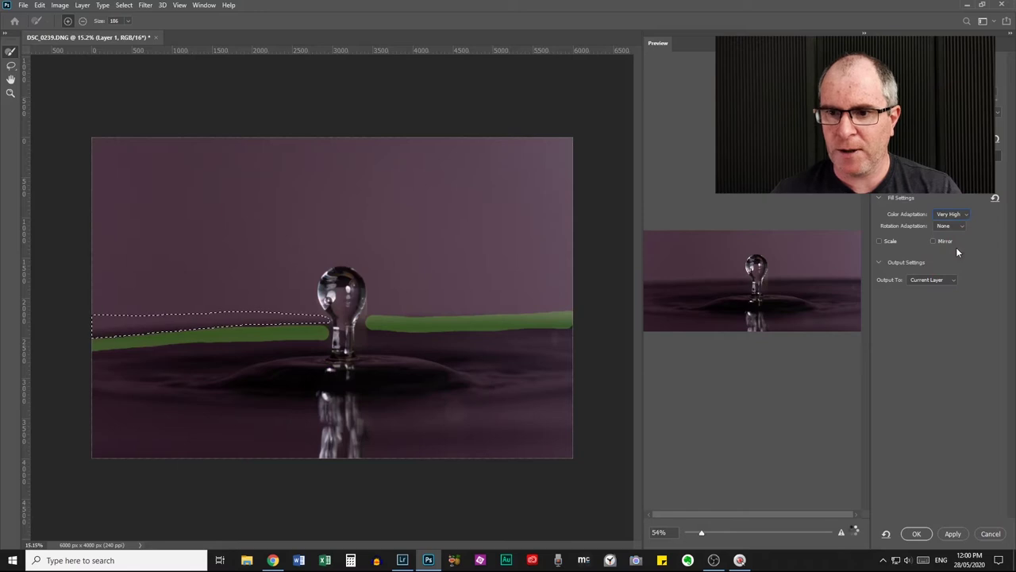
pyautogui.click(953, 215)
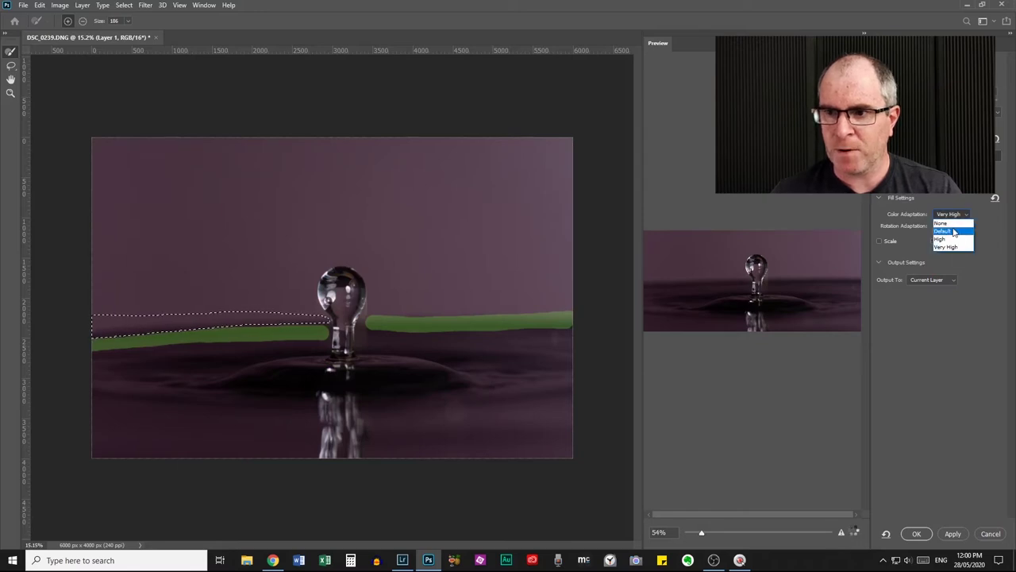
pyautogui.click(955, 226)
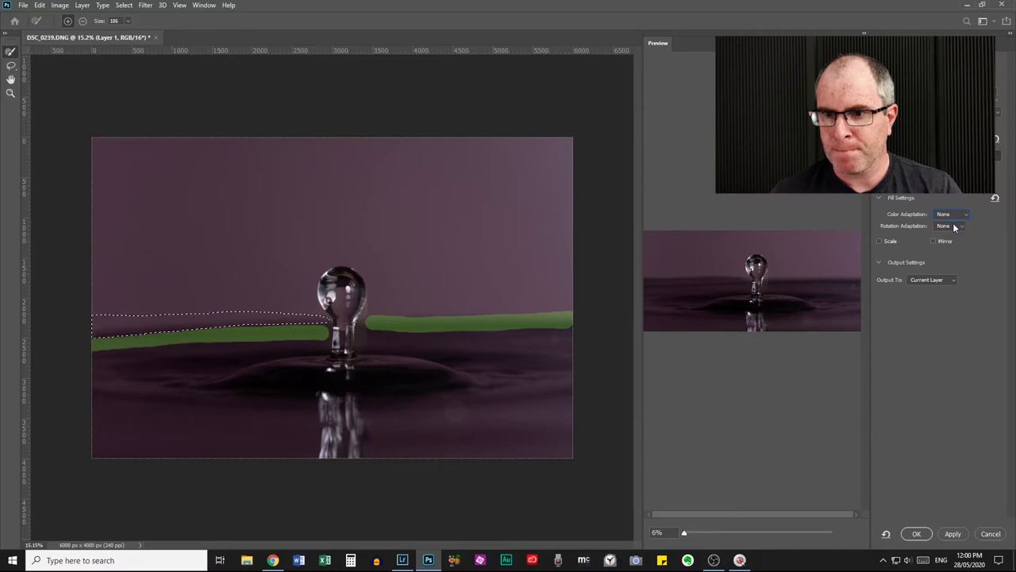
pyautogui.click(916, 533)
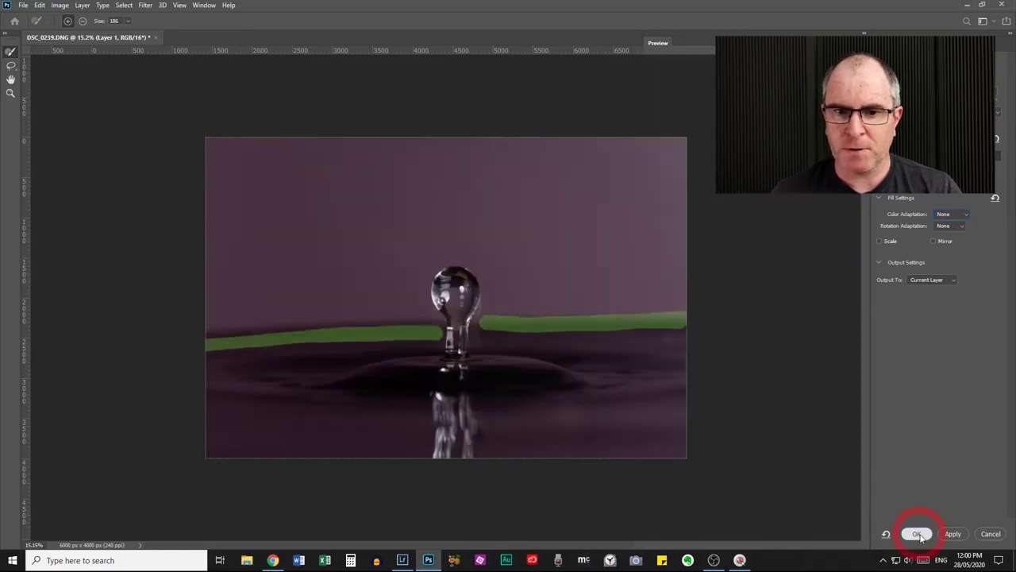
pyautogui.hotkey('ctrl', 'd')
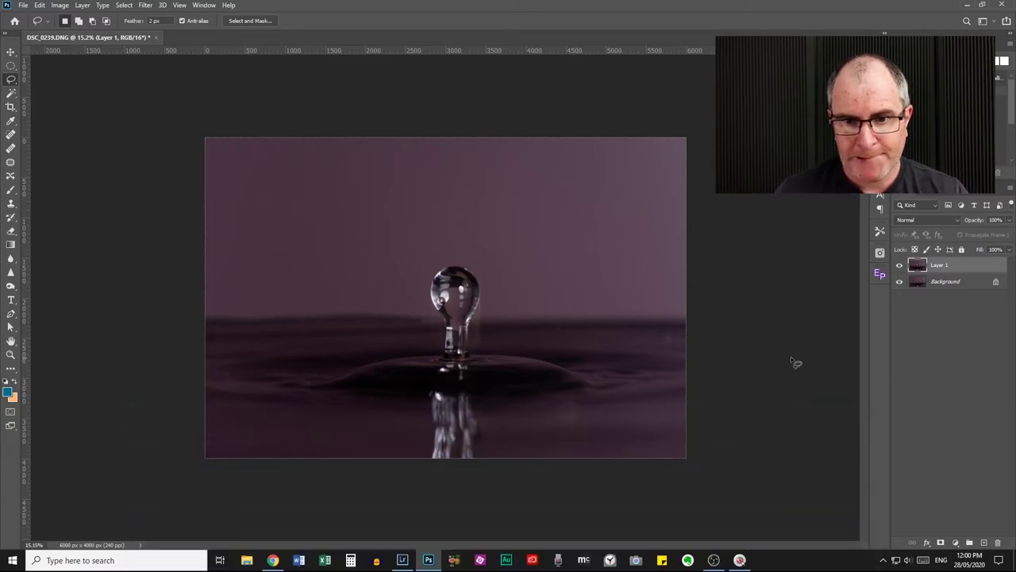
# Try to smooth the horizon left of the drop with a softened Spot Healing Brush of about 238 px
pyautogui.hotkey('ctrl', '+')
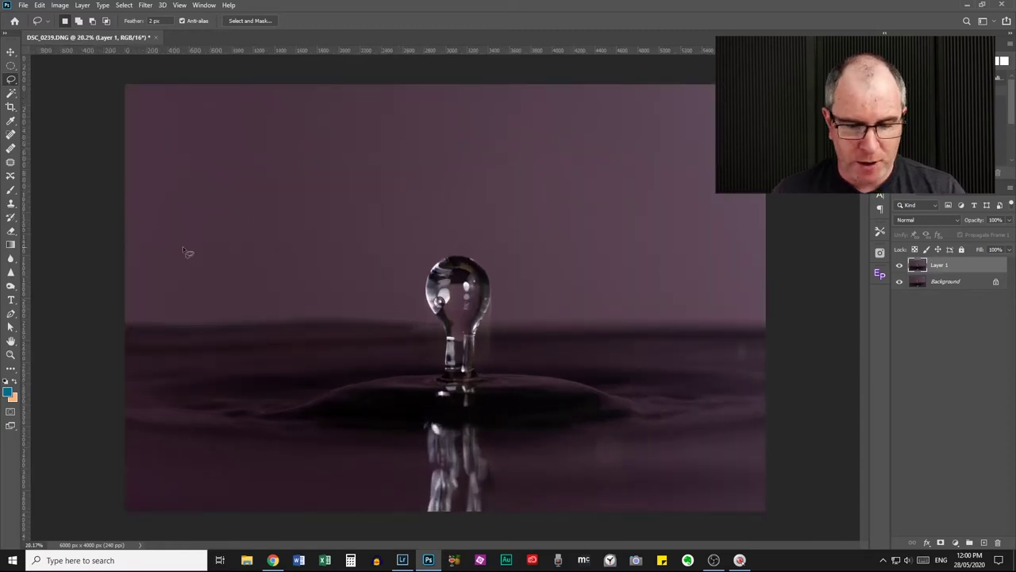
pyautogui.click(10, 135)
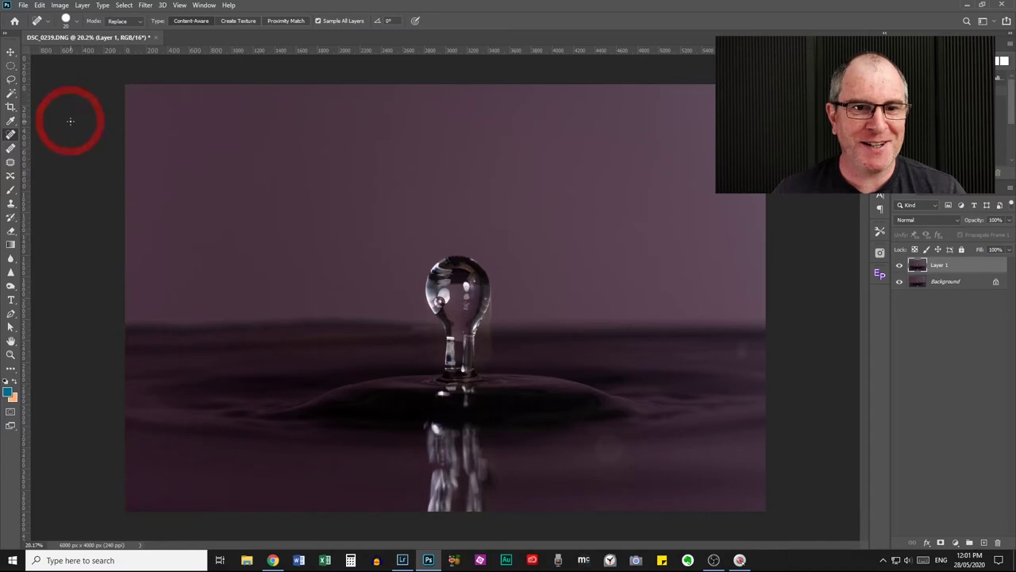
pyautogui.keyDown('alt'); pyautogui.rightClick(318, 330); pyautogui.keyUp('alt')
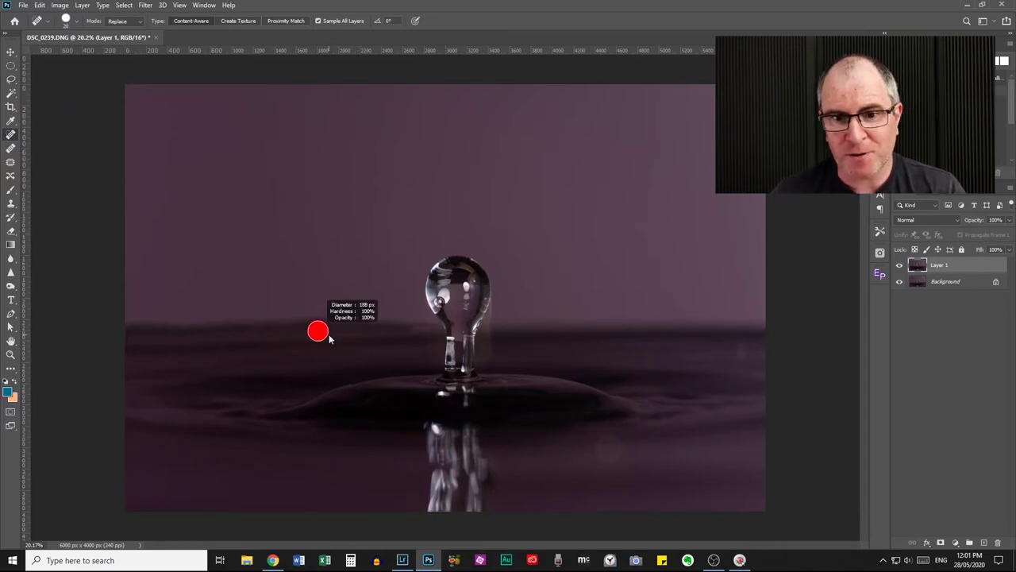
pyautogui.moveTo(331, 340); pyautogui.dragTo(330, 346)
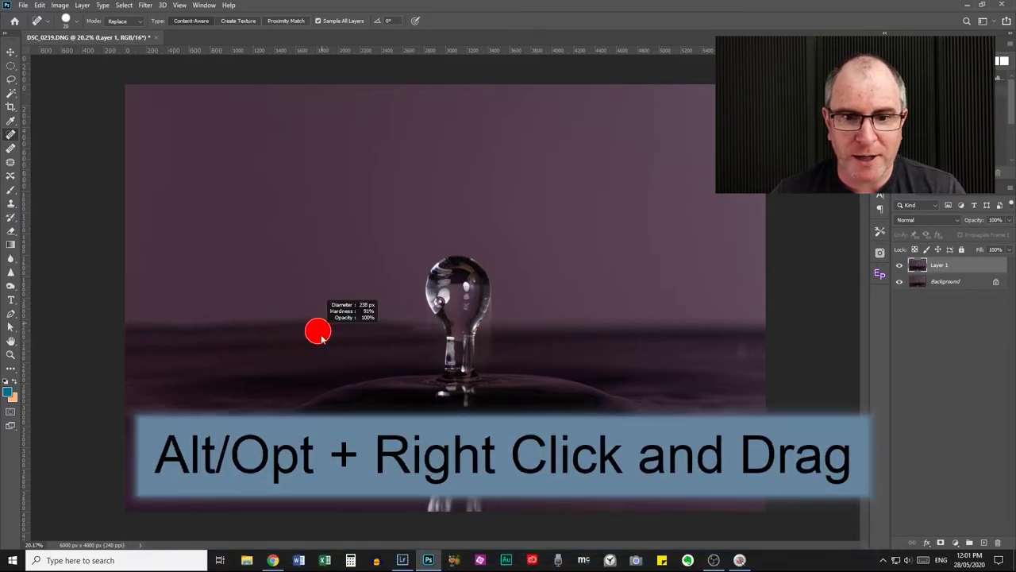
pyautogui.moveTo(327, 234); pyautogui.dragTo(320, 97)
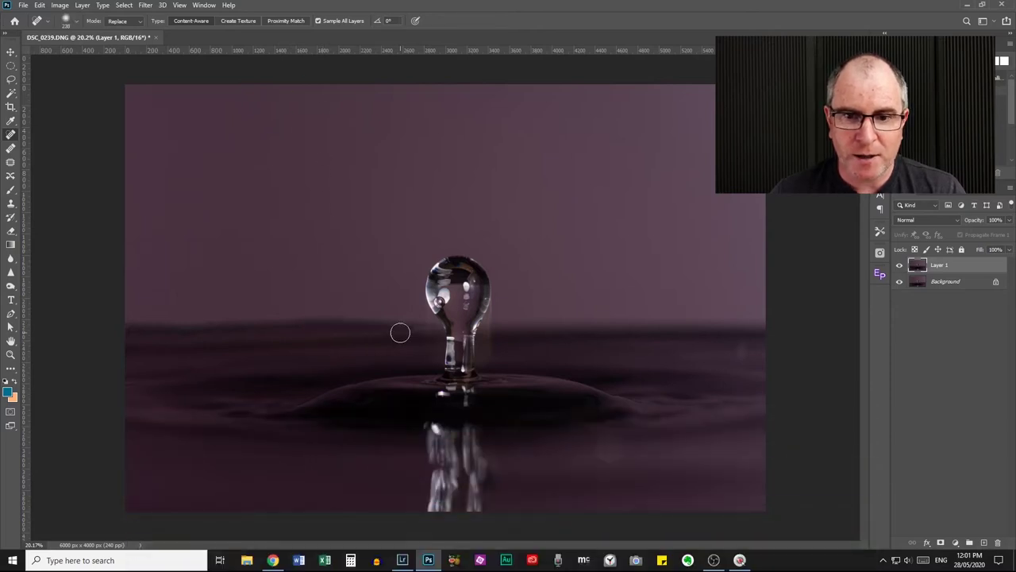
pyautogui.moveTo(399, 331); pyautogui.dragTo(119, 345)
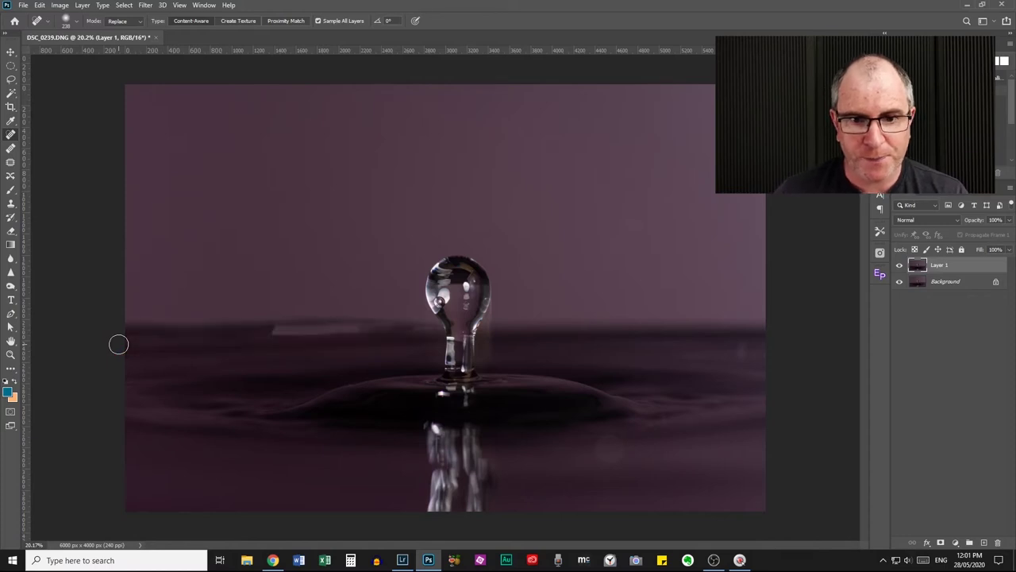
pyautogui.moveTo(273, 341); pyautogui.dragTo(415, 333)
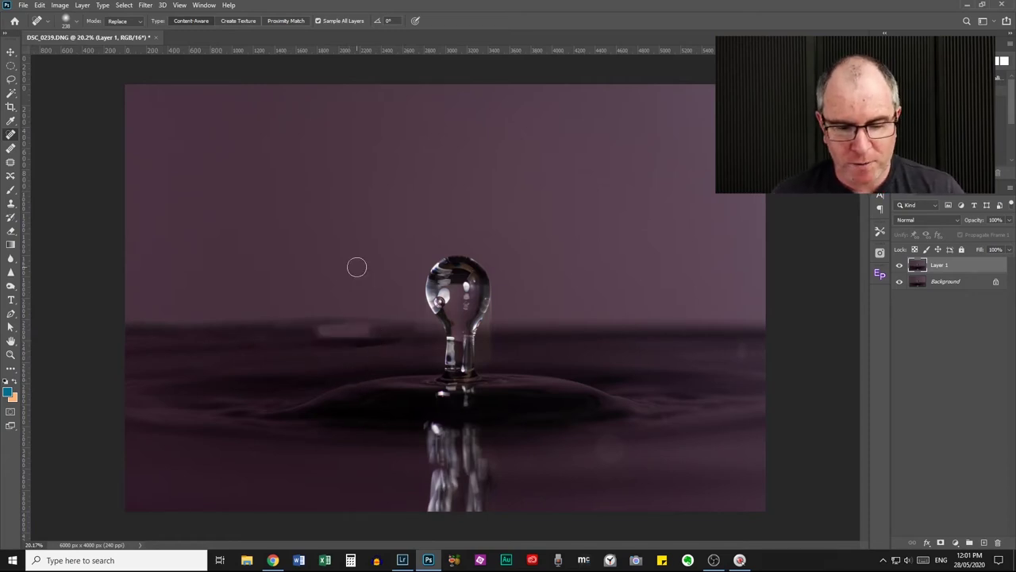
# Undo the healing strokes and the Content-Aware Fill along the horizon left of the drop
pyautogui.hotkey('ctrl', 'z')
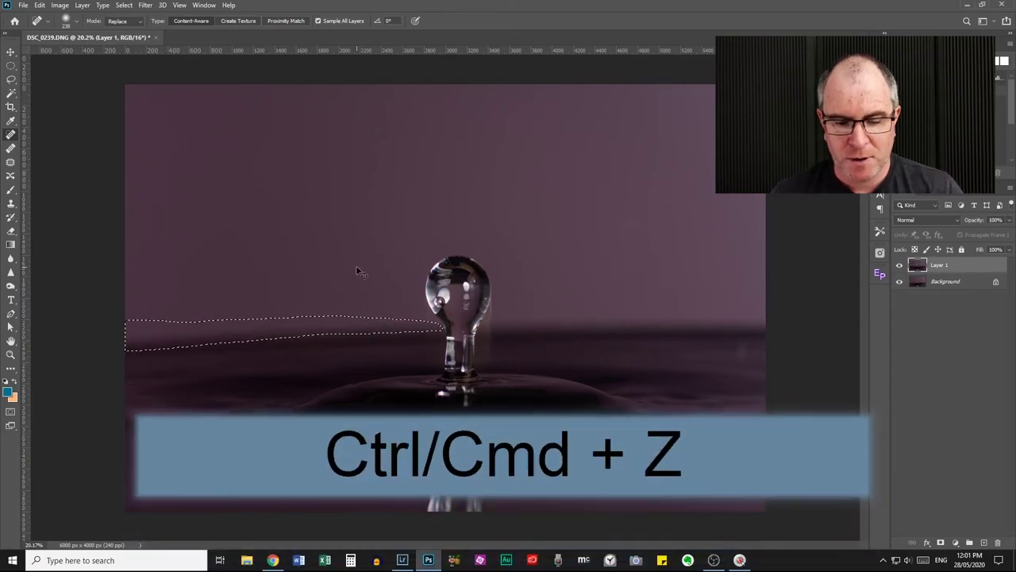
pyautogui.hotkey('ctrl', 'z')
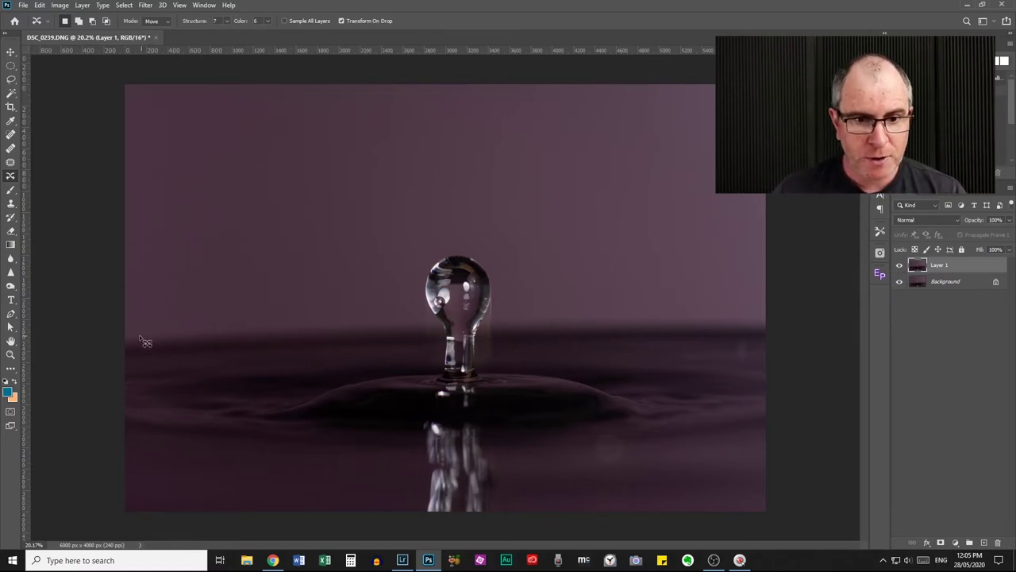
# Outline the sloping horizon strip left of the drop with Content-Aware Move, shift it up about 114 px, rotate it level and deselect
pyautogui.moveTo(127, 336)
pyautogui.mouseDown()
pyautogui.moveTo(324, 331)
pyautogui.moveTo(347, 352)
pyautogui.moveTo(127, 369)
pyautogui.moveTo(125, 341)
pyautogui.mouseUp()
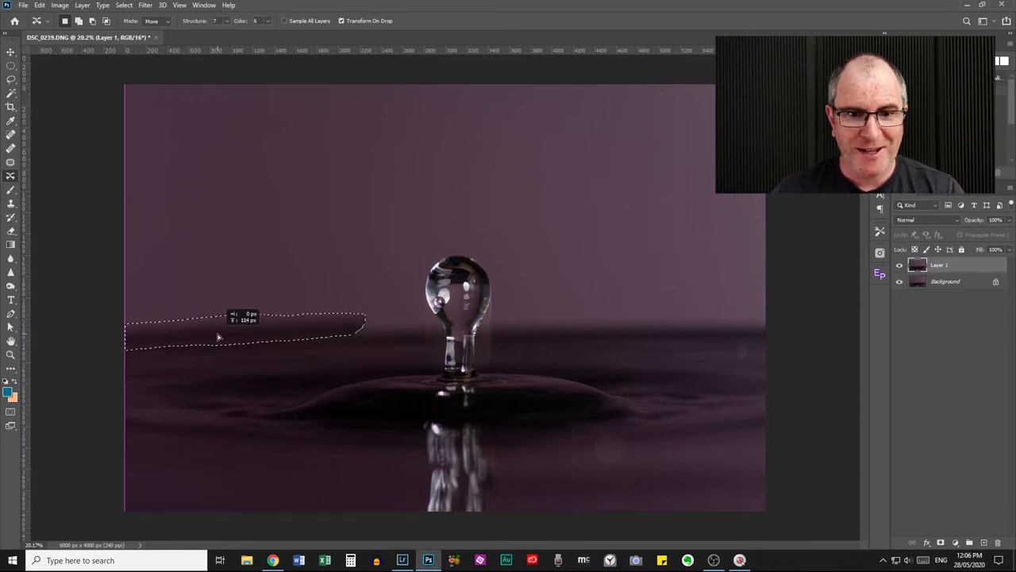
pyautogui.click(217, 335)
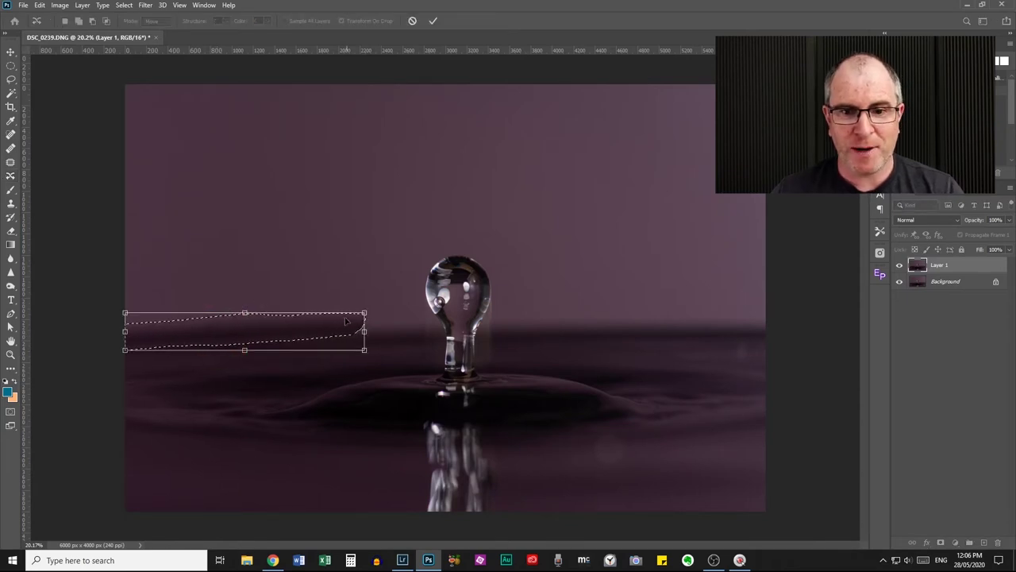
pyautogui.moveTo(389, 330); pyautogui.dragTo(386, 335)
pyautogui.moveTo(292, 333); pyautogui.dragTo(290, 335)
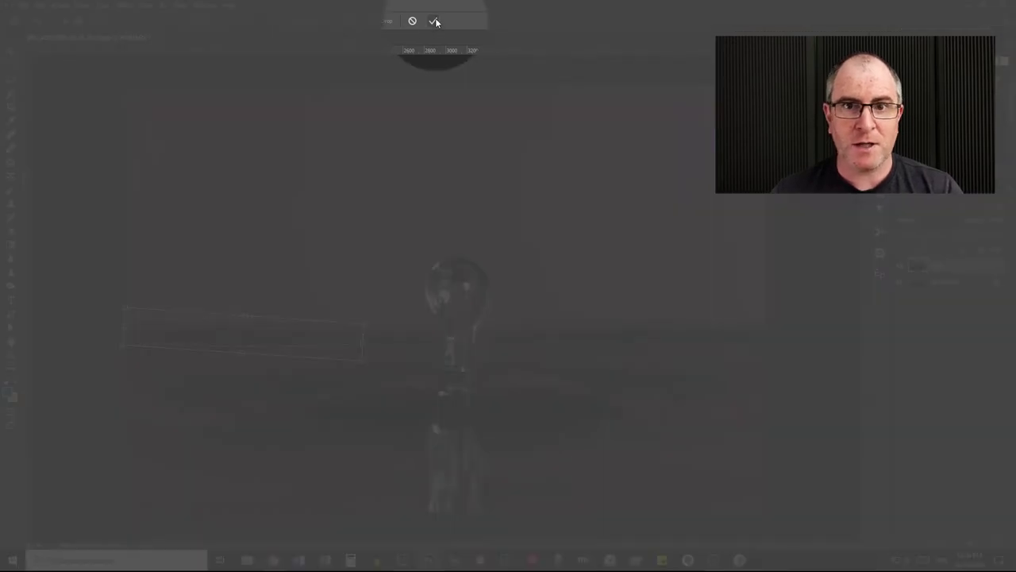
pyautogui.click(435, 21)
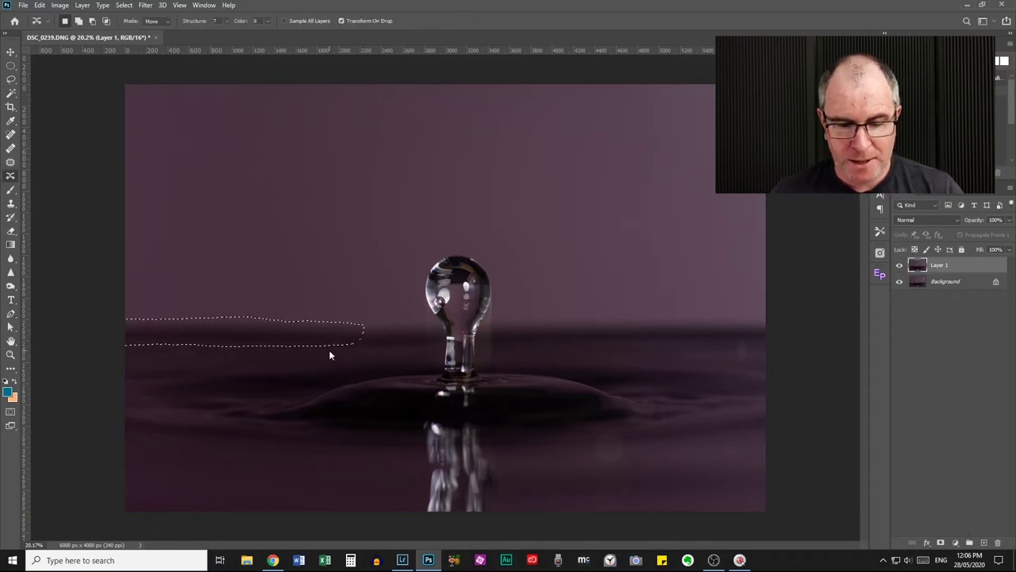
pyautogui.hotkey('ctrl', 'd')
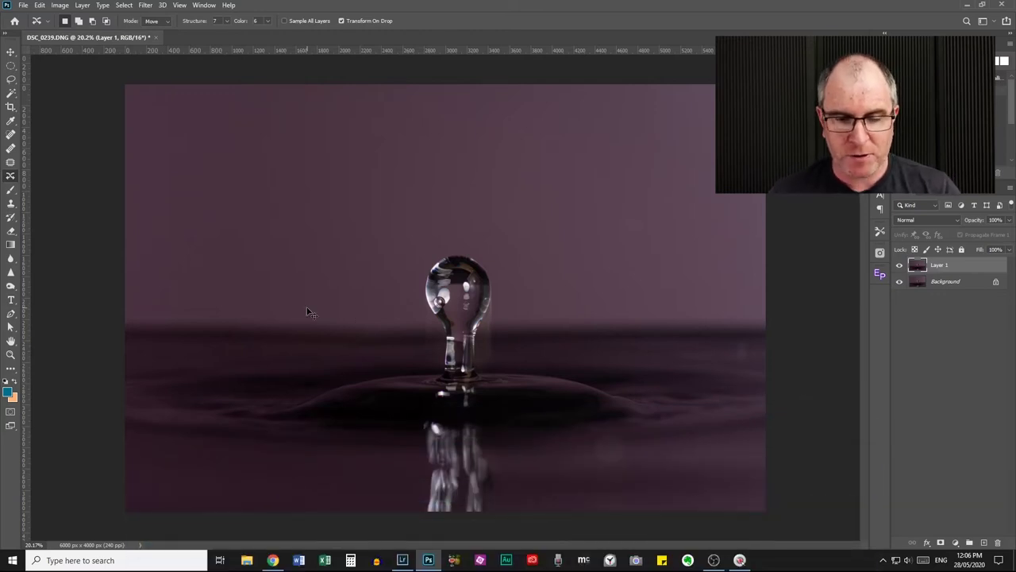
# Undo back to the selected horizon strip, repeat its upward Content-Aware Move with a levelling rotation, apply it and deselect
pyautogui.hotkey('ctrl', 'shift', 'd')
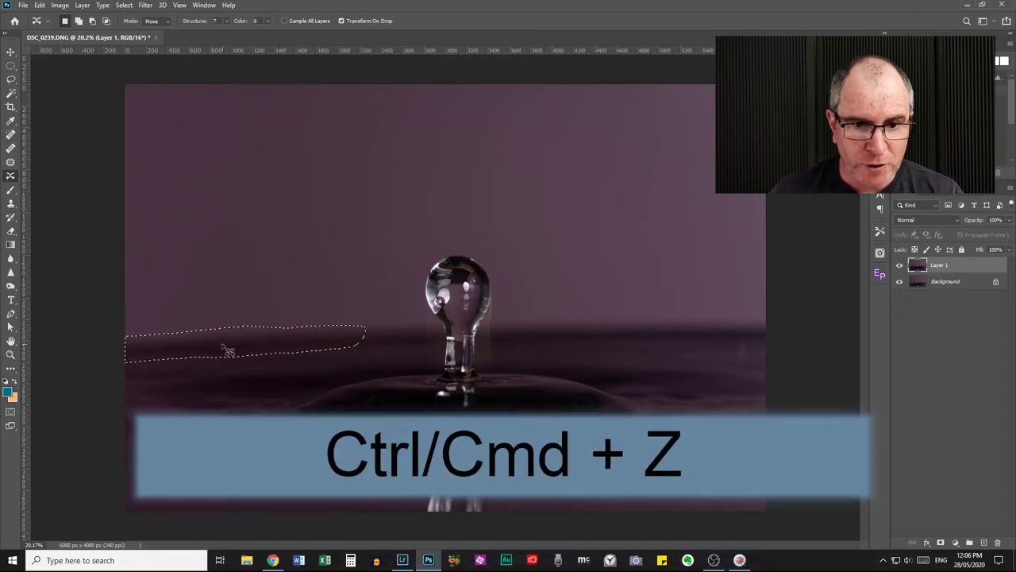
pyautogui.moveTo(223, 345); pyautogui.dragTo(223, 334)
pyautogui.moveTo(374, 325); pyautogui.dragTo(379, 334)
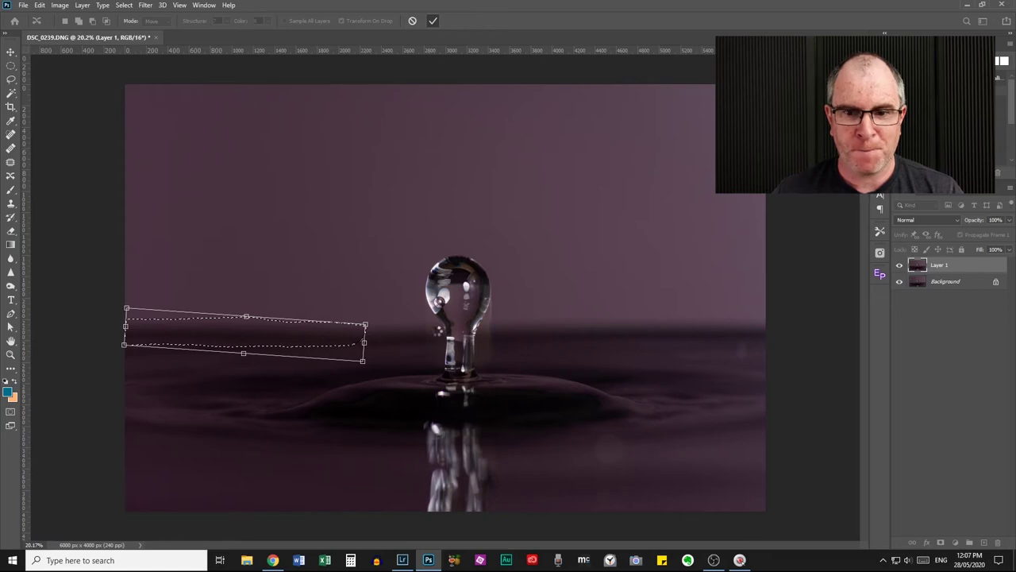
pyautogui.press('Return')
pyautogui.hotkey('ctrl', 'd')
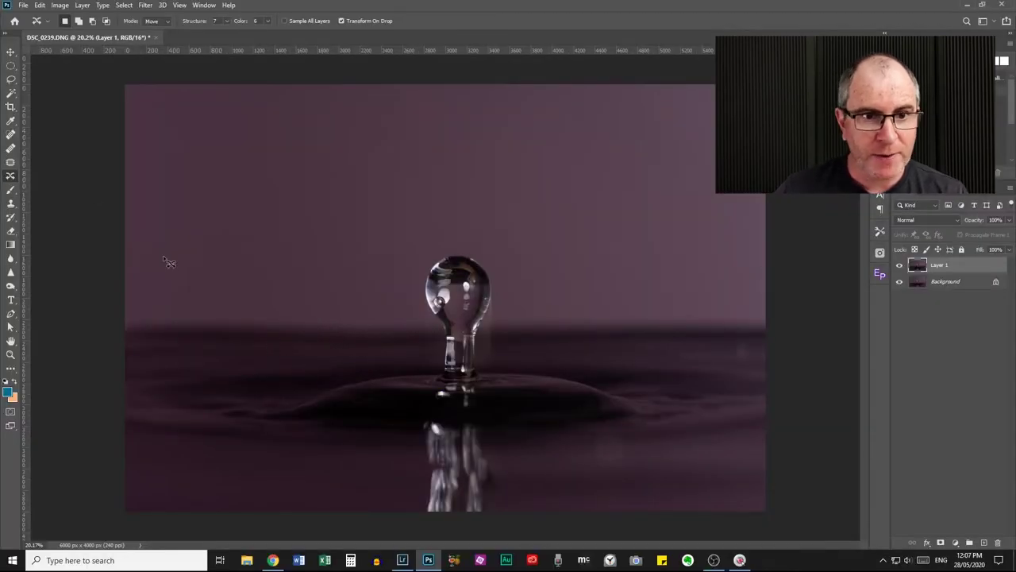
# Set the Healing Brush to about 179 px and sample the dark water just below the horizon between the moved strip and the drop
pyautogui.click(10, 135)
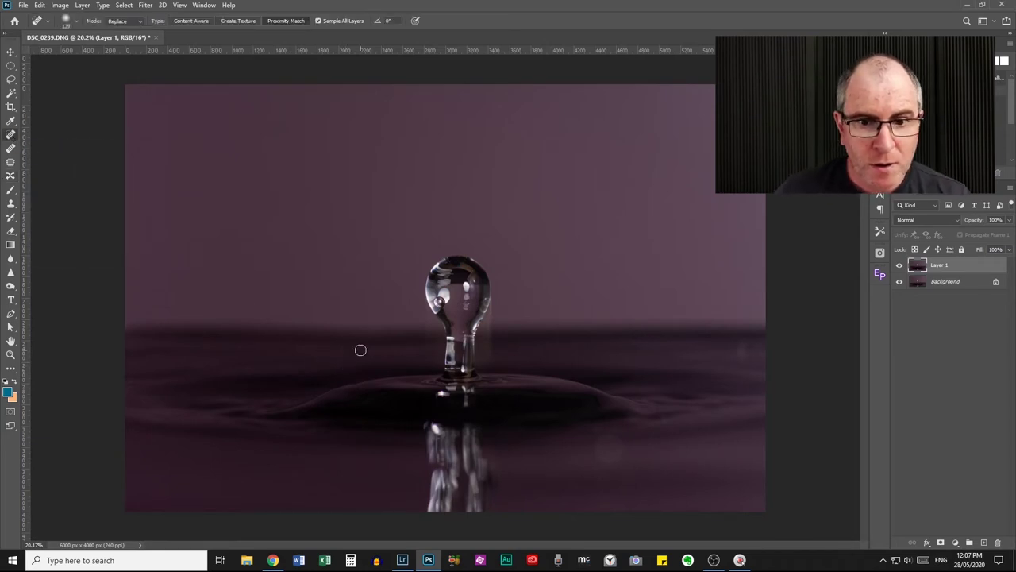
pyautogui.click(10, 149)
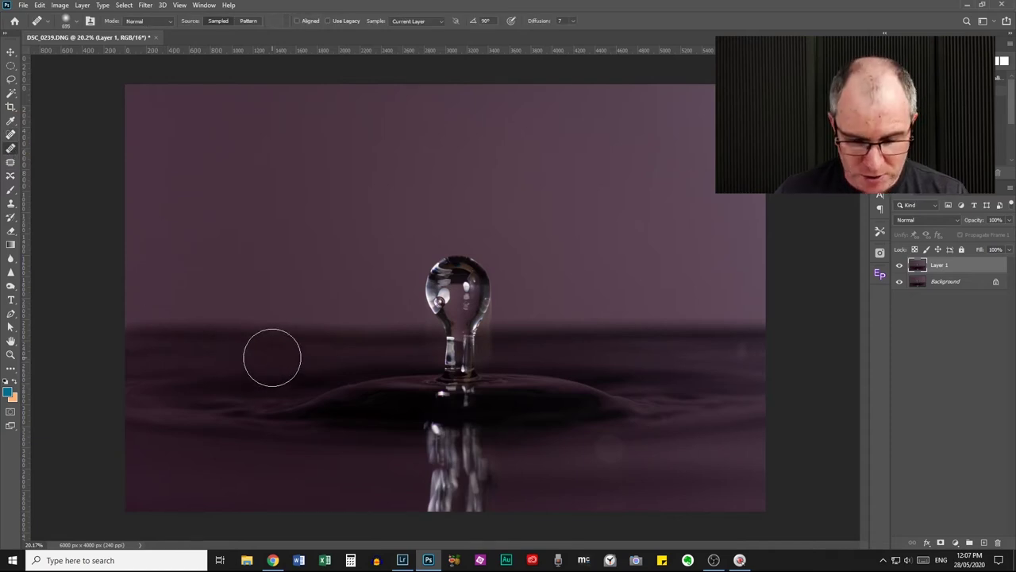
pyautogui.moveTo(272, 358); pyautogui.dragTo(247, 356)
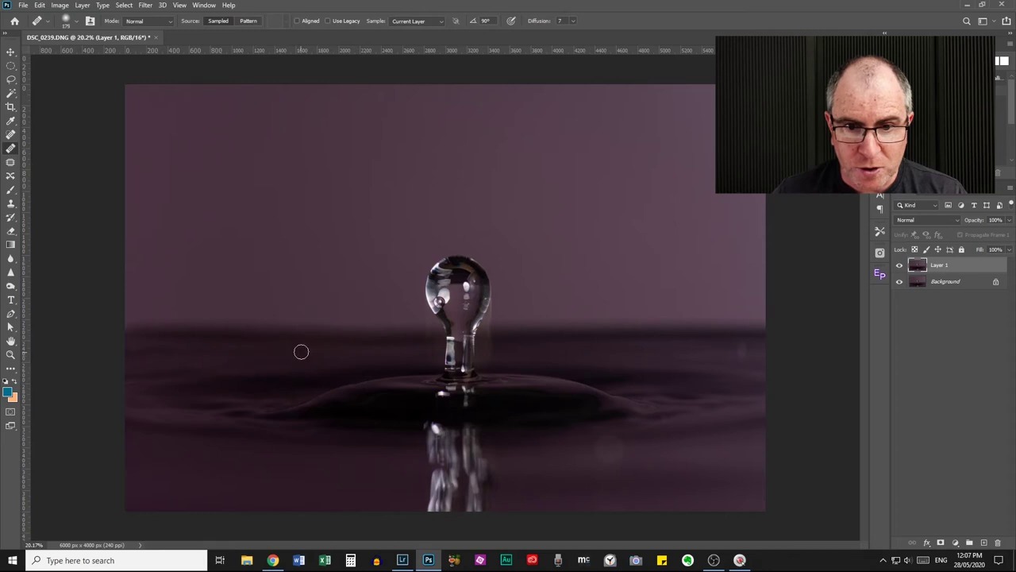
pyautogui.scroll(1, 362, 338)
pyautogui.moveTo(390, 341); pyautogui.dragTo(390, 340)
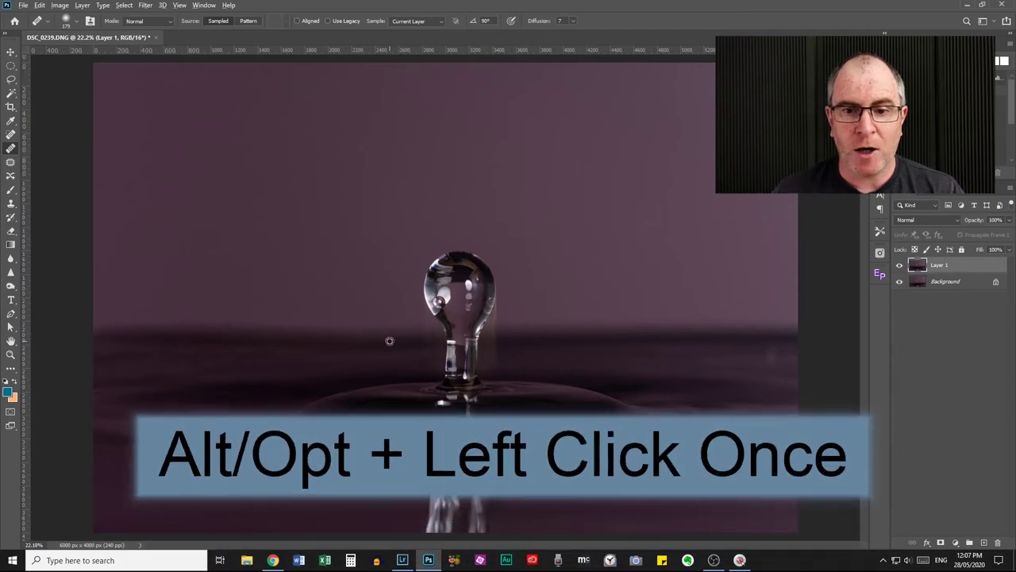
pyautogui.keyDown('alt'); pyautogui.click(390, 341); pyautogui.keyUp('alt')
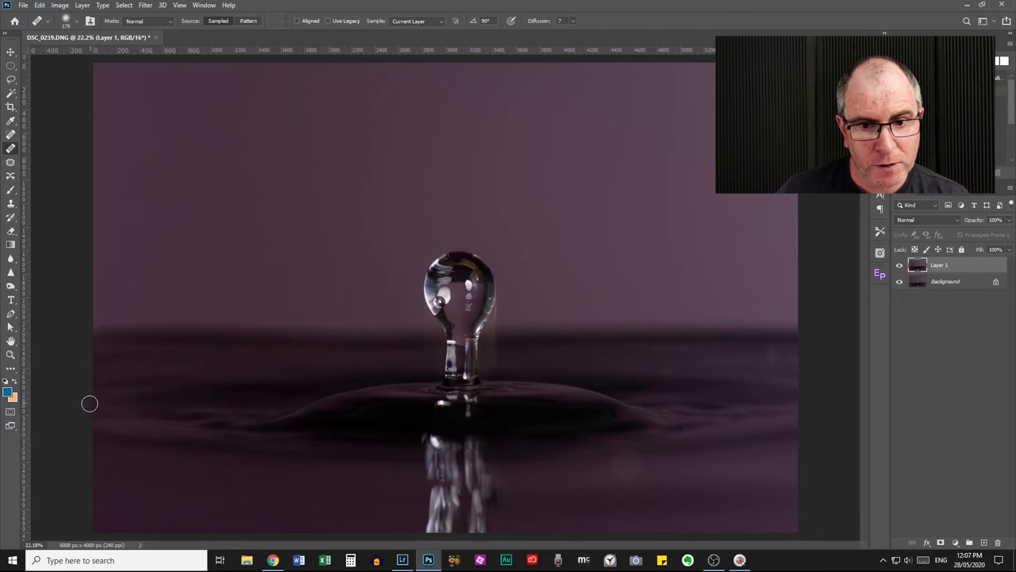
pyautogui.hotkey('ctrl', '-')
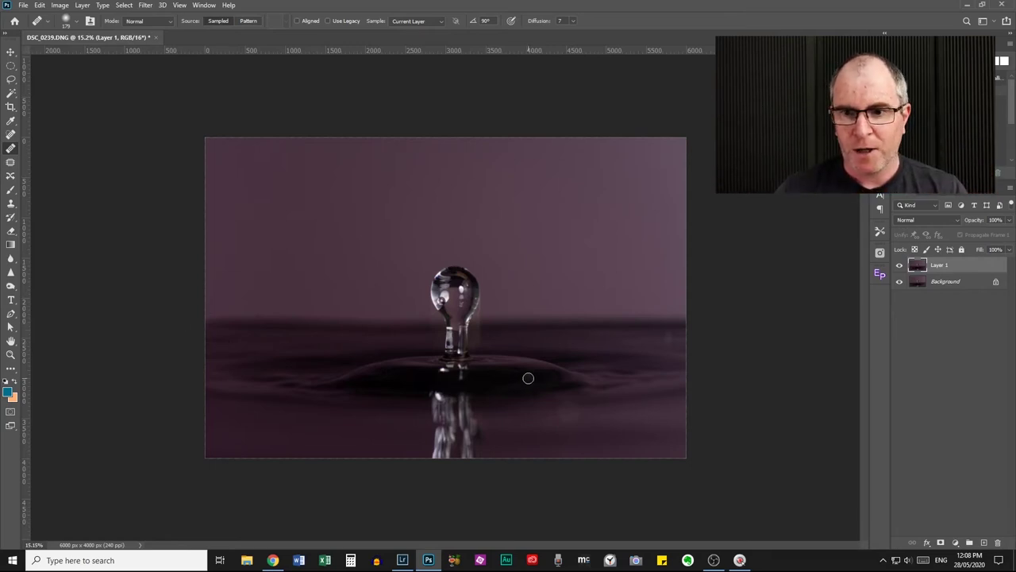
pyautogui.scroll(-1, 505, 366)
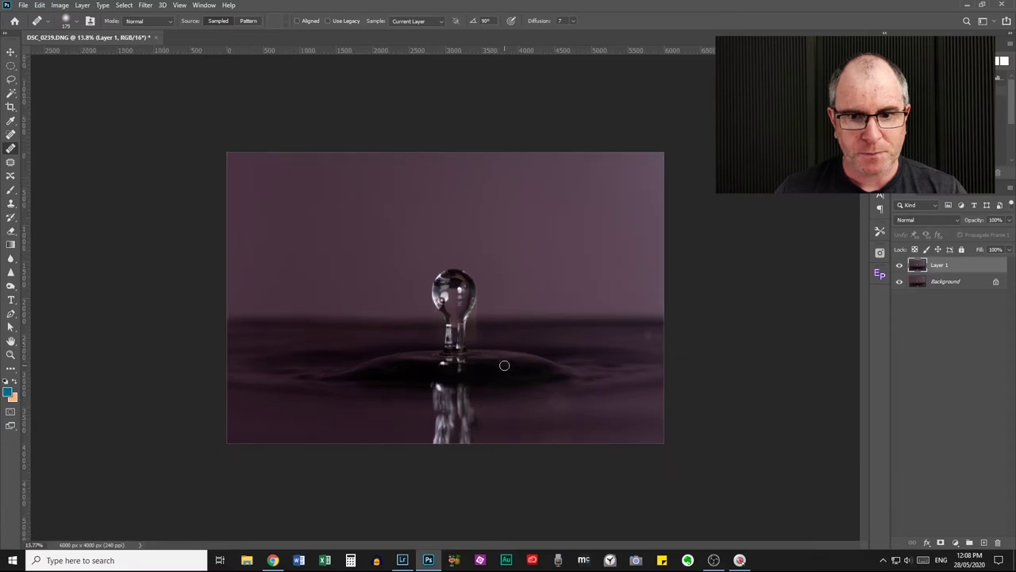
pyautogui.scroll(2, 504, 365)
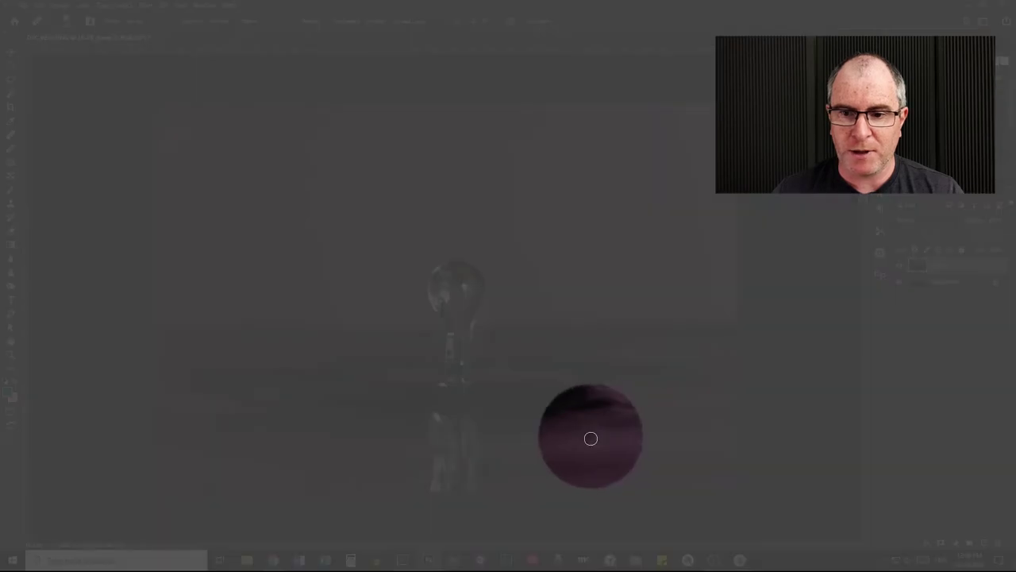
pyautogui.click(595, 434)
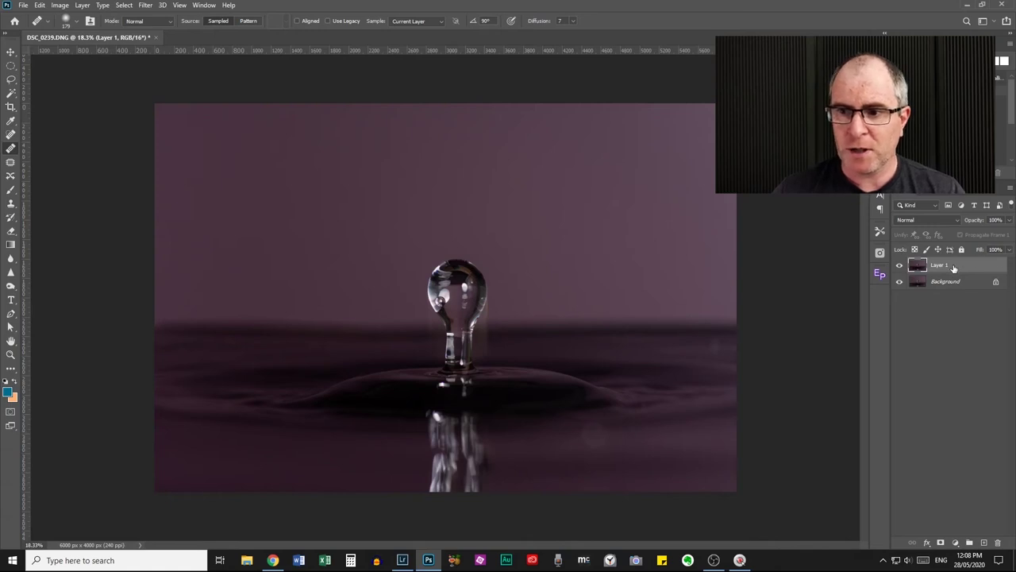
# Duplicate Layer 1 and rename the original layer as water level
pyautogui.moveTo(953, 267); pyautogui.dragTo(983, 543)
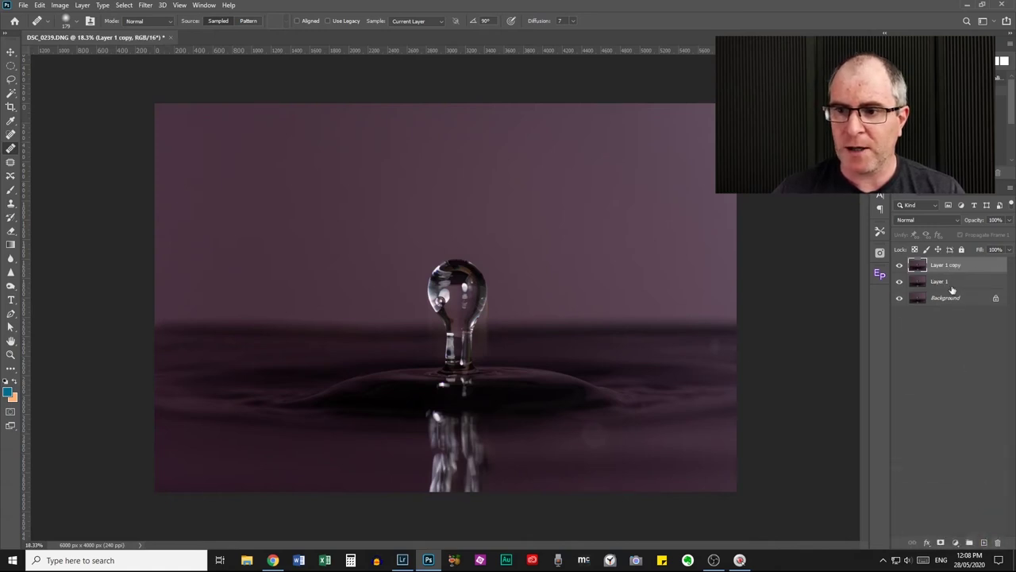
pyautogui.click(939, 286)
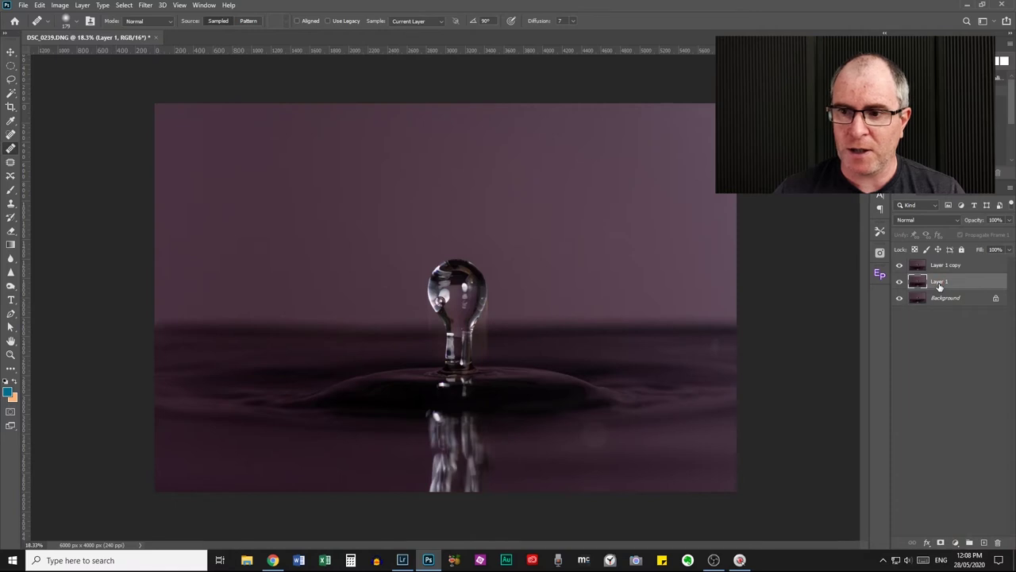
pyautogui.doubleClick(940, 283)
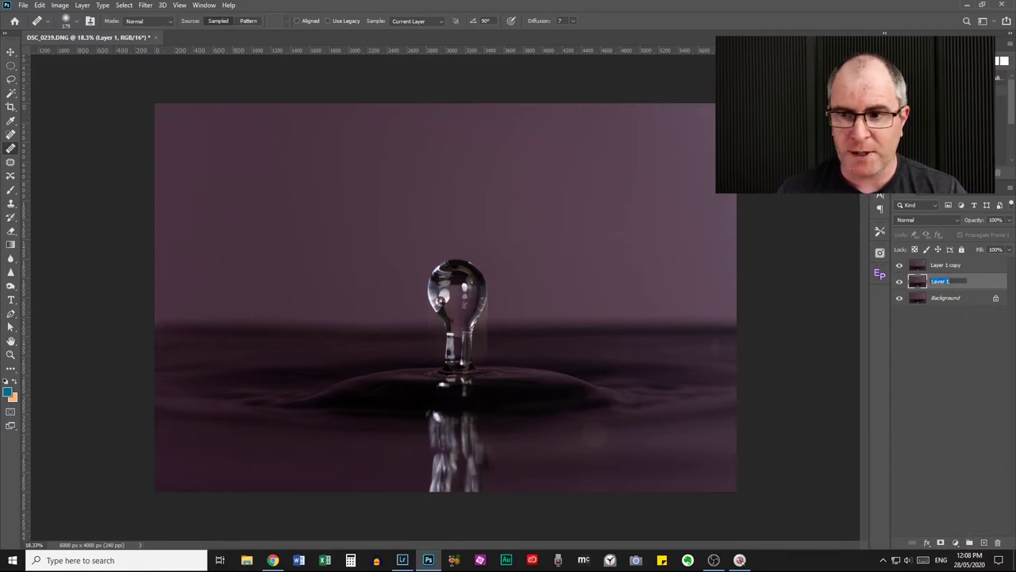
pyautogui.write('wate')
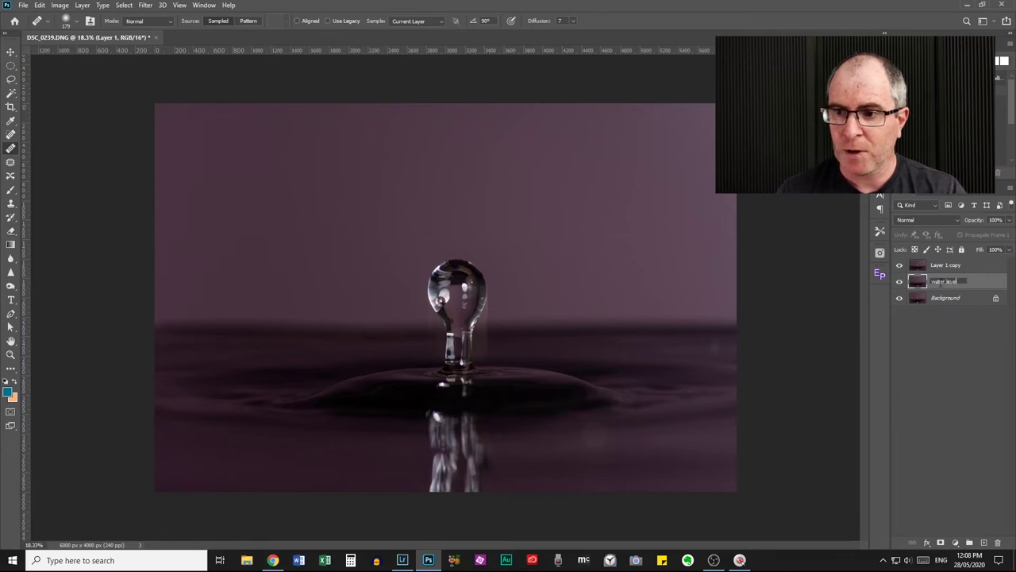
pyautogui.write('r level')
pyautogui.press('Return')
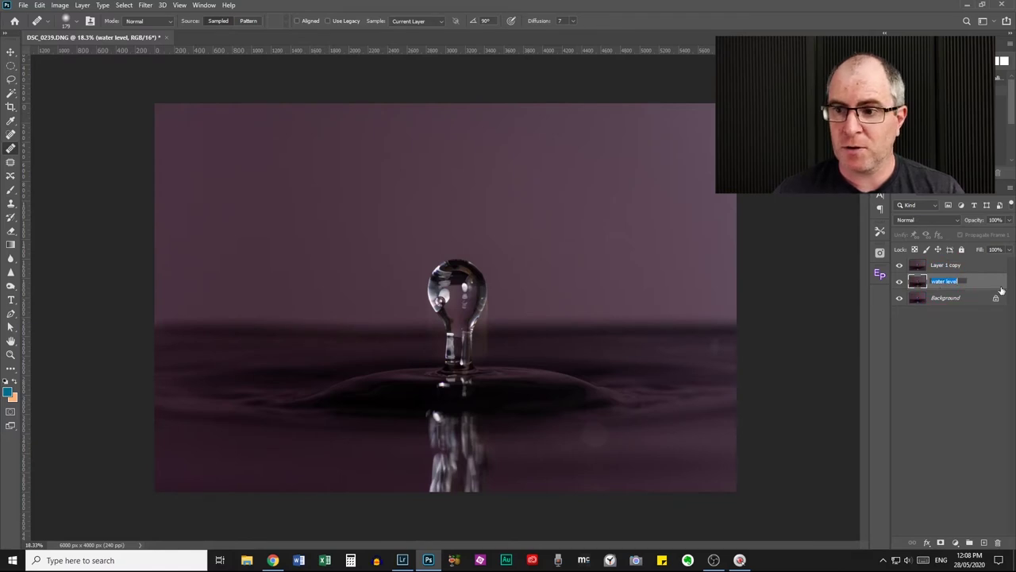
pyautogui.press('Return')
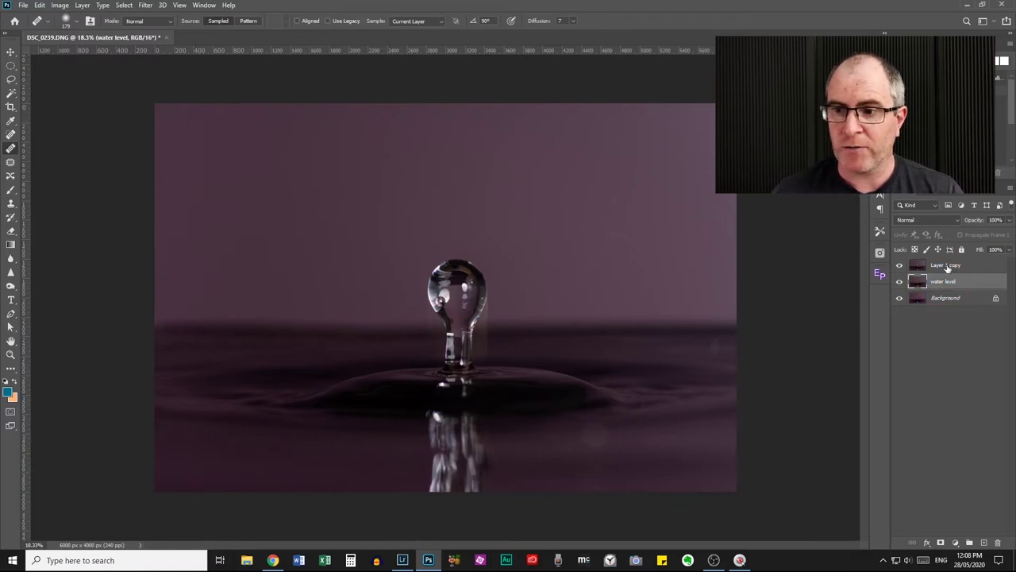
# Rename the duplicated layer above water level as cleaning
pyautogui.doubleClick(947, 265)
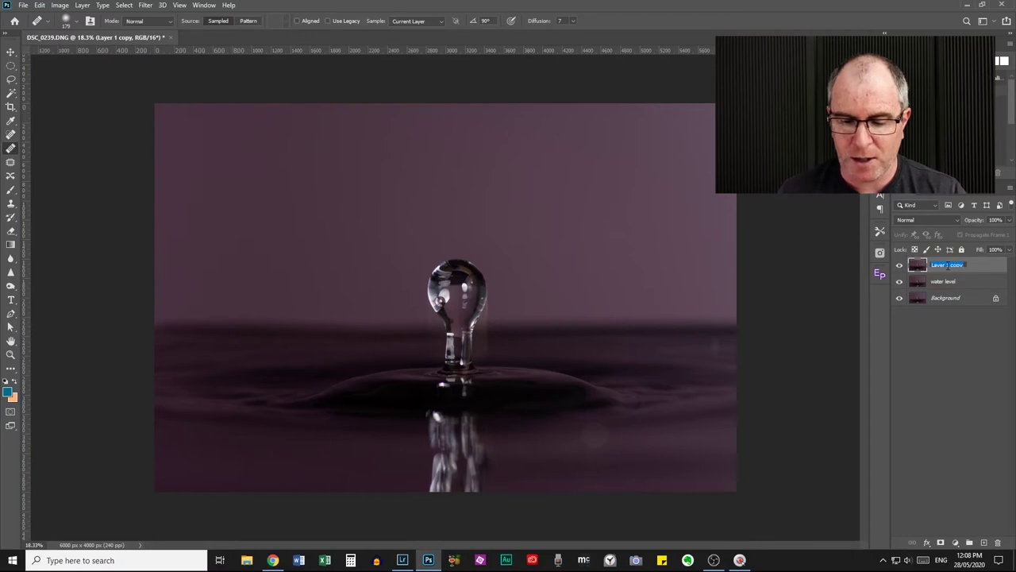
pyautogui.write('cleaning')
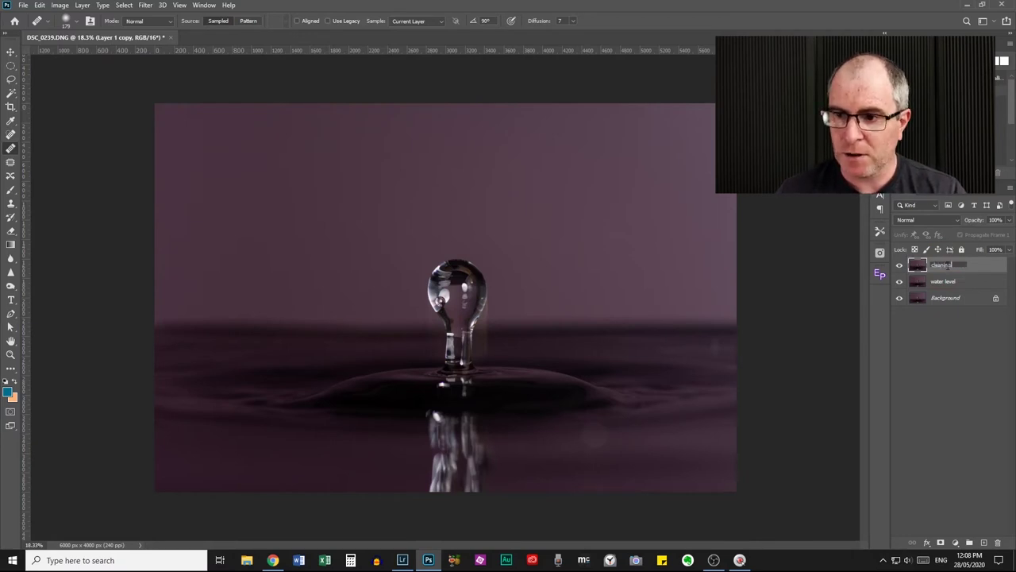
pyautogui.press('Return')
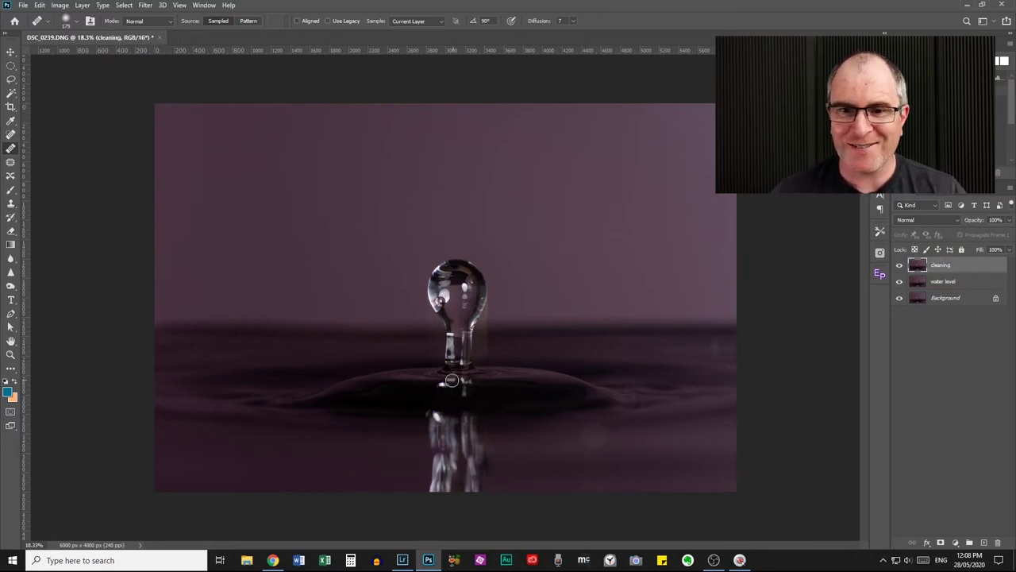
# Switch from the Healing Brush to the Clone Stamp and sample the plain purple background right of the drop
pyautogui.scroll(2, 538, 329)
pyautogui.scroll(1, 538, 329)
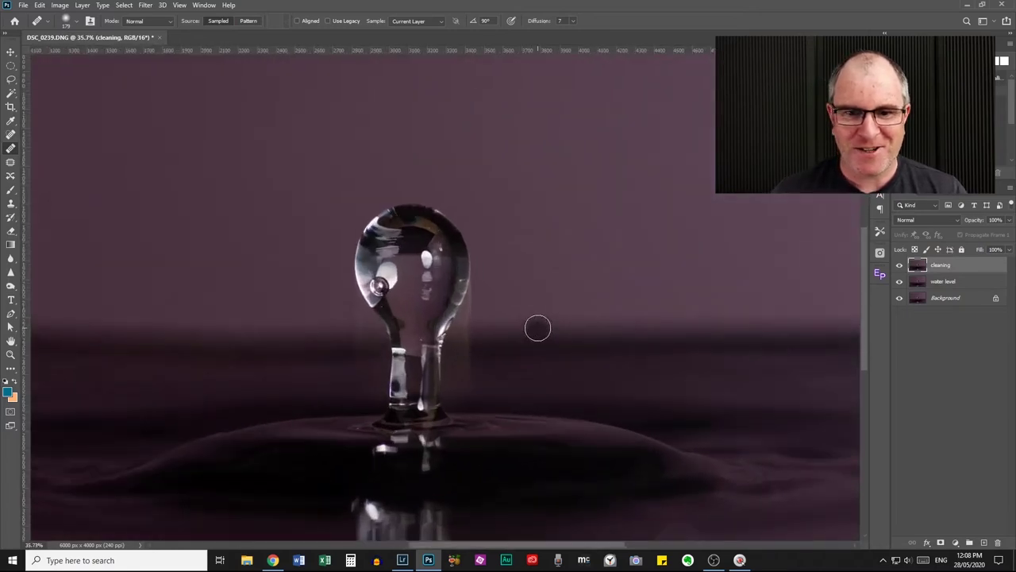
pyautogui.scroll(1, 415, 302)
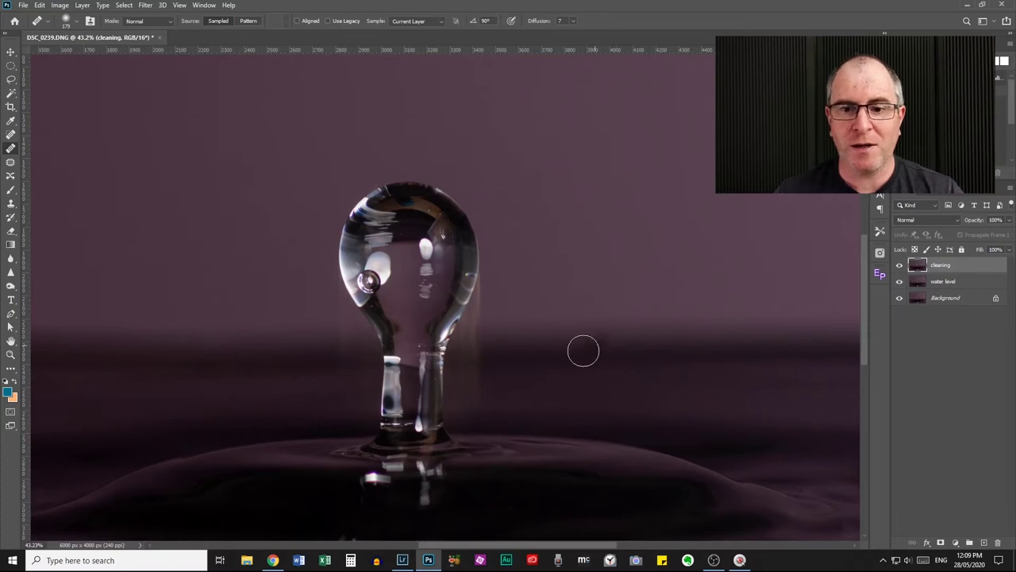
pyautogui.click(626, 315)
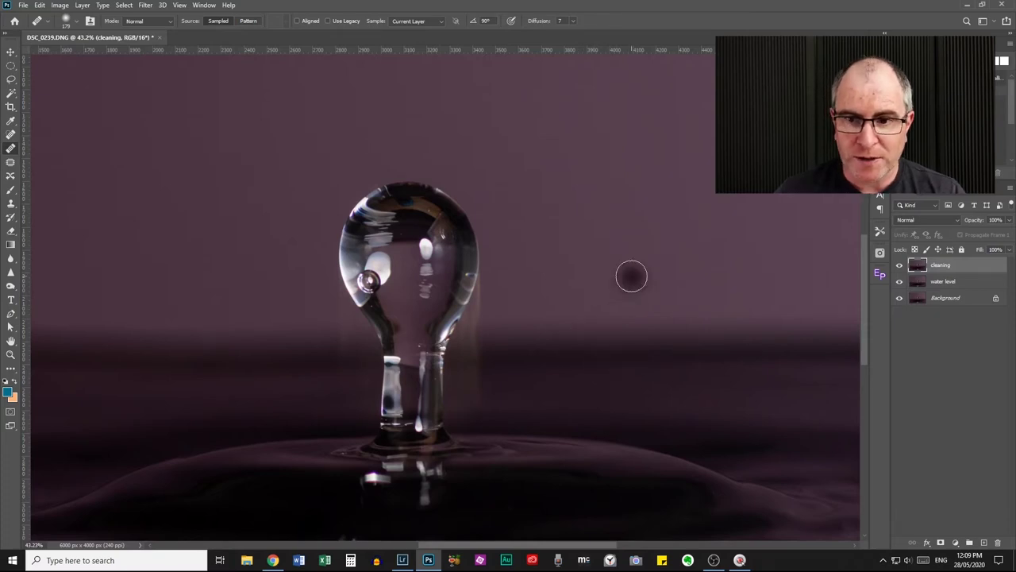
pyautogui.scroll(1, 468, 315)
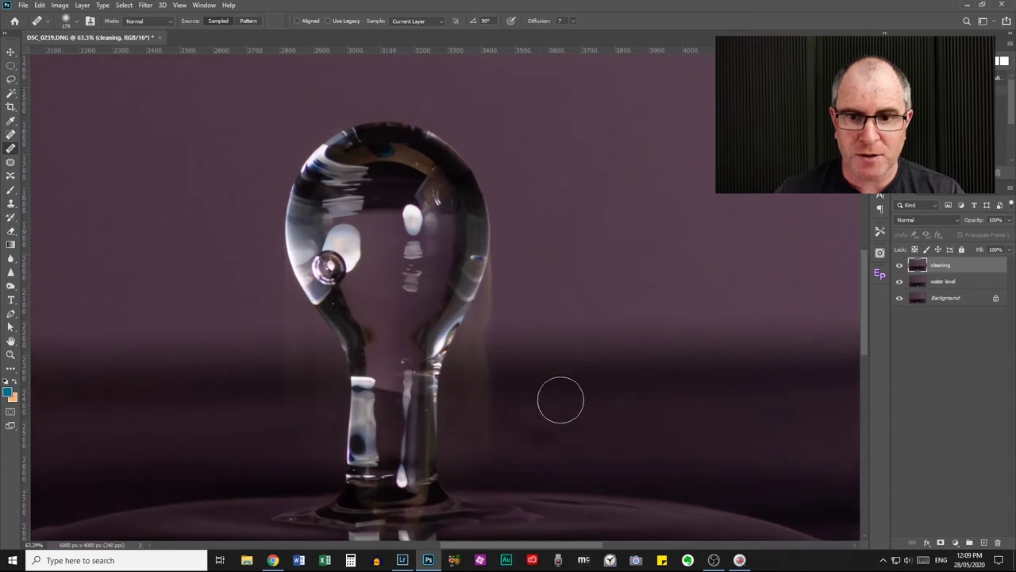
pyautogui.click(11, 204)
pyautogui.keyDown('alt'); pyautogui.click(595, 316); pyautogui.keyUp('alt')
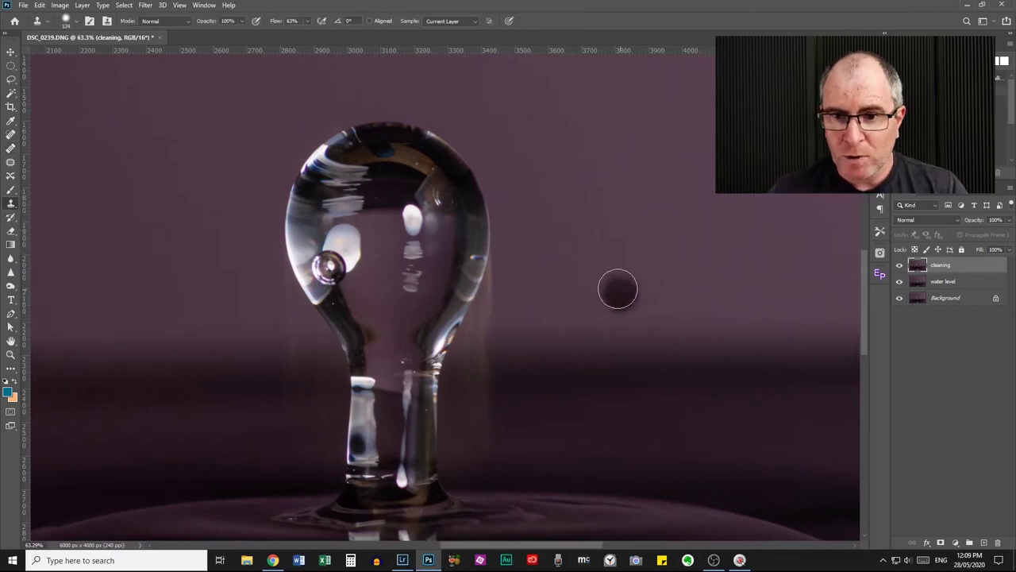
pyautogui.click(623, 266)
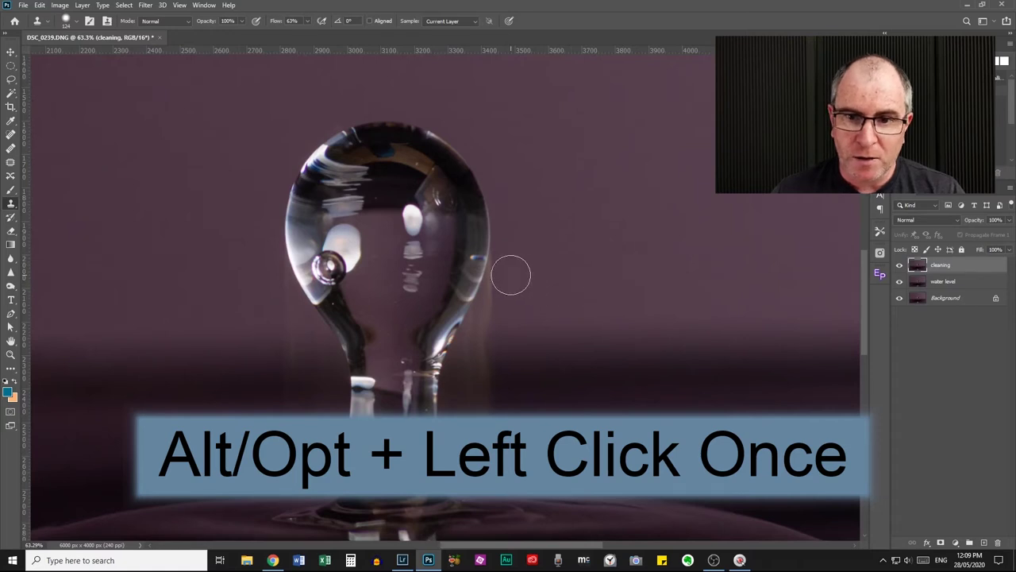
# Clone the sampled purple background over the halo along the drop's right edge, from the bulb down towards the neck
pyautogui.moveTo(511, 275); pyautogui.dragTo(520, 203)
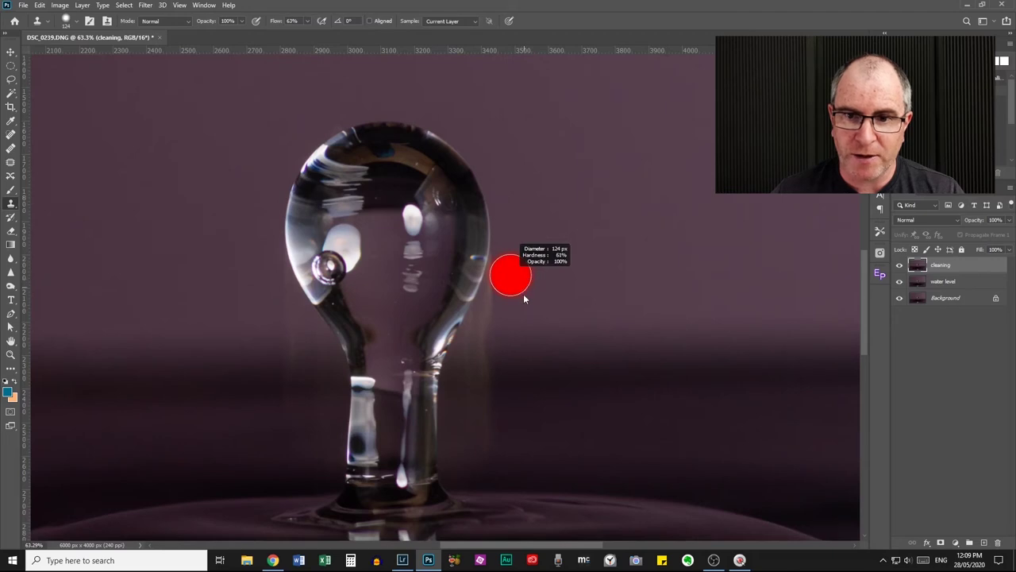
pyautogui.moveTo(524, 320); pyautogui.dragTo(521, 318)
pyautogui.scroll(3, 476, 279)
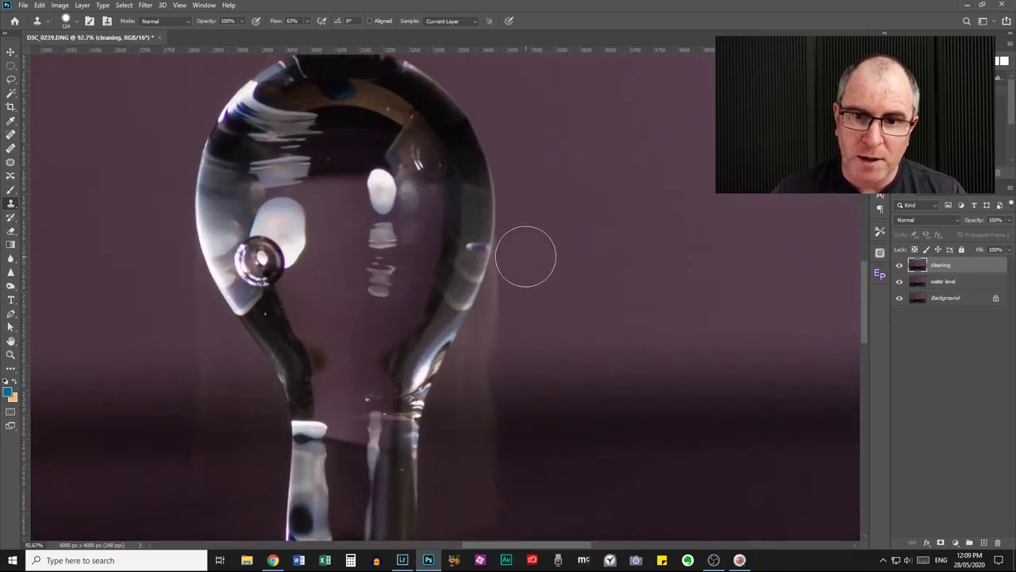
pyautogui.moveTo(524, 251); pyautogui.dragTo(518, 293)
pyautogui.moveTo(524, 254); pyautogui.dragTo(504, 310)
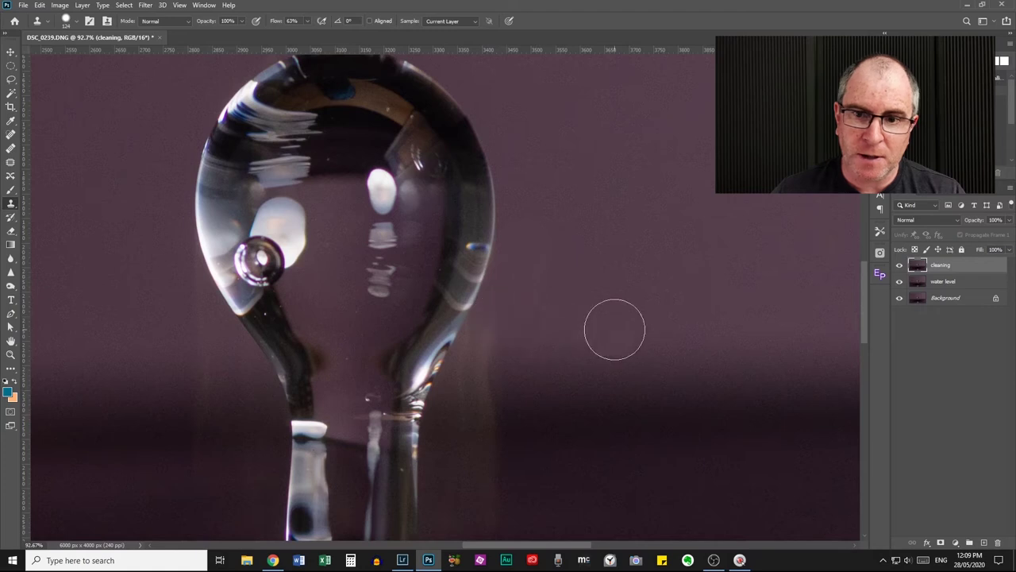
pyautogui.moveTo(553, 280); pyautogui.dragTo(556, 238)
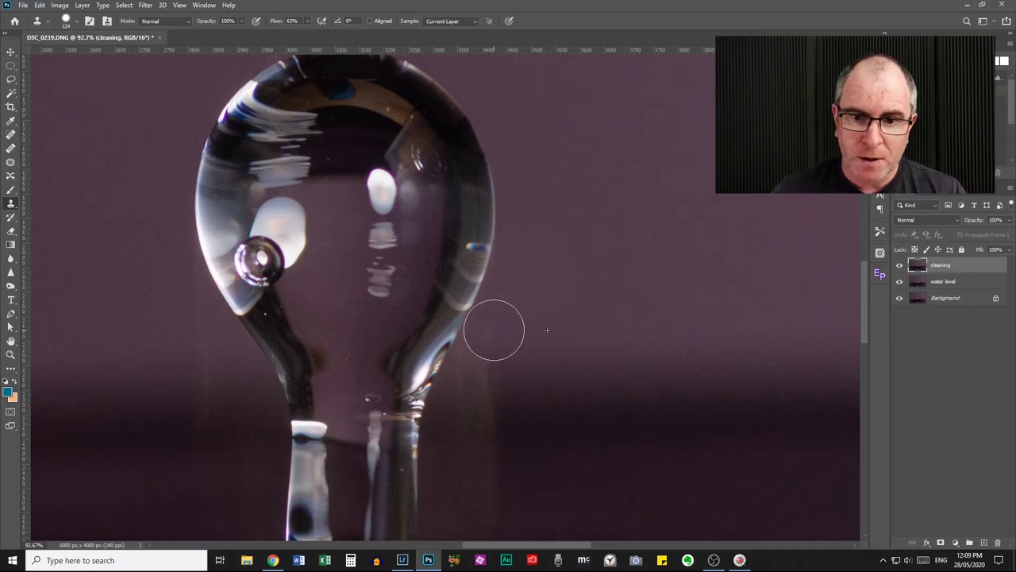
pyautogui.moveTo(490, 338); pyautogui.dragTo(458, 417)
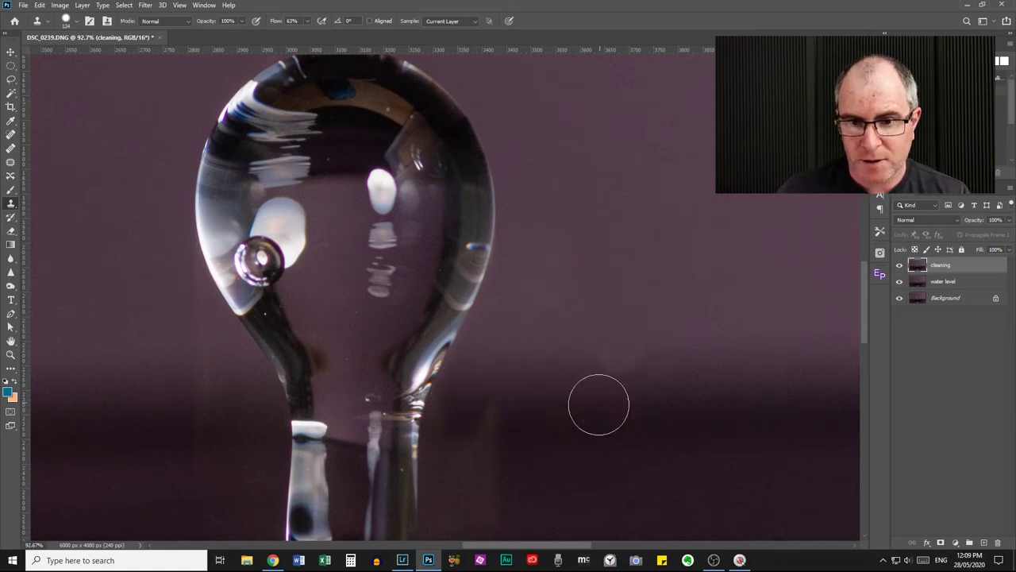
# Sample the dark horizon right of the drop and clone it over the halo beside the neck
pyautogui.keyDown('alt'); pyautogui.click(569, 410); pyautogui.keyUp('alt')
pyautogui.moveTo(494, 415); pyautogui.dragTo(480, 424)
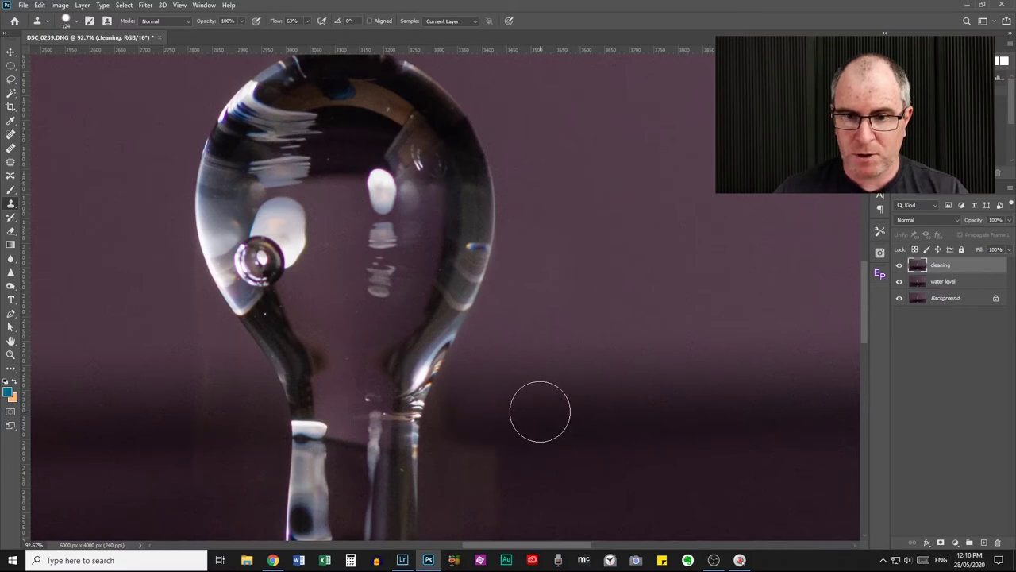
pyautogui.moveTo(535, 397); pyautogui.dragTo(609, 315)
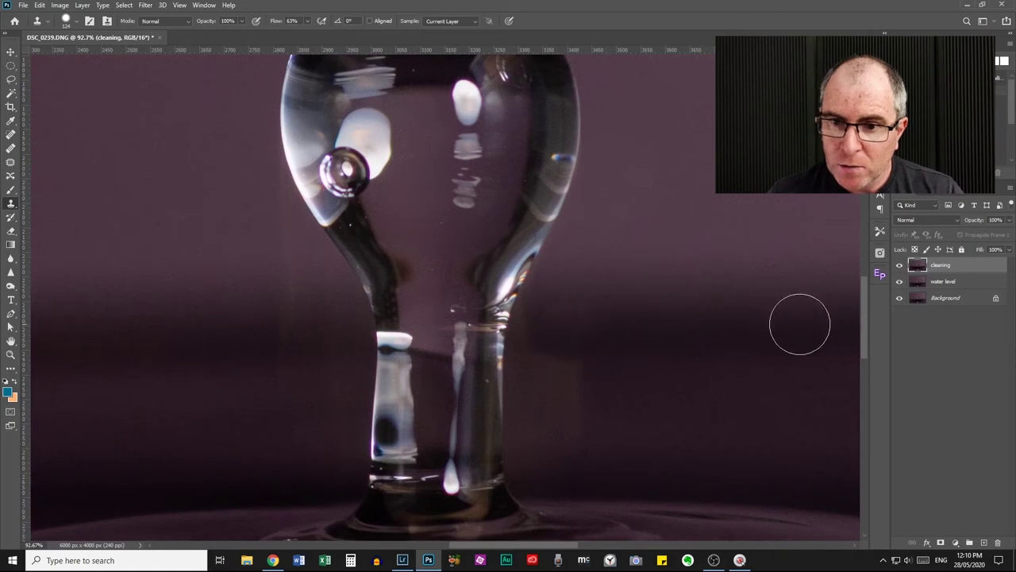
pyautogui.moveTo(628, 325)
pyautogui.mouseDown()
pyautogui.moveTo(567, 310)
pyautogui.moveTo(601, 340)
pyautogui.mouseUp()
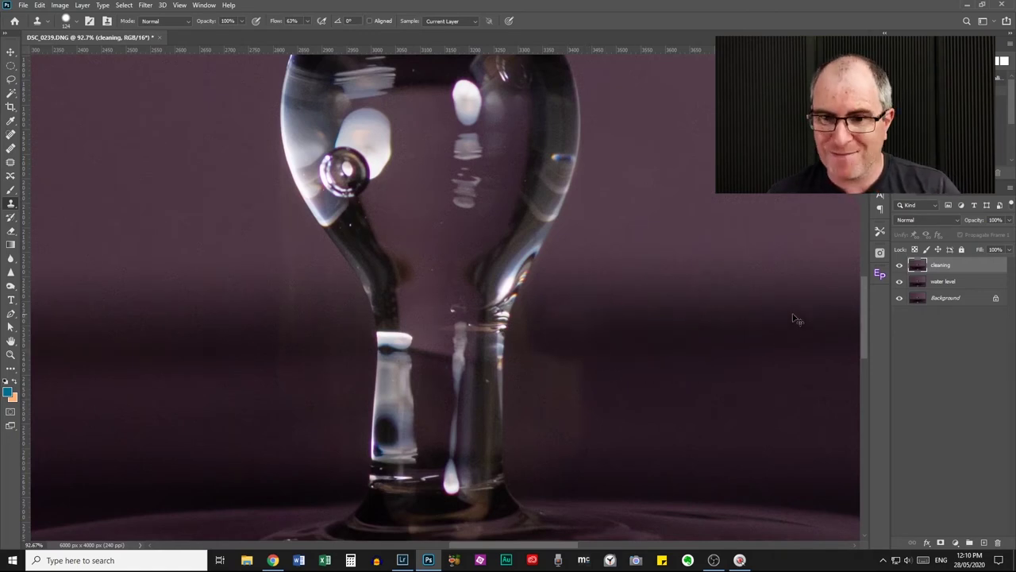
# Resample the dark band with the Clone Stamp and blend the remaining horizon patch between the neck and the water on its right
pyautogui.scroll(1, 617, 347)
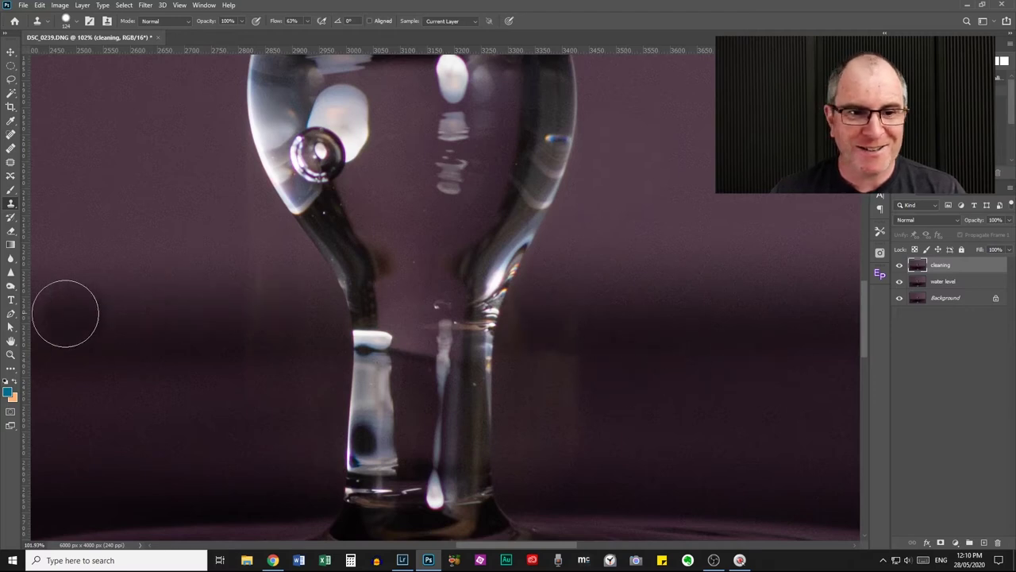
pyautogui.click(11, 341)
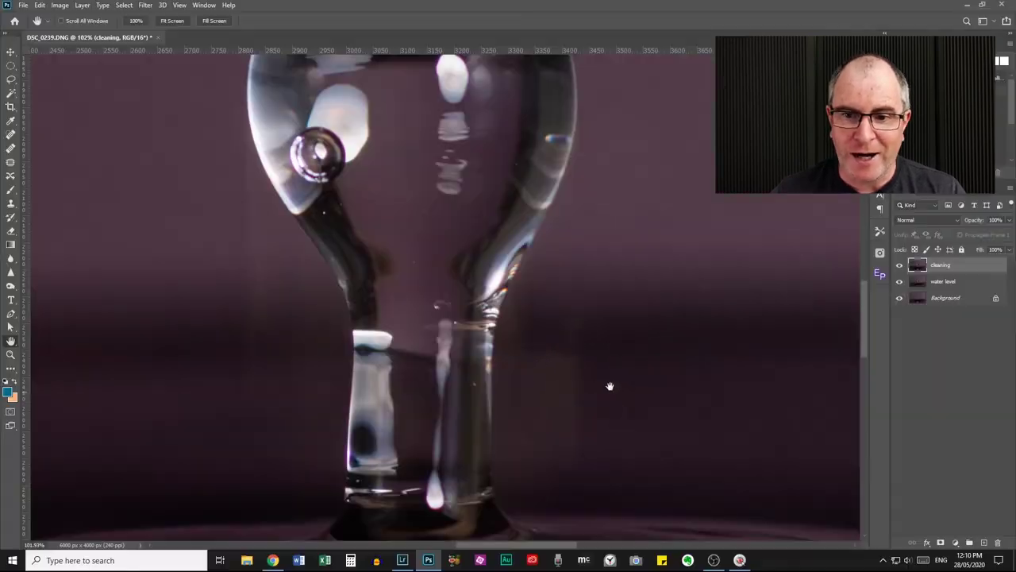
pyautogui.keyDown('alt'); pyautogui.click(628, 338); pyautogui.keyUp('alt')
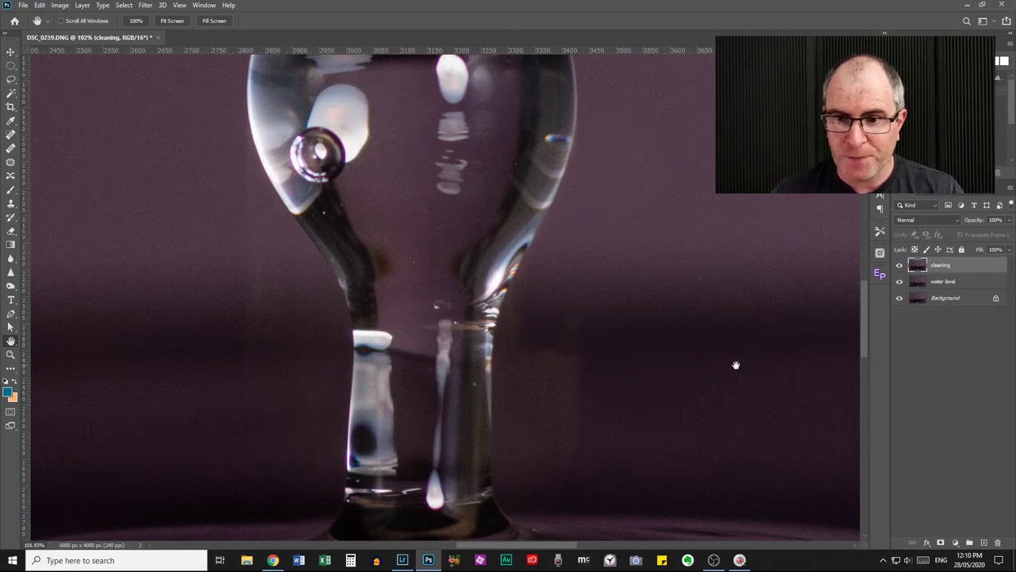
pyautogui.click(10, 203)
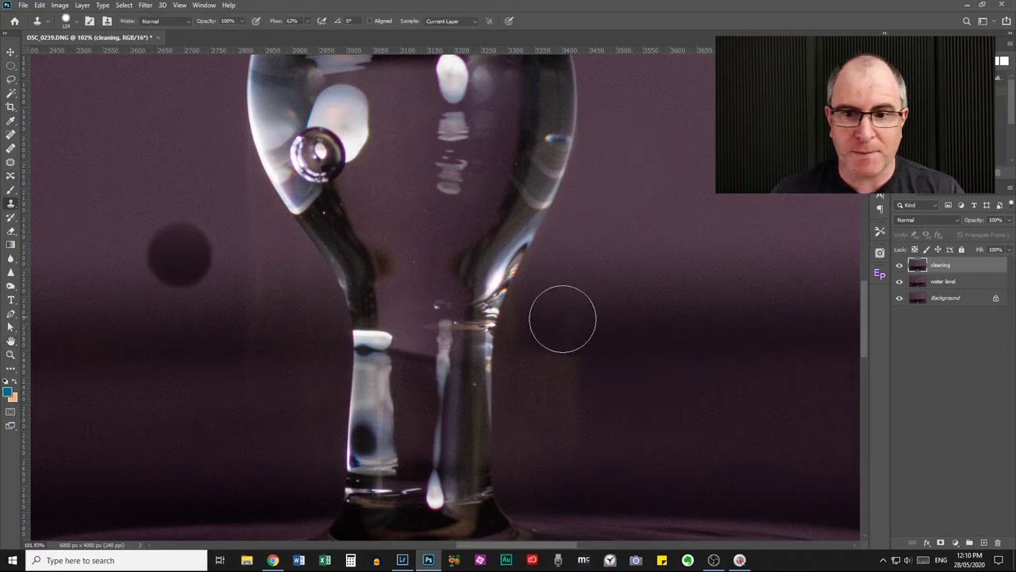
pyautogui.keyDown('alt'); pyautogui.rightClick(616, 329); pyautogui.keyUp('alt')
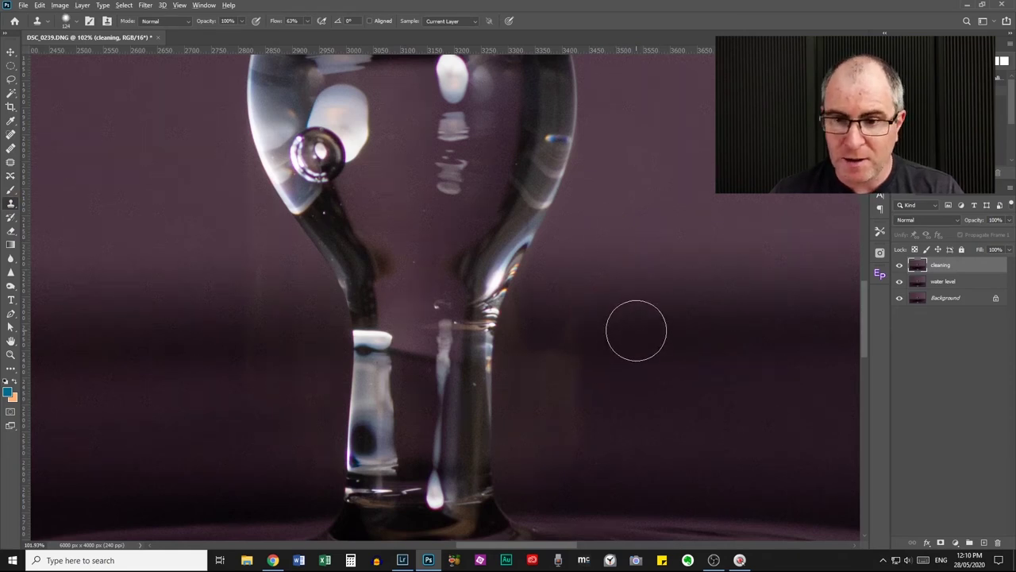
pyautogui.moveTo(636, 330)
pyautogui.mouseDown()
pyautogui.moveTo(535, 331)
pyautogui.moveTo(538, 305)
pyautogui.moveTo(527, 336)
pyautogui.moveTo(545, 294)
pyautogui.moveTo(563, 320)
pyautogui.moveTo(526, 341)
pyautogui.moveTo(586, 324)
pyautogui.mouseUp()
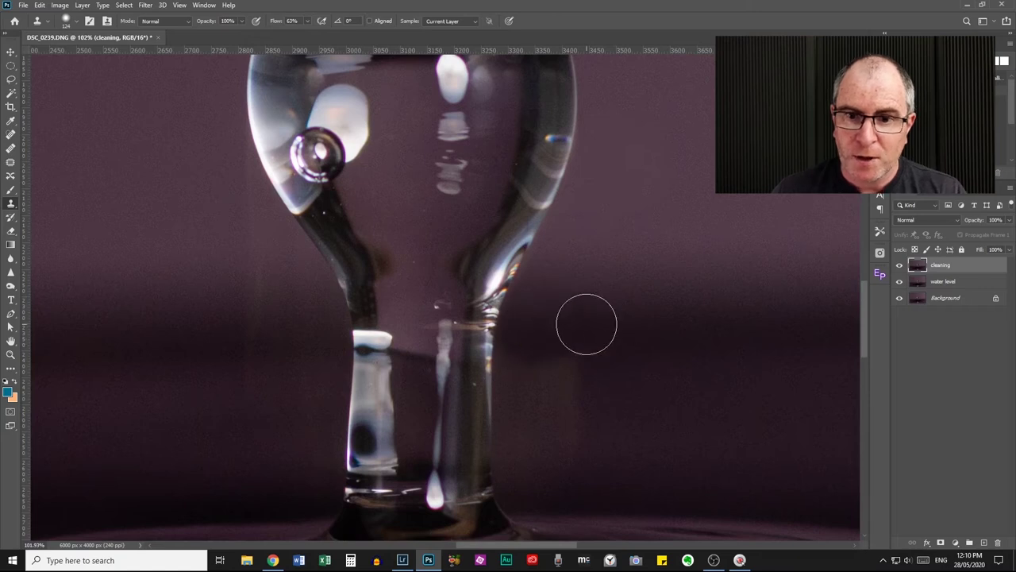
pyautogui.scroll(-5, 586, 324)
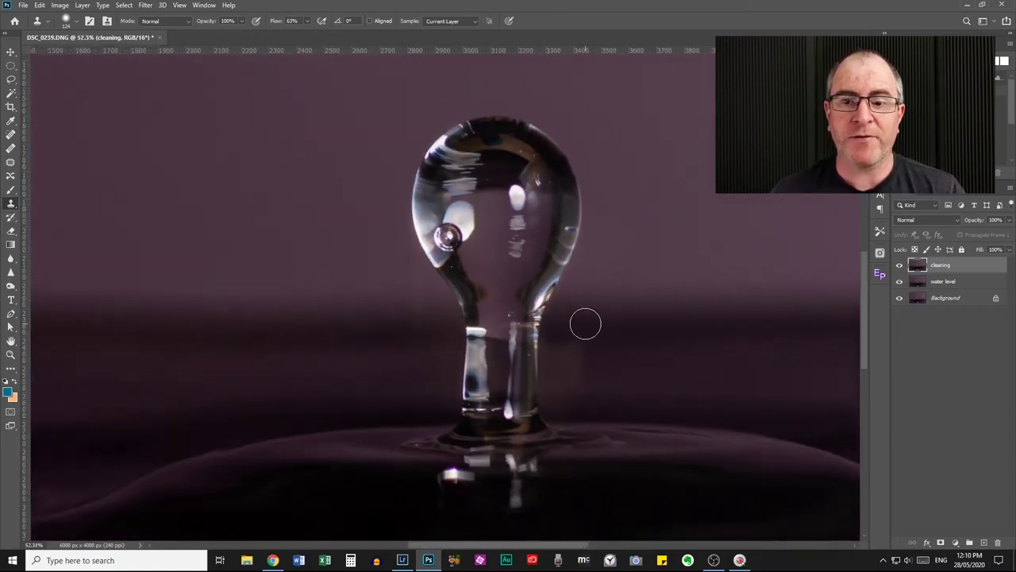
pyautogui.click(490, 101)
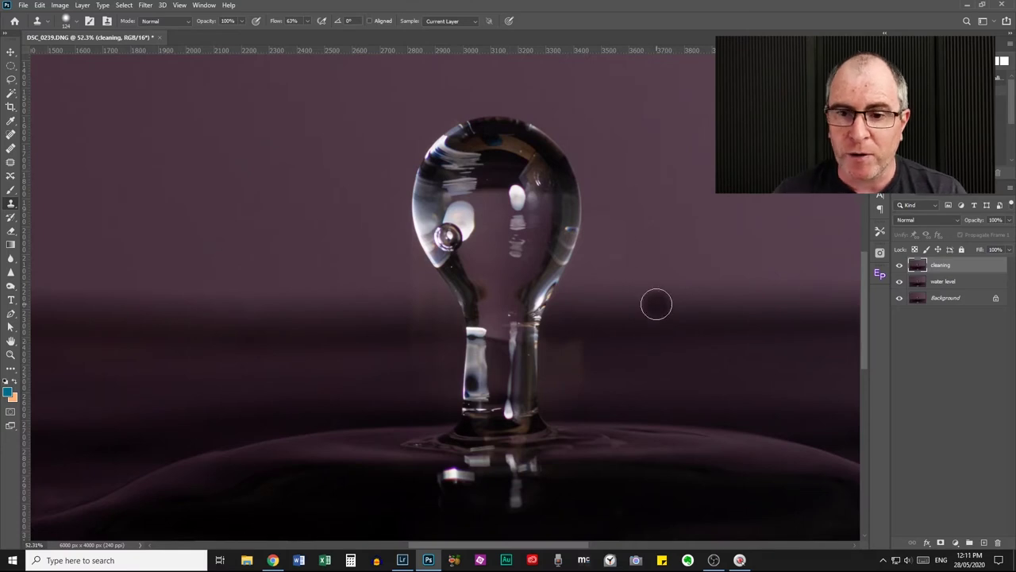
# Sample clean dark water right of the stem and clone it over the lighter strip beside the stem down to its base
pyautogui.scroll(2, 607, 325)
pyautogui.scroll(2, 602, 324)
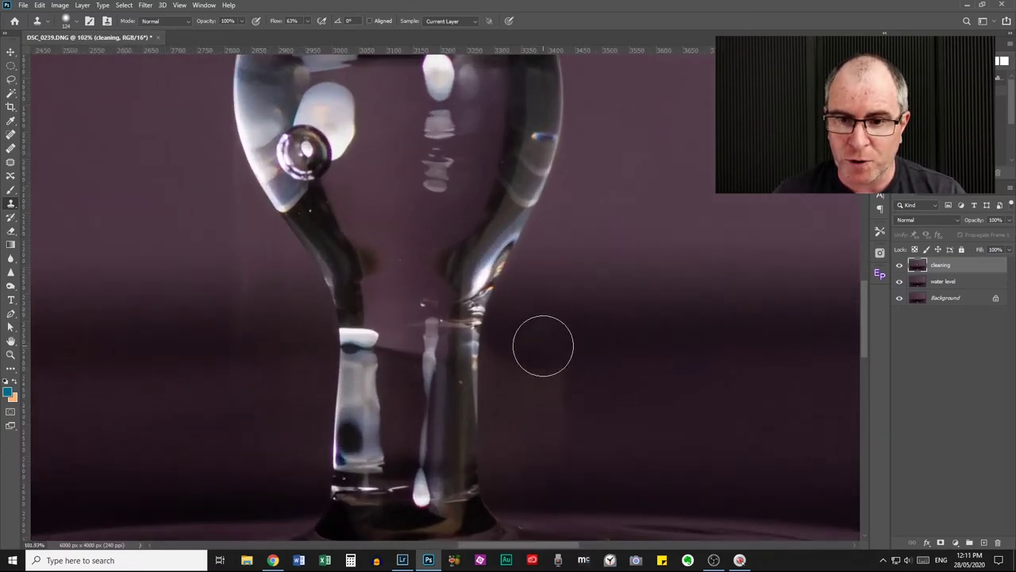
pyautogui.keyDown('alt'); pyautogui.click(614, 376); pyautogui.keyUp('alt')
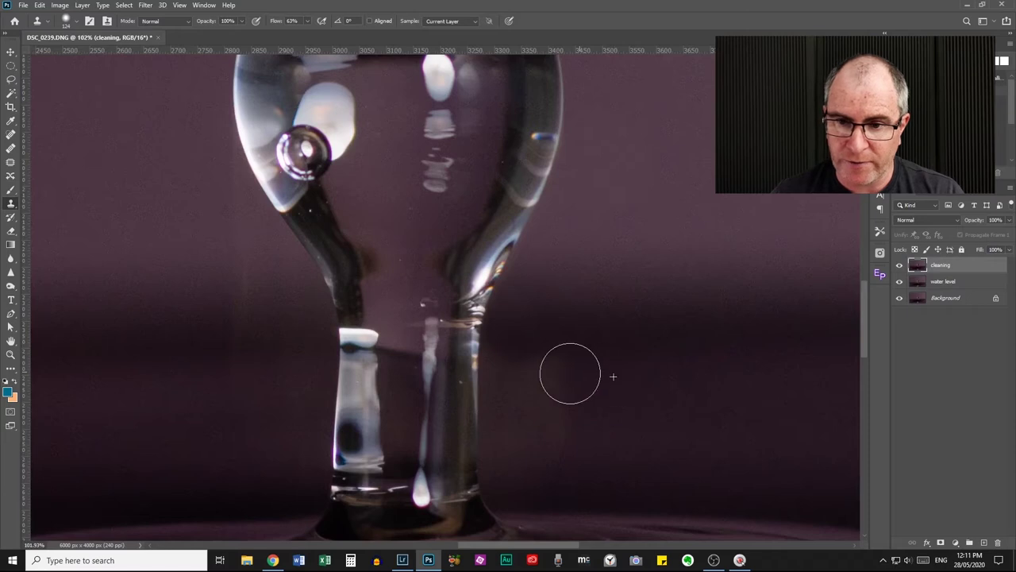
pyautogui.click(520, 370)
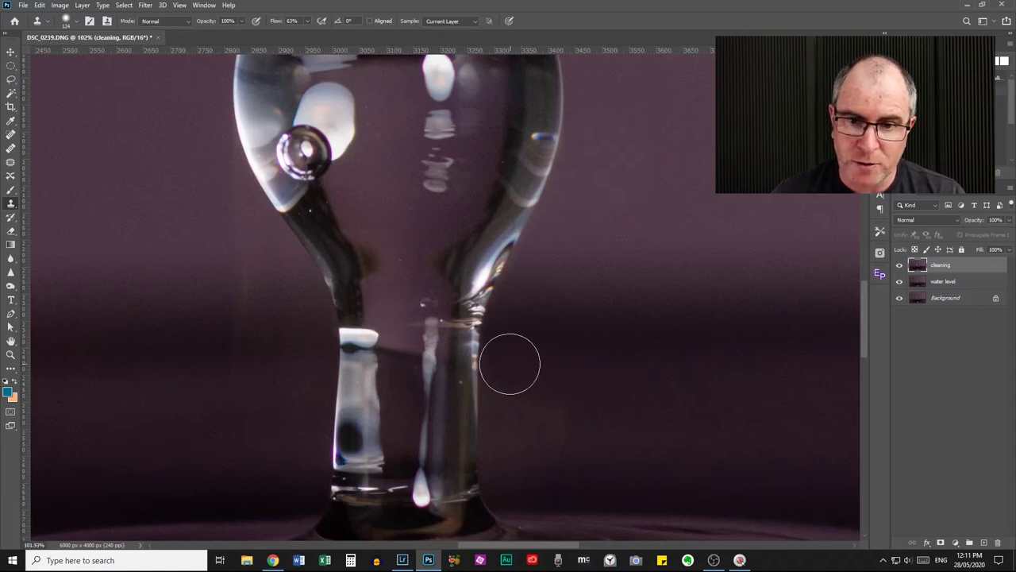
pyautogui.moveTo(508, 365)
pyautogui.mouseDown()
pyautogui.moveTo(511, 461)
pyautogui.moveTo(551, 422)
pyautogui.moveTo(545, 467)
pyautogui.moveTo(573, 437)
pyautogui.moveTo(546, 464)
pyautogui.mouseUp()
pyautogui.scroll(-5, 694, 410)
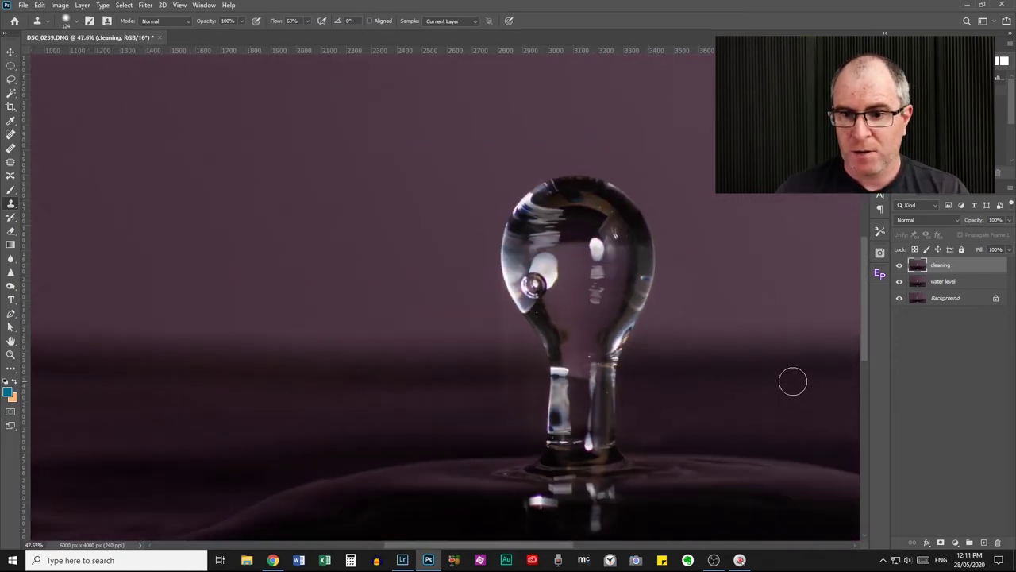
# Resample the nearby dark water and blend the last uneven patch right of the stem's base
pyautogui.scroll(3, 793, 382)
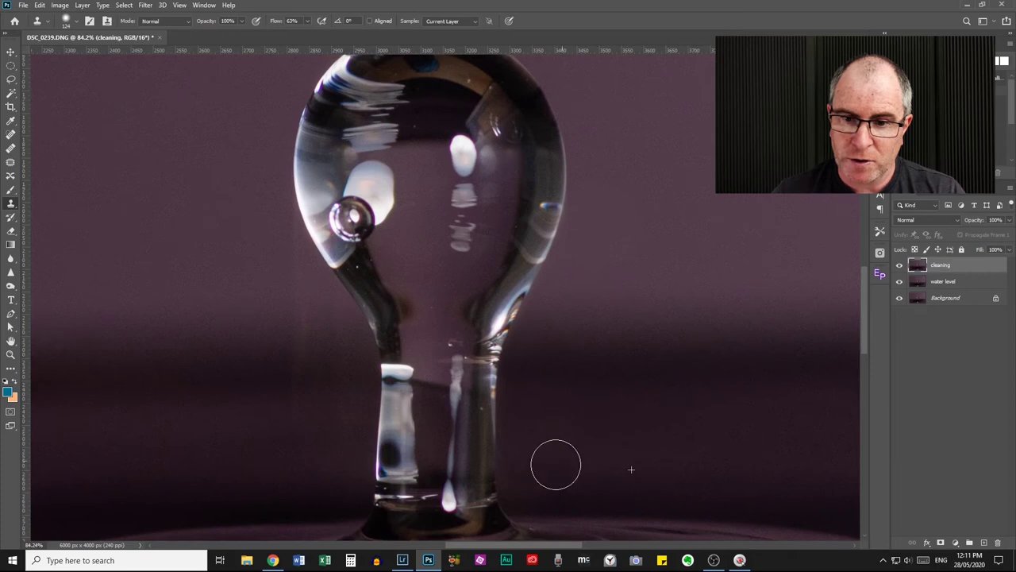
pyautogui.keyDown('alt'); pyautogui.click(559, 449); pyautogui.keyUp('alt')
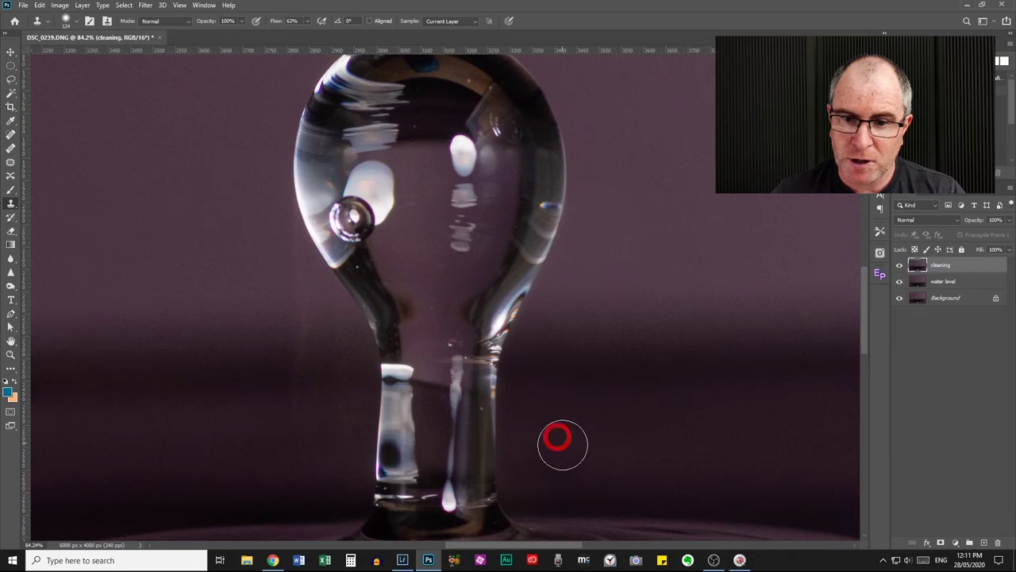
pyautogui.keyDown('alt'); pyautogui.click(617, 484); pyautogui.keyUp('alt')
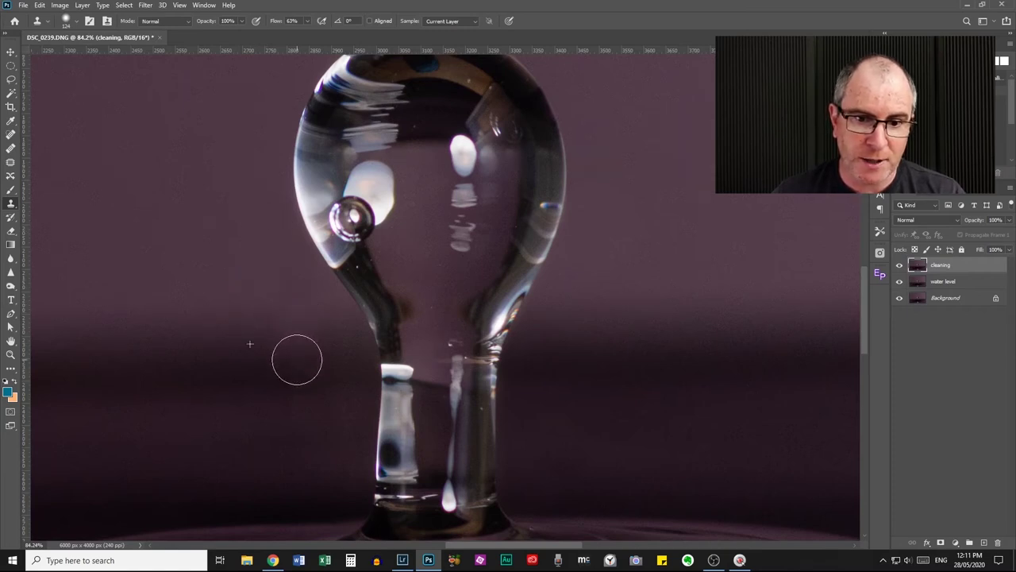
# Clone dark water and horizon tones over the halo and patches left of the stem and neck
pyautogui.moveTo(270, 375); pyautogui.dragTo(243, 380)
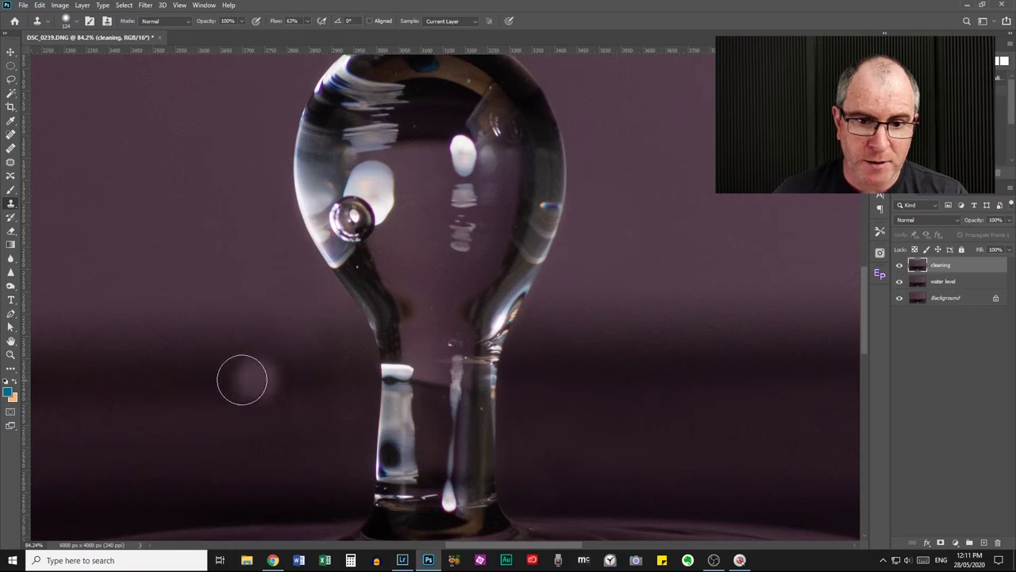
pyautogui.click(243, 381)
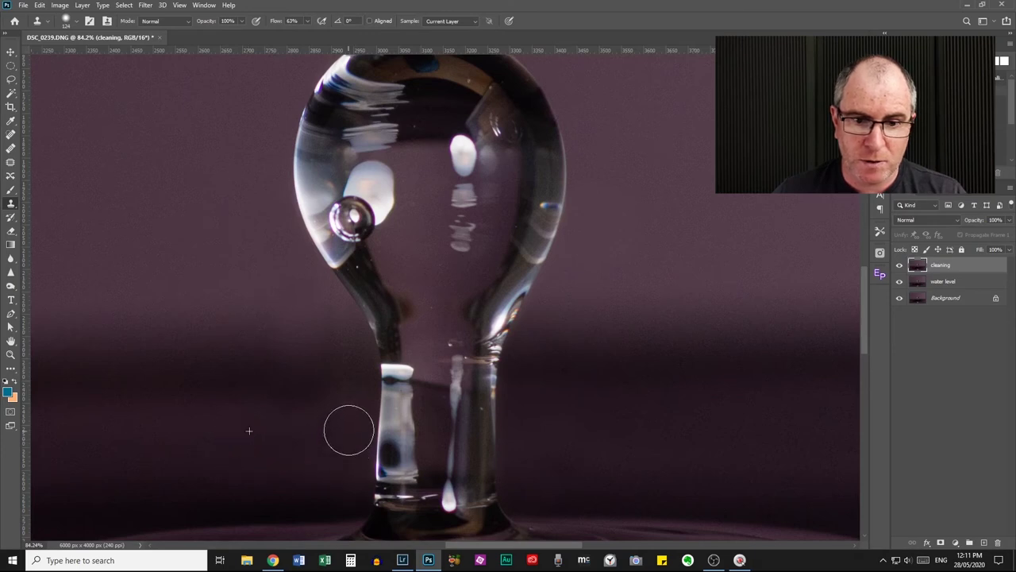
pyautogui.moveTo(353, 415); pyautogui.dragTo(351, 442)
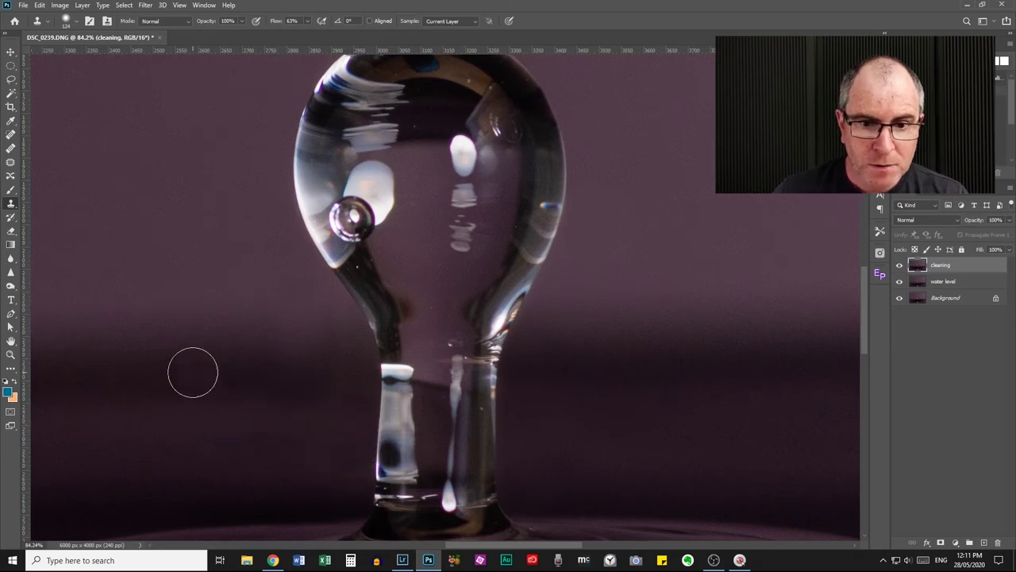
pyautogui.keyDown('alt'); pyautogui.click(290, 358); pyautogui.keyUp('alt')
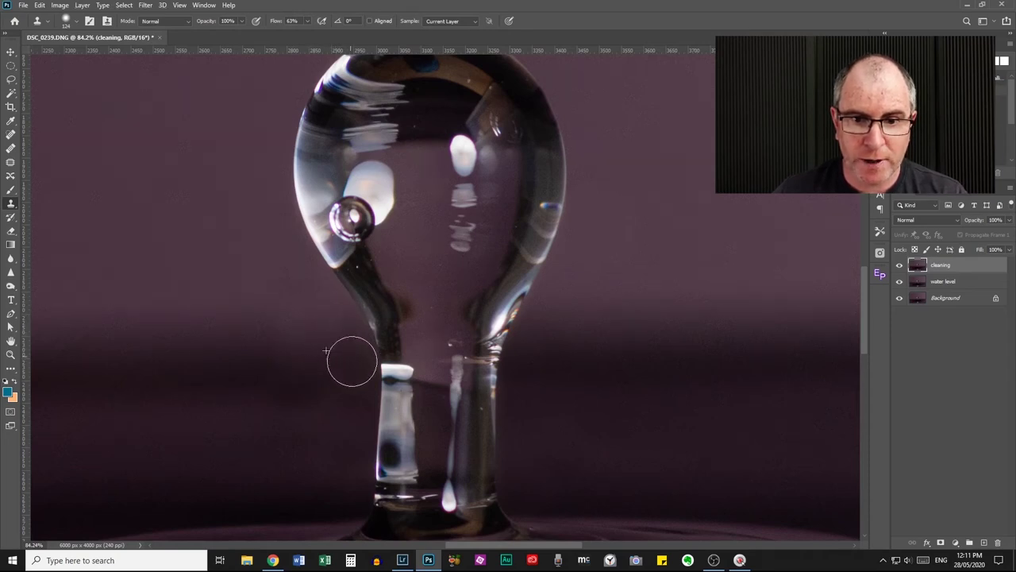
pyautogui.click(354, 379)
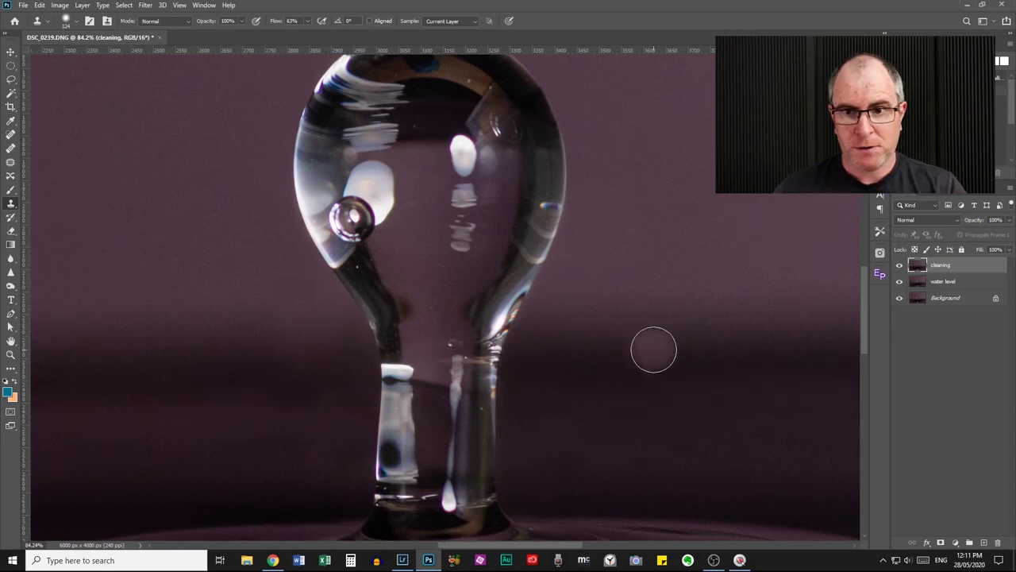
# Touch up the dark band farther left of the stem and hide the cleaning layer to compare the retouching
pyautogui.scroll(-3, 653, 350)
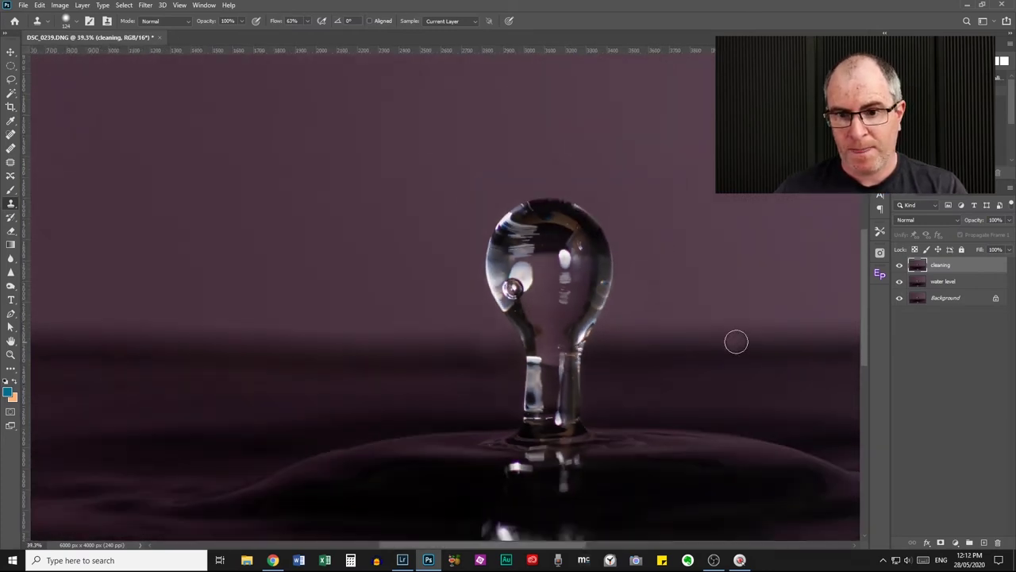
pyautogui.scroll(2, 736, 341)
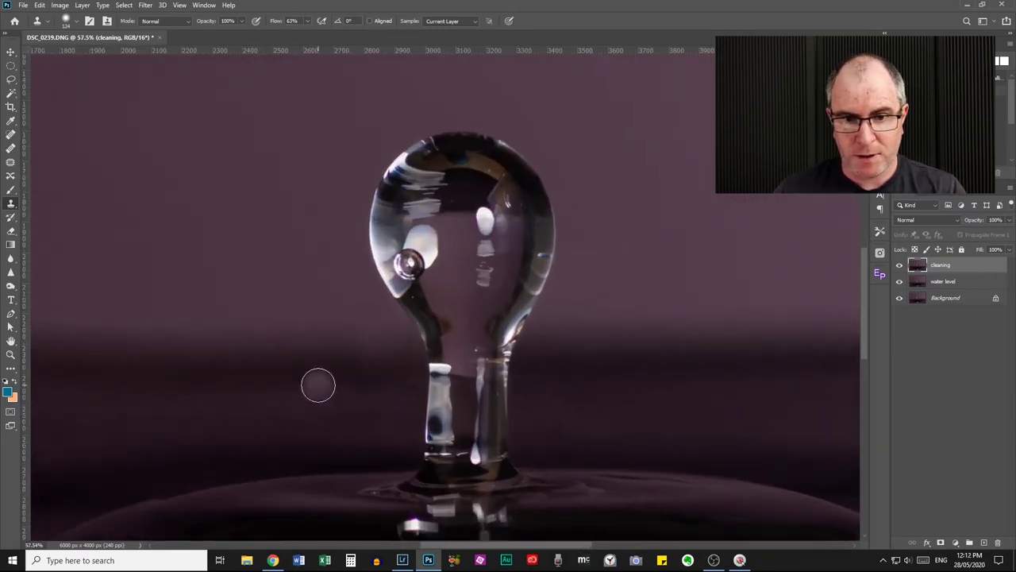
pyautogui.keyDown('alt'); pyautogui.click(317, 386); pyautogui.keyUp('alt')
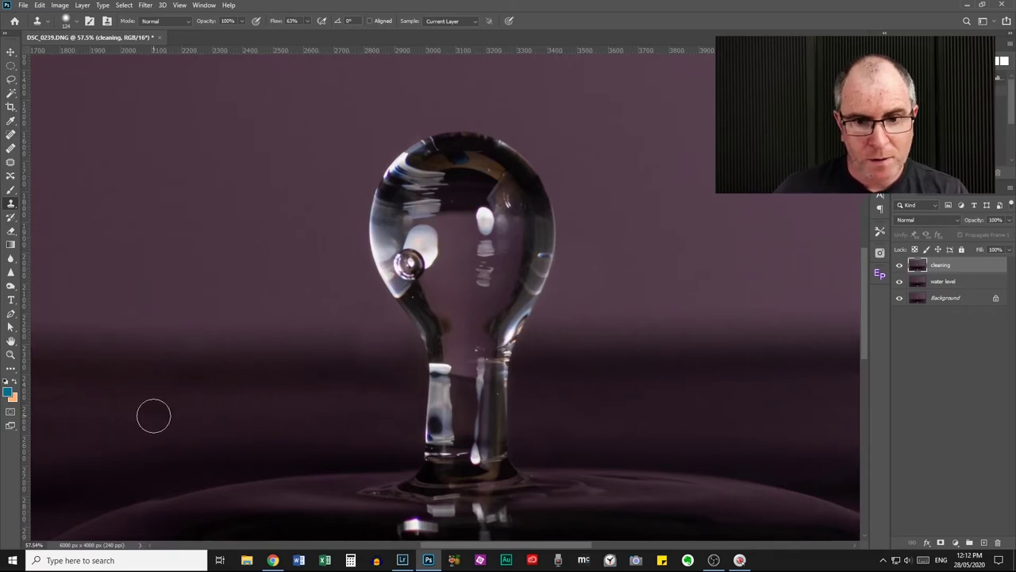
pyautogui.scroll(-5, 624, 374)
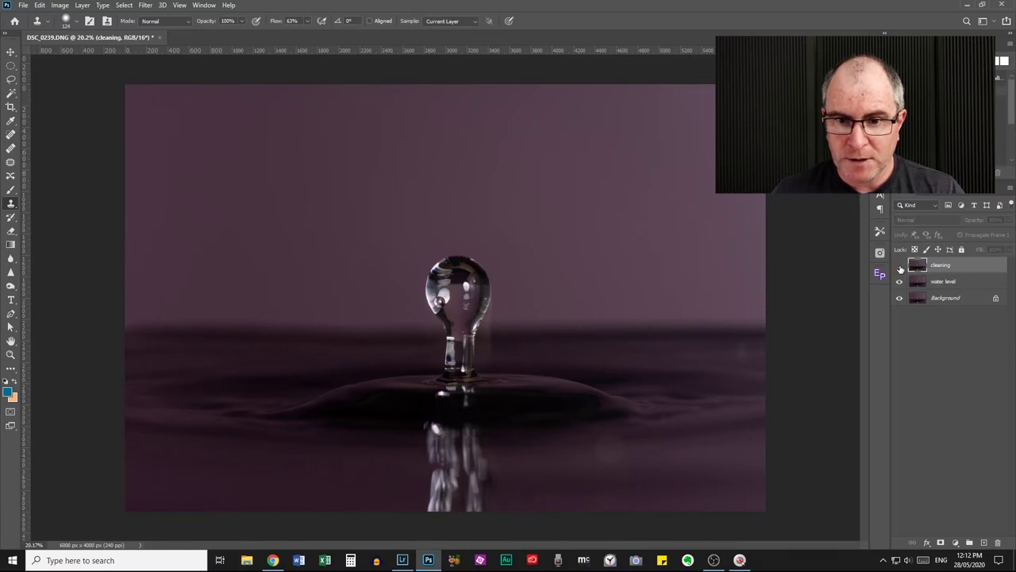
# Enlarge the Clone Stamp to about 200 px and smooth the horizon left of the neck on the cleaning layer
pyautogui.scroll(5, 469, 377)
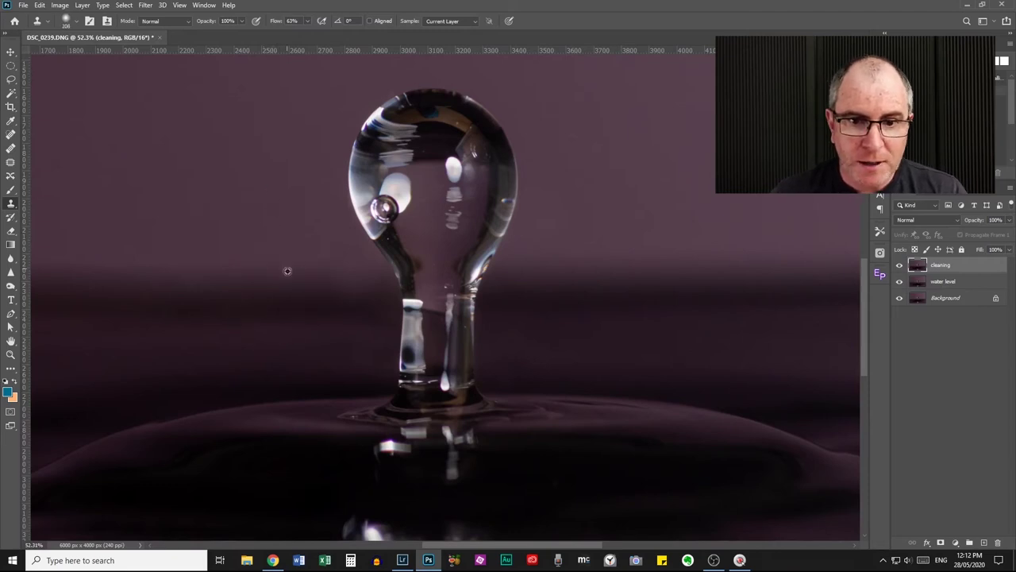
pyautogui.keyDown('alt'); pyautogui.click(367, 282); pyautogui.keyUp('alt')
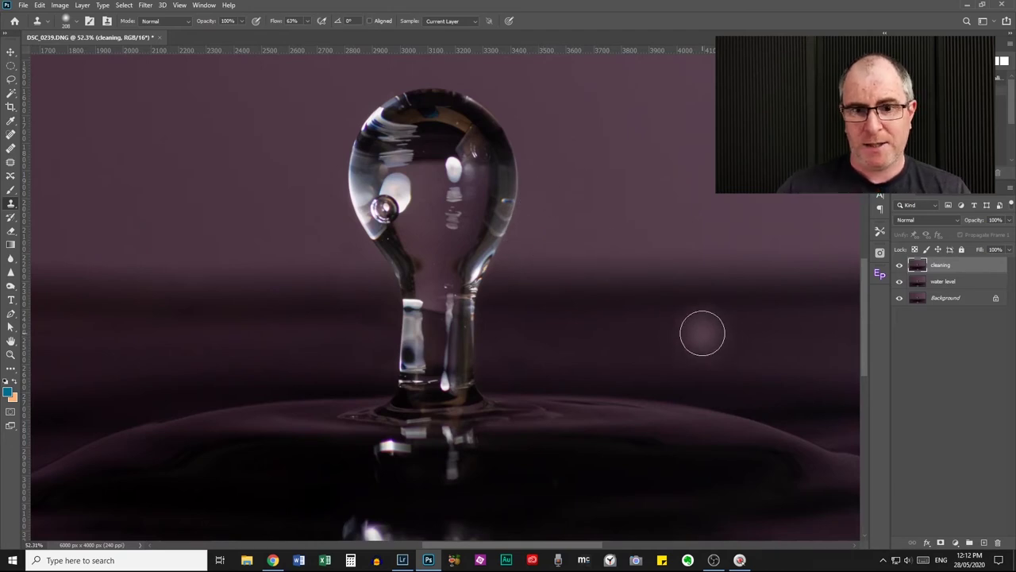
pyautogui.scroll(-5, 702, 332)
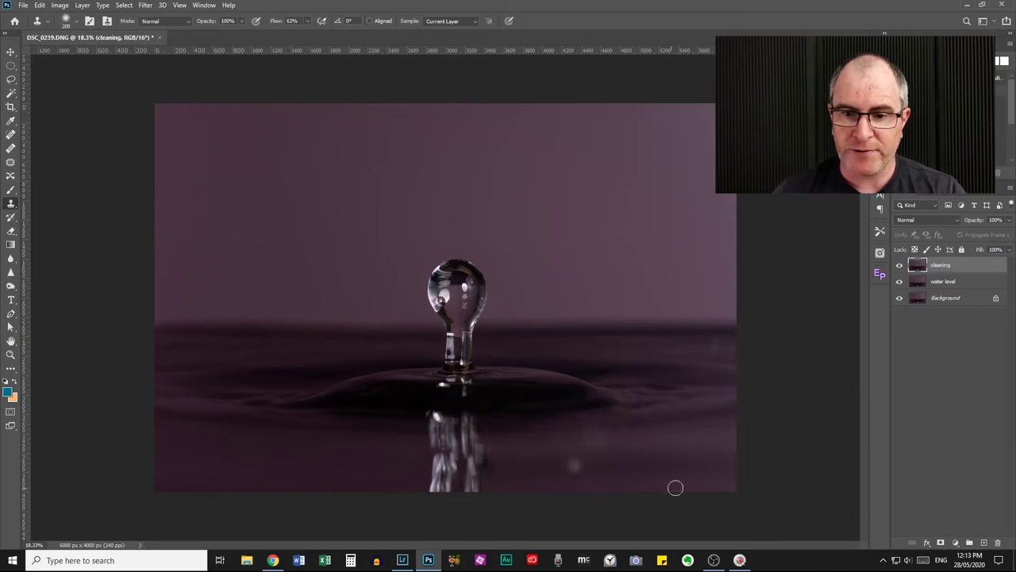
# Heal the small bright spot in the water right of the drop's reflection with the Spot Healing Brush
pyautogui.click(10, 135)
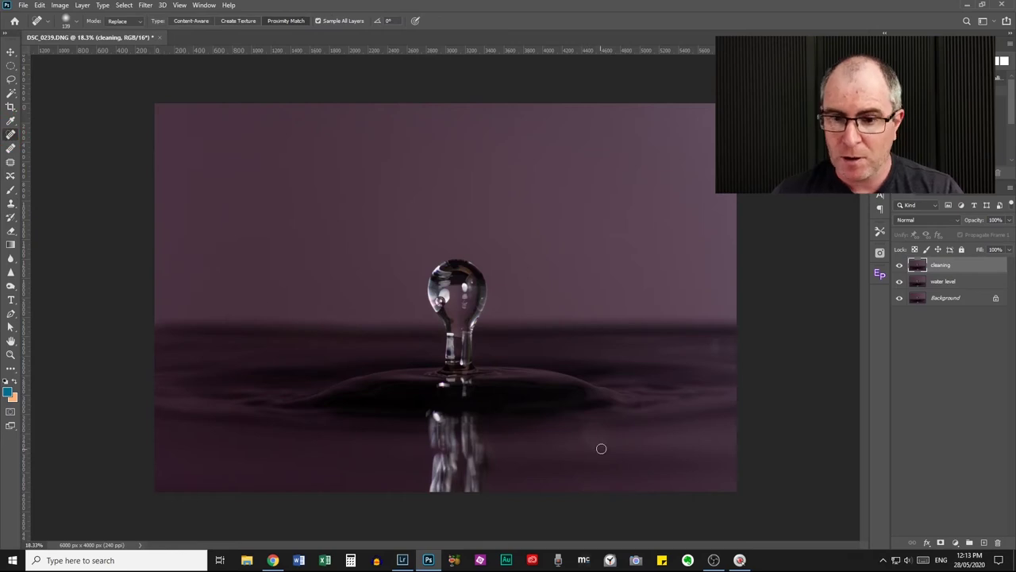
pyautogui.moveTo(605, 427)
pyautogui.mouseDown()
pyautogui.moveTo(581, 447)
pyautogui.moveTo(604, 435)
pyautogui.moveTo(669, 458)
pyautogui.moveTo(600, 455)
pyautogui.moveTo(579, 441)
pyautogui.moveTo(608, 431)
pyautogui.mouseUp()
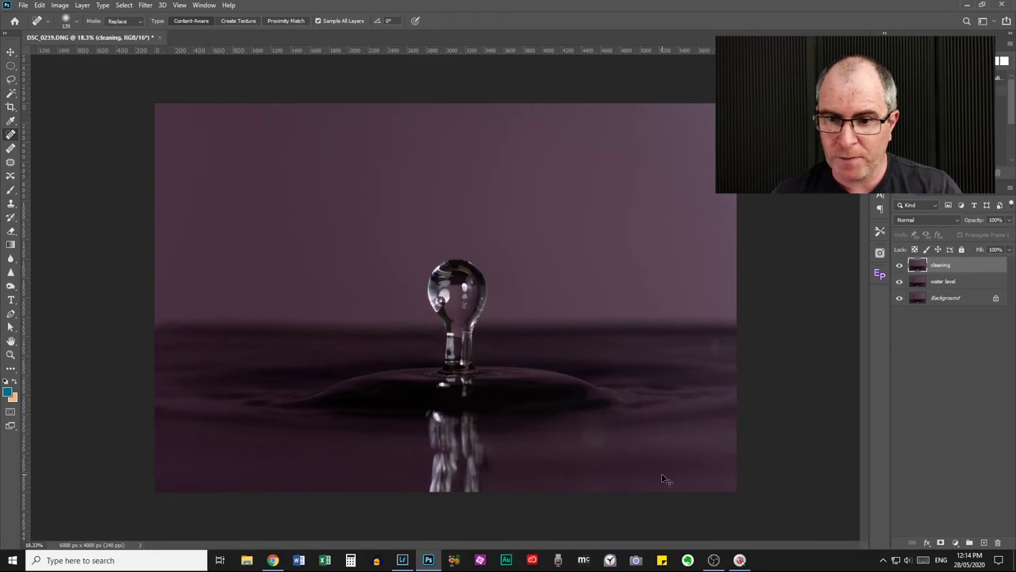
# Lasso the faint circular spot right of the reflection and try Content-Aware Fill, painting sampling areas in the water on both sides
pyautogui.click(11, 80)
pyautogui.click(60, 80)
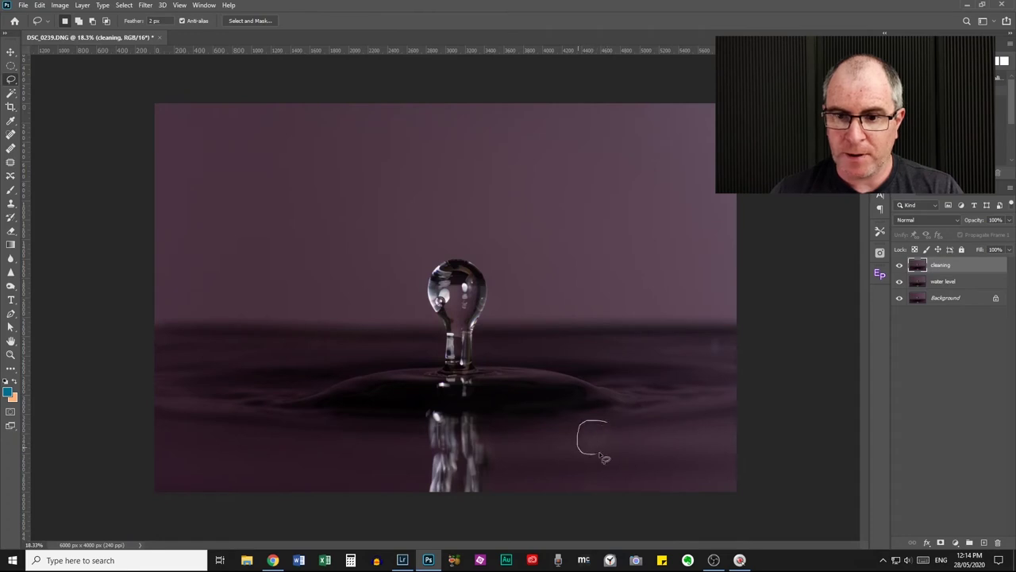
pyautogui.moveTo(614, 427); pyautogui.dragTo(605, 418)
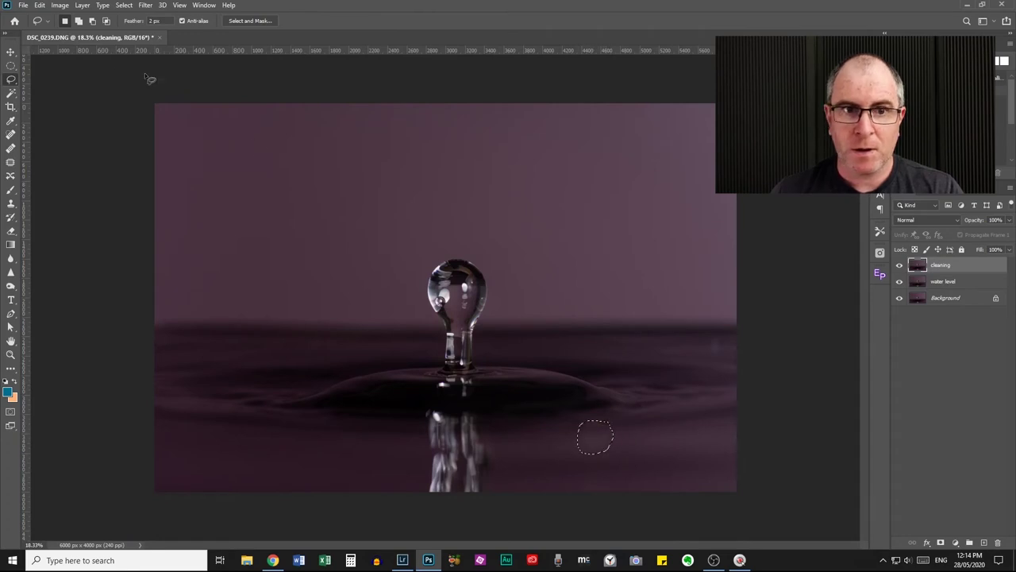
pyautogui.click(39, 5)
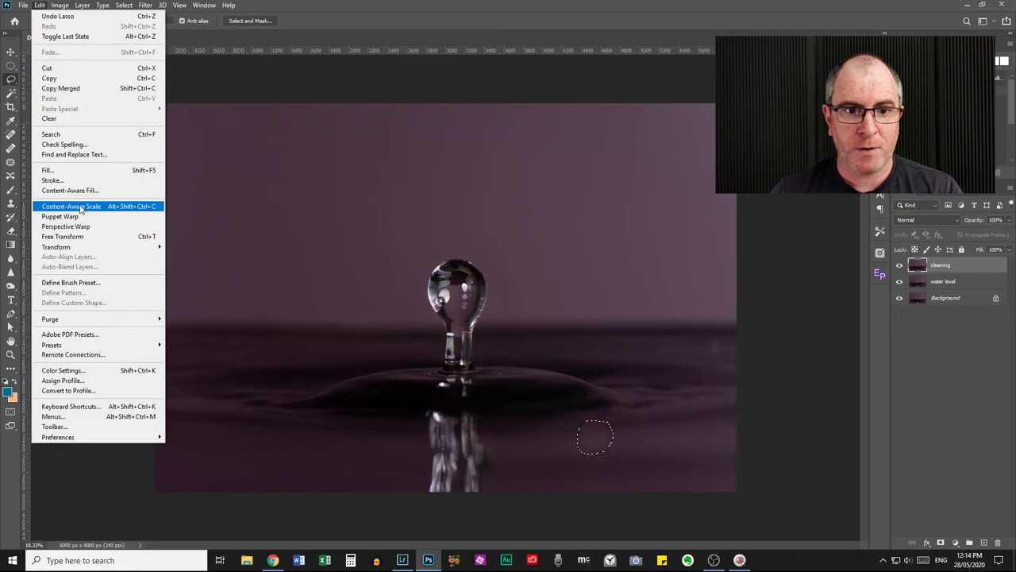
pyautogui.click(72, 191)
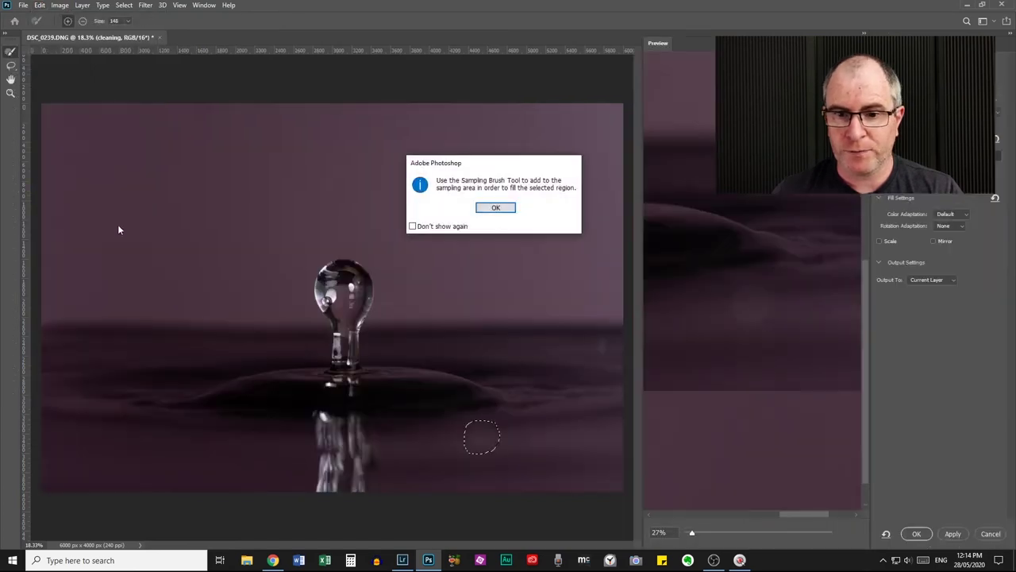
pyautogui.click(496, 207)
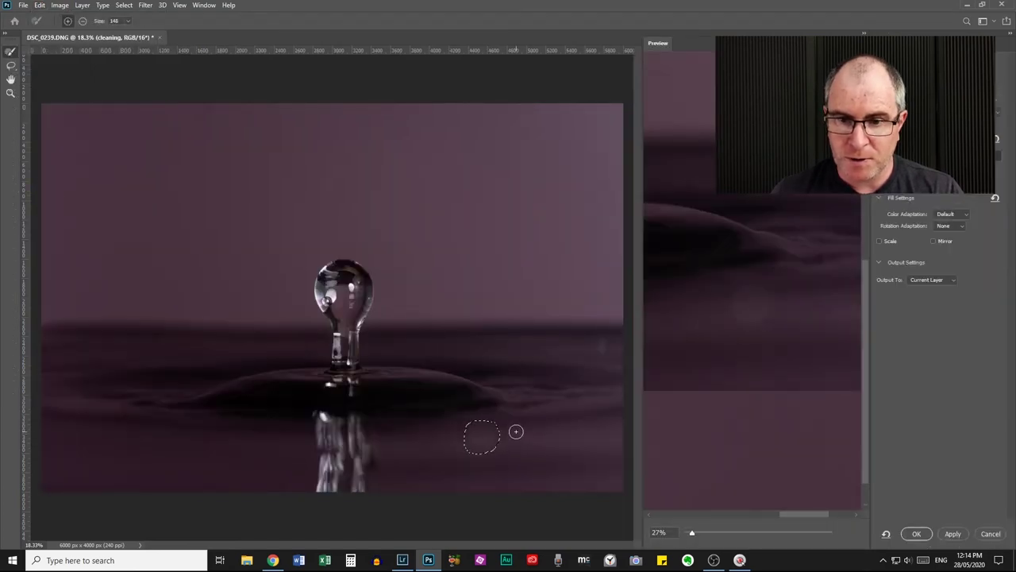
pyautogui.moveTo(515, 427)
pyautogui.mouseDown()
pyautogui.moveTo(545, 424)
pyautogui.moveTo(529, 429)
pyautogui.moveTo(541, 435)
pyautogui.mouseUp()
pyautogui.moveTo(454, 431); pyautogui.dragTo(412, 445)
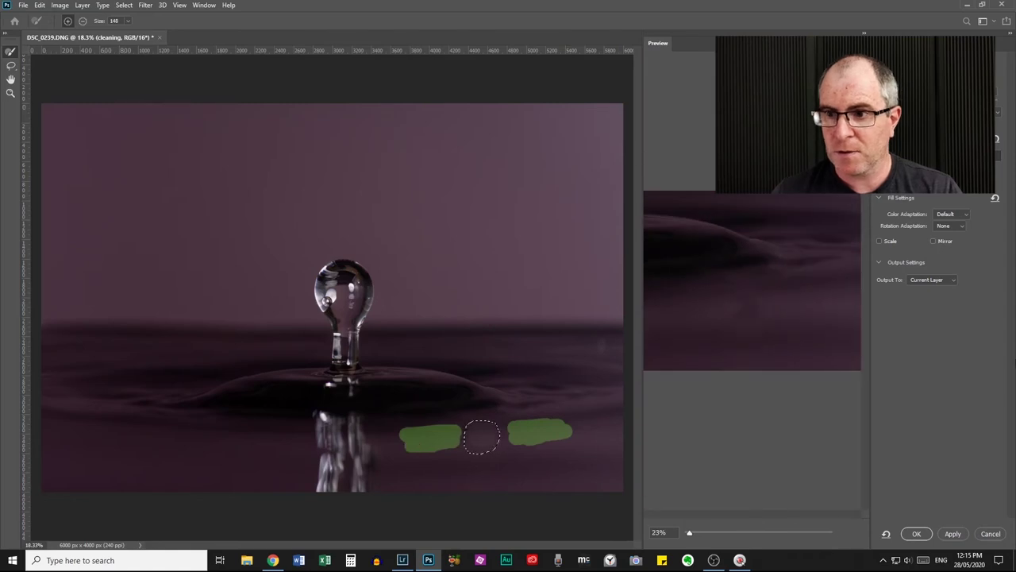
# Try Color Adaptation at High, Very High and None with Rotation Adaptation at Low and Medium, cancel the fill and clear the selection
pyautogui.click(967, 214)
pyautogui.click(957, 240)
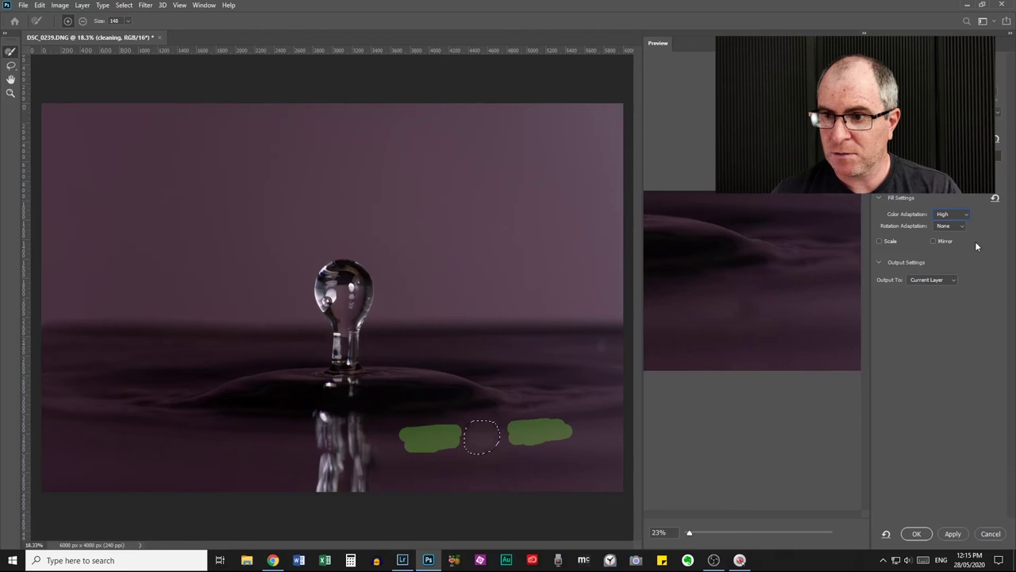
pyautogui.click(961, 226)
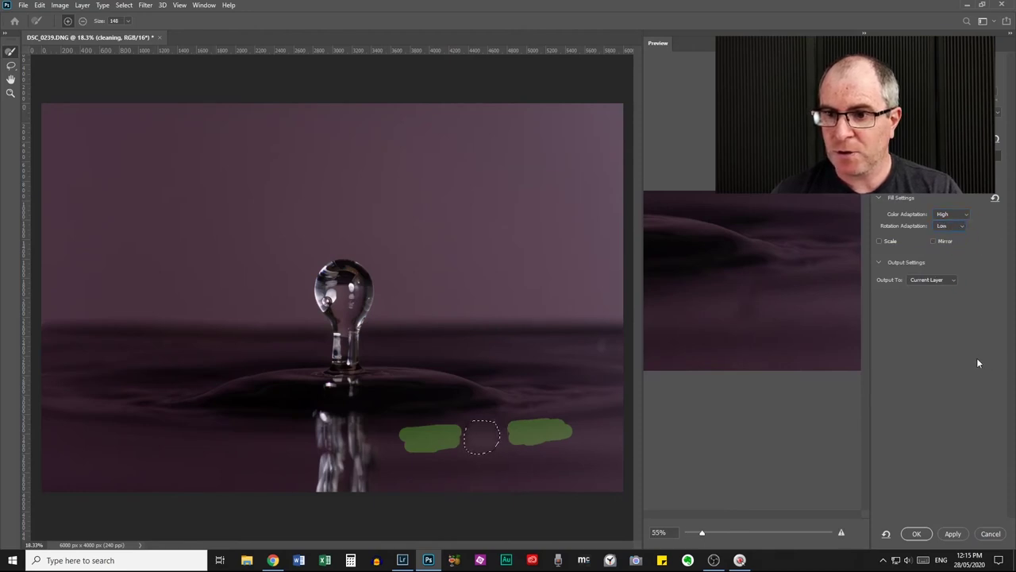
pyautogui.click(962, 227)
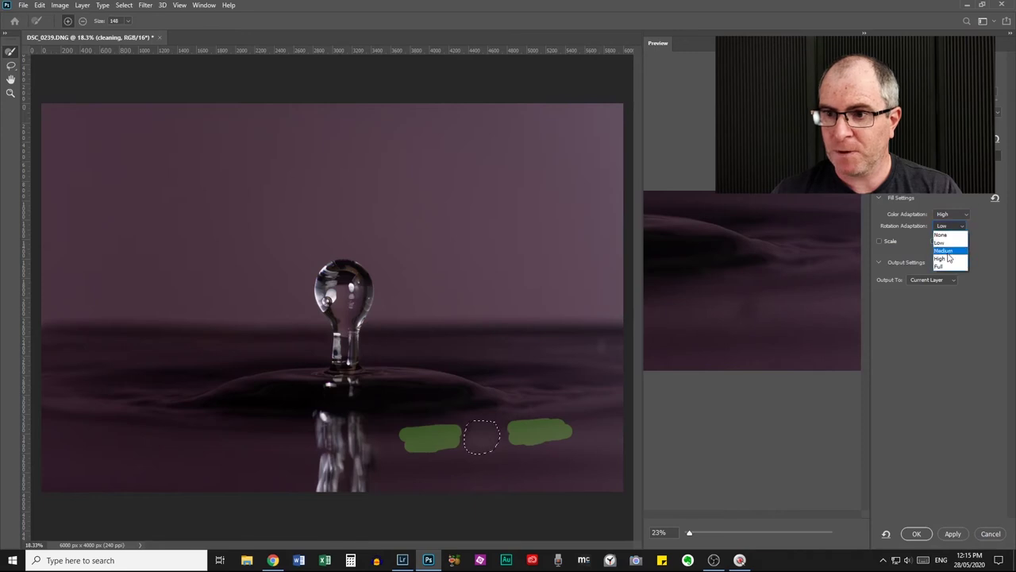
pyautogui.click(947, 253)
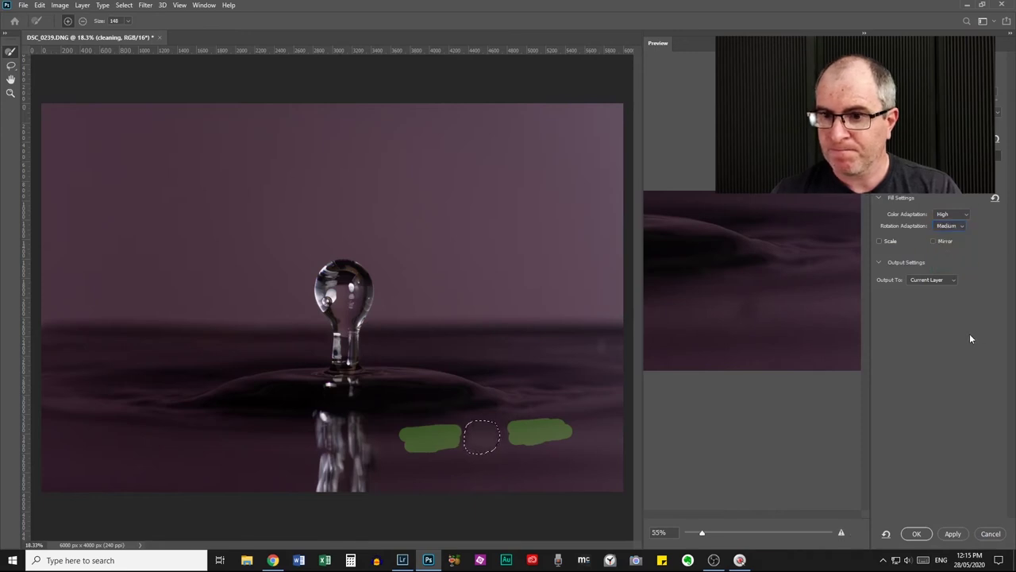
pyautogui.click(960, 215)
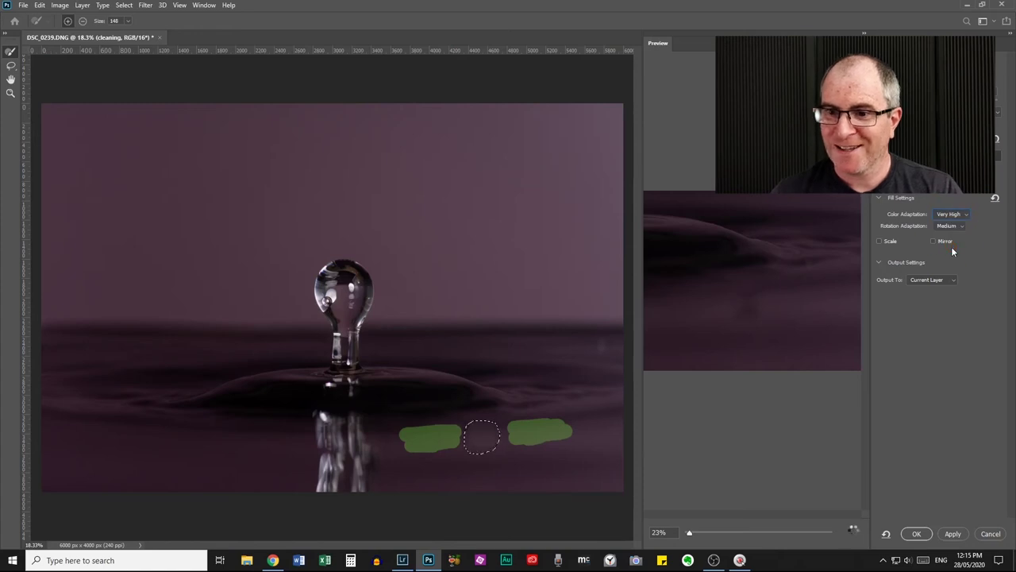
pyautogui.click(957, 214)
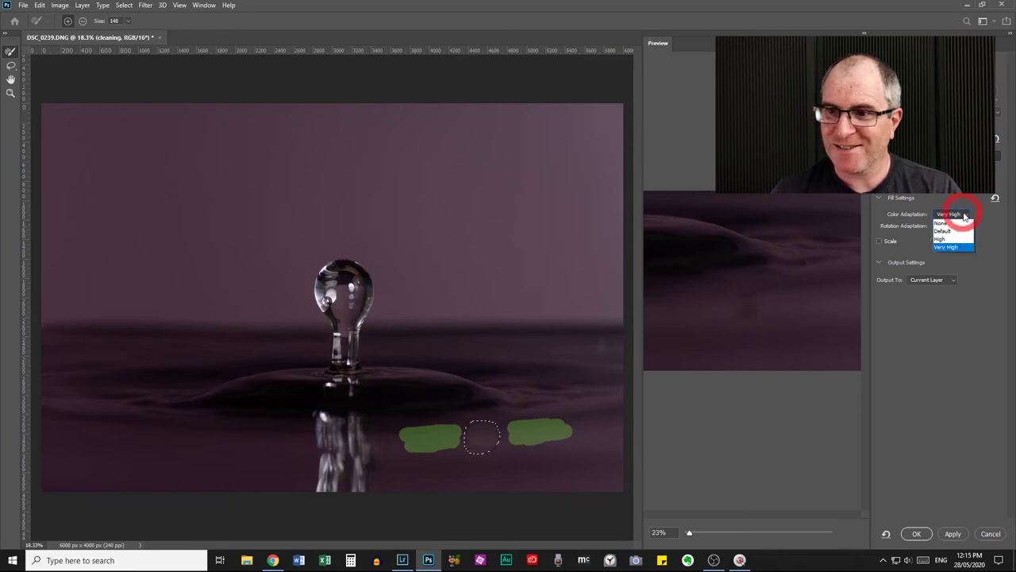
pyautogui.click(945, 224)
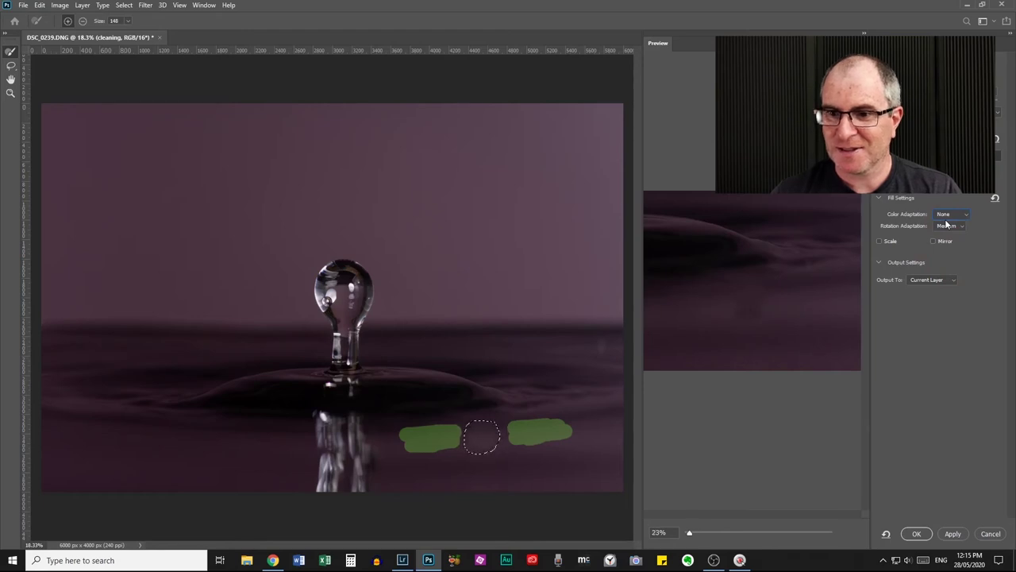
pyautogui.click(990, 534)
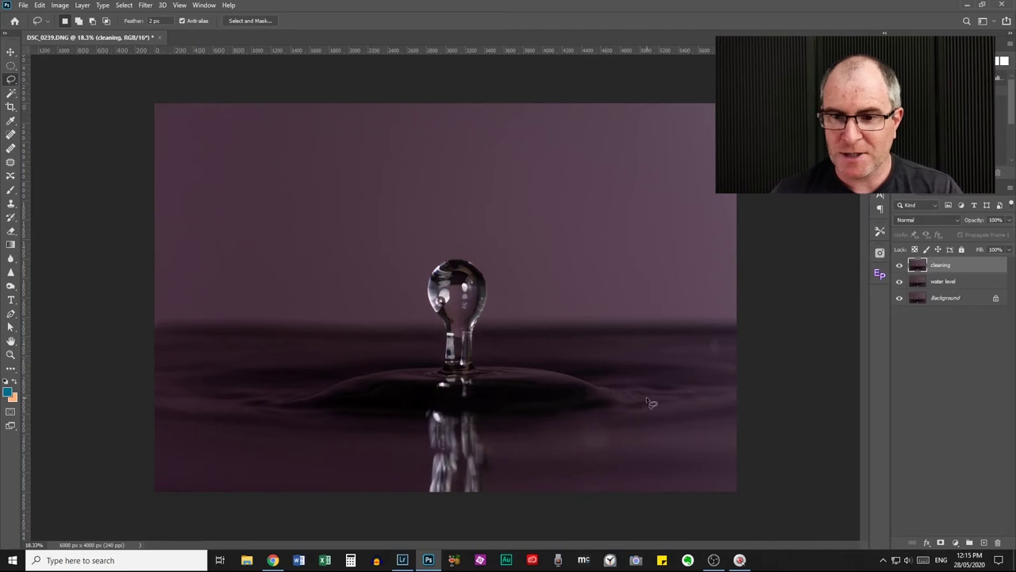
pyautogui.hotkey('ctrl', 'd')
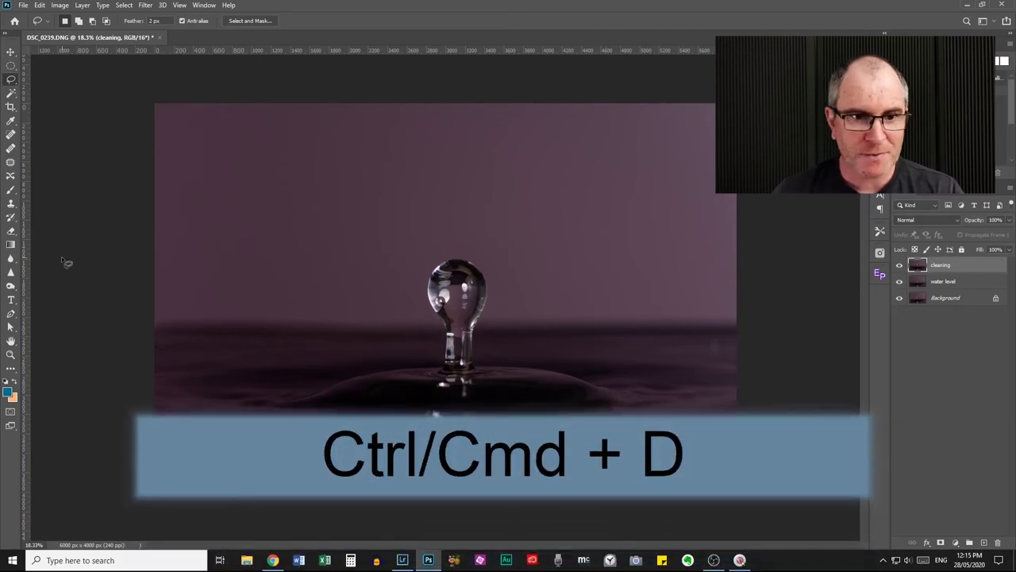
# Clone water from just beside the faint circular spot over it with the Clone Stamp on the cleaning layer
pyautogui.click(10, 203)
pyautogui.scroll(2, 488, 403)
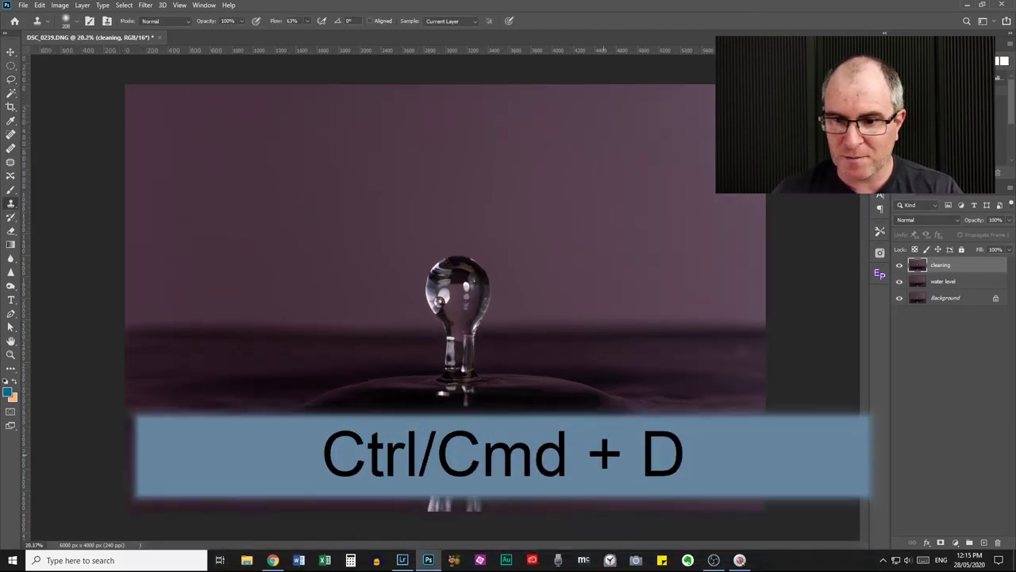
pyautogui.scroll(4, 638, 335)
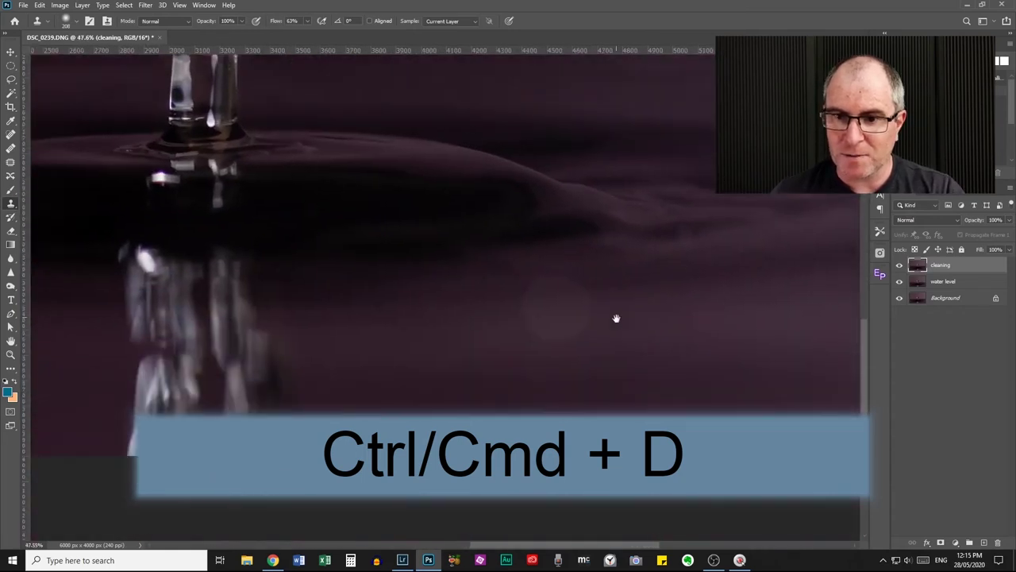
pyautogui.keyDown('alt'); pyautogui.click(631, 315); pyautogui.keyUp('alt')
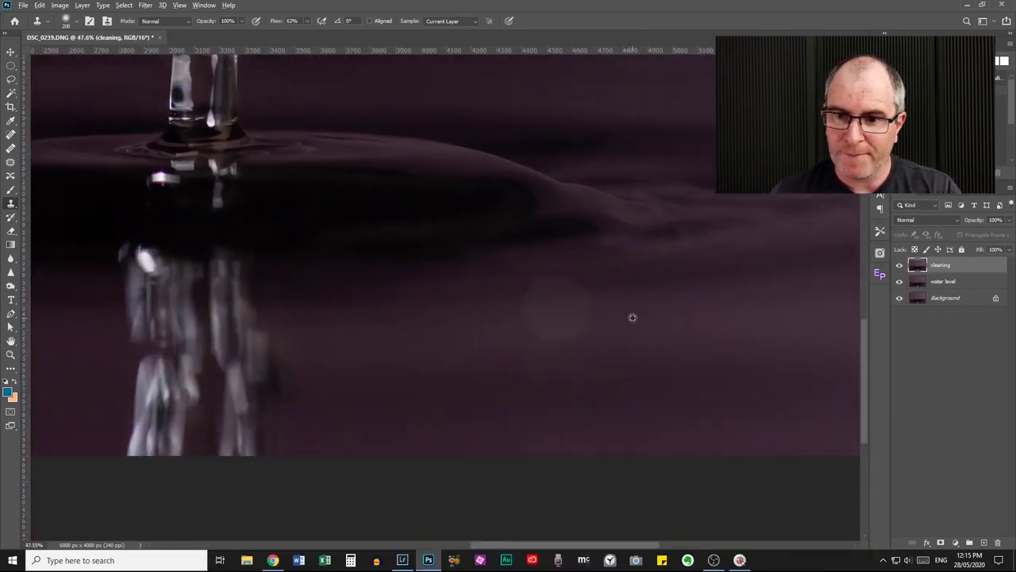
pyautogui.moveTo(608, 331)
pyautogui.mouseDown()
pyautogui.moveTo(533, 331)
pyautogui.moveTo(627, 338)
pyautogui.moveTo(558, 328)
pyautogui.mouseUp()
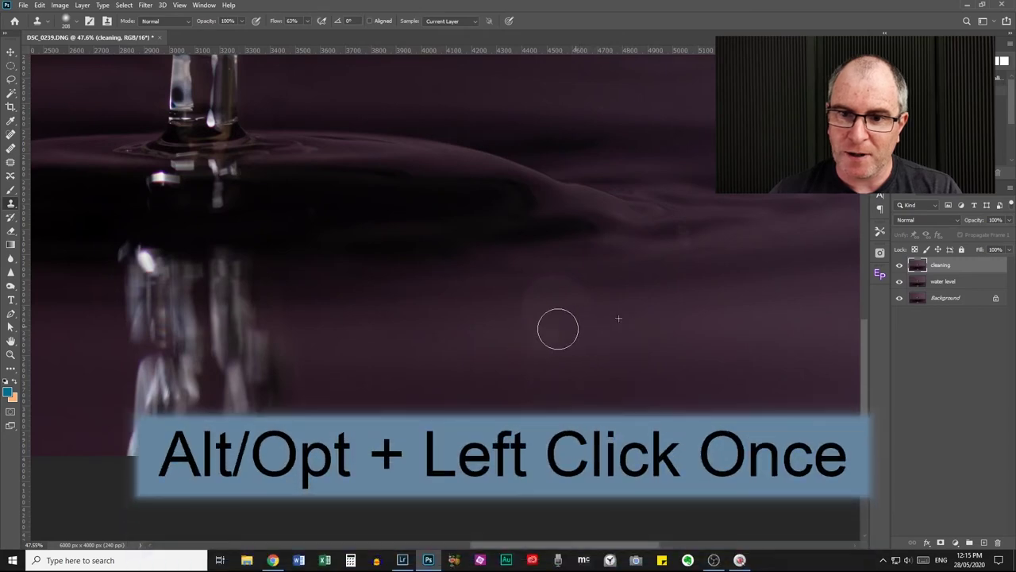
pyautogui.keyDown('alt'); pyautogui.click(620, 302); pyautogui.keyUp('alt')
pyautogui.moveTo(620, 302)
pyautogui.mouseDown()
pyautogui.moveTo(515, 307)
pyautogui.moveTo(470, 350)
pyautogui.mouseUp()
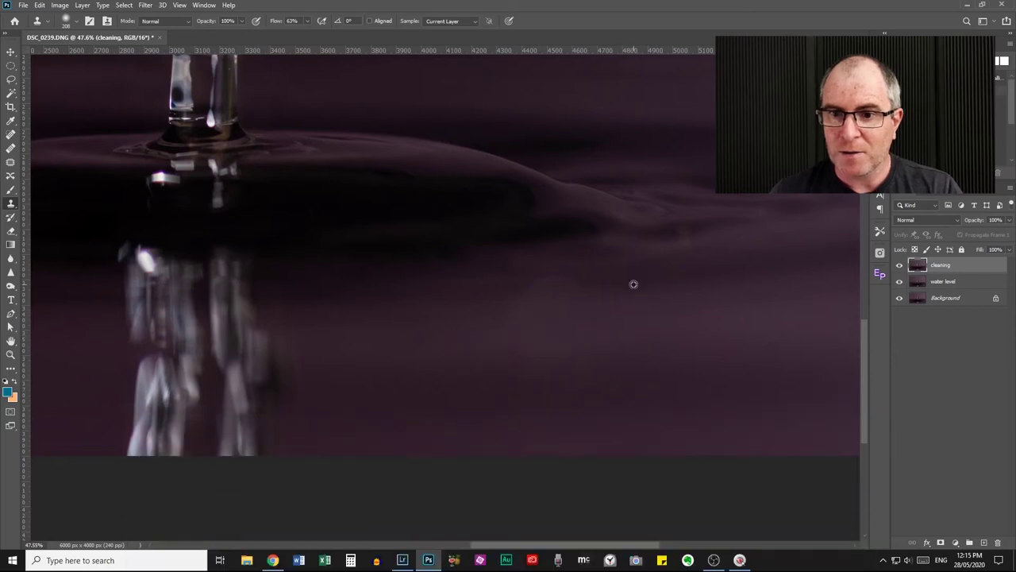
# Resample the water toward the reflection and blend the upper part of the retouched circular patch
pyautogui.moveTo(590, 288); pyautogui.dragTo(517, 298)
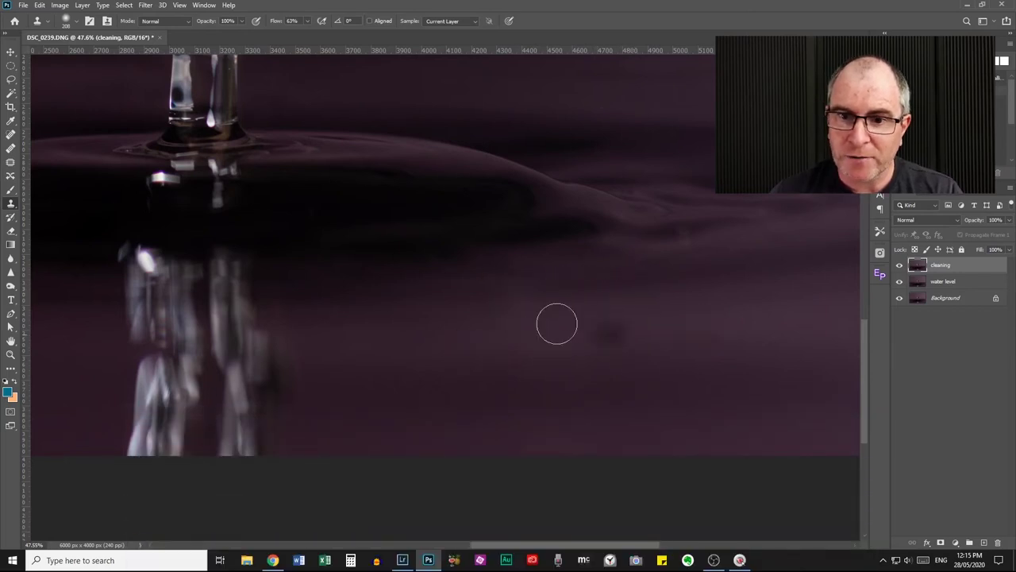
pyautogui.keyDown('alt'); pyautogui.click(477, 299); pyautogui.keyUp('alt')
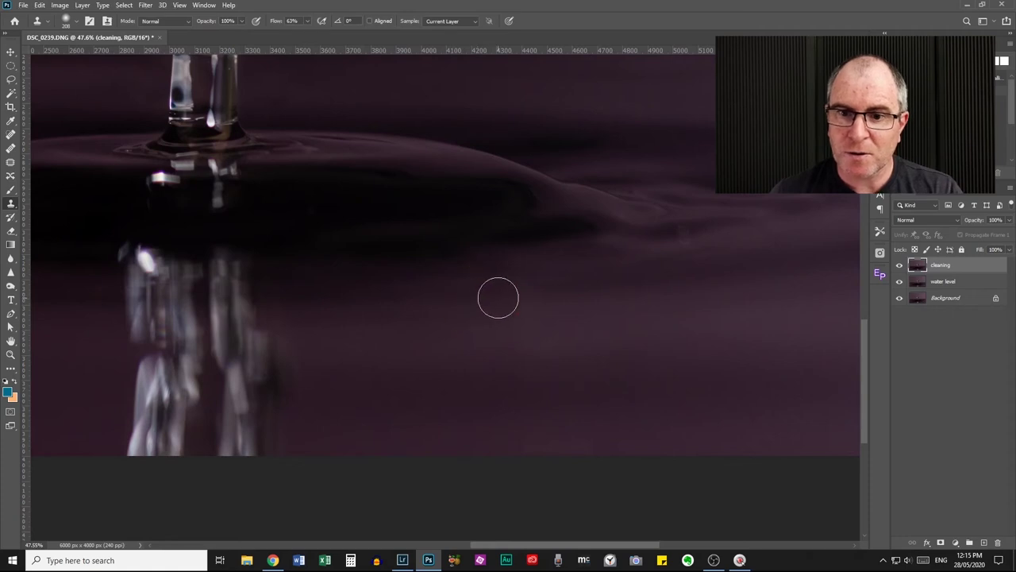
pyautogui.click(510, 296)
pyautogui.moveTo(509, 296); pyautogui.dragTo(556, 293)
pyautogui.scroll(-5, 732, 370)
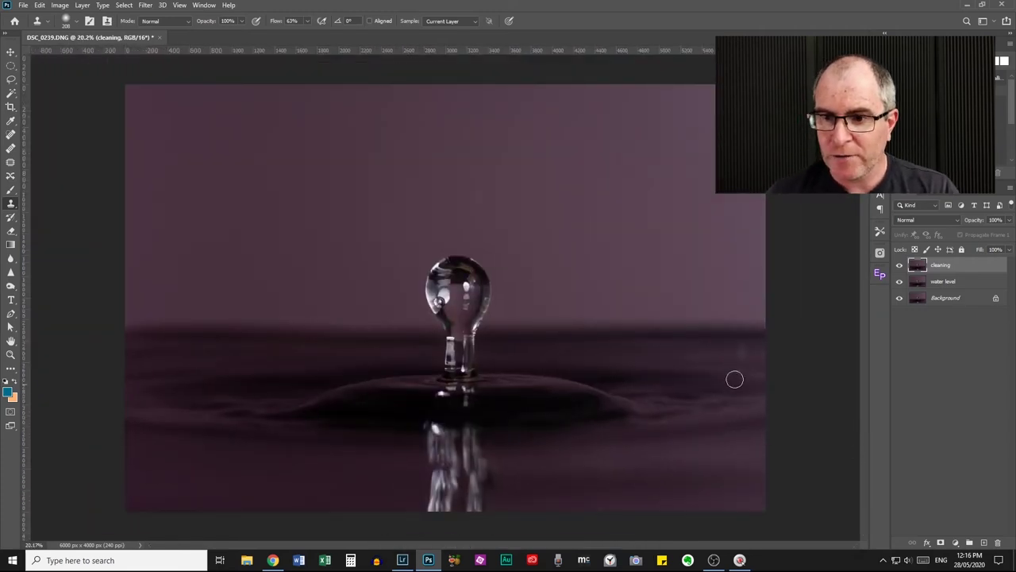
# Clone dark water over the light streak below the horizon near the photo's right edge and toggle the cleaning layer to compare the retouching
pyautogui.scroll(4, 734, 380)
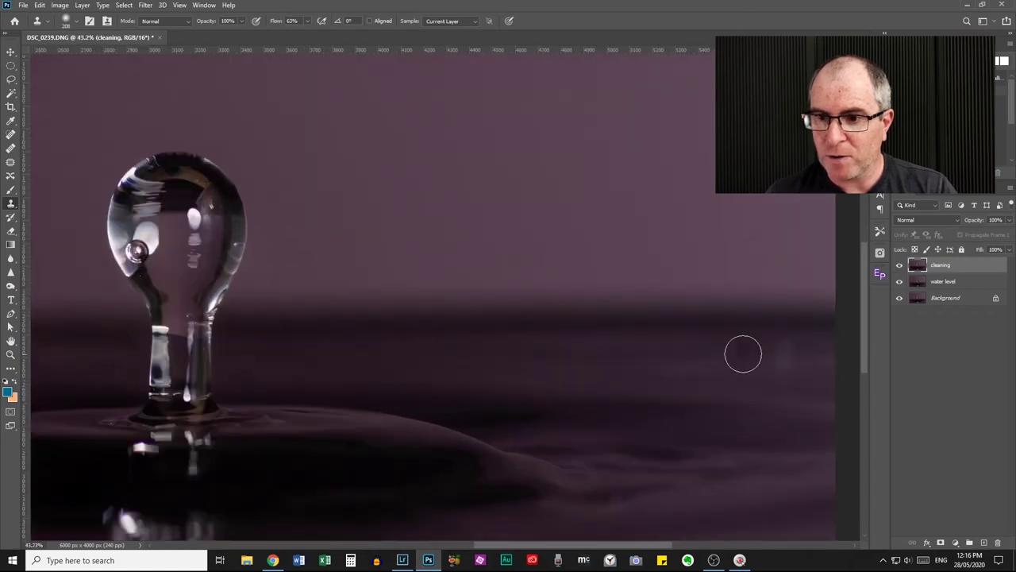
pyautogui.keyDown('alt'); pyautogui.click(744, 354); pyautogui.keyUp('alt')
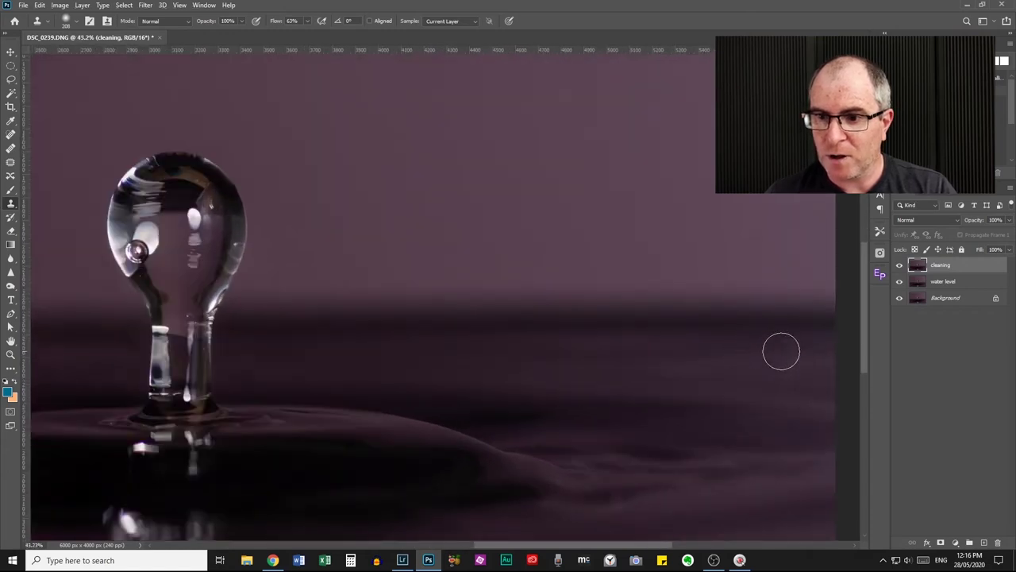
pyautogui.click(781, 353)
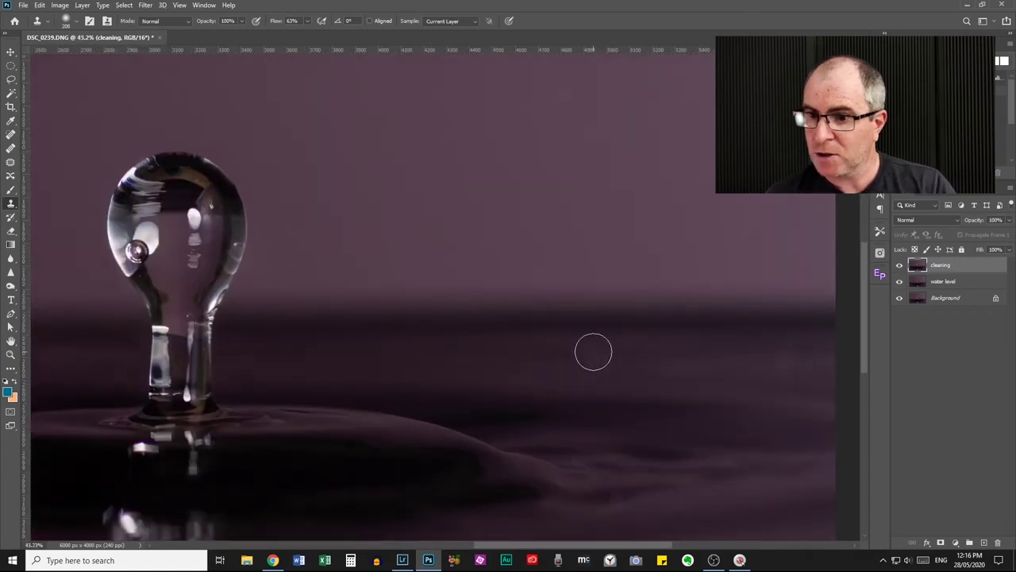
pyautogui.click(783, 351)
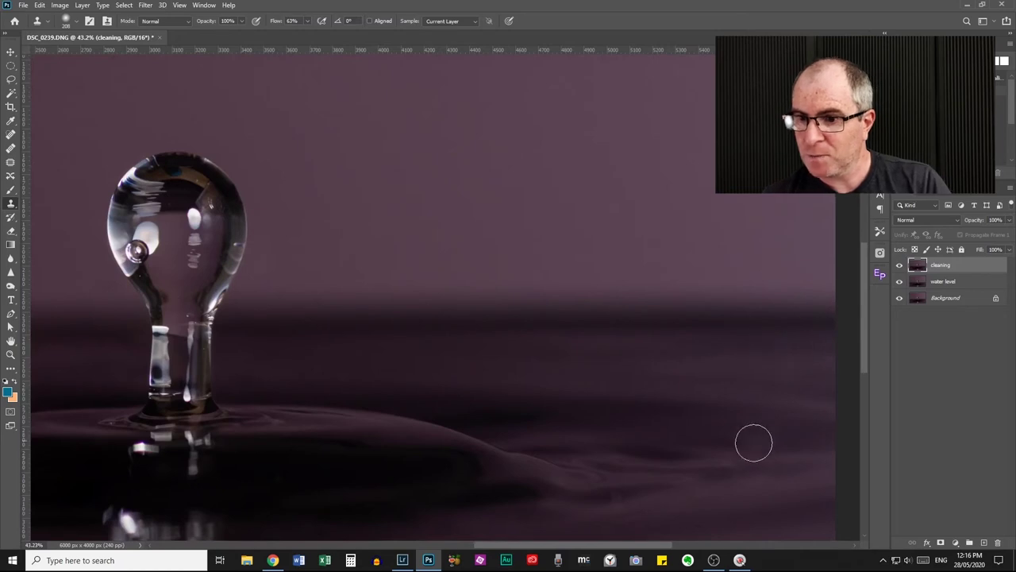
pyautogui.click(786, 354)
pyautogui.scroll(-5, 675, 421)
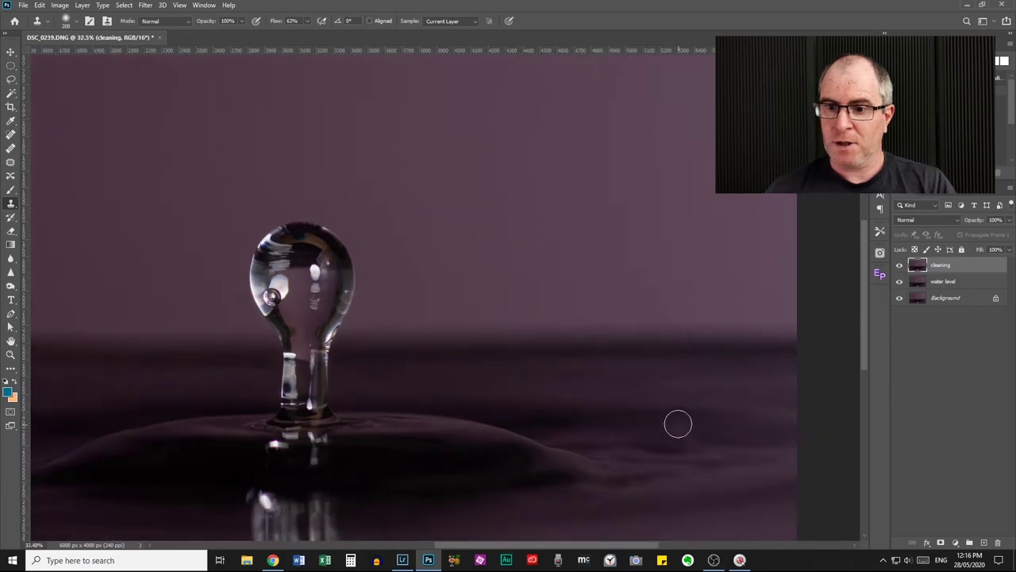
pyautogui.hotkey('ctrl', '-')
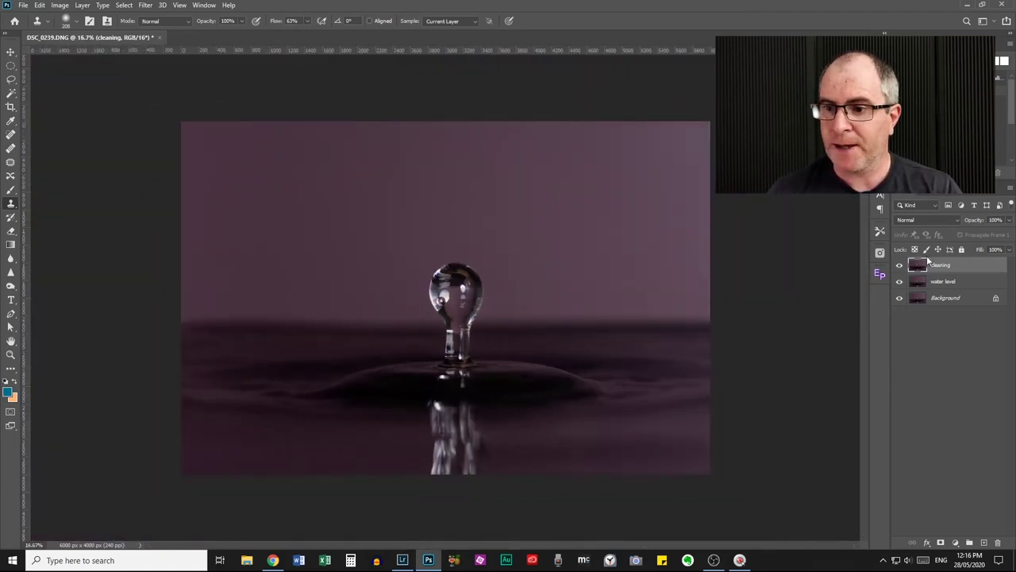
pyautogui.click(899, 266)
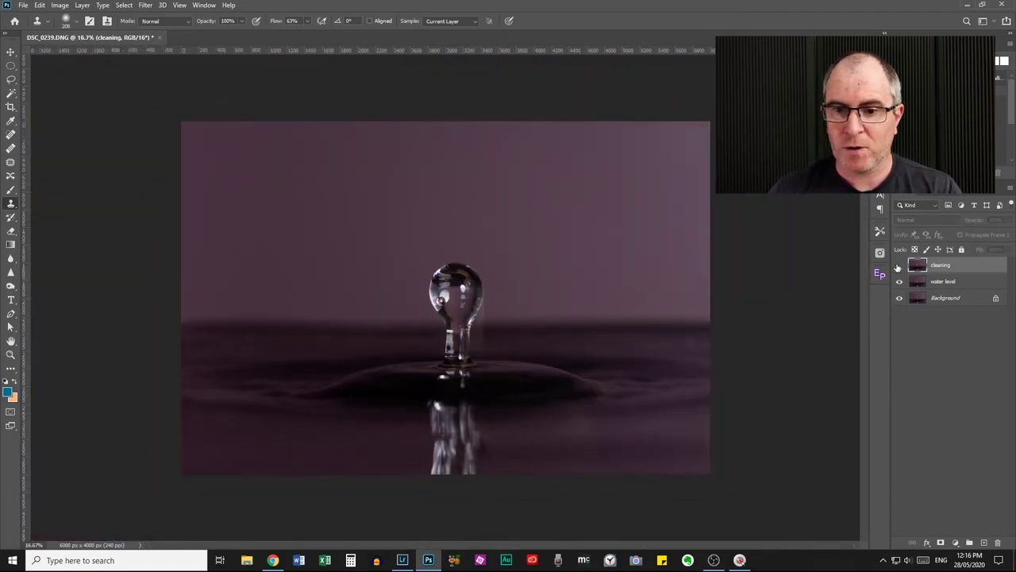
pyautogui.click(899, 267)
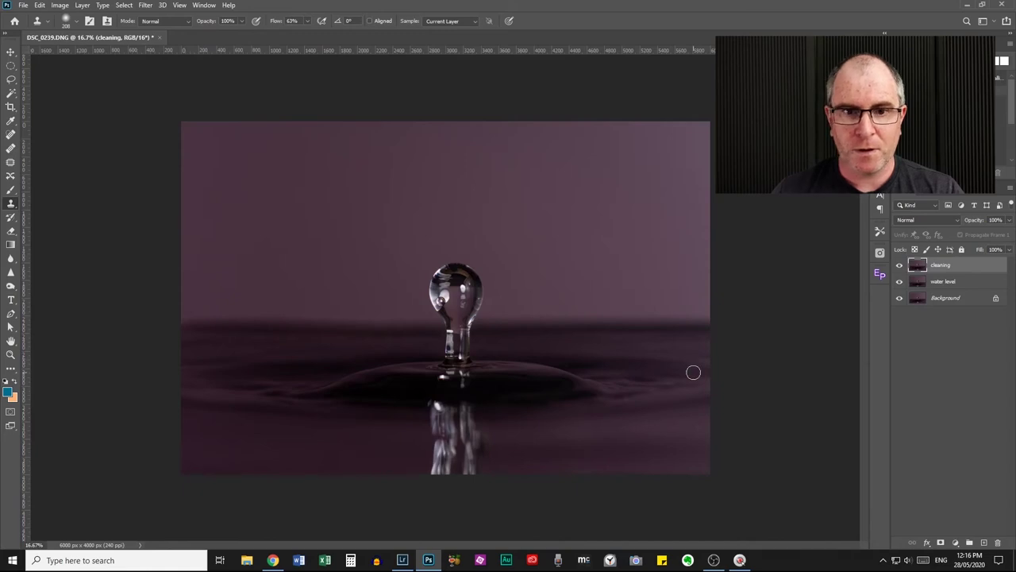
# Try to select the purple background with a Quick Selection sweep across the upper part of the photo, and clear the selection
pyautogui.click(10, 81)
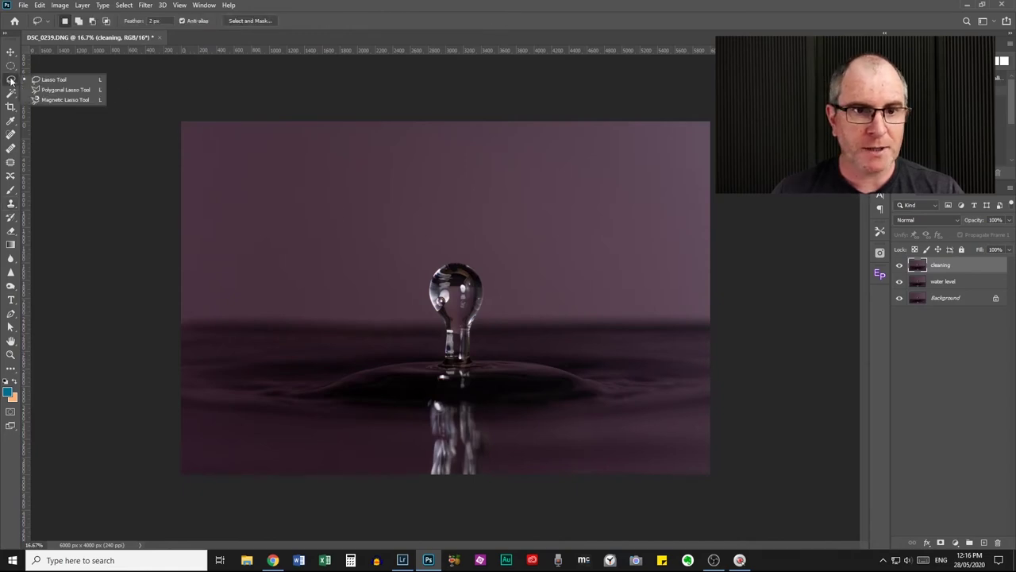
pyautogui.click(10, 94)
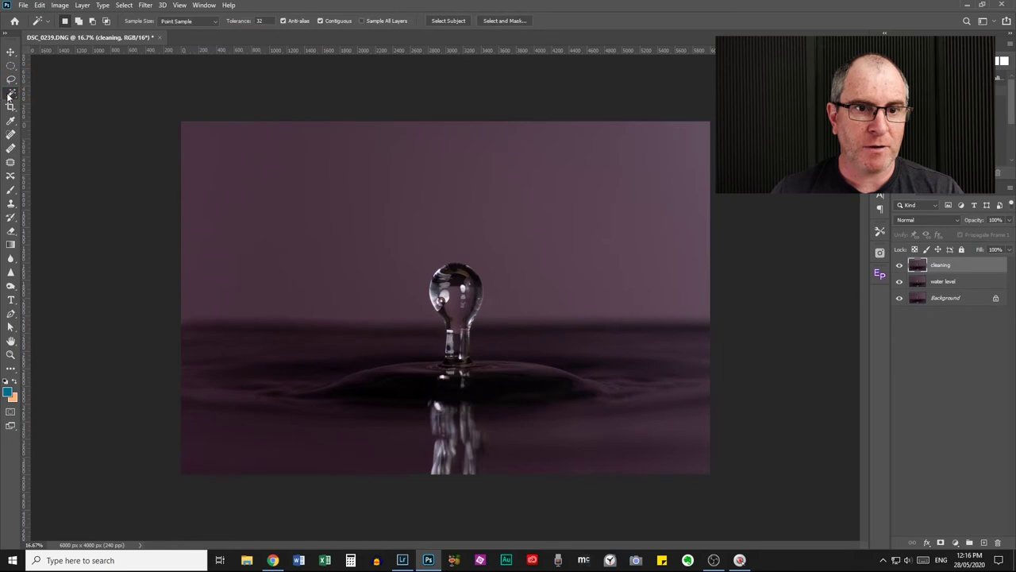
pyautogui.click(10, 95)
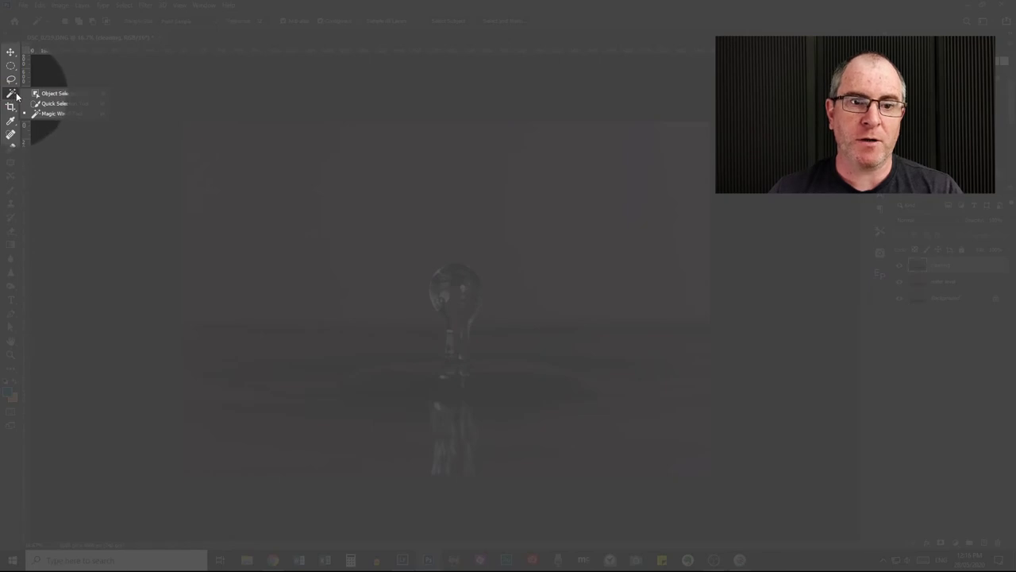
pyautogui.click(65, 102)
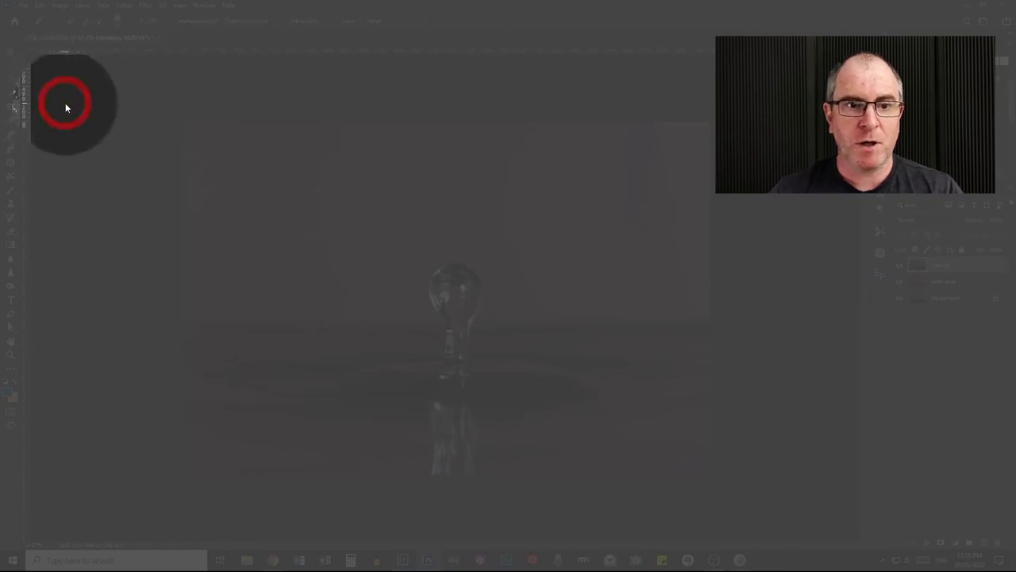
pyautogui.rightClick(12, 95)
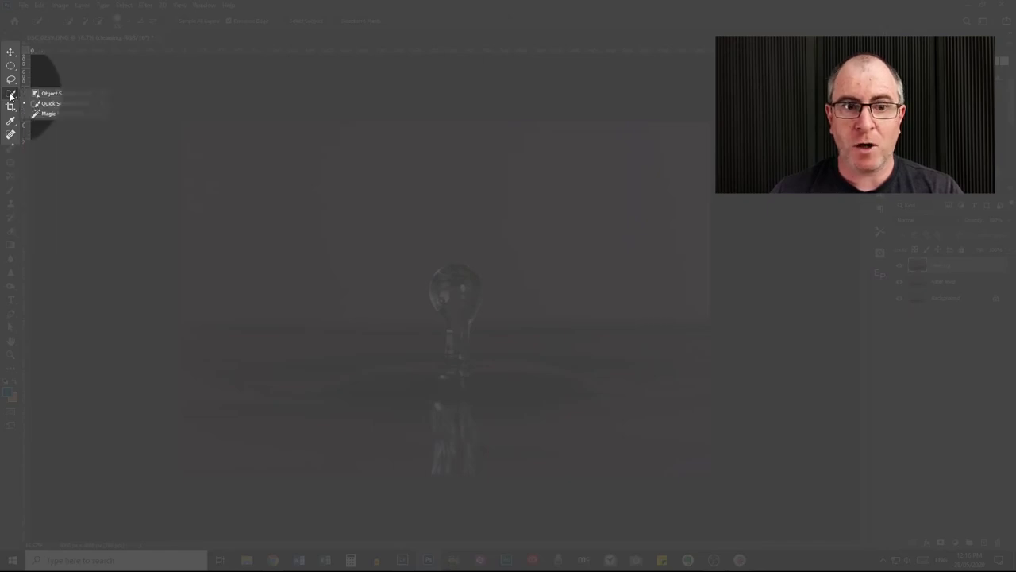
pyautogui.click(63, 104)
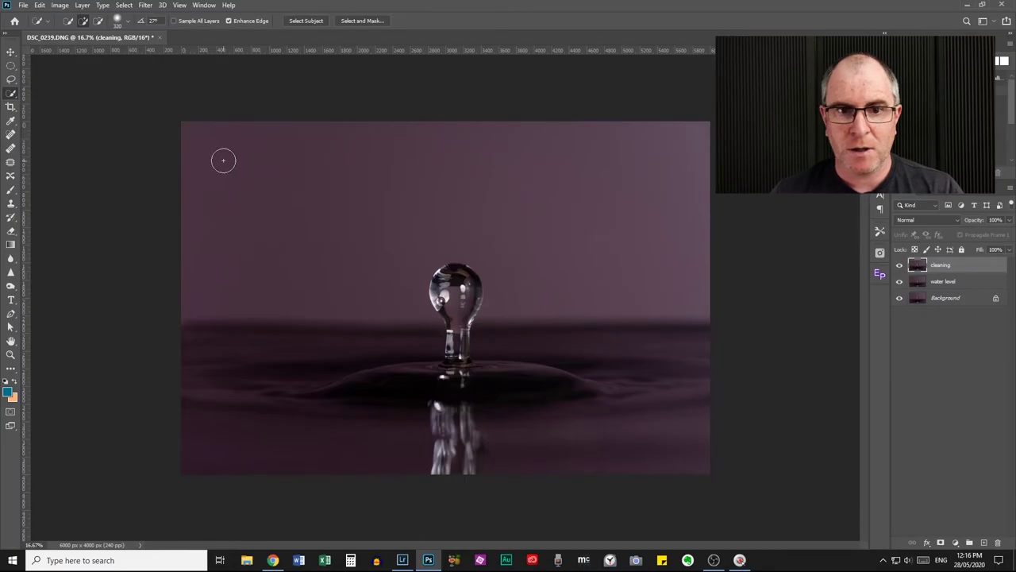
pyautogui.moveTo(213, 153)
pyautogui.mouseDown()
pyautogui.moveTo(224, 143)
pyautogui.moveTo(564, 162)
pyautogui.mouseUp()
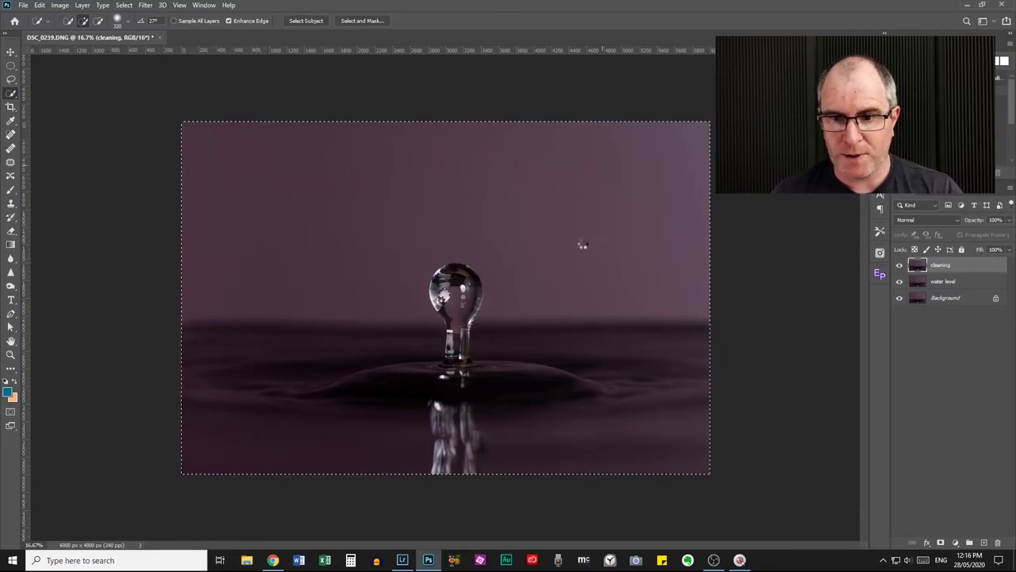
pyautogui.hotkey('ctrl', 'd')
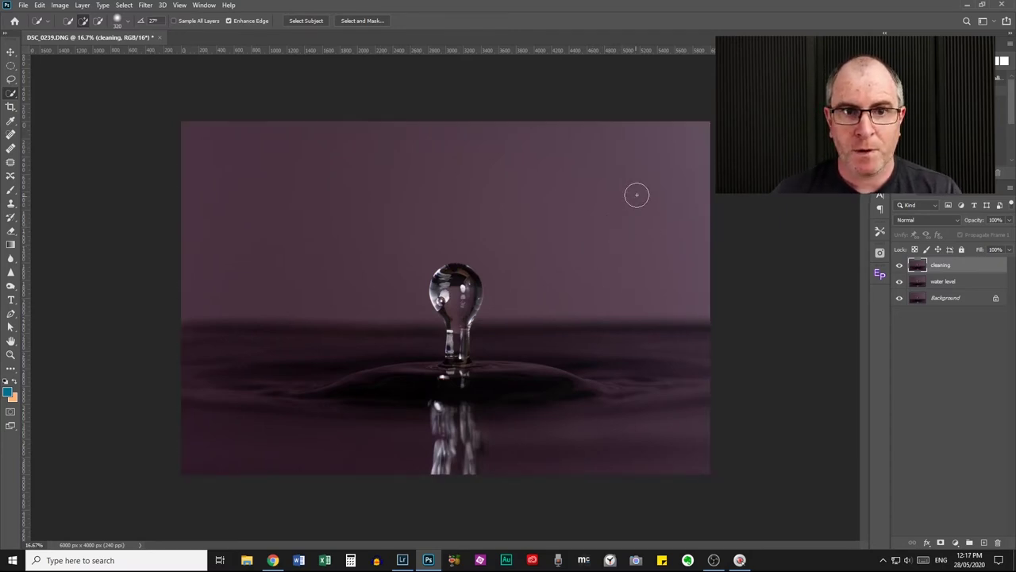
# Try to quick-select only the background beside the drop on the photo's right half, and clear the selection
pyautogui.moveTo(630, 192); pyautogui.dragTo(576, 197)
pyautogui.moveTo(557, 198)
pyautogui.mouseDown()
pyautogui.moveTo(576, 227)
pyautogui.moveTo(640, 268)
pyautogui.mouseUp()
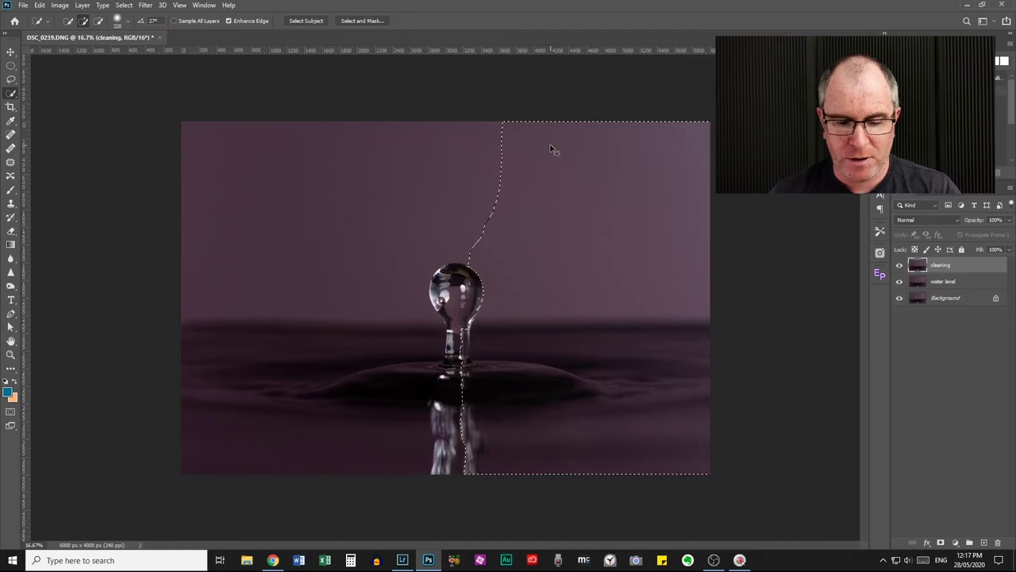
pyautogui.hotkey('ctrl', 'd')
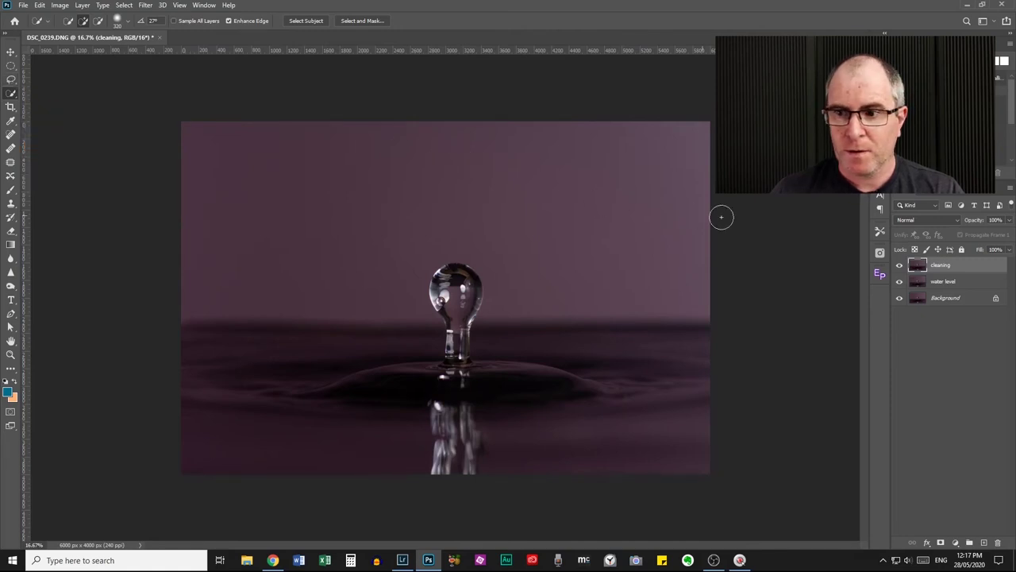
# Lasso the whole background above the horizon, tracing loosely around the outside of the water drop
pyautogui.click(11, 80)
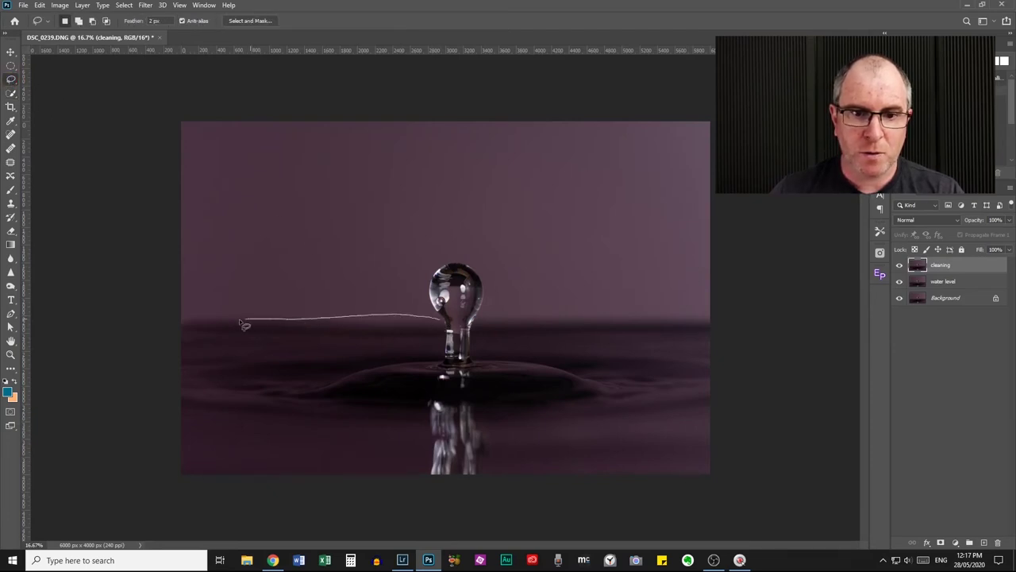
pyautogui.moveTo(166, 299)
pyautogui.mouseDown()
pyautogui.moveTo(147, 98)
pyautogui.moveTo(395, 97)
pyautogui.mouseUp()
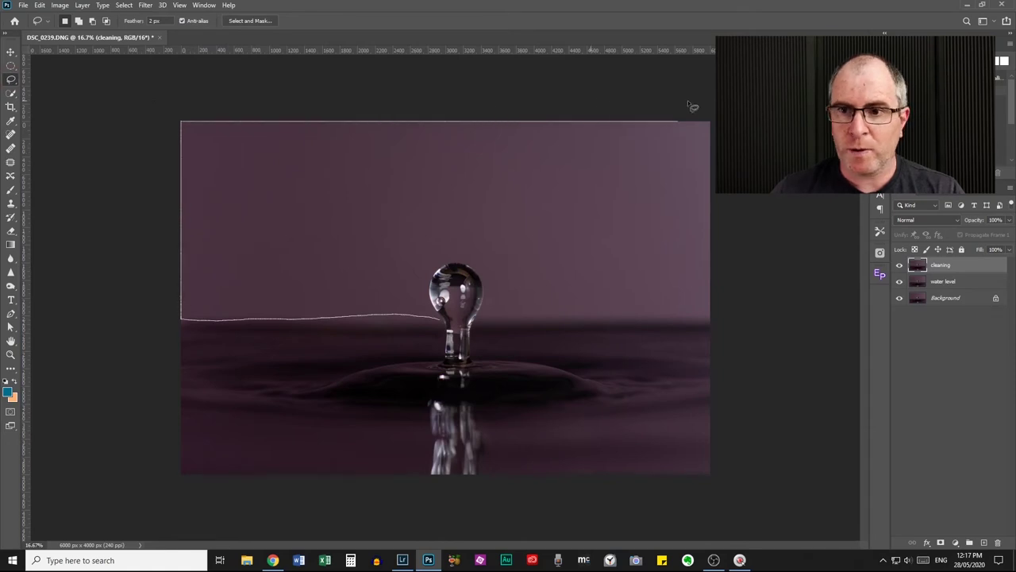
pyautogui.moveTo(750, 306)
pyautogui.mouseDown()
pyautogui.moveTo(752, 328)
pyautogui.moveTo(604, 326)
pyautogui.mouseUp()
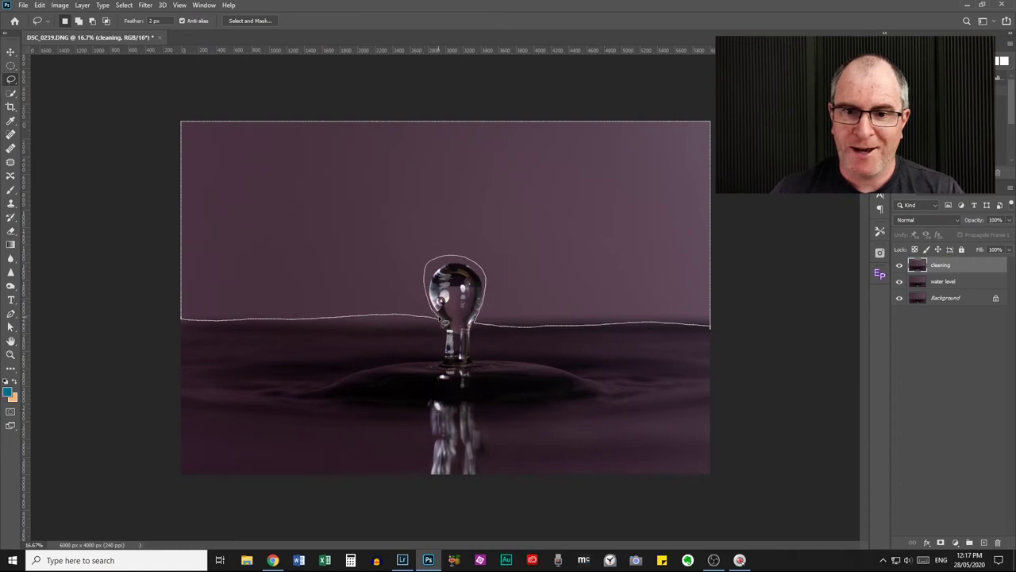
pyautogui.moveTo(442, 323); pyautogui.dragTo(440, 322)
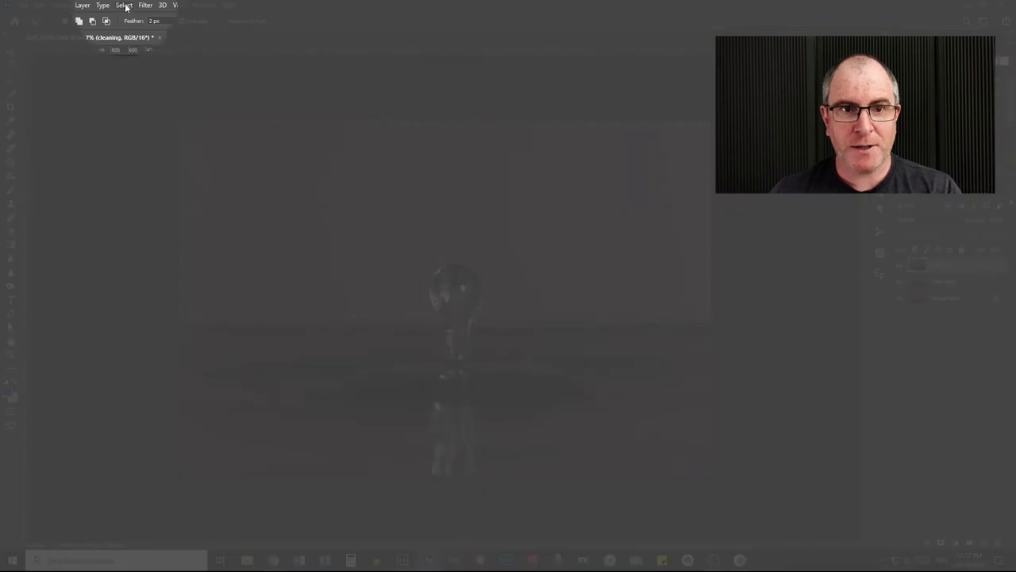
# Try expanding the background selection with the Similar command and undo it
pyautogui.click(123, 6)
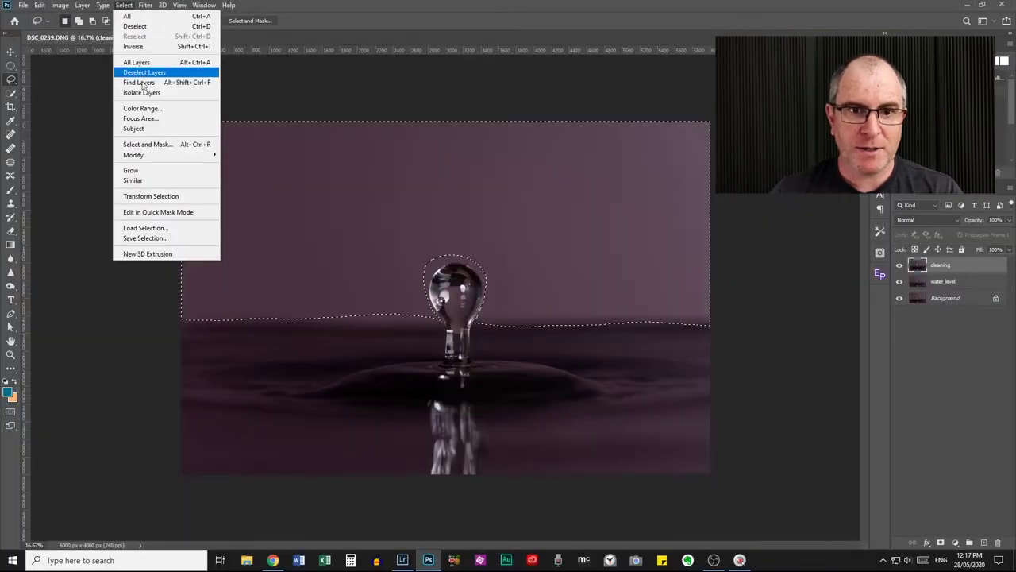
pyautogui.click(140, 178)
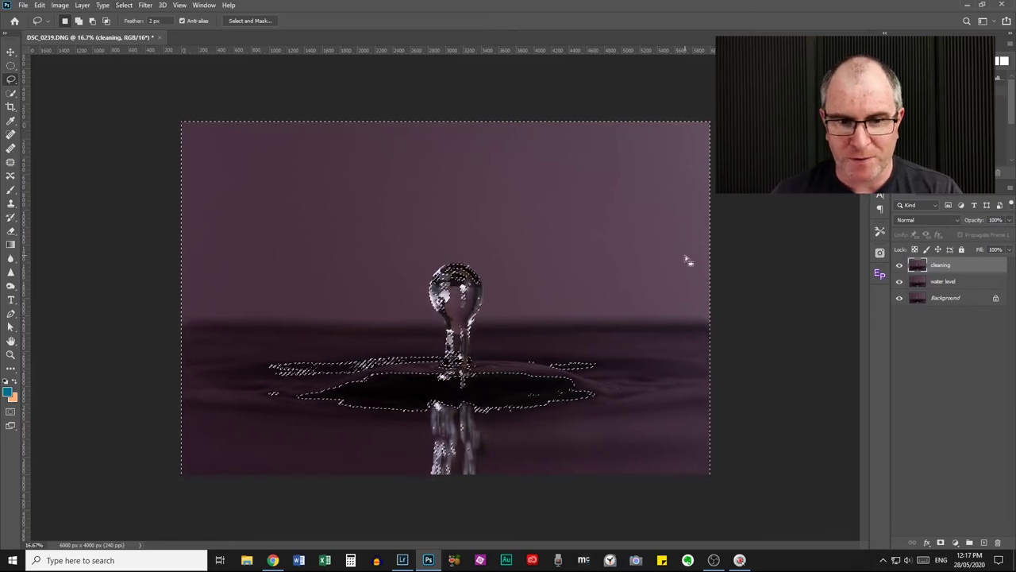
pyautogui.hotkey('ctrl', 'z')
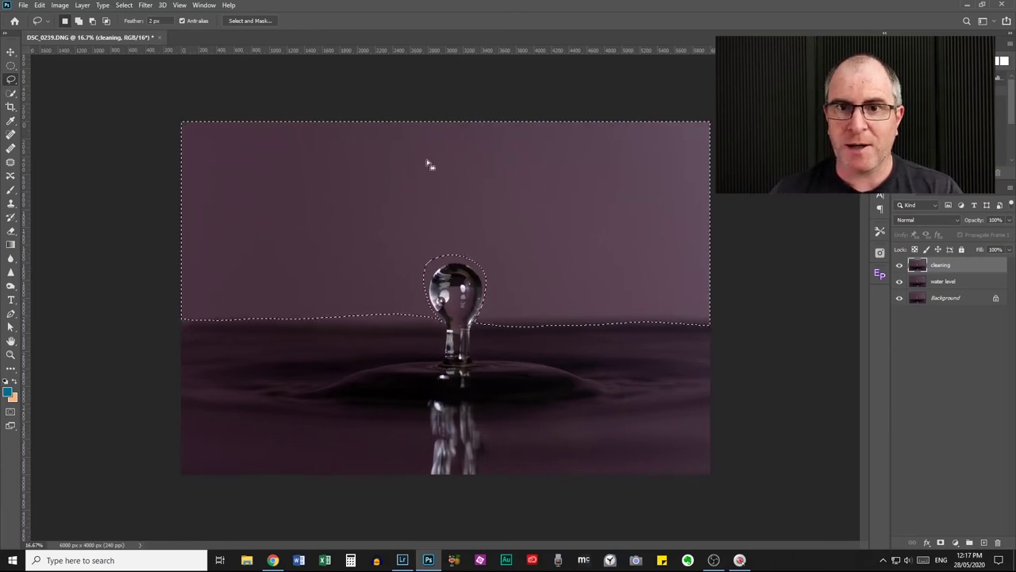
# Open the background selection in Select and Mask and resize the refining brush to 125 px around the drop
pyautogui.click(251, 22)
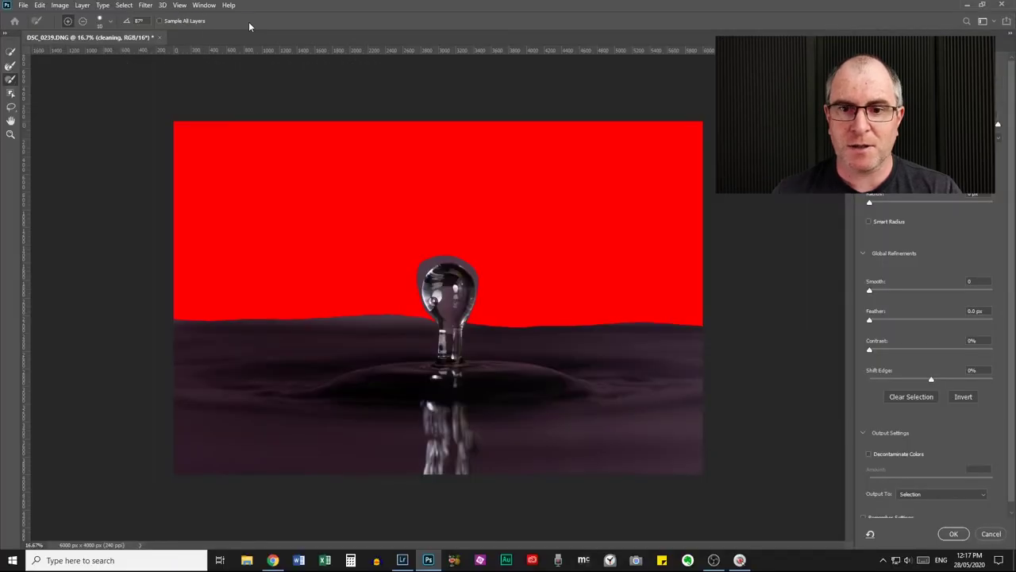
pyautogui.scroll(5, 425, 256)
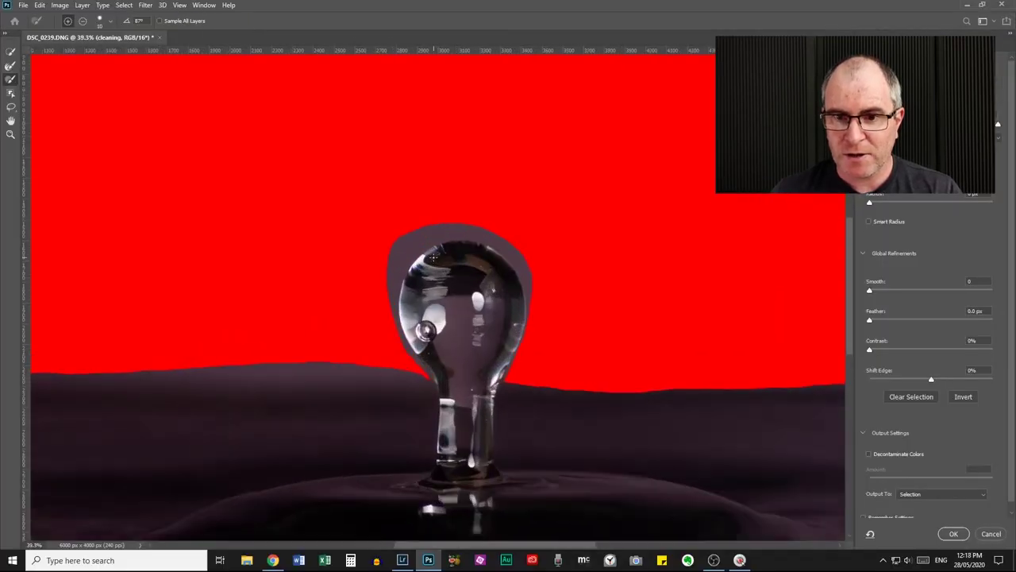
pyautogui.scroll(1, 437, 256)
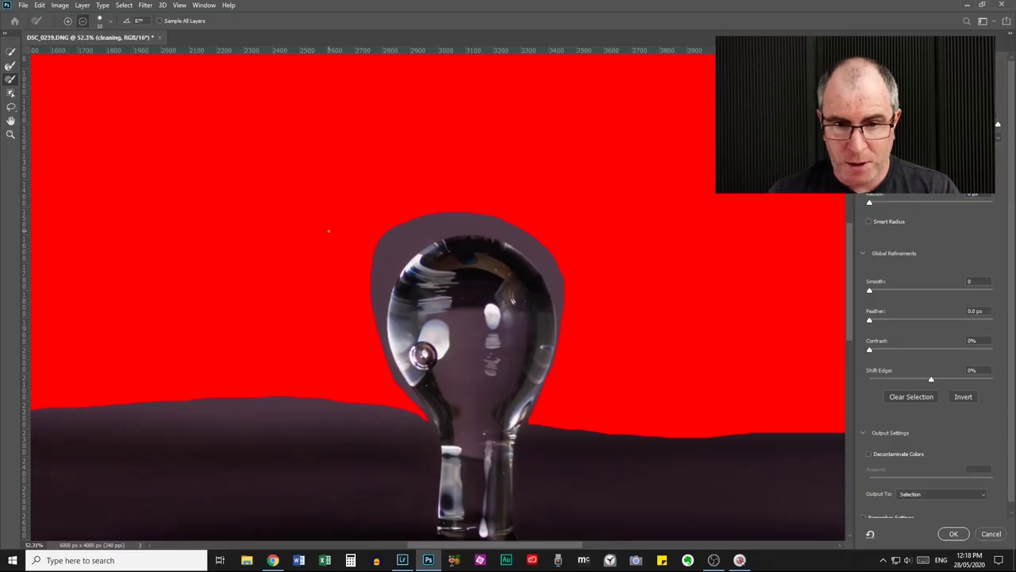
pyautogui.moveTo(329, 231); pyautogui.dragTo(354, 237)
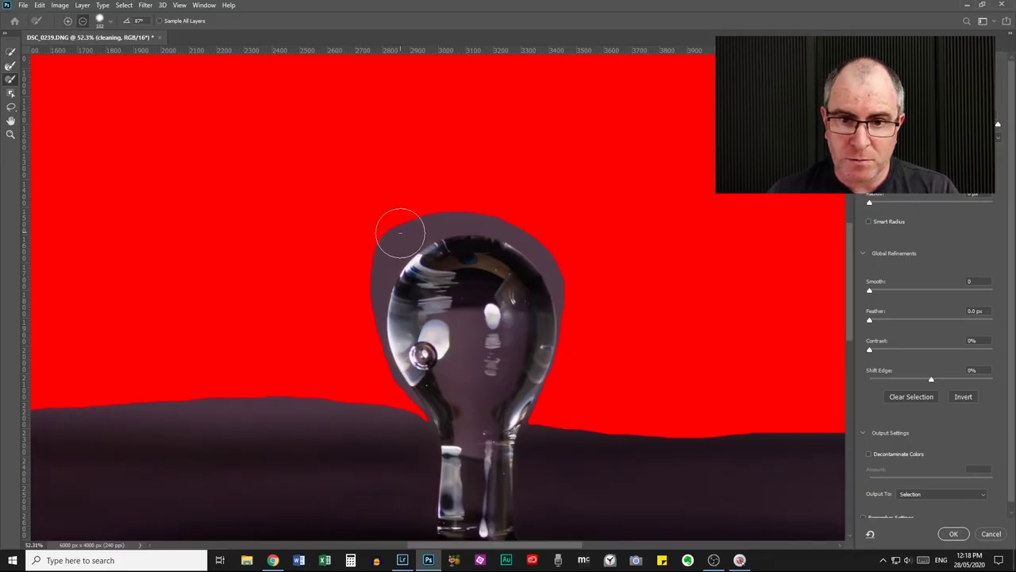
pyautogui.moveTo(453, 320)
pyautogui.mouseDown()
pyautogui.moveTo(463, 324)
pyautogui.moveTo(453, 295)
pyautogui.mouseUp()
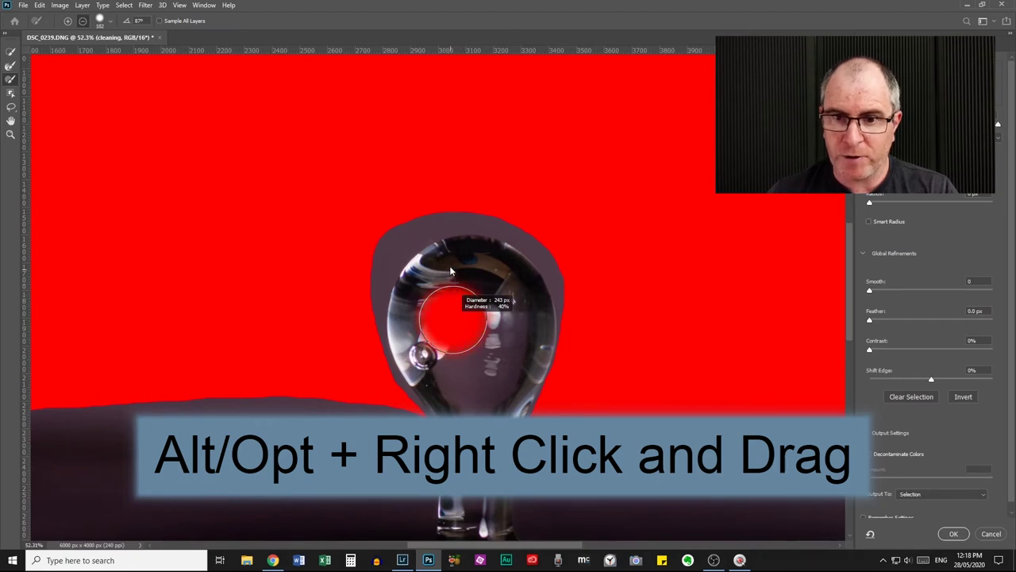
pyautogui.moveTo(450, 272); pyautogui.dragTo(445, 282)
# Brush the unselected background gap around the drop's crown and left edge into the selection
pyautogui.moveTo(389, 216)
pyautogui.mouseDown()
pyautogui.moveTo(357, 278)
pyautogui.moveTo(408, 204)
pyautogui.moveTo(449, 186)
pyautogui.moveTo(370, 238)
pyautogui.moveTo(485, 210)
pyautogui.moveTo(545, 237)
pyautogui.moveTo(577, 294)
pyautogui.mouseUp()
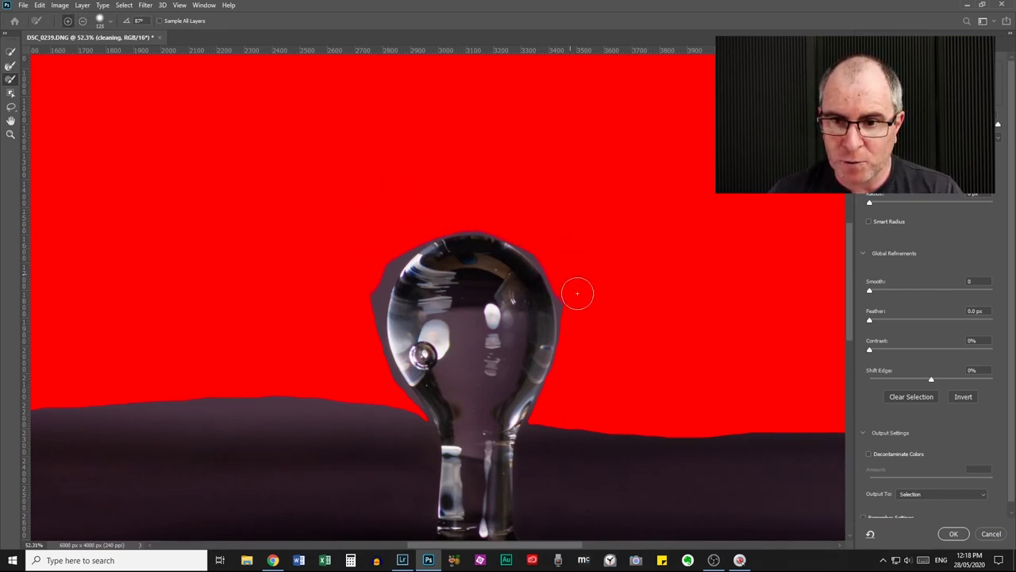
pyautogui.moveTo(400, 233)
pyautogui.mouseDown()
pyautogui.moveTo(379, 267)
pyautogui.moveTo(363, 343)
pyautogui.mouseUp()
pyautogui.hotkey('ctrl', 'z')
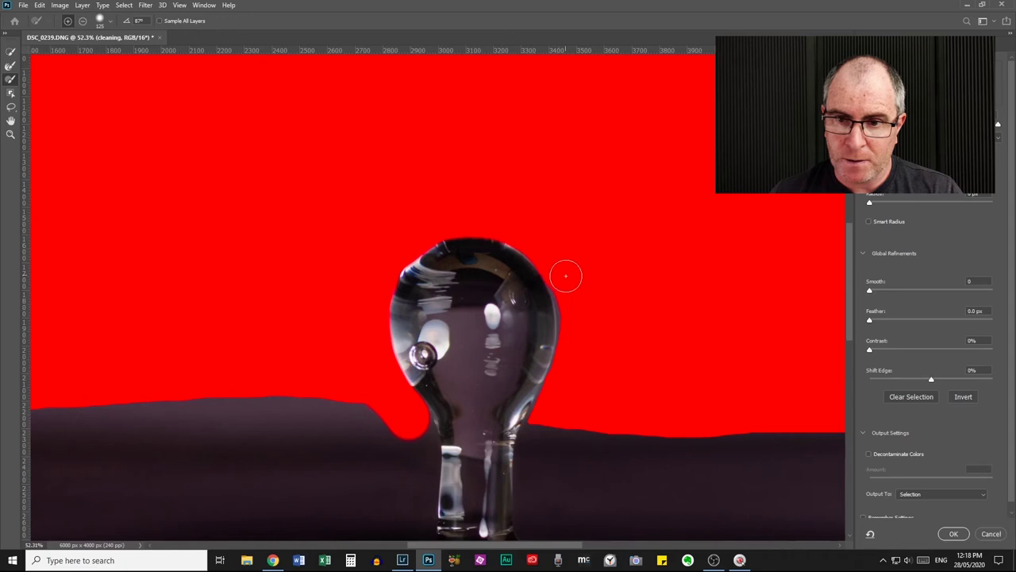
# Add the gap along the drop's right edge down to its neck, and brush the overselected drop rim back out of the selection
pyautogui.moveTo(565, 276); pyautogui.dragTo(574, 343)
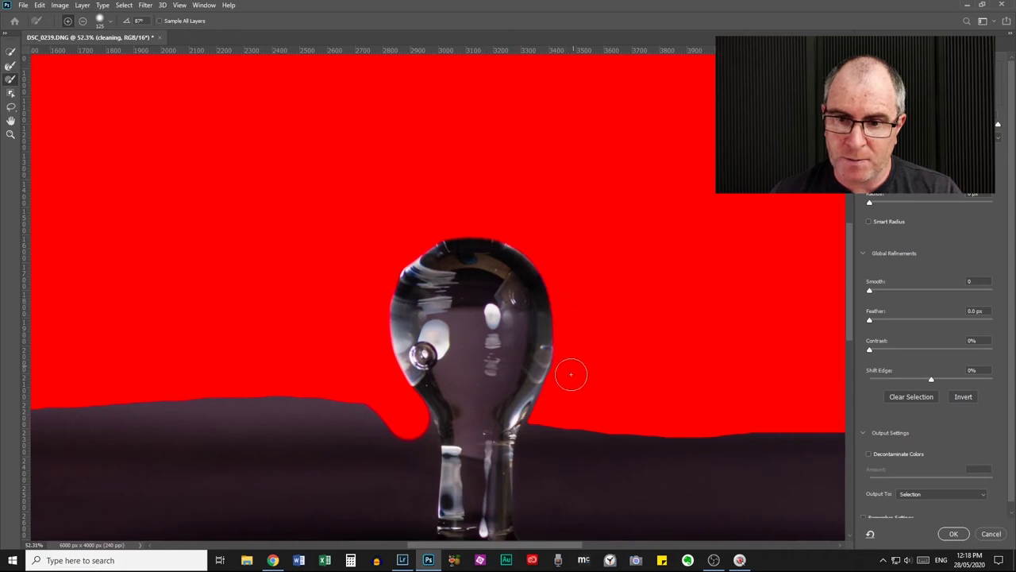
pyautogui.moveTo(561, 399)
pyautogui.mouseDown()
pyautogui.moveTo(540, 439)
pyautogui.moveTo(564, 425)
pyautogui.moveTo(518, 454)
pyautogui.mouseUp()
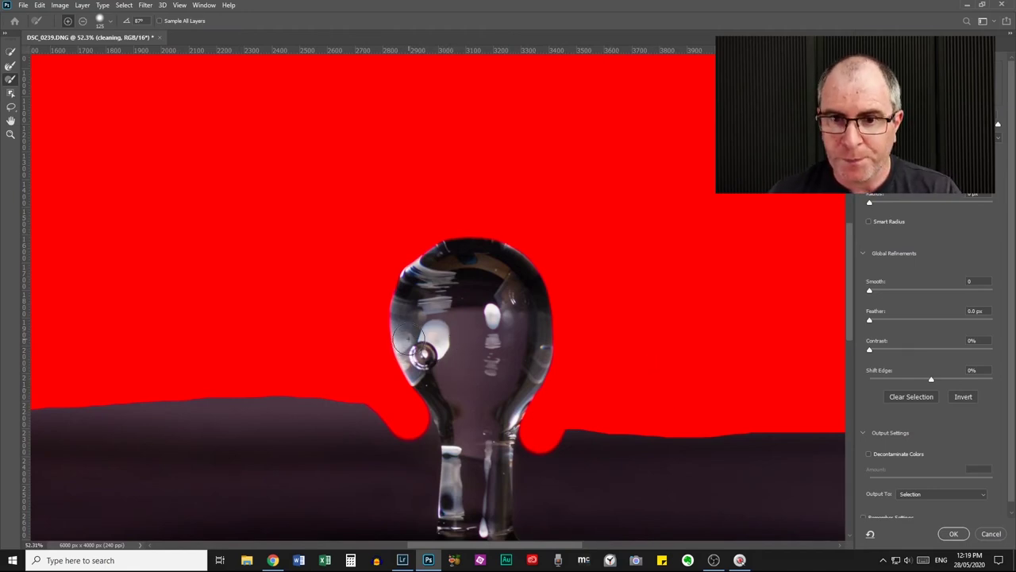
pyautogui.scroll(2, 407, 339)
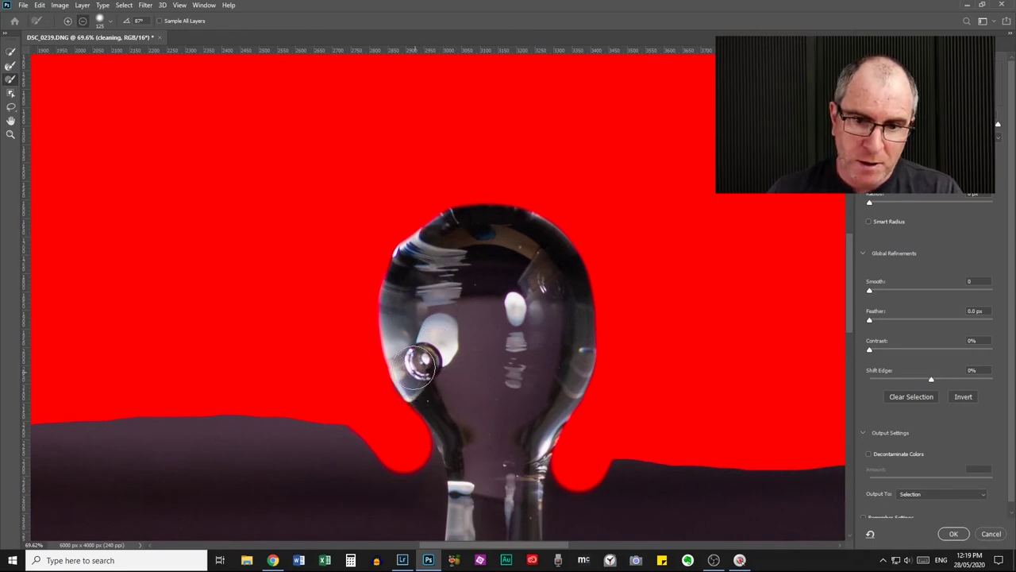
pyautogui.moveTo(404, 341)
pyautogui.mouseDown()
pyautogui.moveTo(408, 276)
pyautogui.moveTo(431, 251)
pyautogui.moveTo(439, 303)
pyautogui.moveTo(427, 250)
pyautogui.moveTo(451, 233)
pyautogui.moveTo(512, 227)
pyautogui.moveTo(550, 251)
pyautogui.moveTo(578, 343)
pyautogui.moveTo(570, 382)
pyautogui.moveTo(527, 449)
pyautogui.mouseUp()
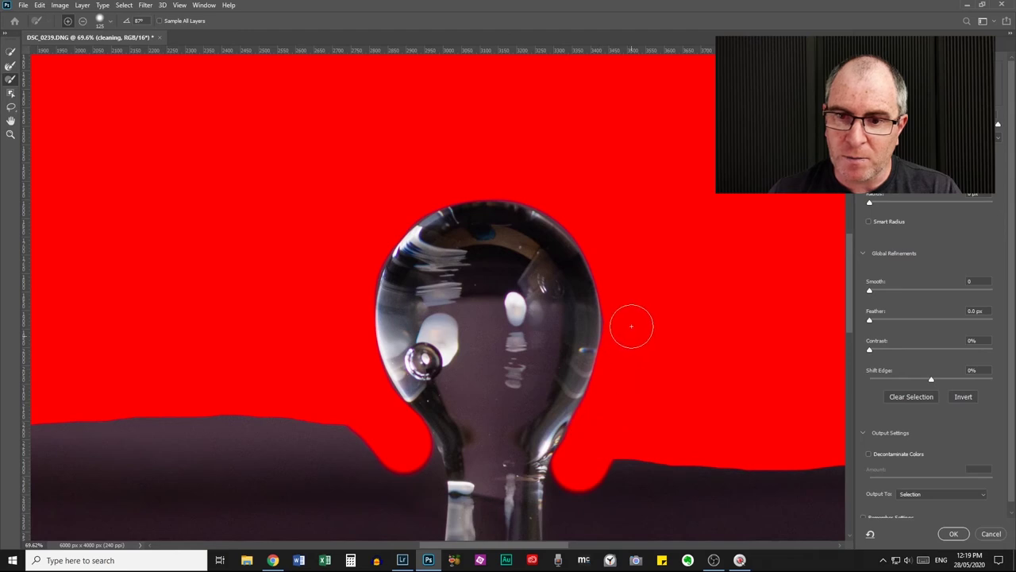
# Feather the refined background edge by 24.6 px and apply the refinement with Selection as the output
pyautogui.scroll(-6, 567, 284)
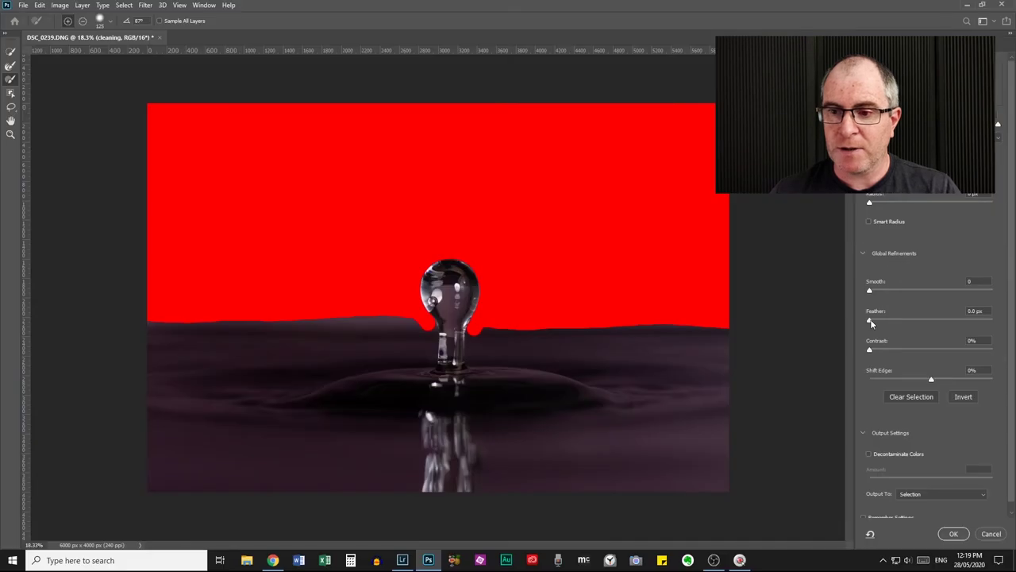
pyautogui.scroll(6, 448, 308)
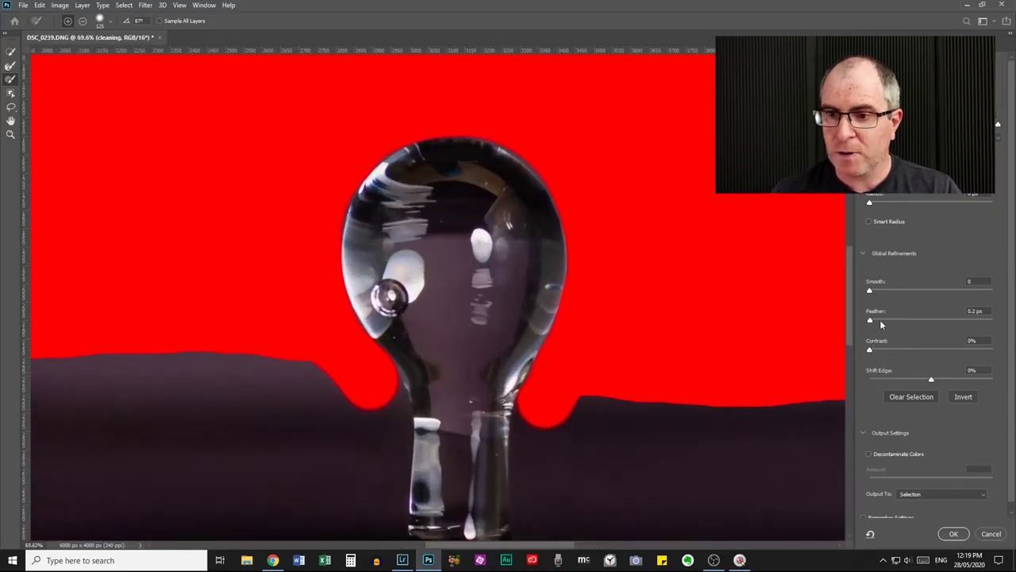
pyautogui.moveTo(910, 324); pyautogui.dragTo(927, 323)
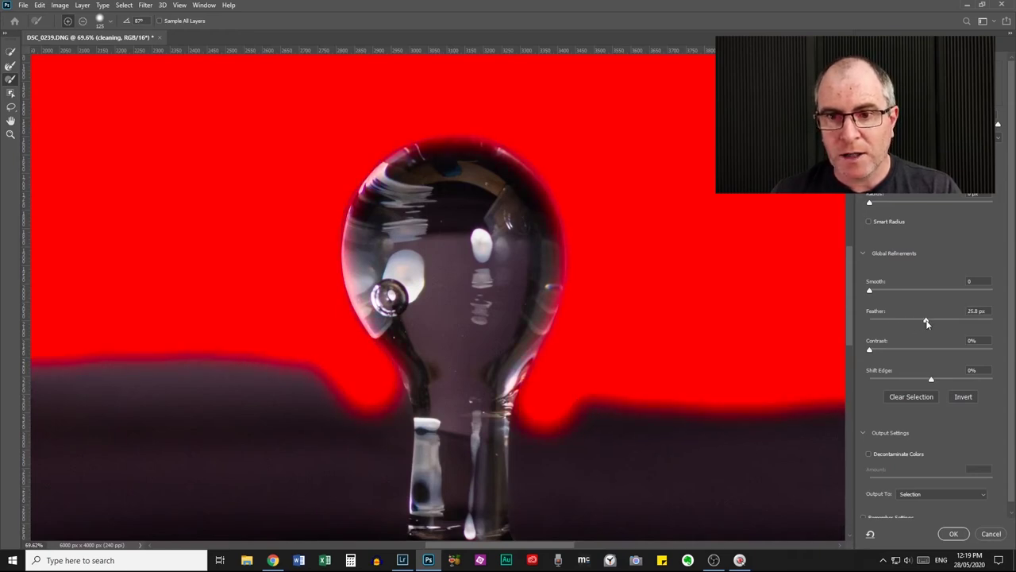
pyautogui.moveTo(928, 323); pyautogui.dragTo(924, 322)
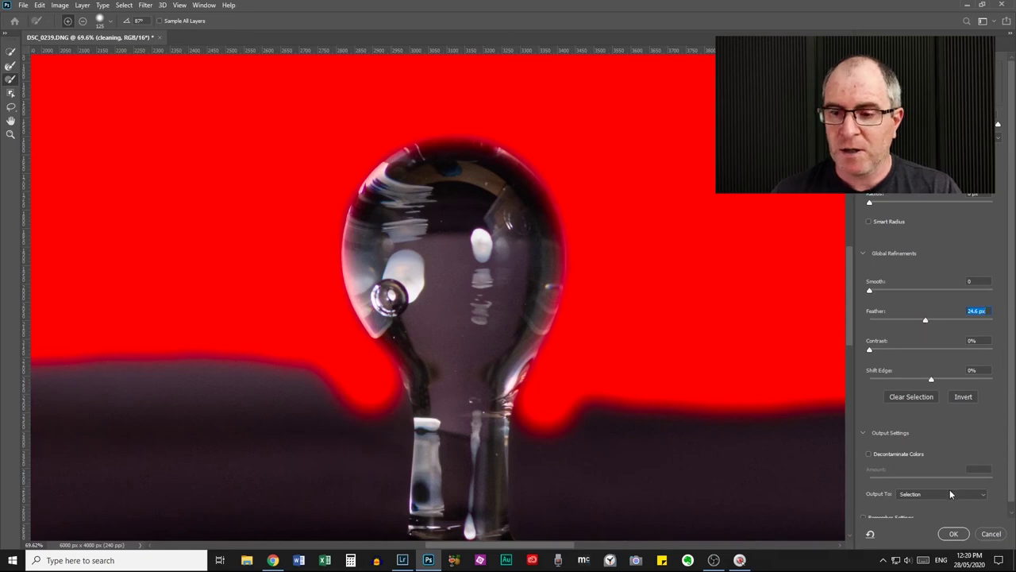
pyautogui.click(915, 496)
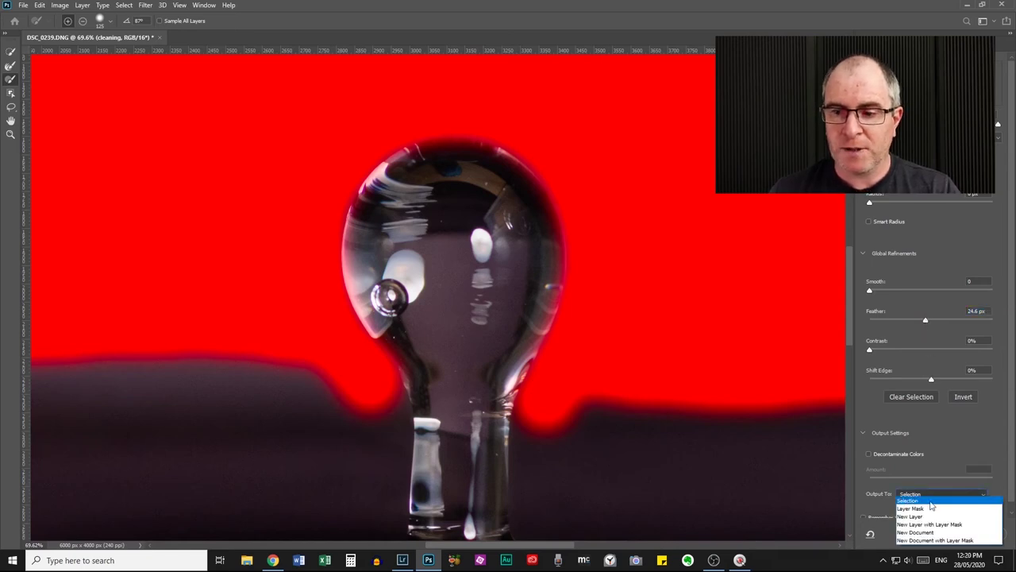
pyautogui.press('Escape')
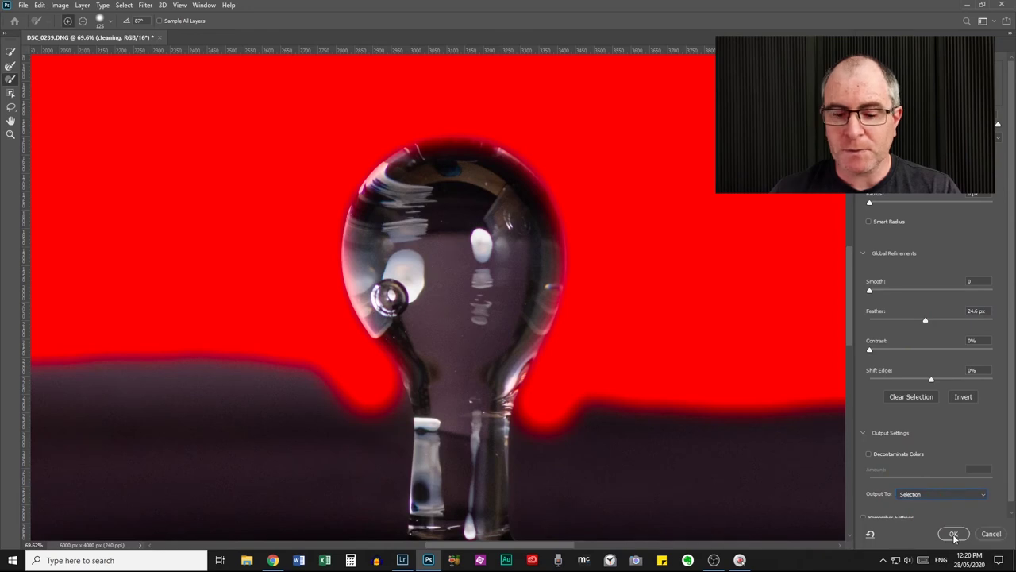
pyautogui.click(953, 535)
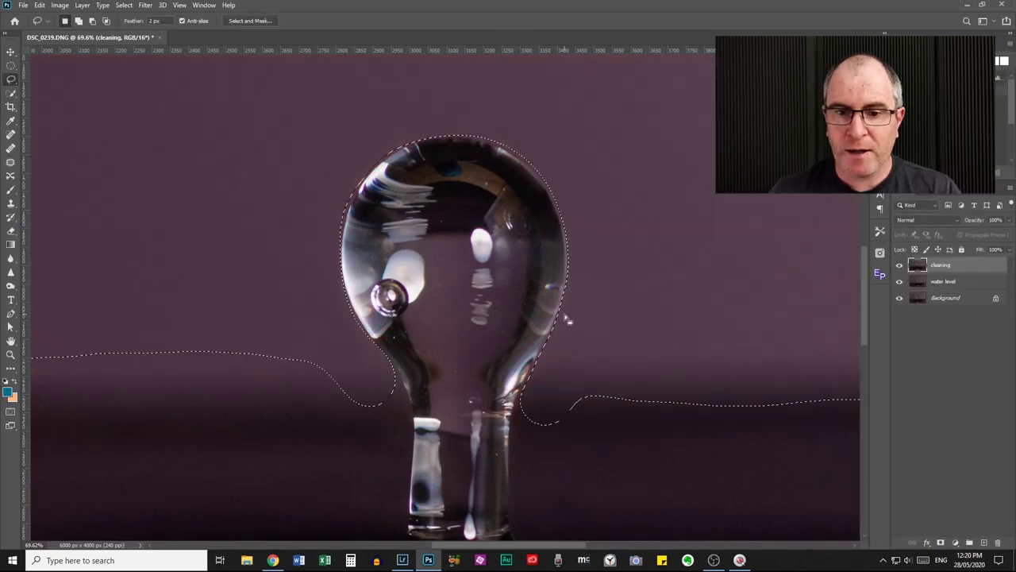
# Add a Curves adjustment layer limited to the background selection and pull its midtone point down at input 143 to darken the background
pyautogui.hotkey('ctrl', '0')
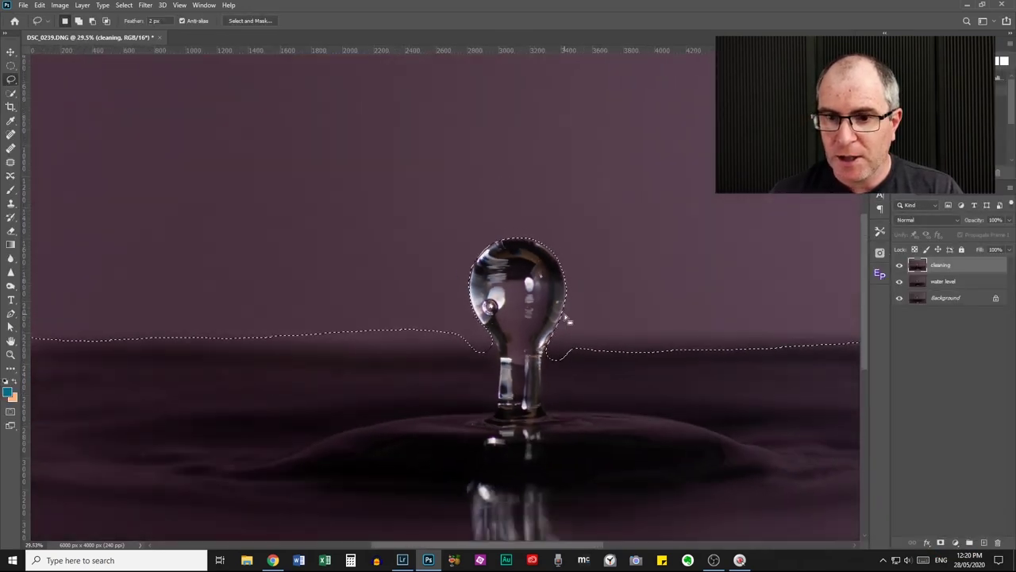
pyautogui.scroll(-1, 569, 320)
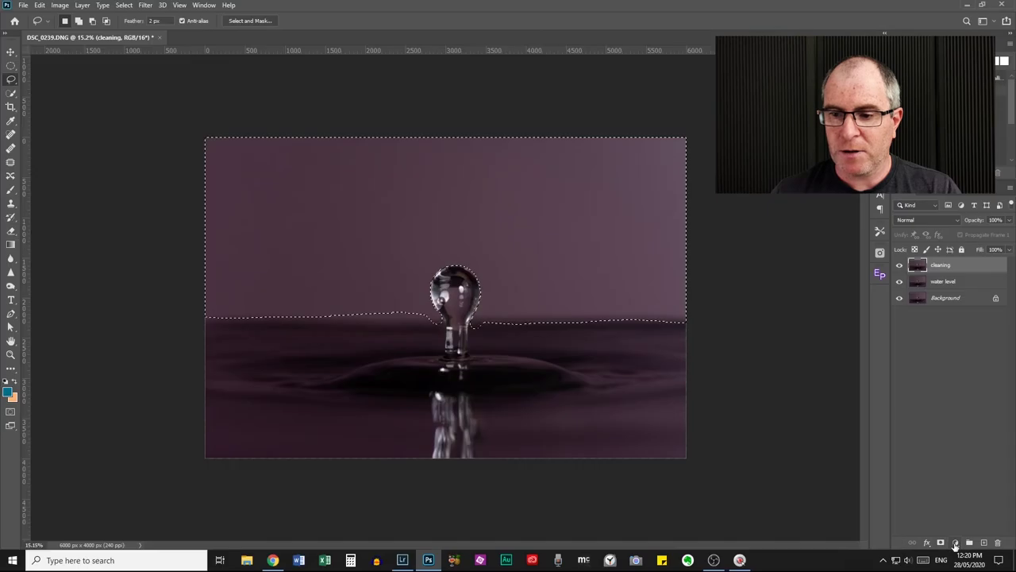
pyautogui.click(955, 543)
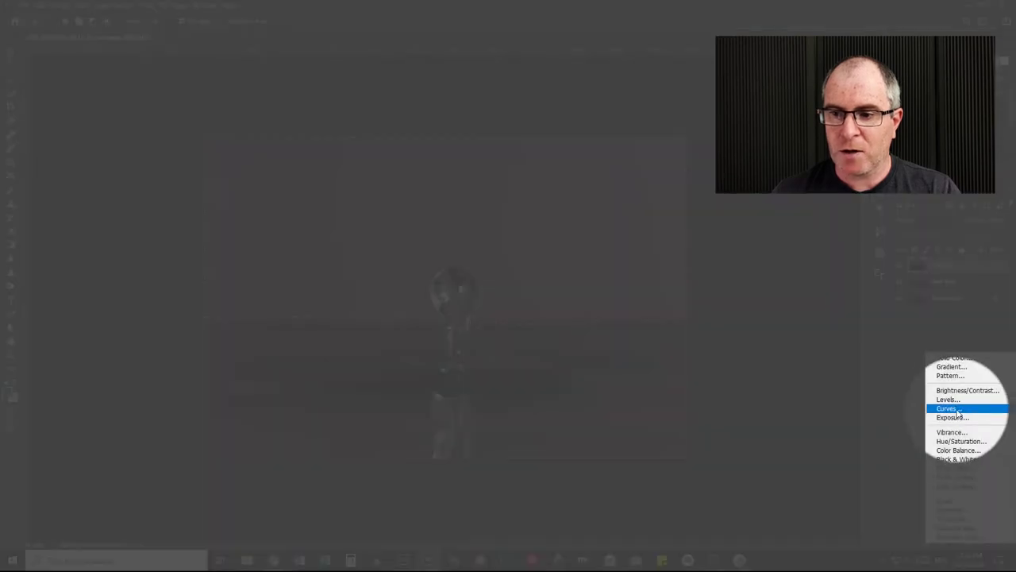
pyautogui.click(957, 411)
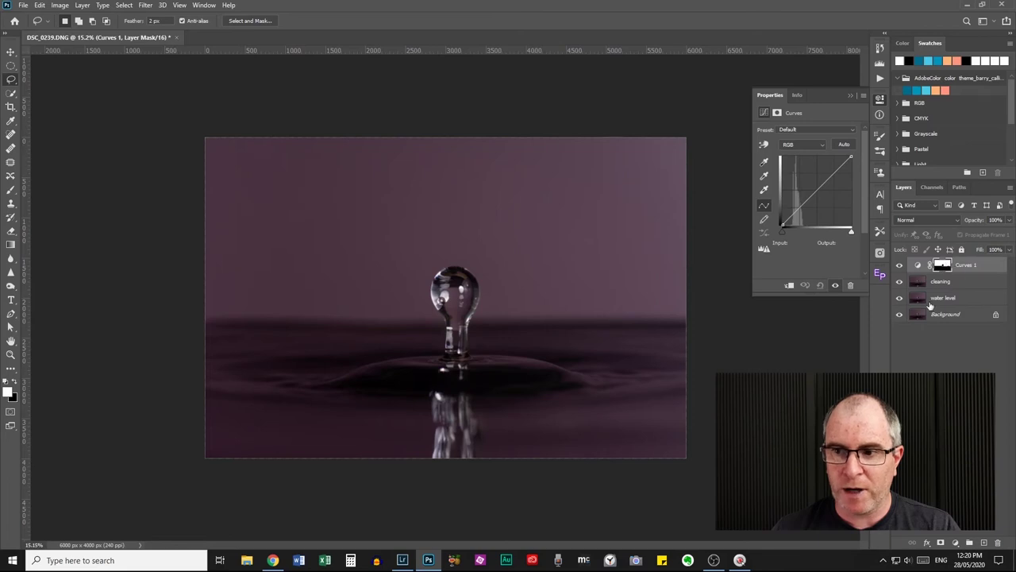
pyautogui.click(815, 188)
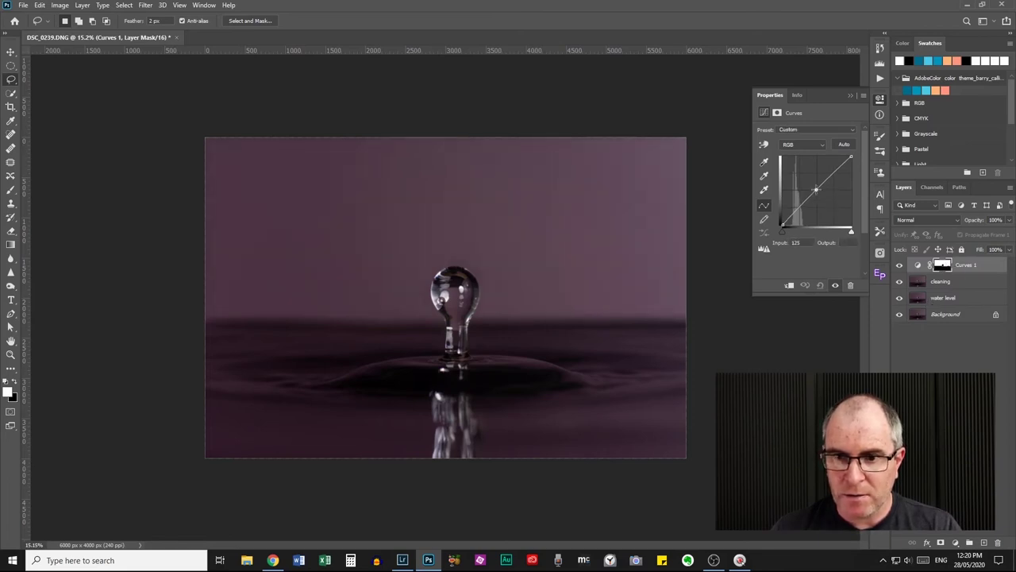
pyautogui.moveTo(815, 189); pyautogui.dragTo(821, 193)
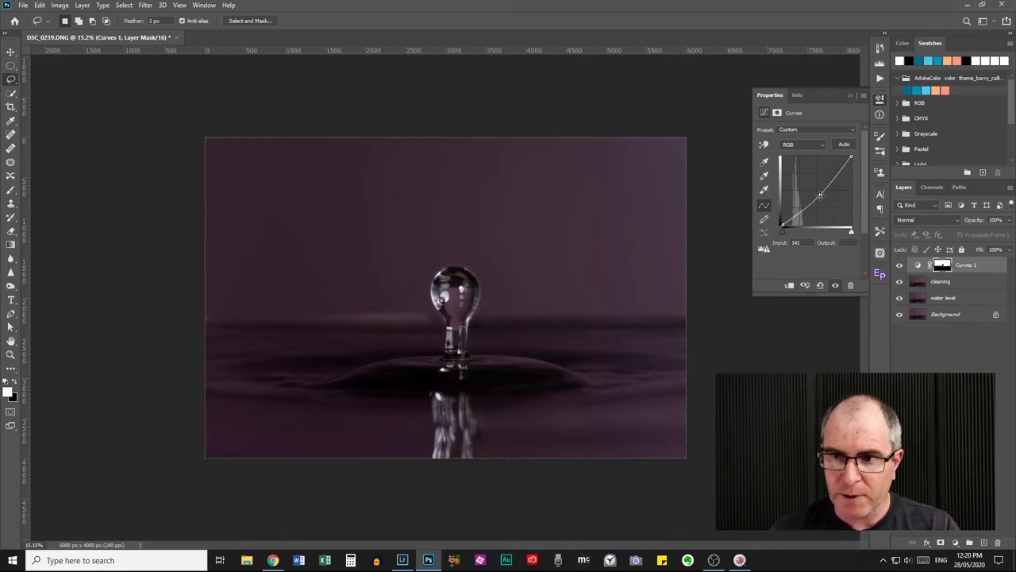
pyautogui.moveTo(820, 194); pyautogui.dragTo(821, 193)
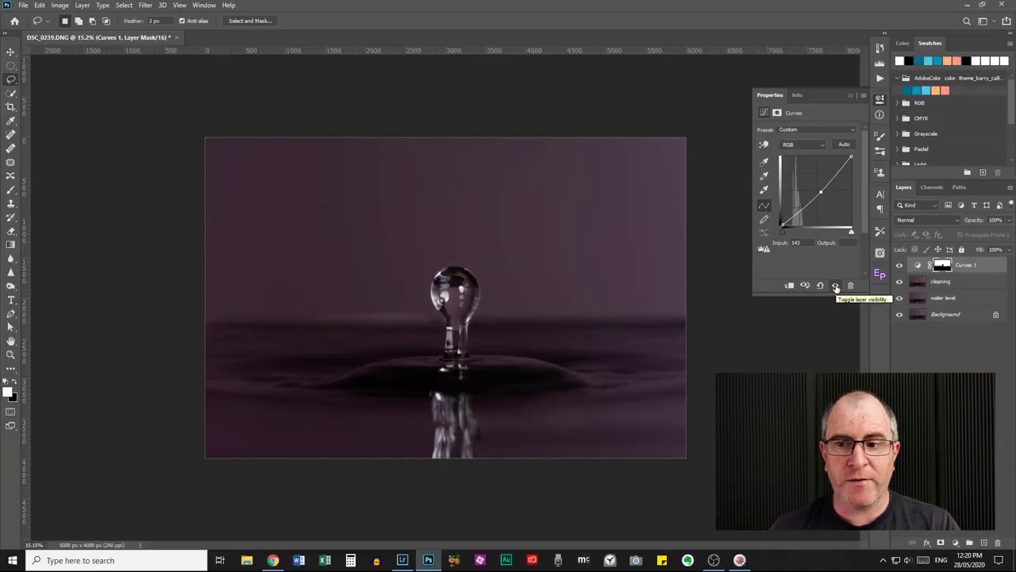
# Compare the image with and without the background curves darkening, and close the curve settings
pyautogui.click(835, 286)
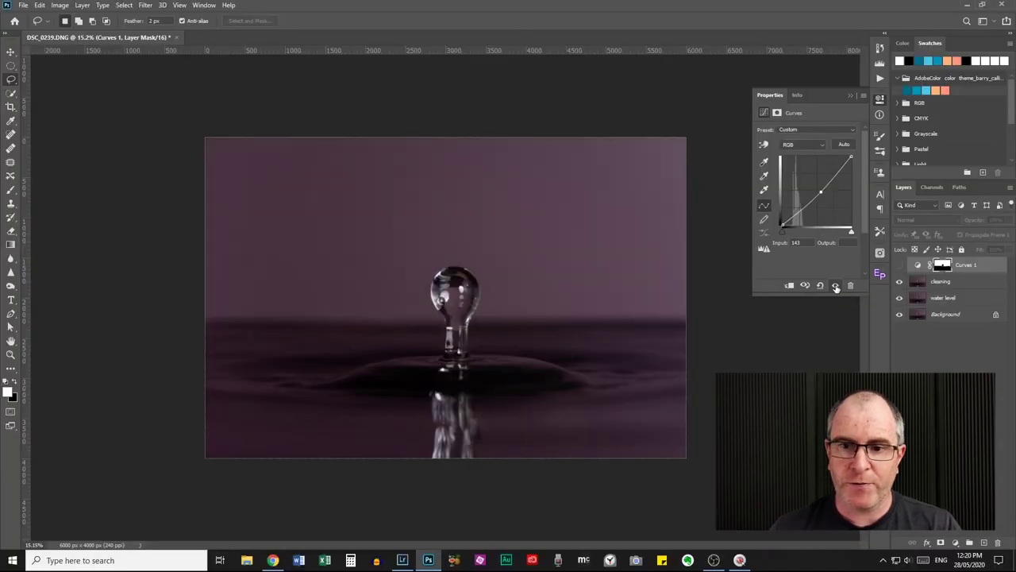
pyautogui.click(835, 286)
pyautogui.click(835, 286)
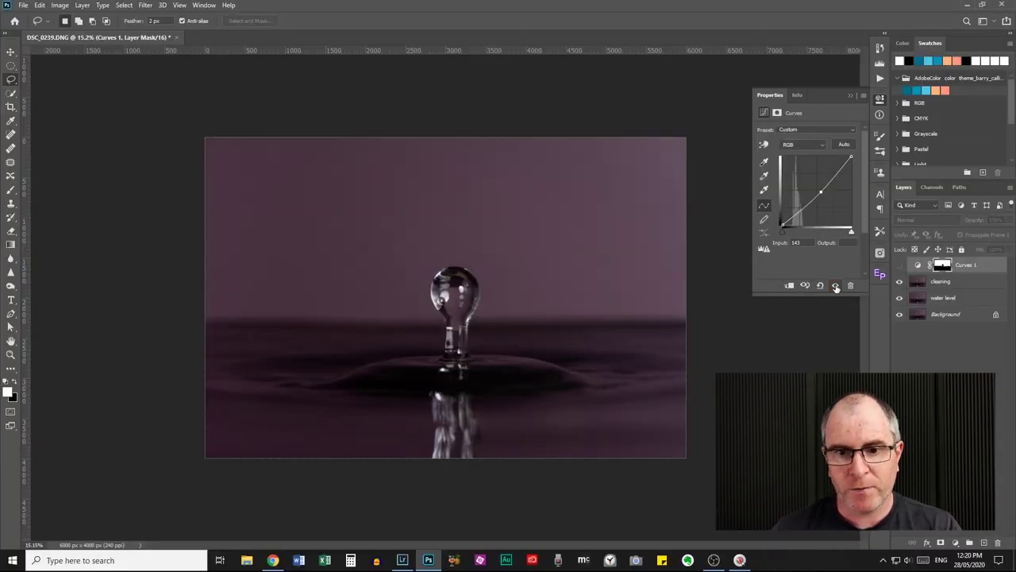
pyautogui.click(836, 286)
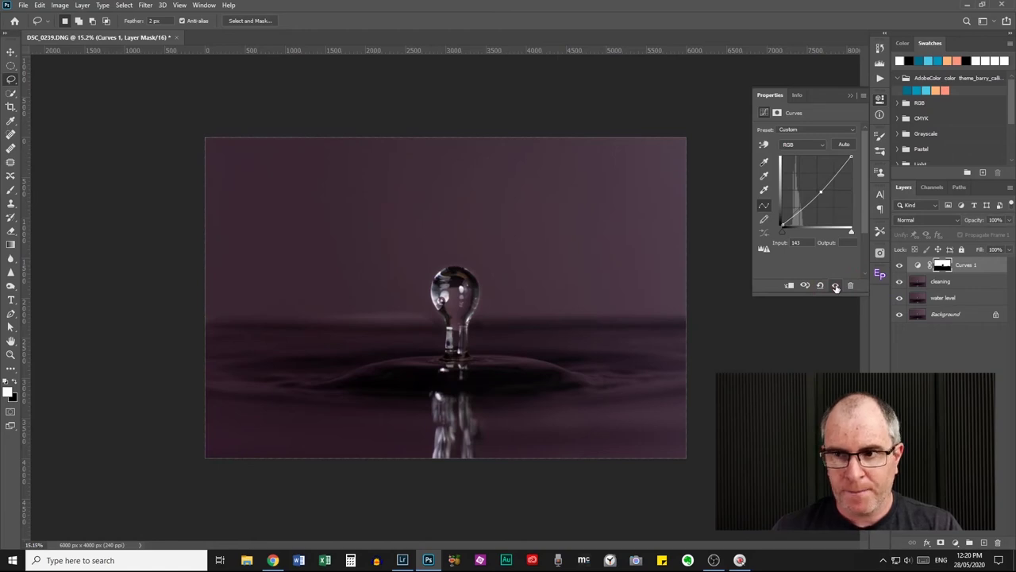
pyautogui.click(878, 100)
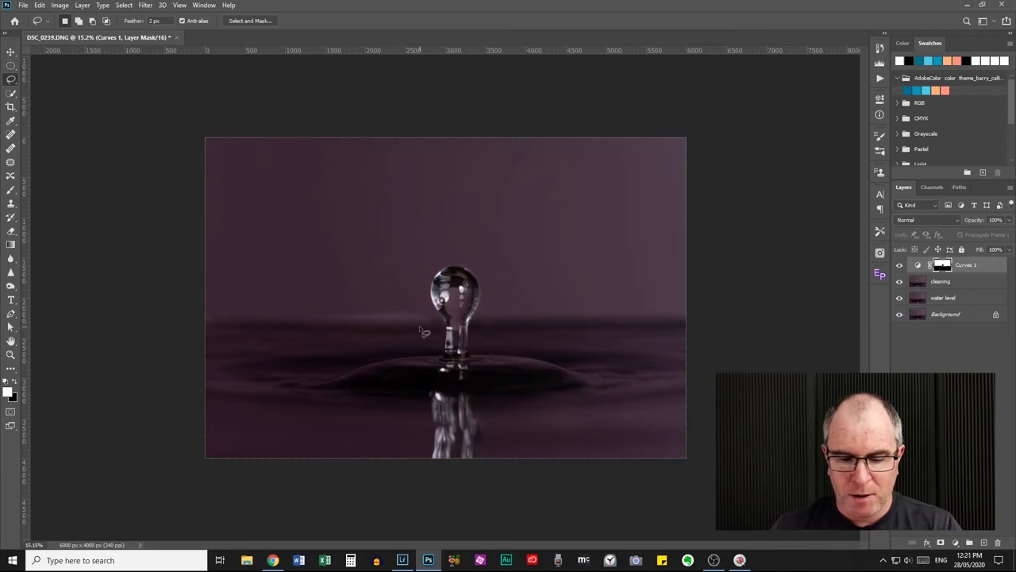
# Brush white onto the background curves mask along the waterline on both sides of the drop to darken the pale strip
pyautogui.press('b')
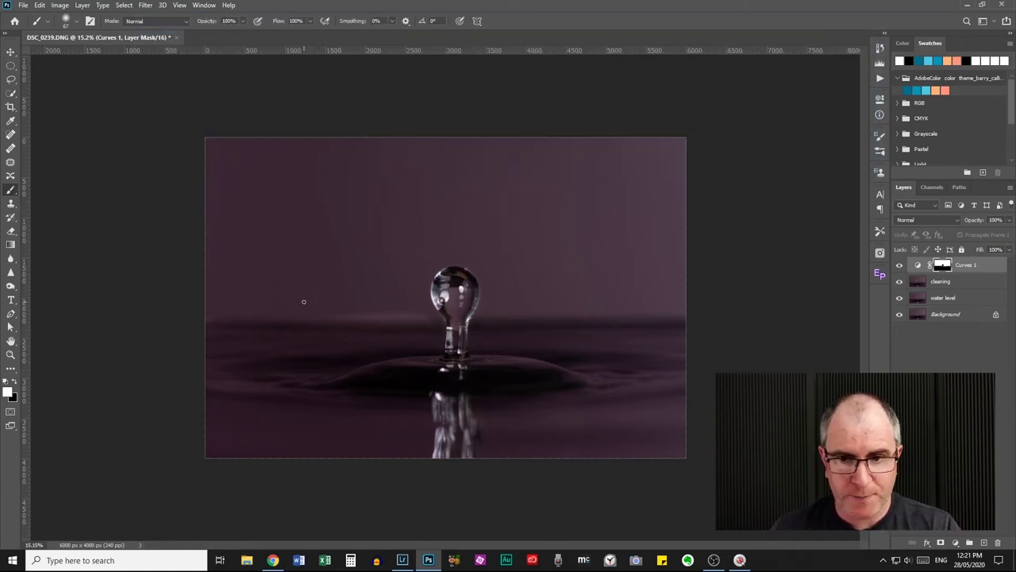
pyautogui.moveTo(304, 301)
pyautogui.mouseDown()
pyautogui.moveTo(347, 311)
pyautogui.moveTo(325, 288)
pyautogui.moveTo(363, 309)
pyautogui.moveTo(321, 311)
pyautogui.mouseUp()
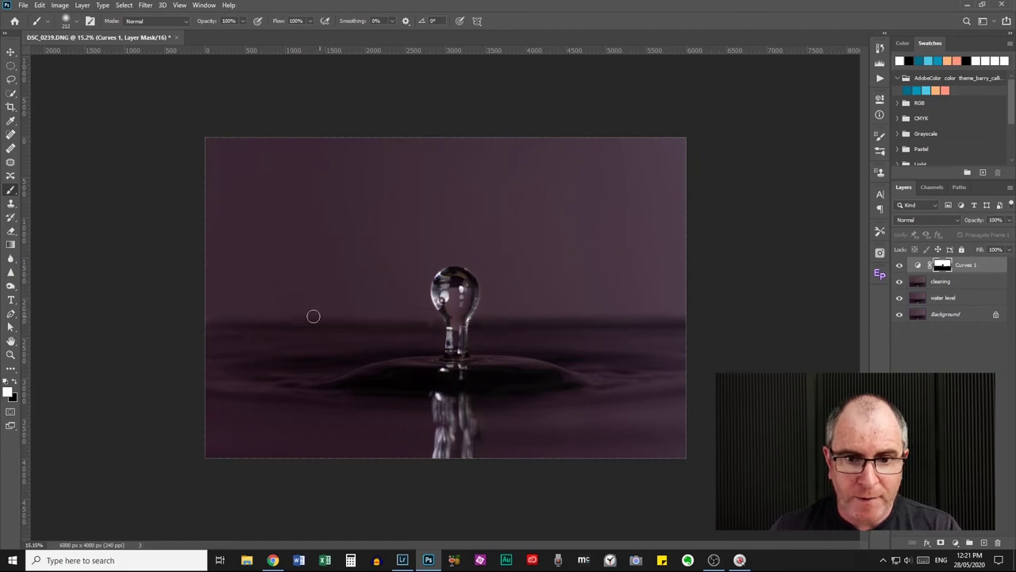
pyautogui.moveTo(212, 314); pyautogui.dragTo(428, 320)
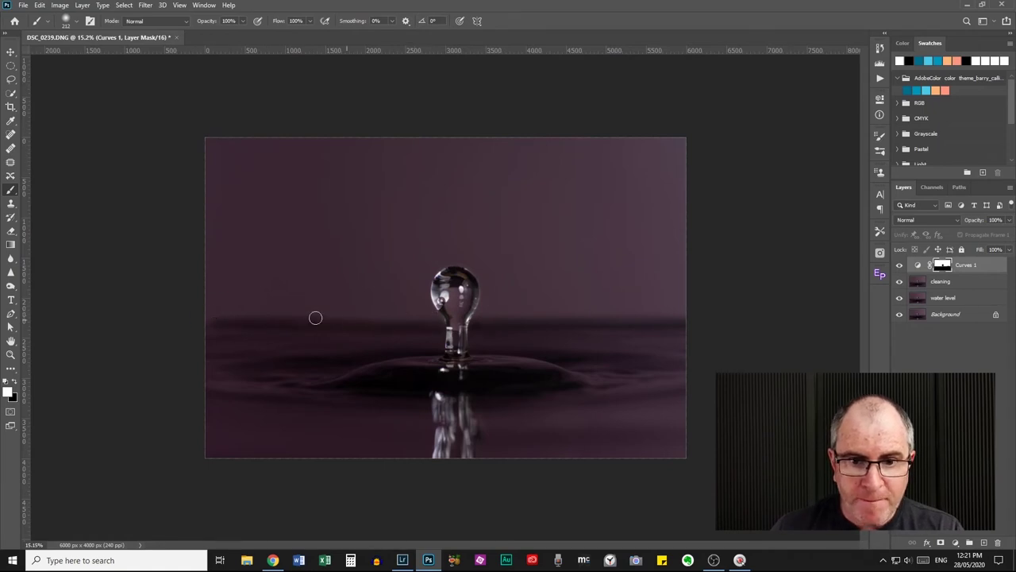
pyautogui.moveTo(265, 318)
pyautogui.mouseDown()
pyautogui.moveTo(324, 336)
pyautogui.moveTo(562, 348)
pyautogui.moveTo(483, 322)
pyautogui.moveTo(691, 311)
pyautogui.mouseUp()
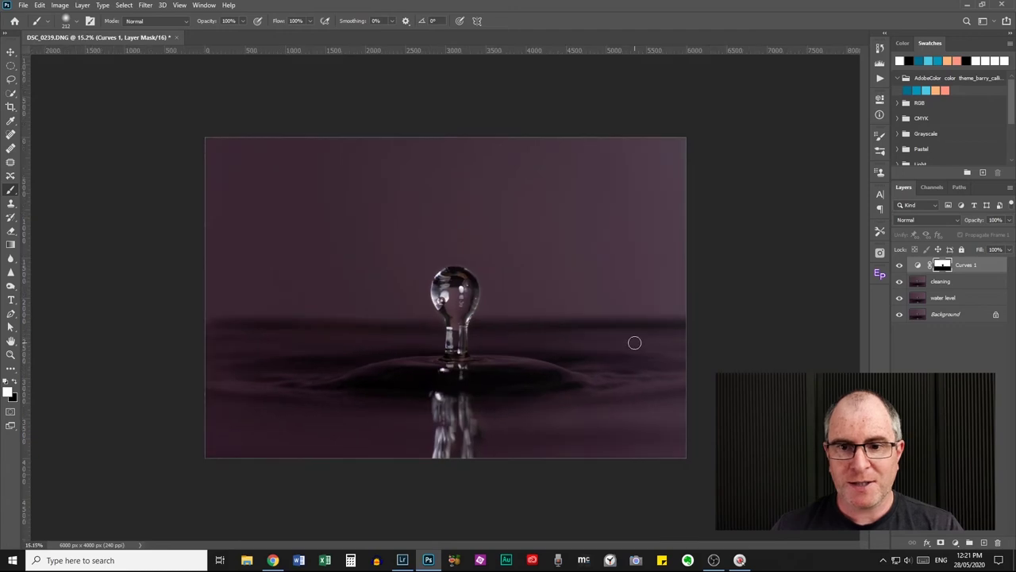
# Examine the darkened background around the drop's edge and the waterline, and compare the image with and without the curves layer
pyautogui.hotkey('ctrl', '-')
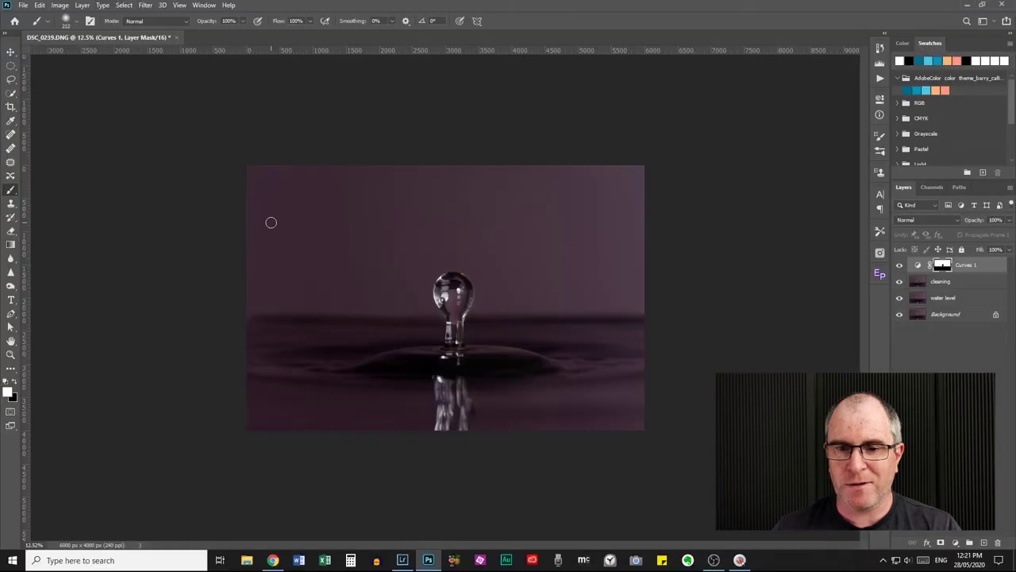
pyautogui.hotkey('ctrl', '+')
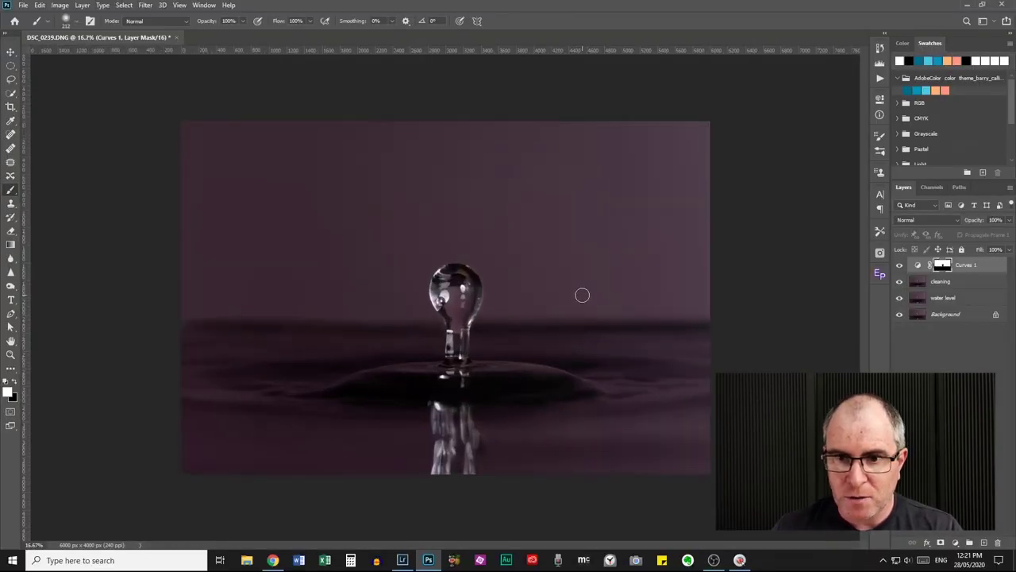
pyautogui.scroll(2, 582, 295)
pyautogui.scroll(1, 582, 295)
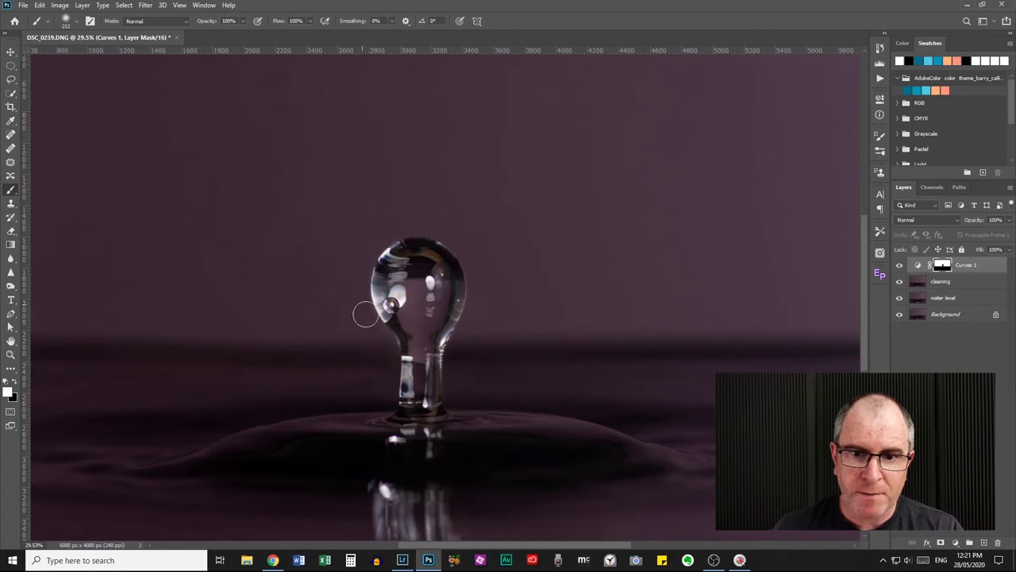
pyautogui.moveTo(389, 220); pyautogui.dragTo(397, 218)
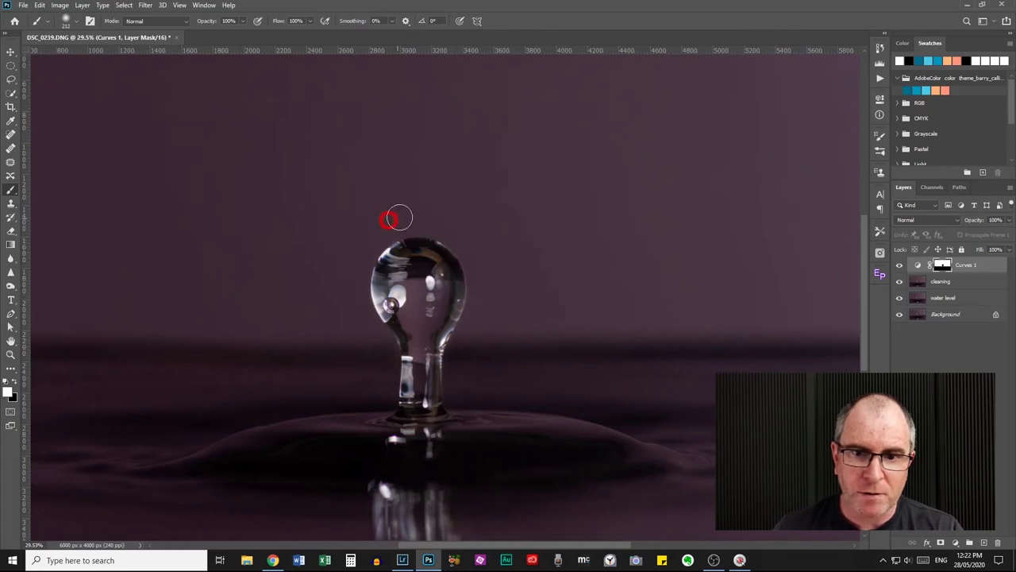
pyautogui.hotkey('ctrl', '-')
pyautogui.hotkey('ctrl', '-')
pyautogui.hotkey('ctrl', '-')
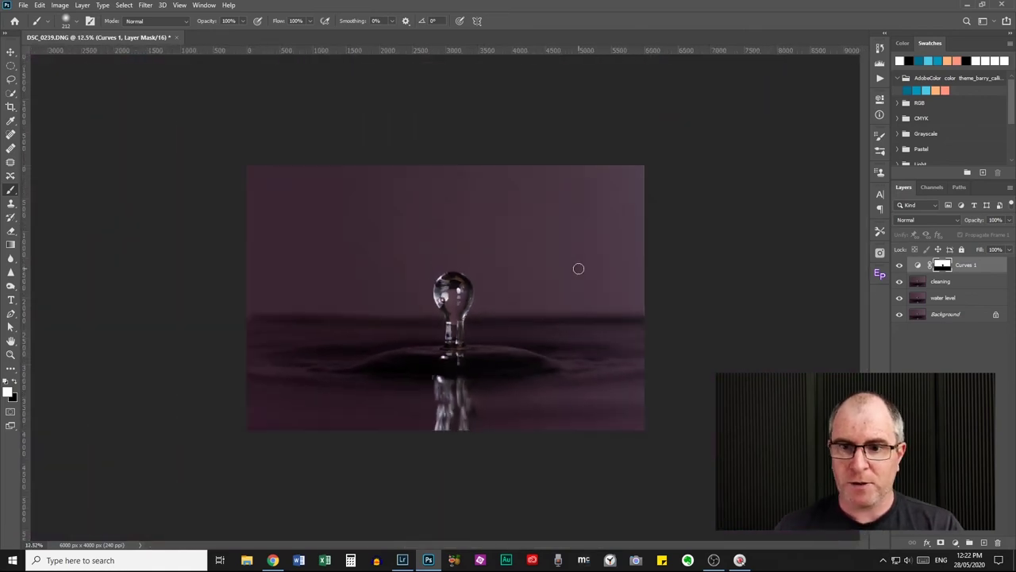
pyautogui.click(899, 266)
pyautogui.click(900, 266)
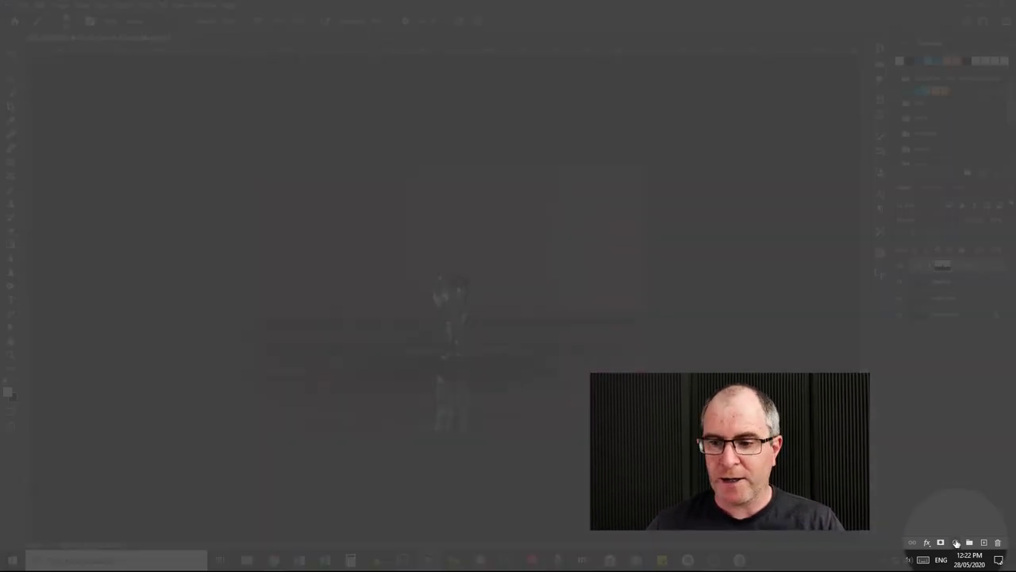
# Add a second Curves adjustment layer over the whole image and pull its midtones down at input 149 to darken it
pyautogui.click(956, 543)
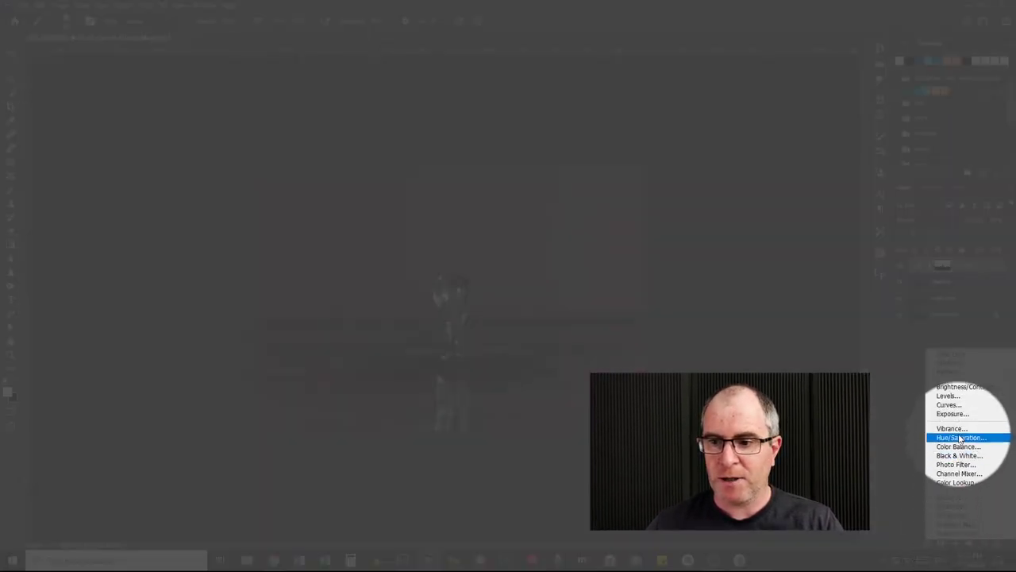
pyautogui.click(956, 405)
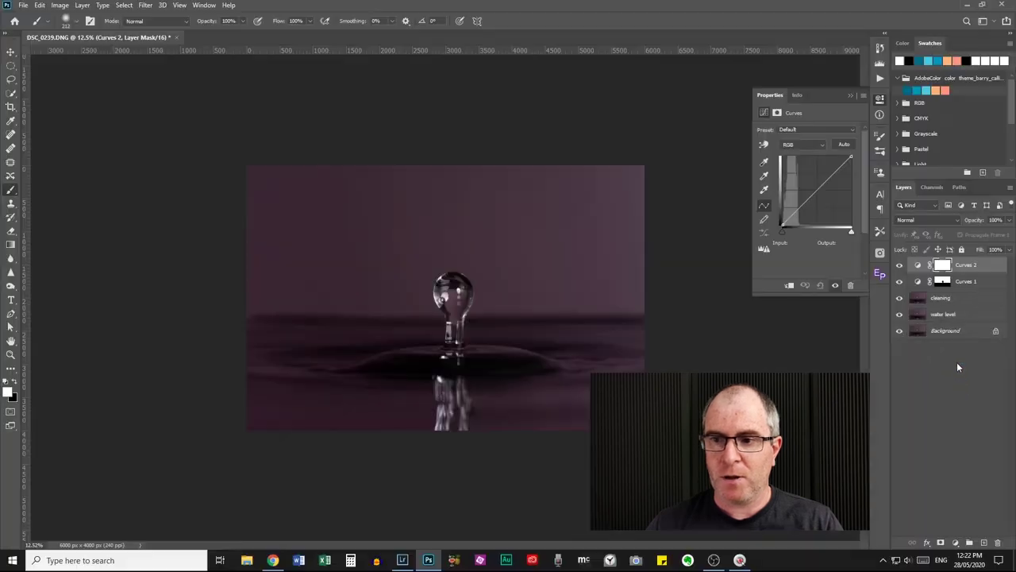
pyautogui.click(944, 265)
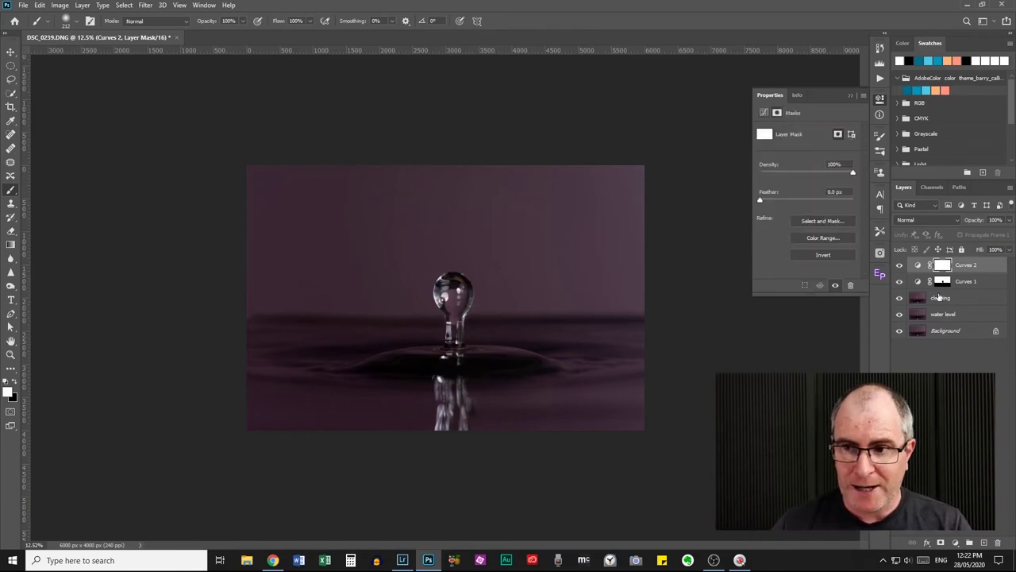
pyautogui.click(919, 265)
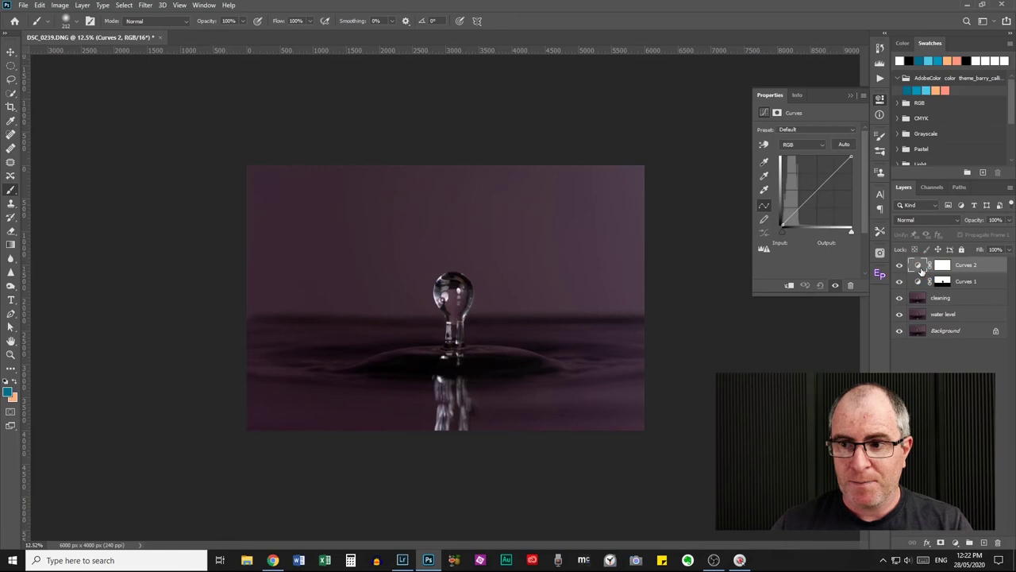
pyautogui.click(820, 190)
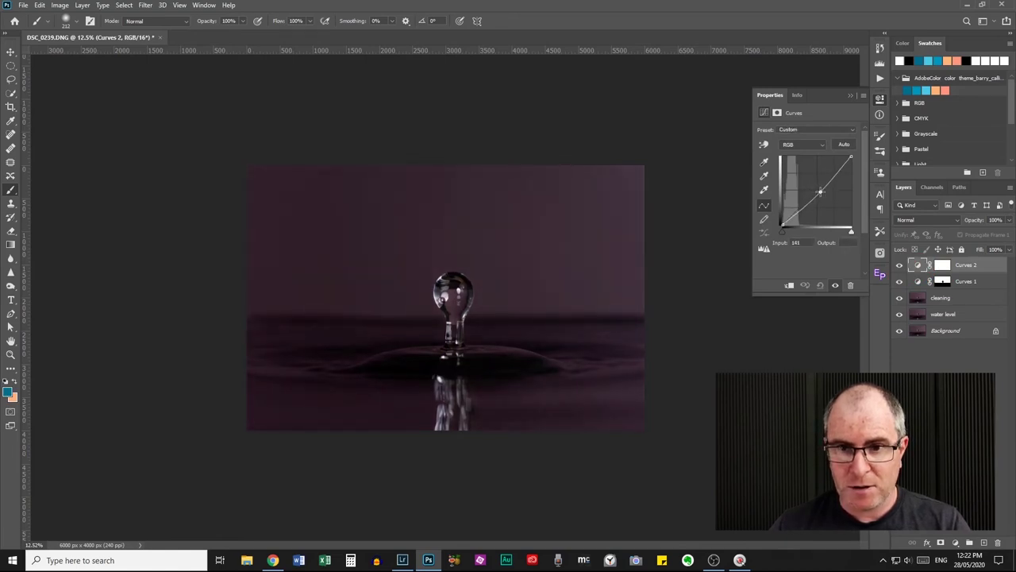
pyautogui.moveTo(820, 192); pyautogui.dragTo(823, 190)
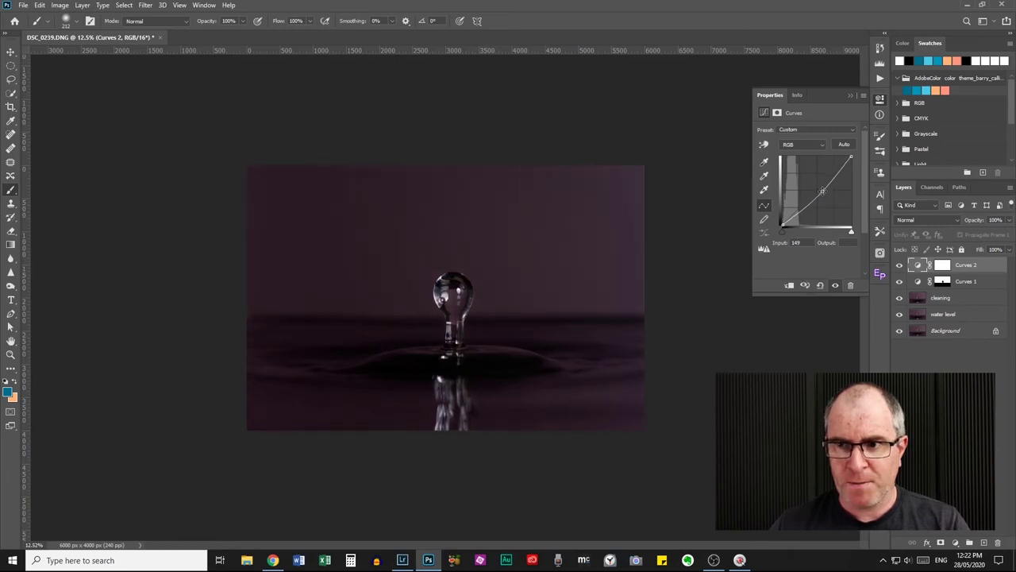
# Invert the second curves layer's mask to black so its darkening is hidden
pyautogui.click(879, 101)
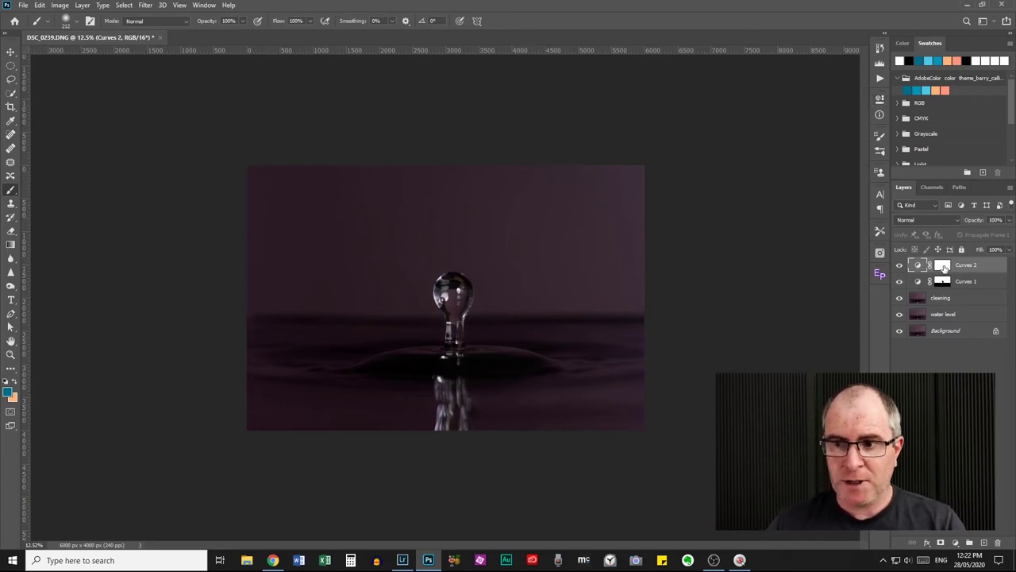
pyautogui.click(942, 266)
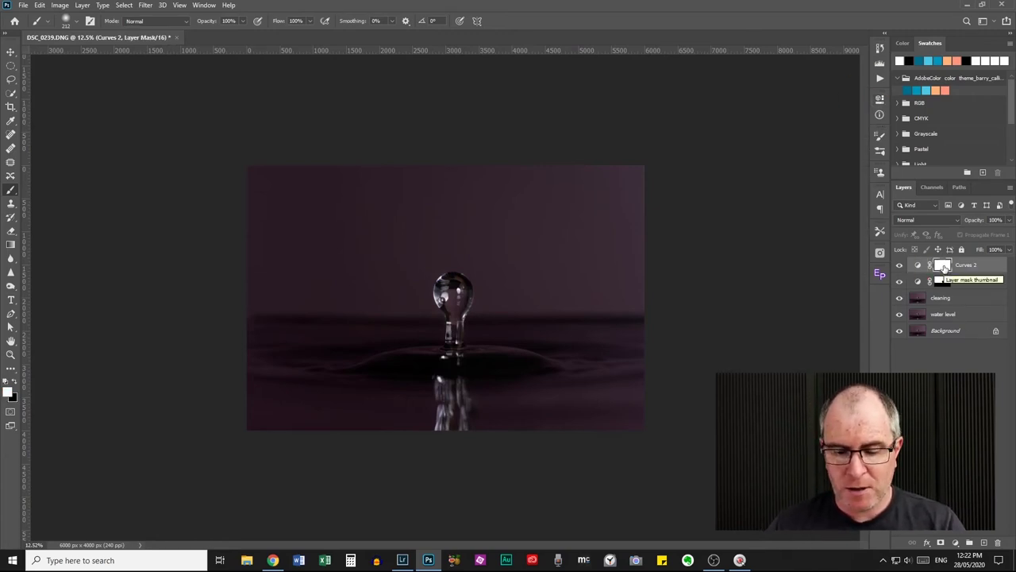
pyautogui.hotkey('ctrl', 'i')
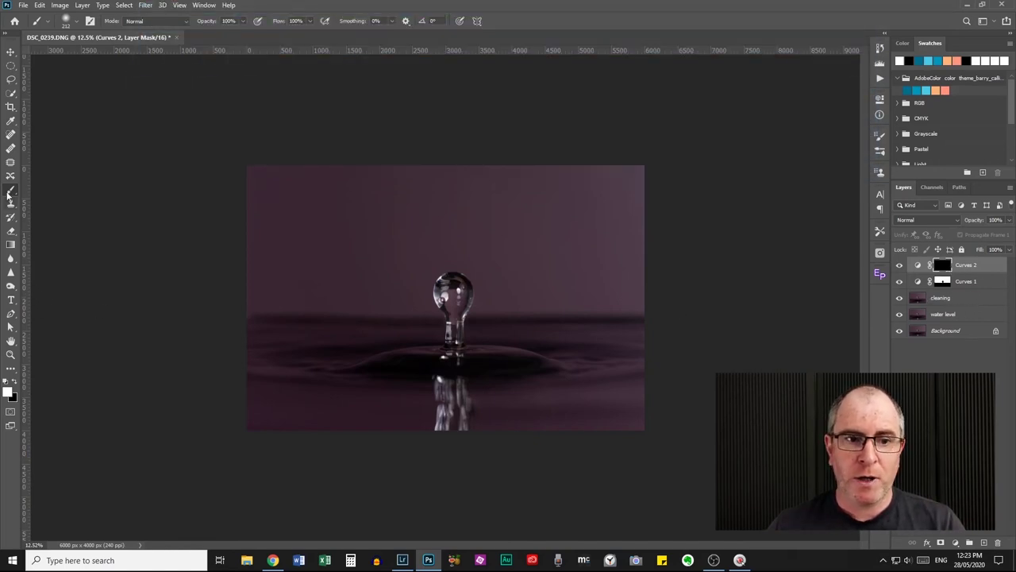
pyautogui.click(7, 394)
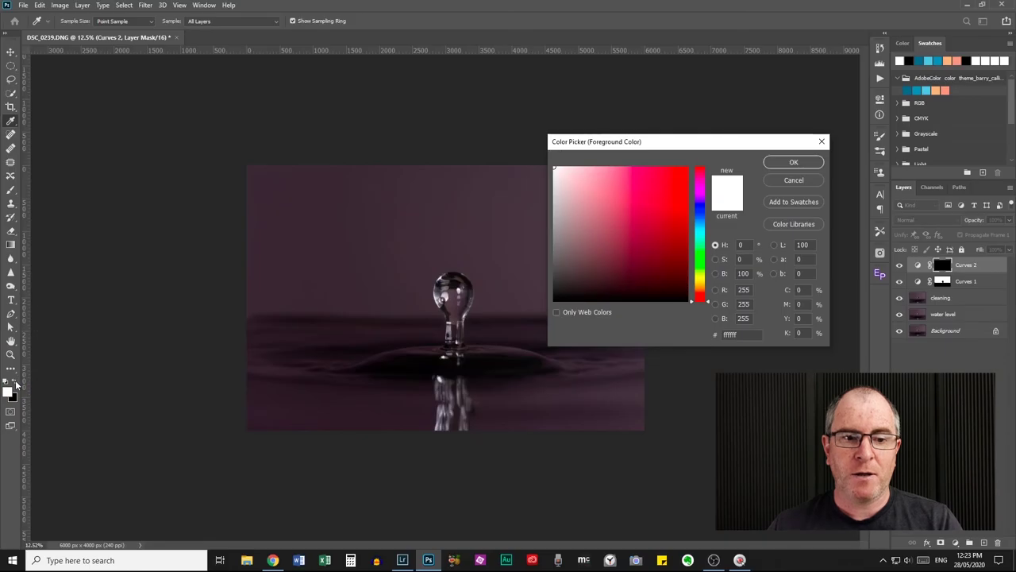
pyautogui.click(794, 180)
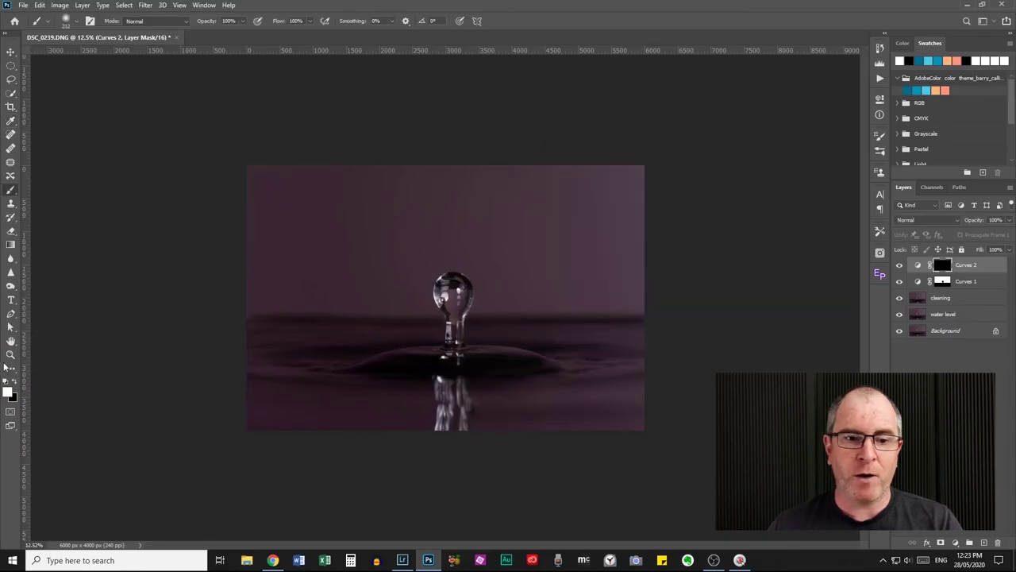
pyautogui.click(14, 386)
pyautogui.click(13, 386)
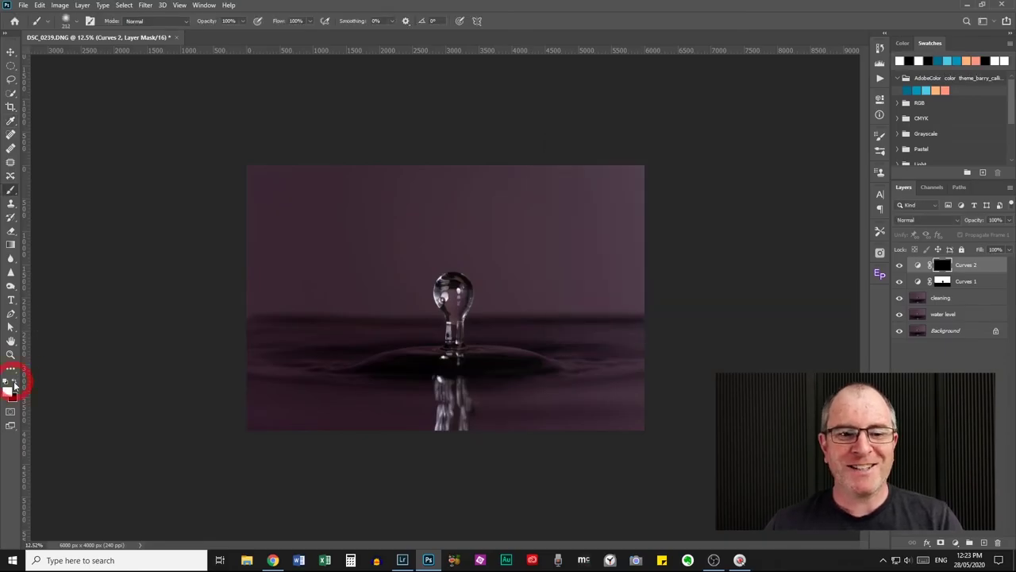
pyautogui.click(14, 386)
pyautogui.click(14, 386)
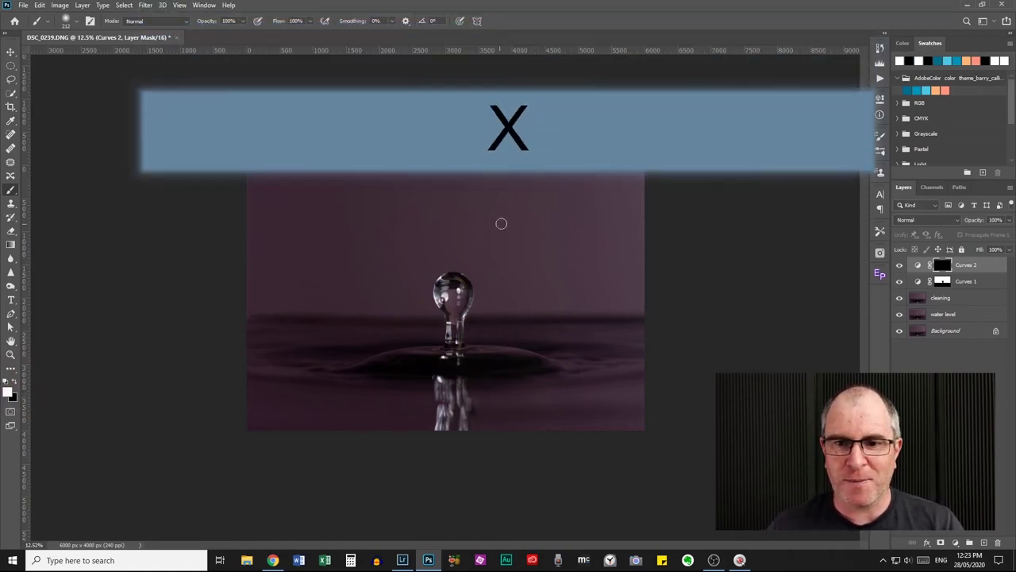
# Enlarge the brush, set its flow to 8% and paint white on the second curves mask over the bright upper-right background
pyautogui.moveTo(539, 221)
pyautogui.mouseDown()
pyautogui.moveTo(600, 226)
pyautogui.moveTo(609, 188)
pyautogui.mouseUp()
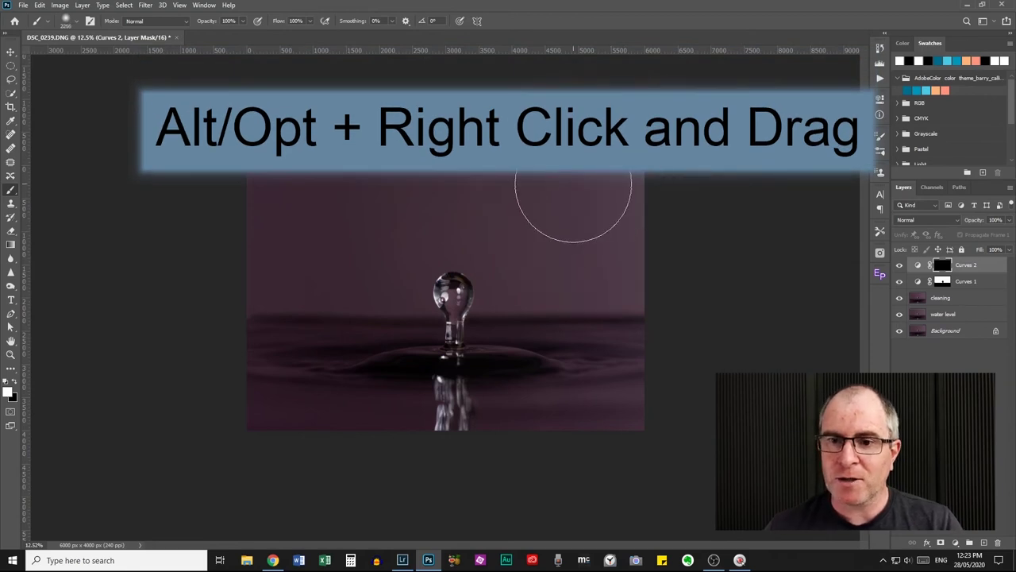
pyautogui.moveTo(672, 187); pyautogui.dragTo(675, 189)
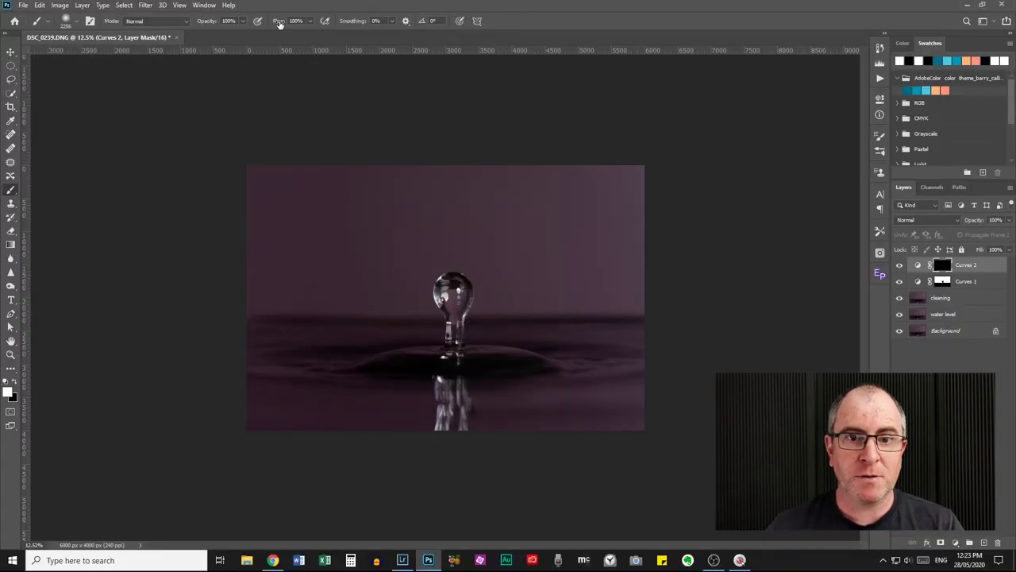
pyautogui.moveTo(278, 24); pyautogui.dragTo(269, 22)
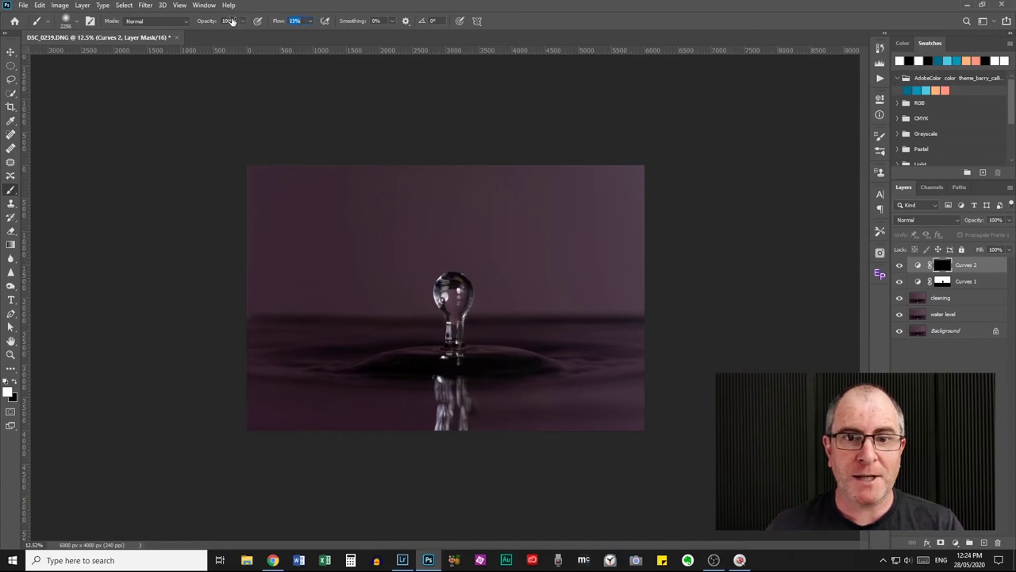
pyautogui.press('Return')
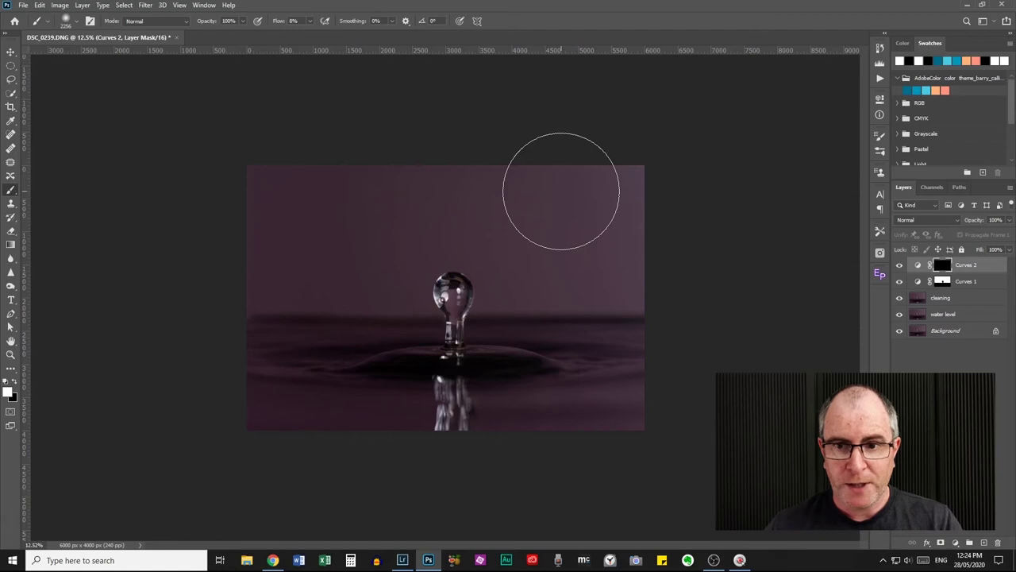
pyautogui.moveTo(679, 181)
pyautogui.mouseDown()
pyautogui.moveTo(672, 218)
pyautogui.moveTo(534, 197)
pyautogui.moveTo(633, 224)
pyautogui.moveTo(540, 224)
pyautogui.moveTo(675, 261)
pyautogui.moveTo(596, 265)
pyautogui.moveTo(579, 255)
pyautogui.moveTo(681, 251)
pyautogui.moveTo(545, 213)
pyautogui.moveTo(594, 192)
pyautogui.moveTo(601, 200)
pyautogui.moveTo(558, 206)
pyautogui.moveTo(663, 221)
pyautogui.moveTo(574, 240)
pyautogui.moveTo(679, 247)
pyautogui.moveTo(566, 247)
pyautogui.moveTo(657, 243)
pyautogui.moveTo(576, 203)
pyautogui.moveTo(654, 195)
pyautogui.moveTo(744, 263)
pyautogui.moveTo(629, 197)
pyautogui.moveTo(418, 183)
pyautogui.moveTo(447, 197)
pyautogui.moveTo(695, 192)
pyautogui.moveTo(714, 231)
pyautogui.moveTo(424, 208)
pyautogui.moveTo(578, 207)
pyautogui.moveTo(591, 239)
pyautogui.moveTo(533, 247)
pyautogui.moveTo(570, 260)
pyautogui.mouseUp()
pyautogui.click(626, 212)
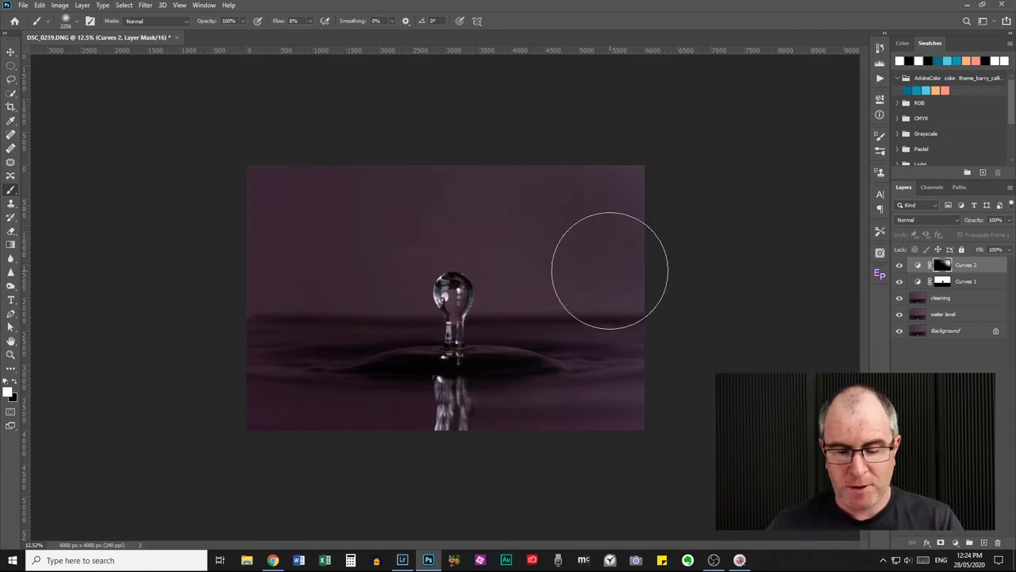
# Shrink the brush and paint white on the second curves mask along the photo's right edge above the waterline
pyautogui.keyDown('alt'); pyautogui.rightClick(610, 270); pyautogui.keyUp('alt')
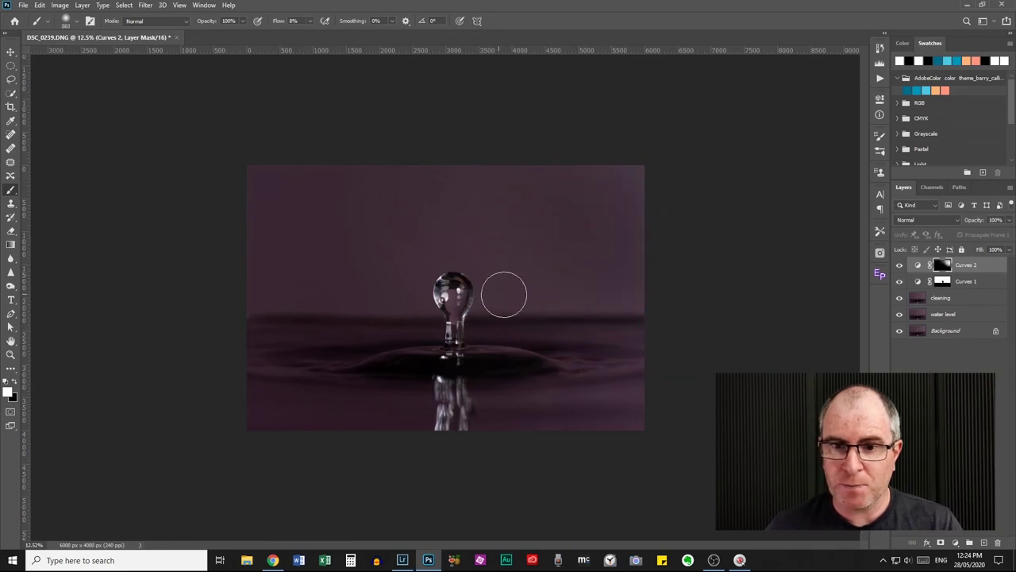
pyautogui.click(674, 297)
pyautogui.click(665, 296)
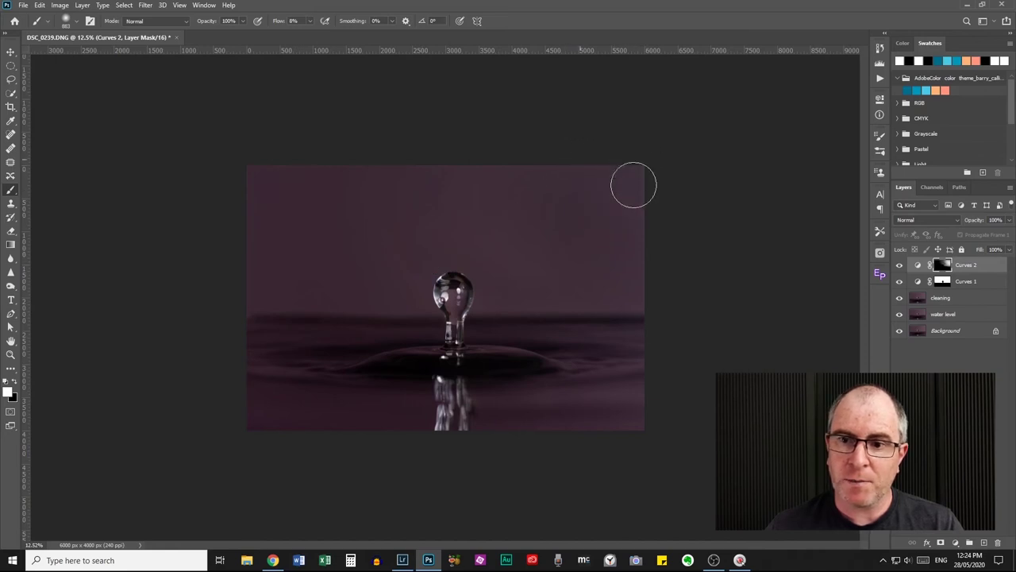
# Examine the evenness of the background around the drop and up to the top edge, and compare it with and without the second curves layer
pyautogui.scroll(-2, 517, 352)
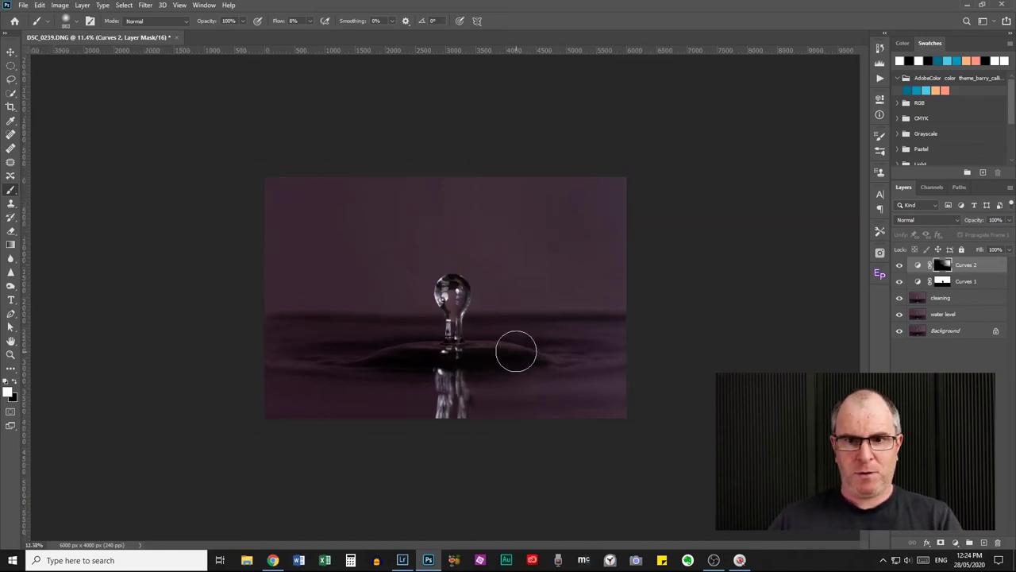
pyautogui.scroll(3, 629, 330)
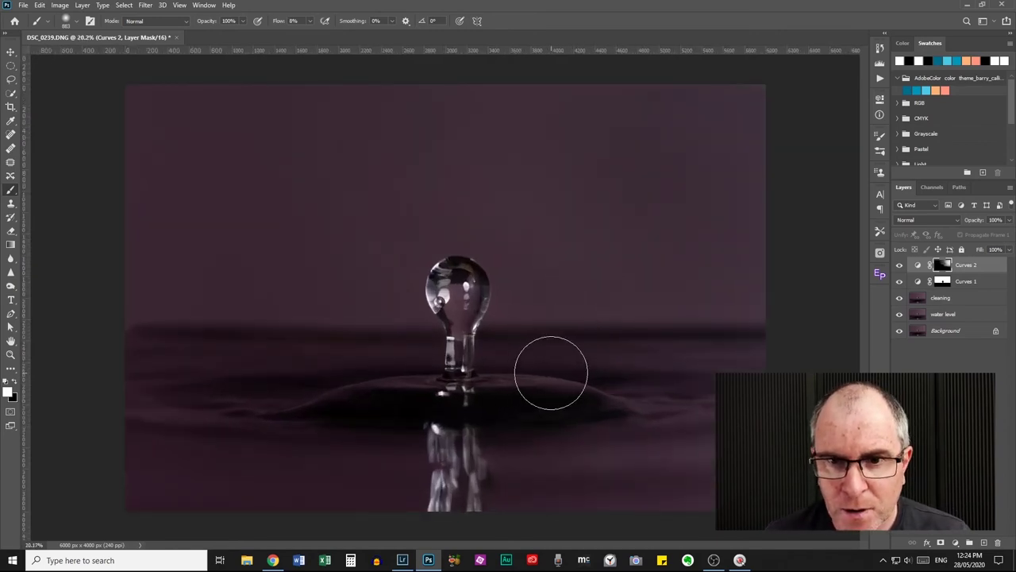
pyautogui.scroll(-1, 551, 371)
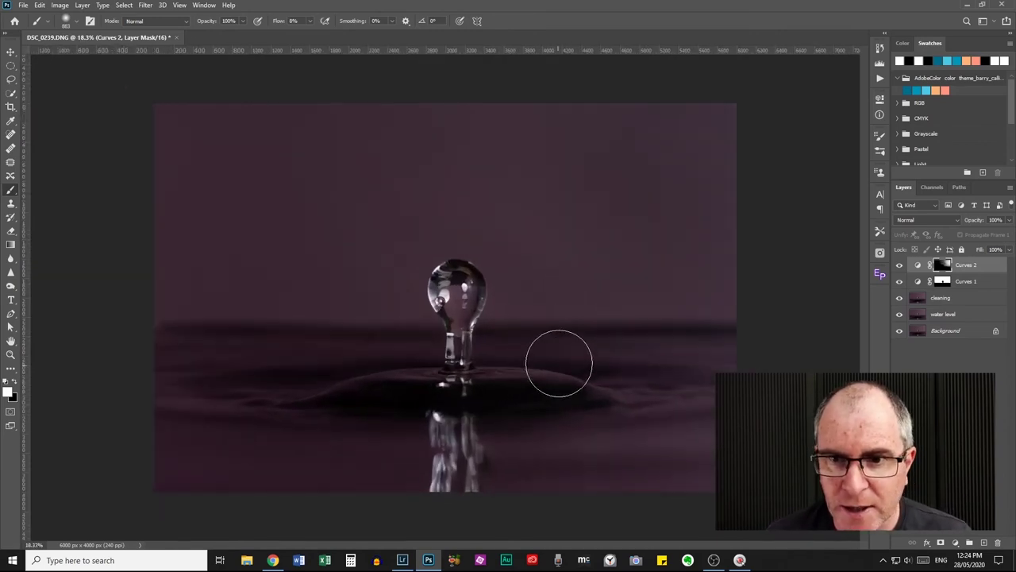
pyautogui.scroll(2, 556, 367)
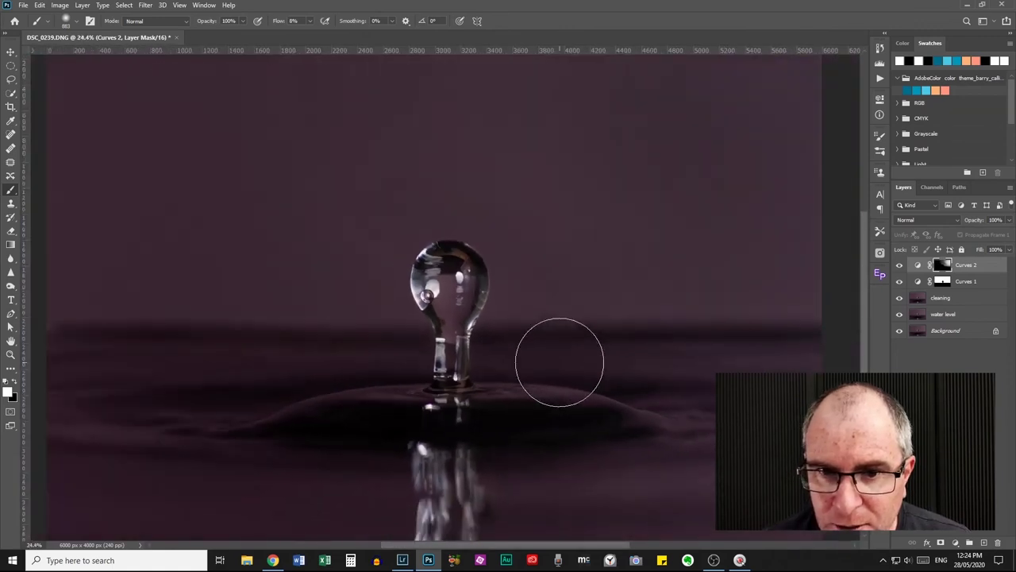
pyautogui.scroll(-2, 561, 359)
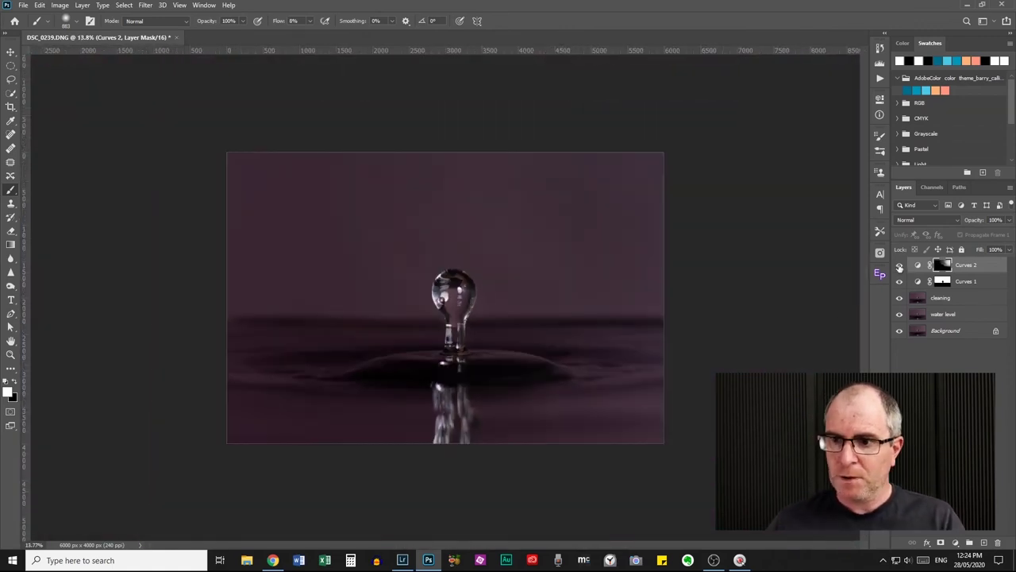
pyautogui.click(899, 266)
pyautogui.click(900, 266)
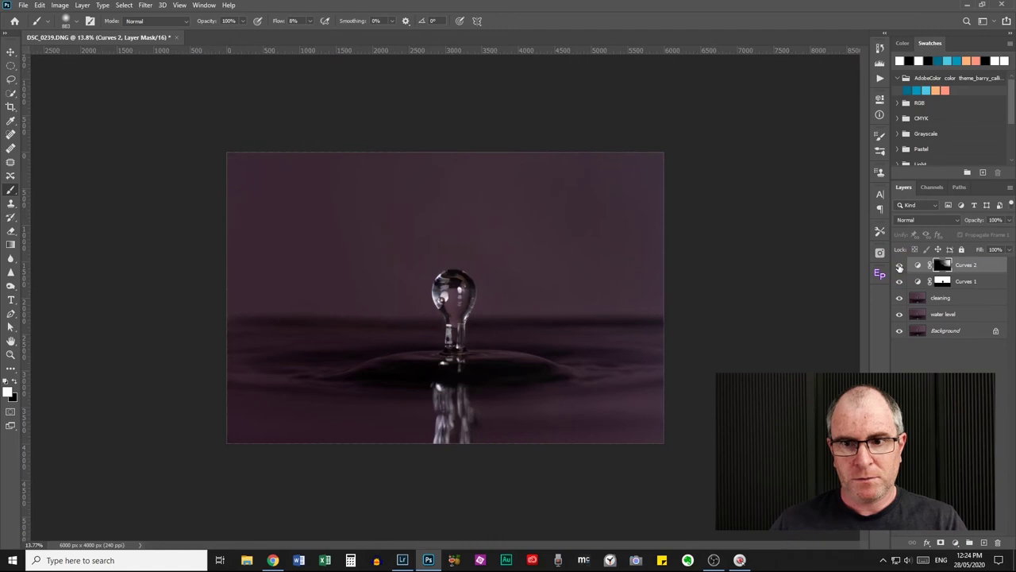
pyautogui.click(899, 266)
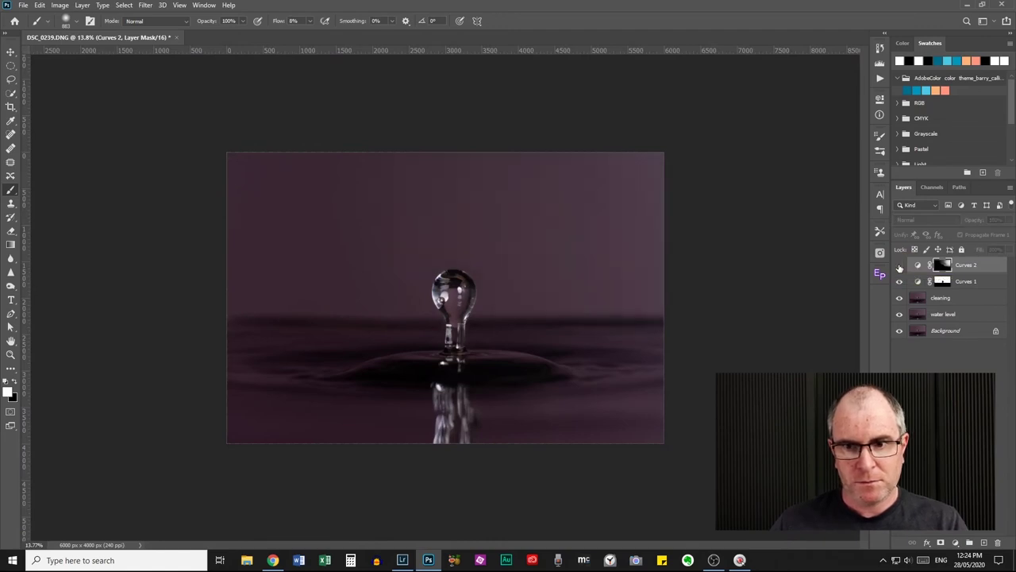
pyautogui.click(900, 266)
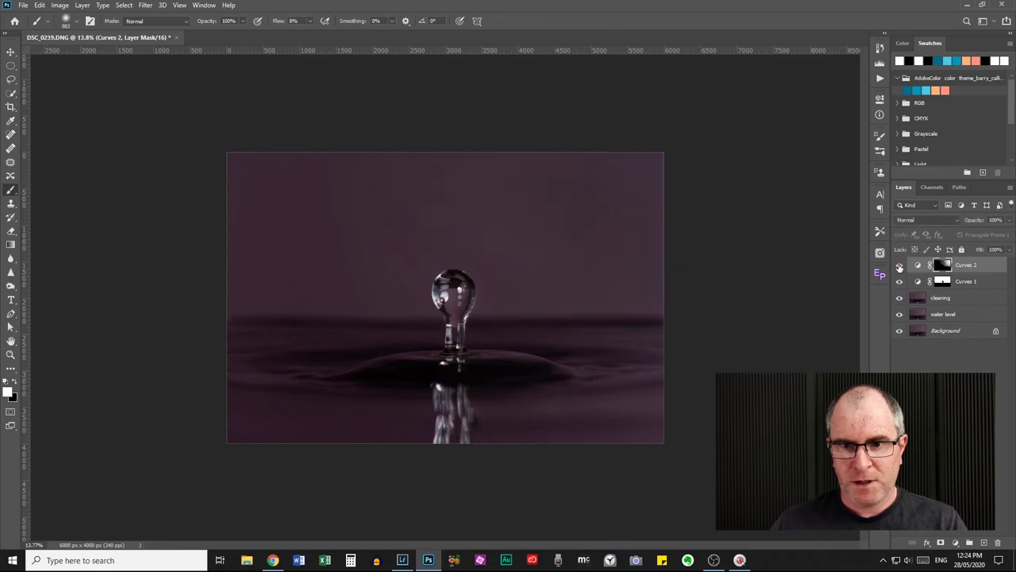
pyautogui.scroll(4, 597, 249)
pyautogui.scroll(2, 600, 256)
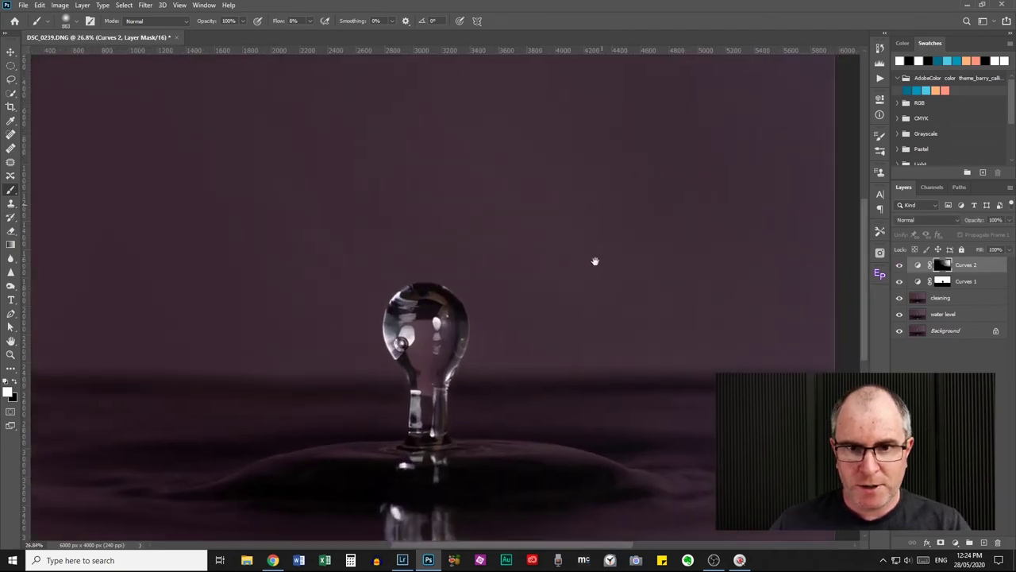
pyautogui.moveTo(595, 261); pyautogui.dragTo(606, 342)
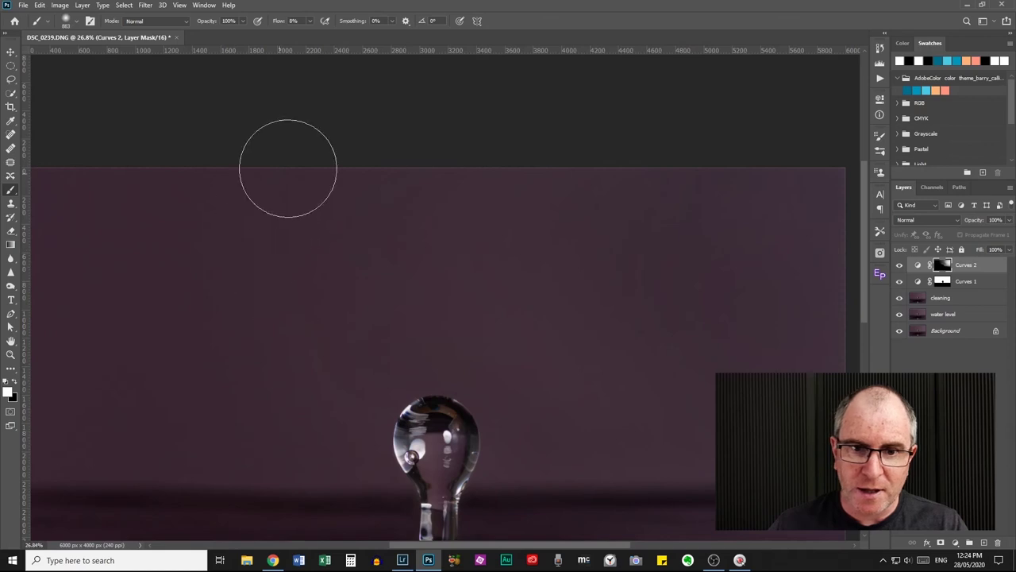
pyautogui.scroll(-4, 569, 291)
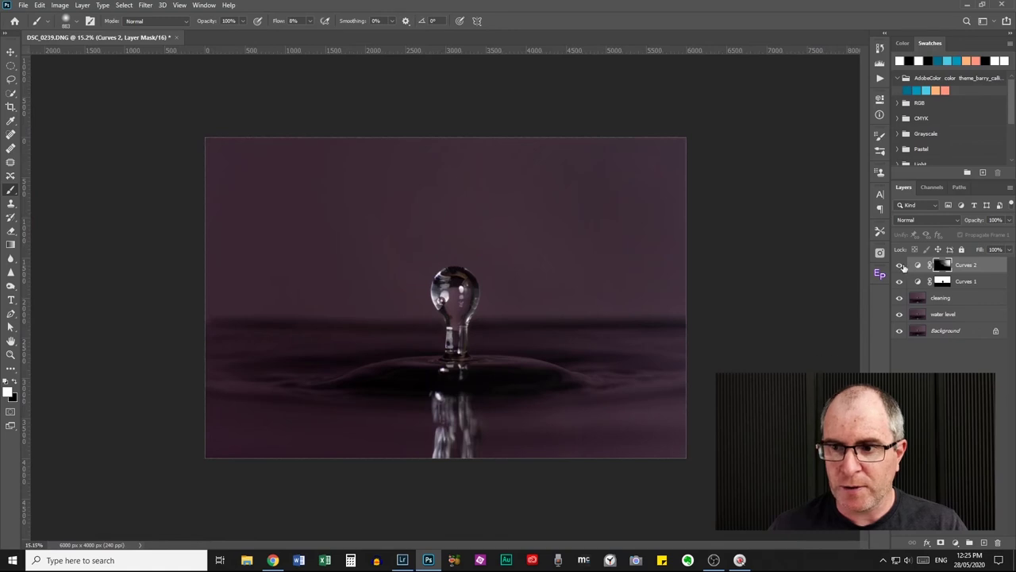
# Delete the brushed second curves layer and add a fresh Curves adjustment layer above the first one
pyautogui.moveTo(962, 269); pyautogui.dragTo(999, 543)
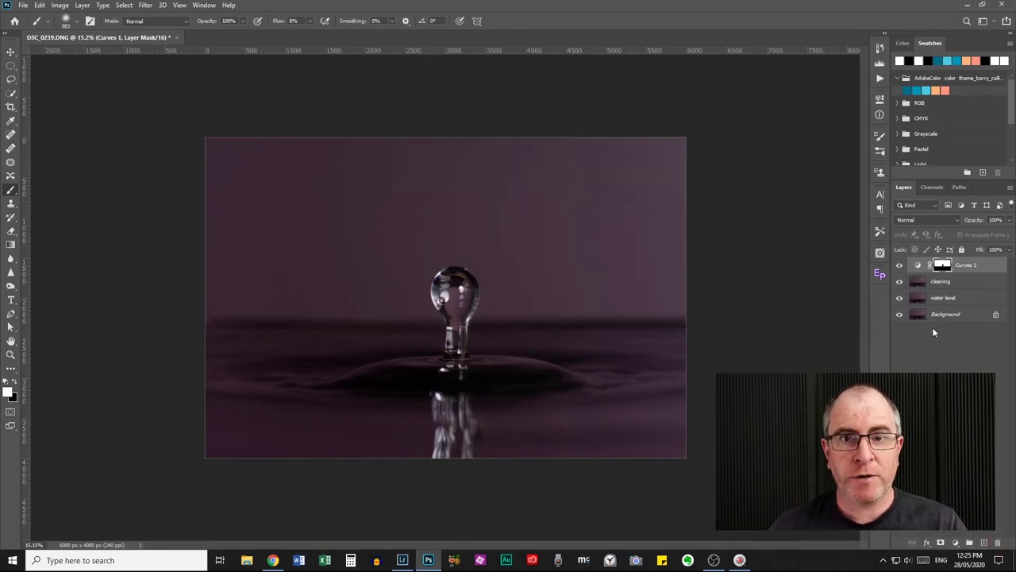
pyautogui.click(957, 540)
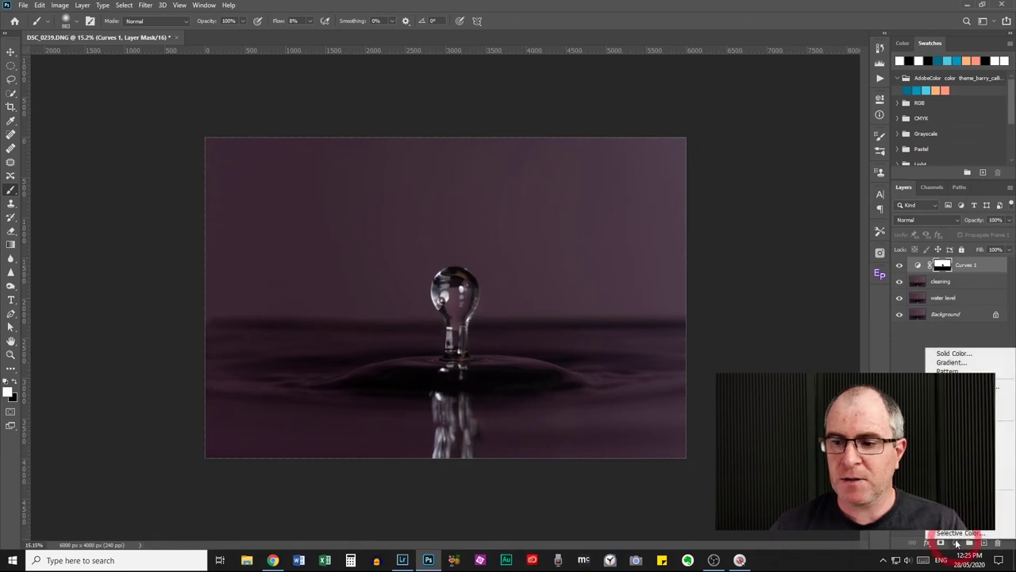
pyautogui.click(960, 405)
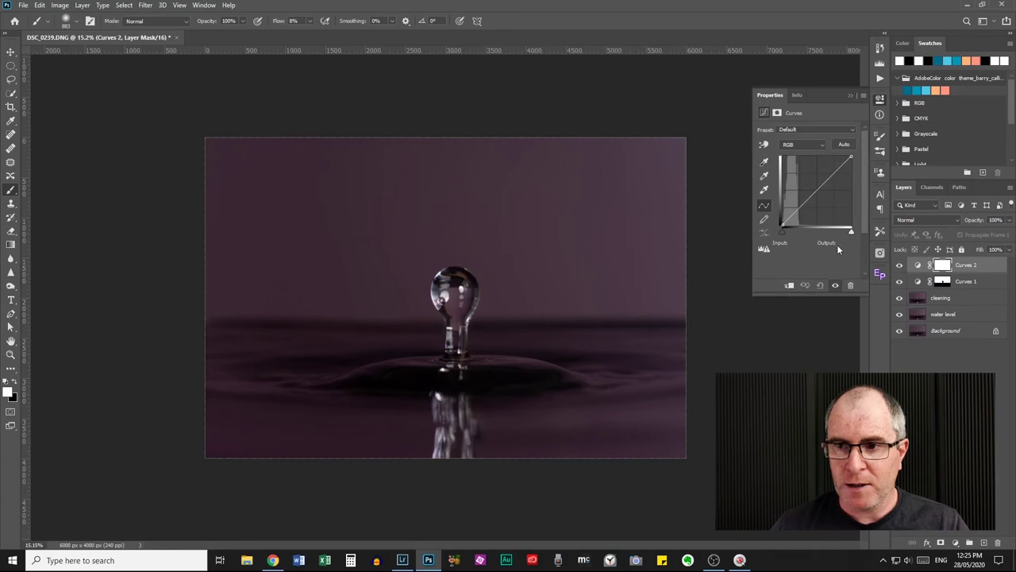
pyautogui.click(879, 100)
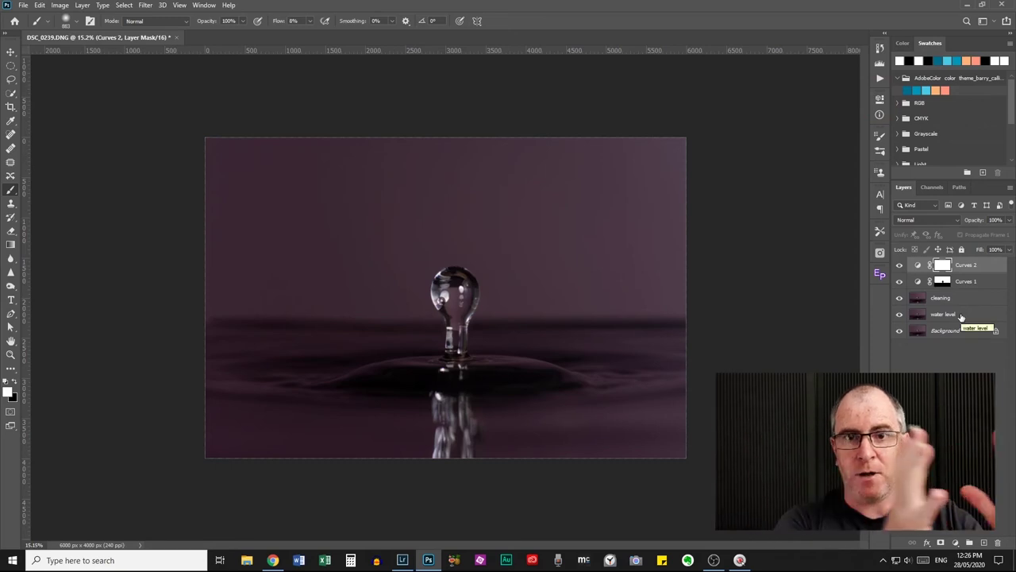
# Pull the new curves layer's midtones down at input 142 to darken the whole image moderately
pyautogui.click(918, 266)
pyautogui.doubleClick(919, 266)
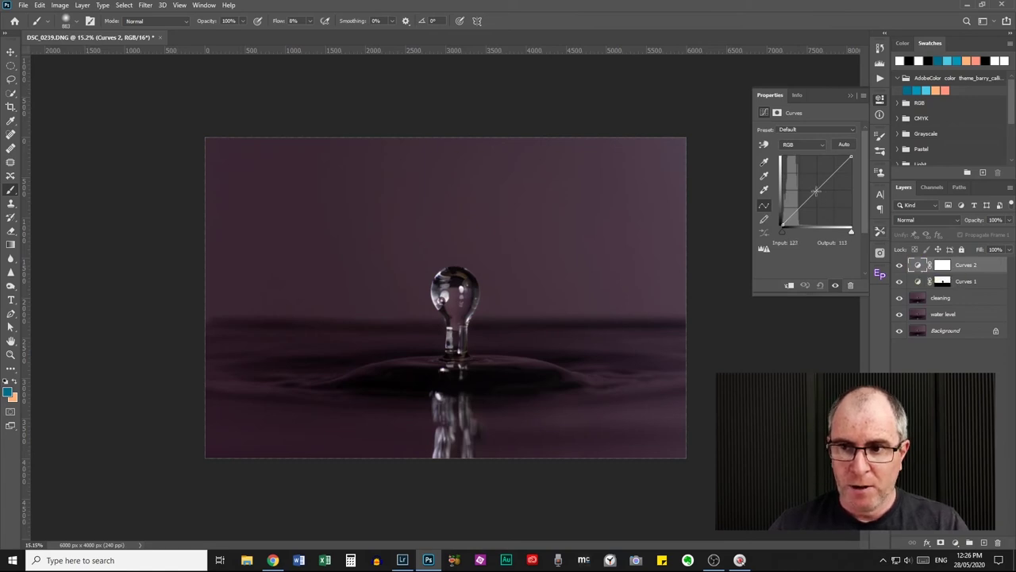
pyautogui.moveTo(818, 189); pyautogui.dragTo(821, 191)
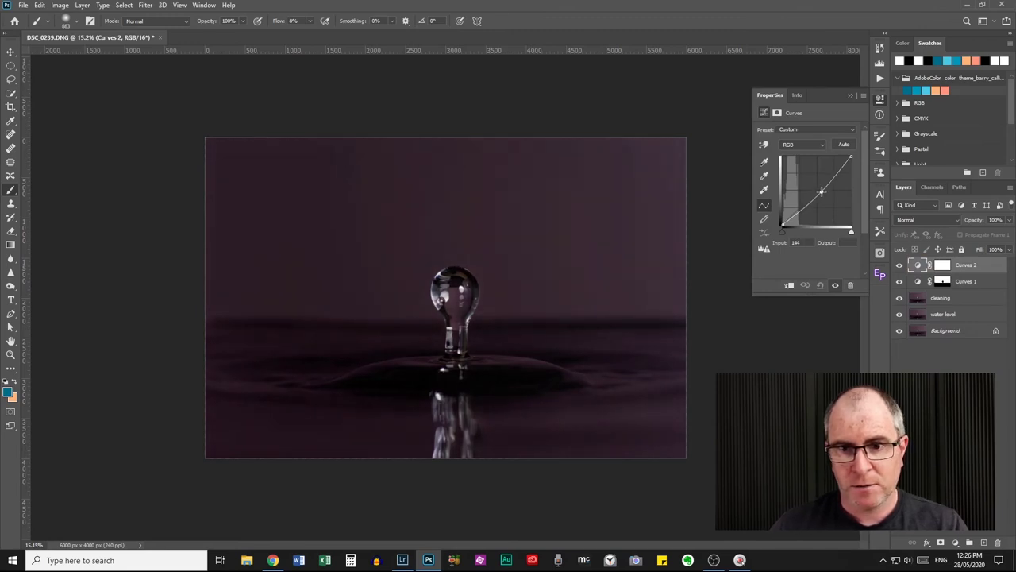
pyautogui.moveTo(821, 193); pyautogui.dragTo(820, 189)
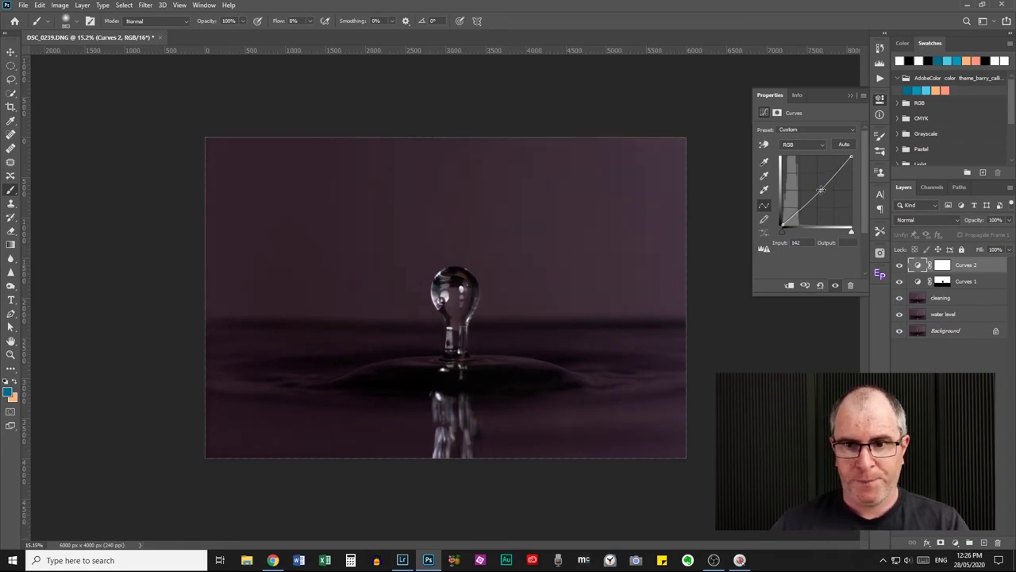
pyautogui.scroll(2, 358, 296)
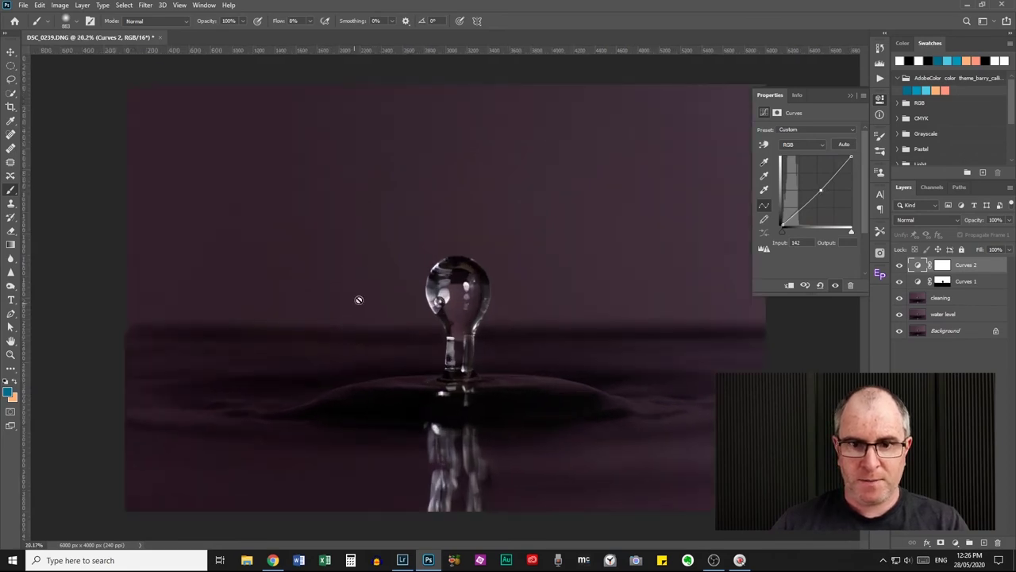
pyautogui.scroll(-2, 347, 306)
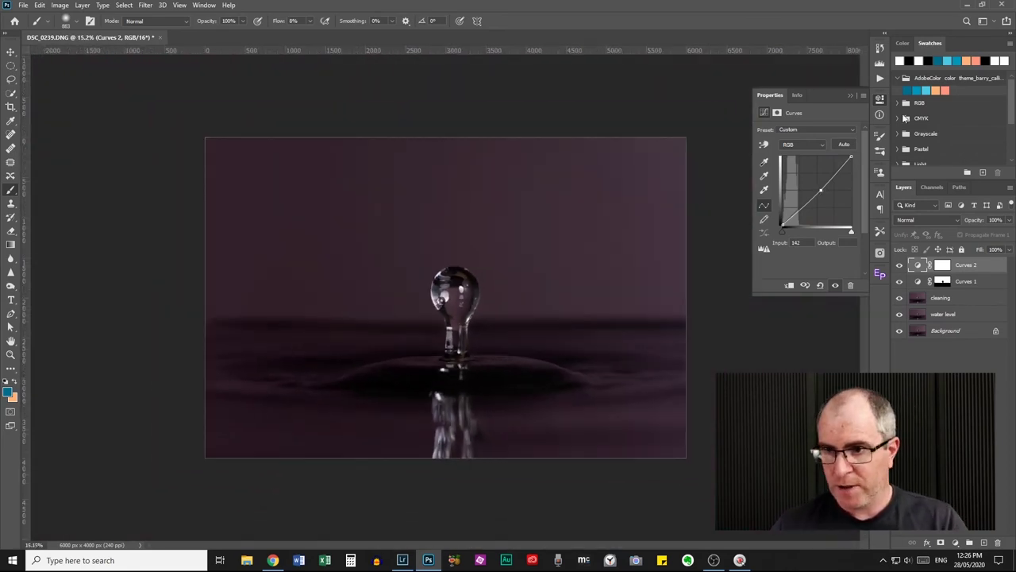
pyautogui.click(882, 101)
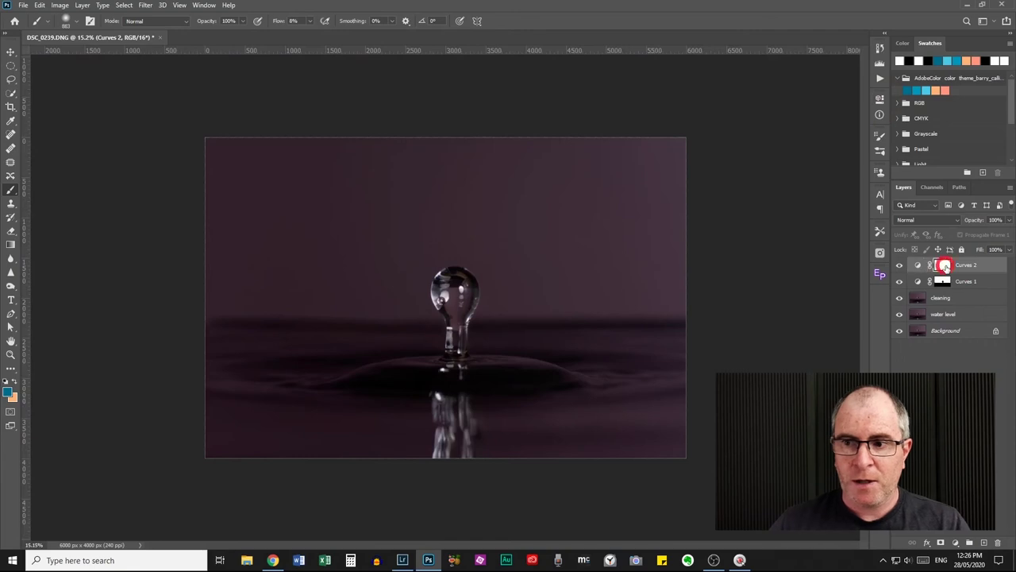
# Draw a linear black-to-transparent gradient on the second curves mask, from the photo's left edge straight across to its right edge
pyautogui.click(943, 265)
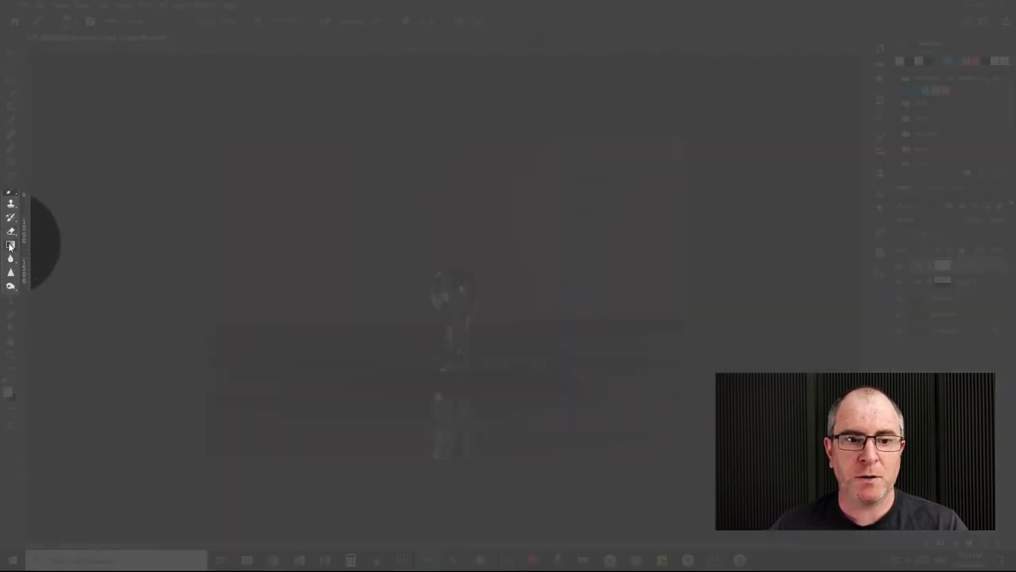
pyautogui.click(11, 245)
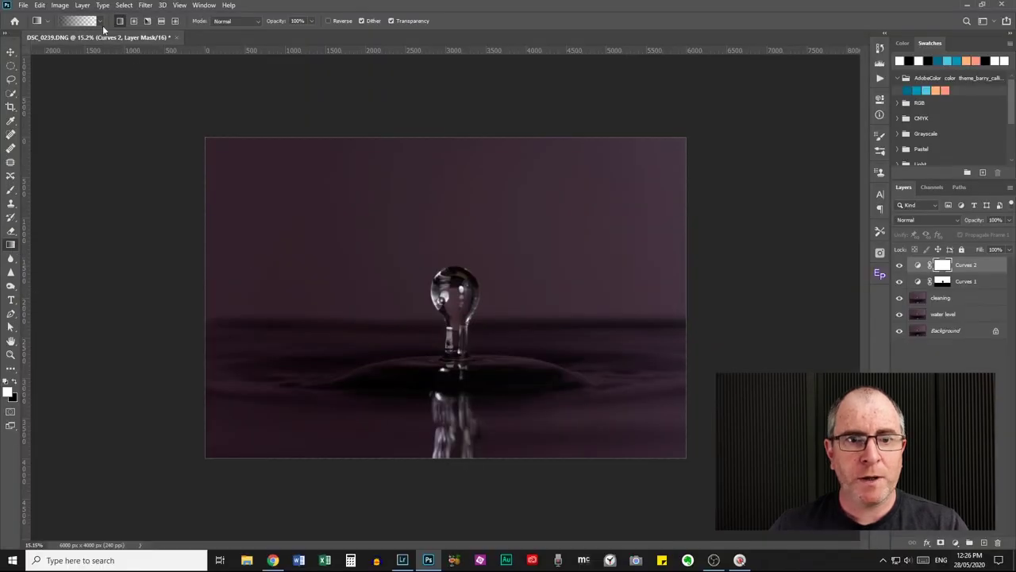
pyautogui.click(101, 22)
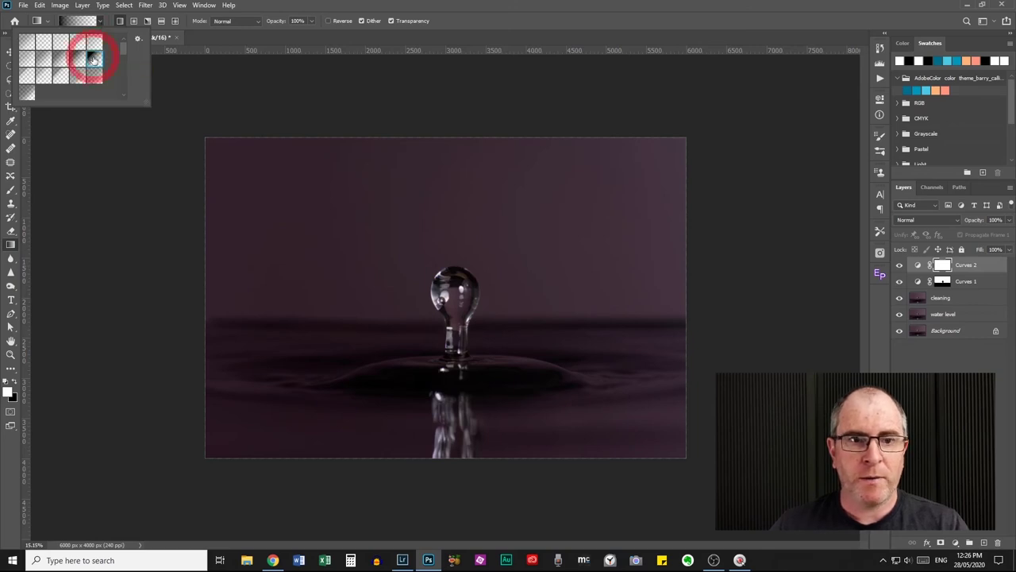
pyautogui.click(93, 59)
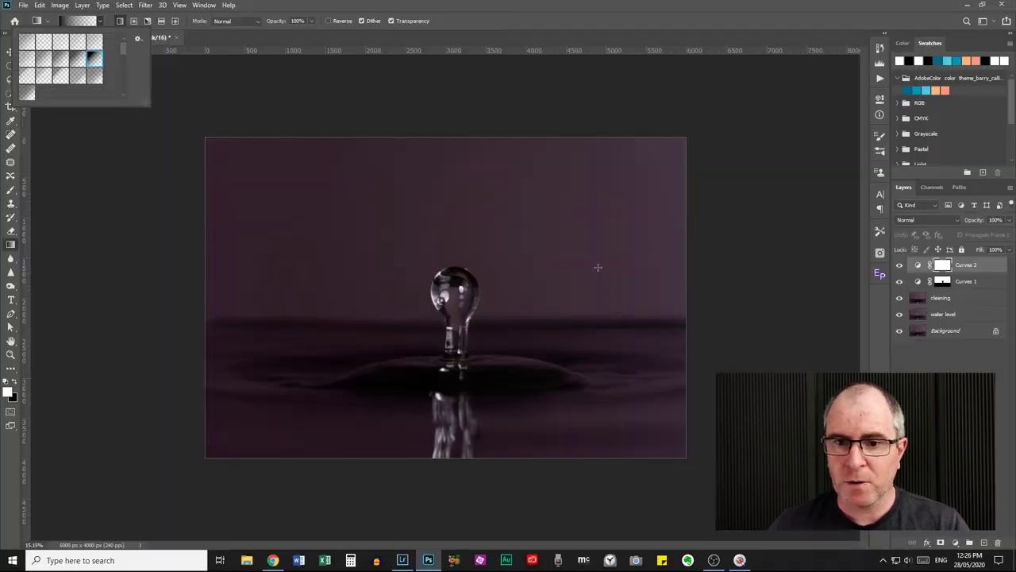
pyautogui.click(98, 21)
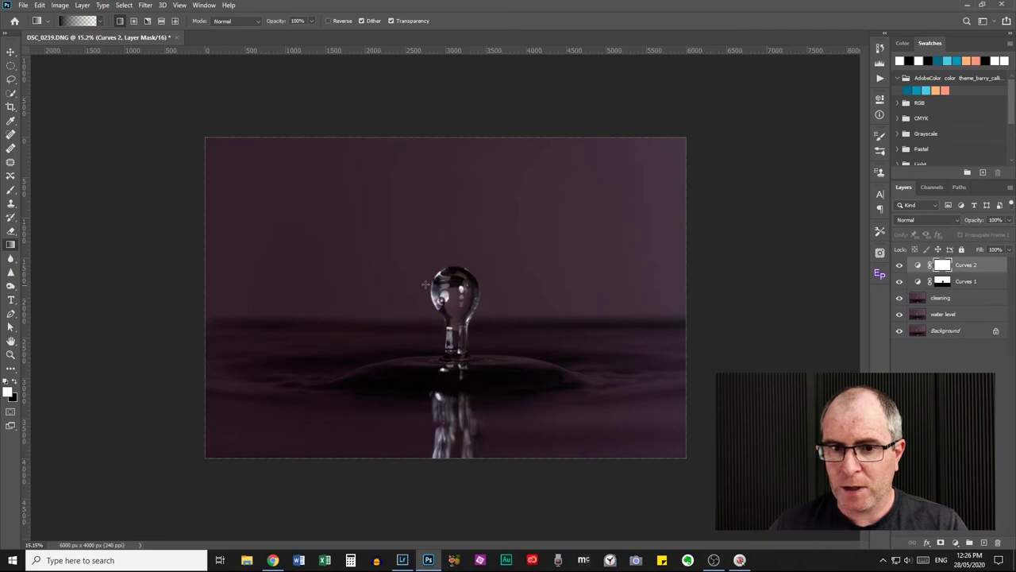
pyautogui.moveTo(204, 295); pyautogui.dragTo(686, 295)
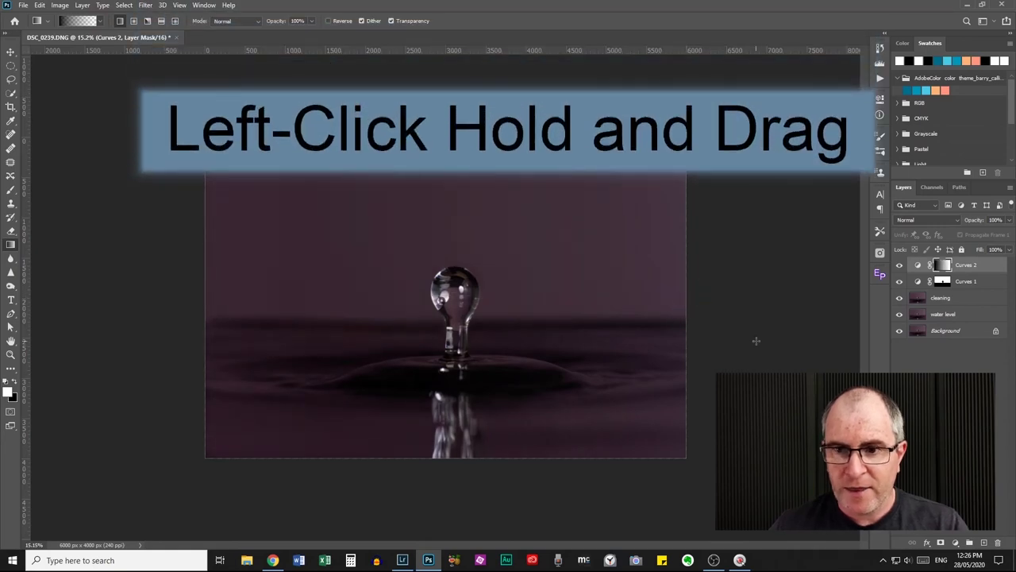
# Compare the photo with and without the second curves layer and check how evenly the background is darkened
pyautogui.click(900, 265)
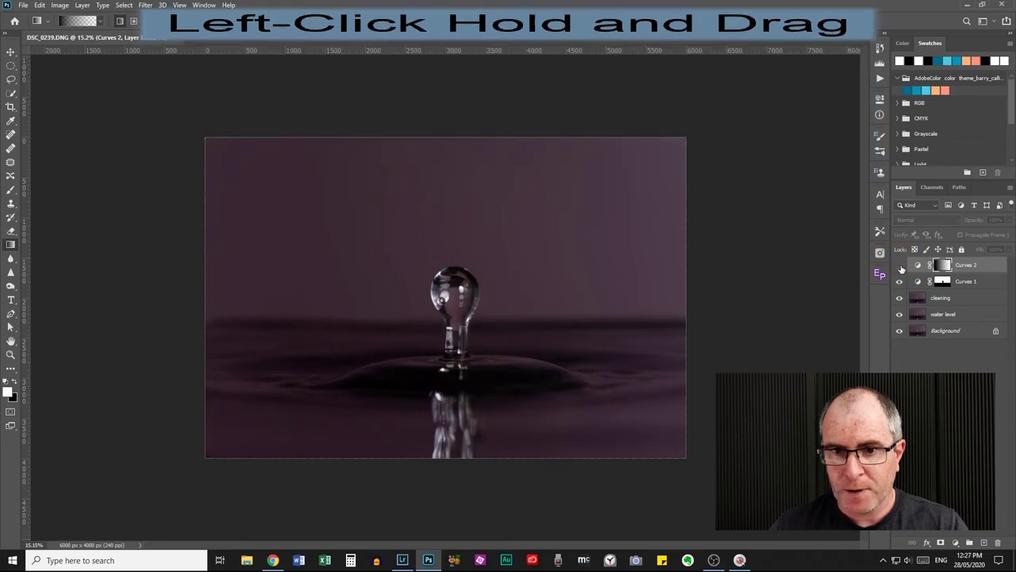
pyautogui.click(900, 265)
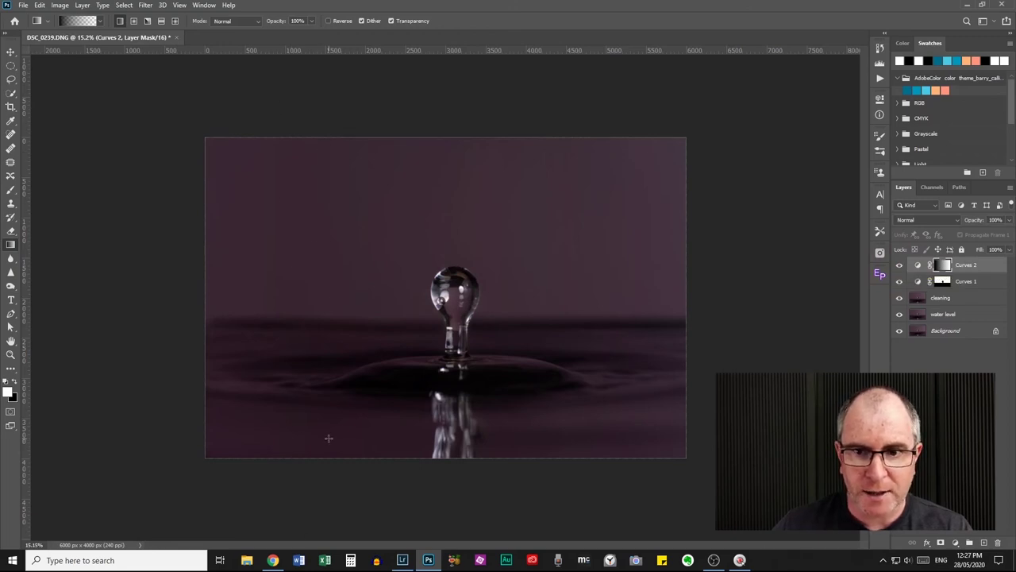
pyautogui.scroll(2, 494, 323)
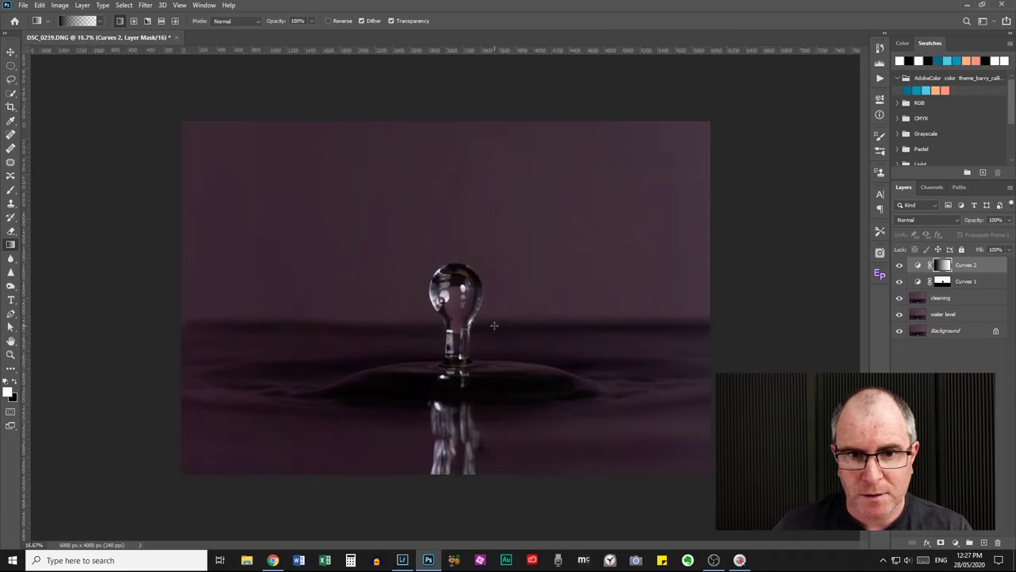
pyautogui.scroll(1, 494, 324)
pyautogui.scroll(-1, 494, 324)
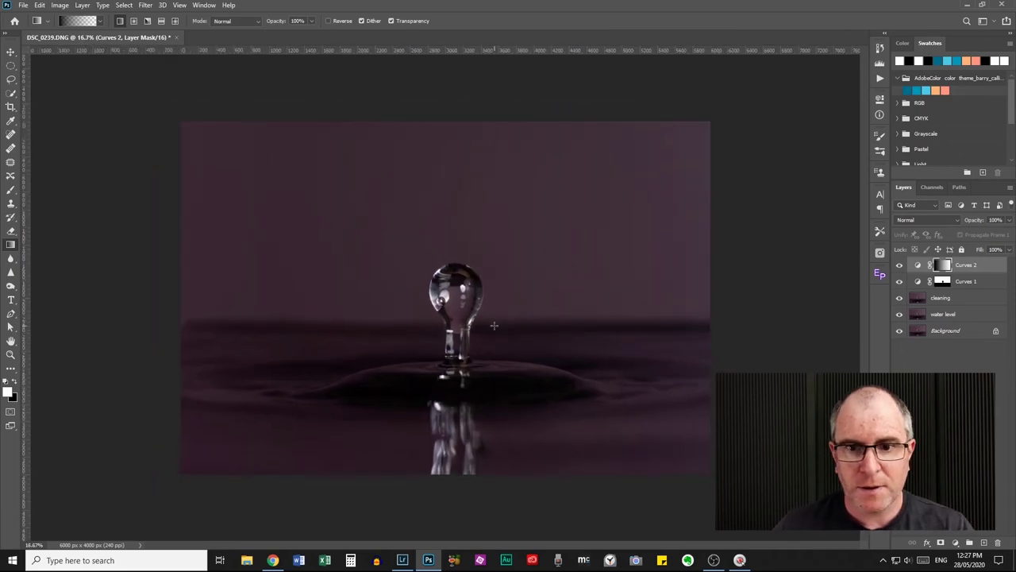
# Check the image's color mode and bits-per-channel setting without changing them
pyautogui.click(60, 5)
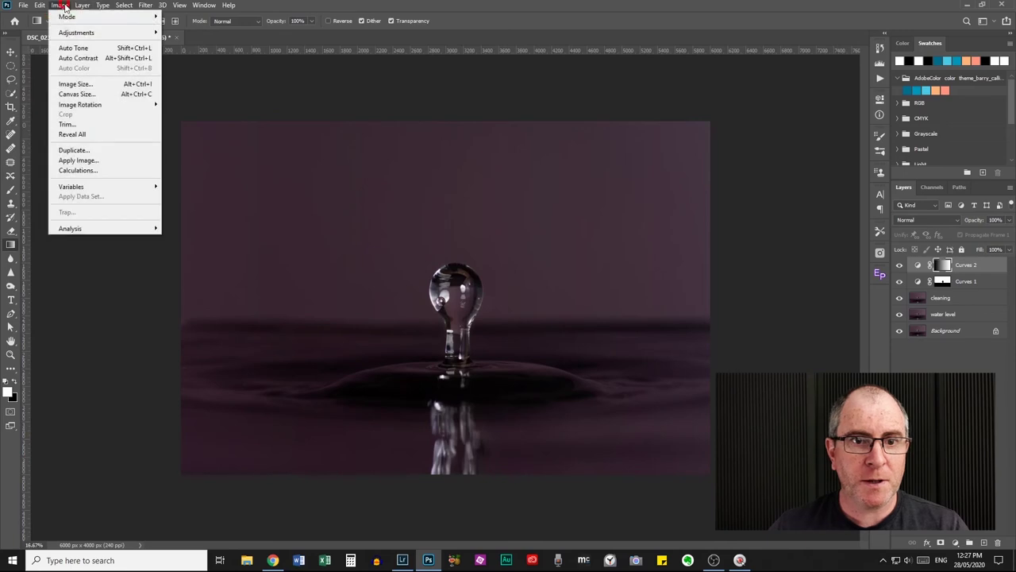
pyautogui.moveTo(75, 17)
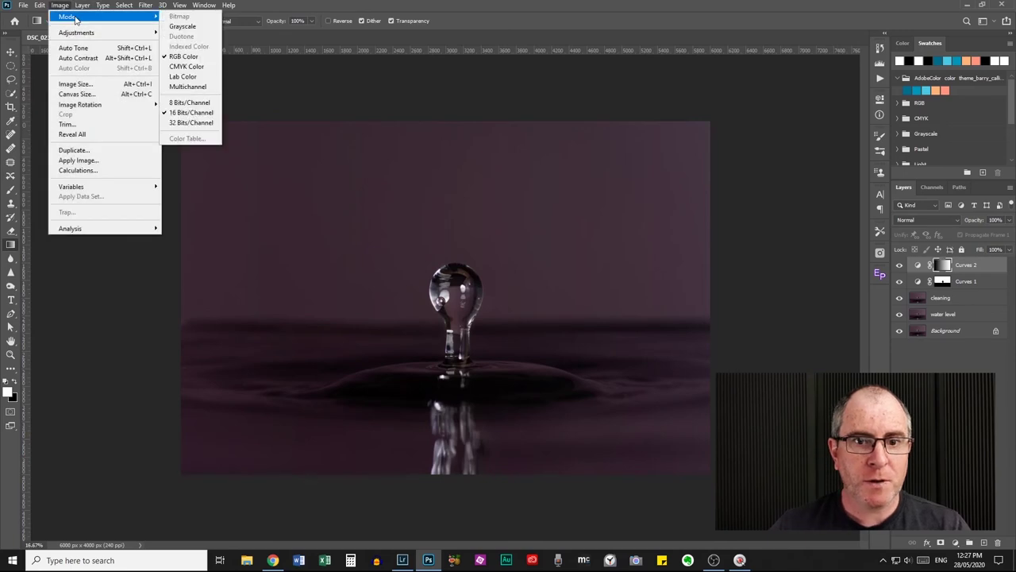
pyautogui.click(376, 21)
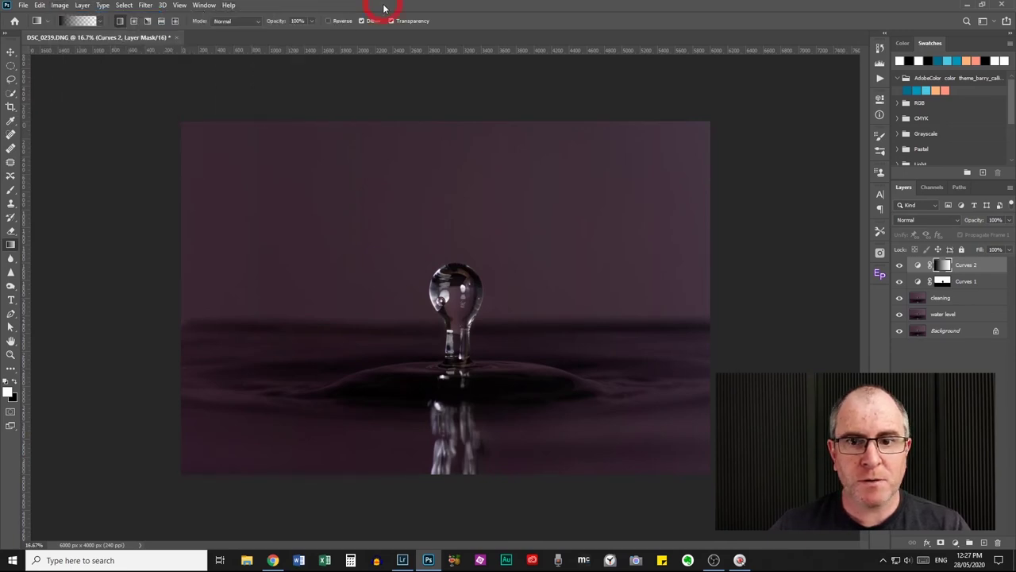
# Reduce the opacity of the second curves layer to 56%
pyautogui.scroll(1, 266, 288)
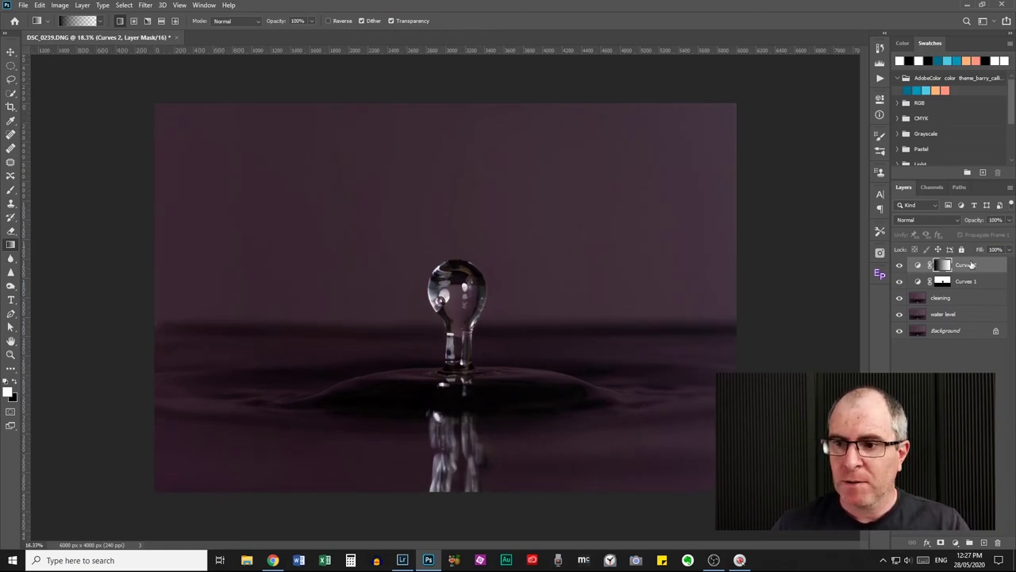
pyautogui.moveTo(976, 221); pyautogui.dragTo(964, 219)
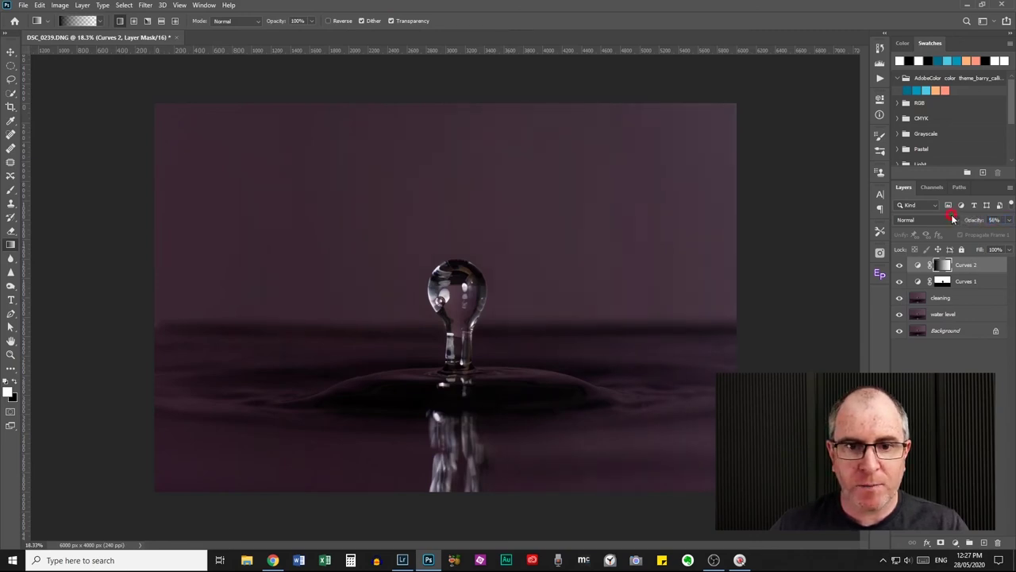
pyautogui.moveTo(978, 237); pyautogui.dragTo(979, 235)
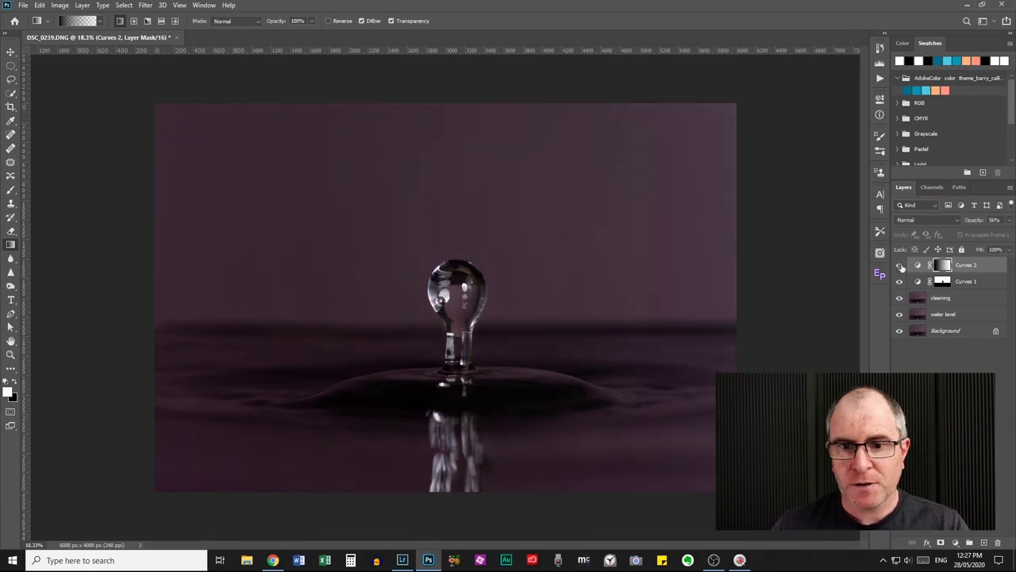
# Compare the whole photo with both curves layers hidden and shown
pyautogui.scroll(-3, 648, 366)
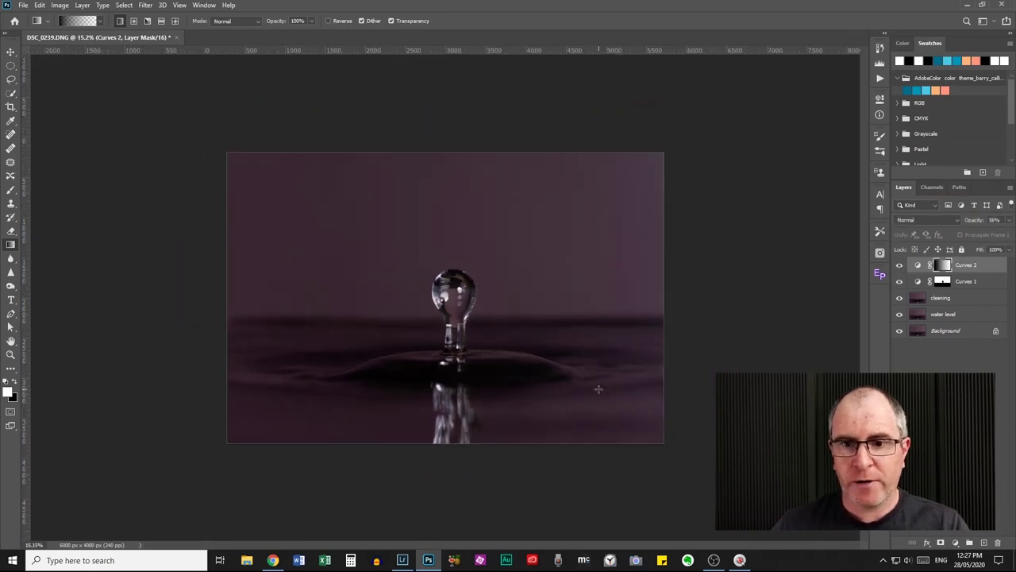
pyautogui.click(901, 284)
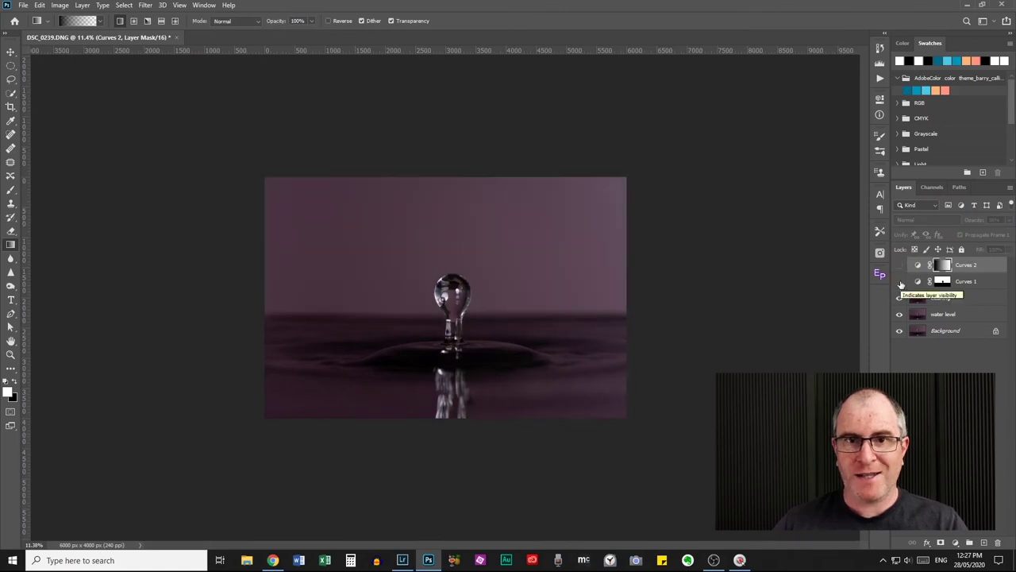
pyautogui.click(899, 266)
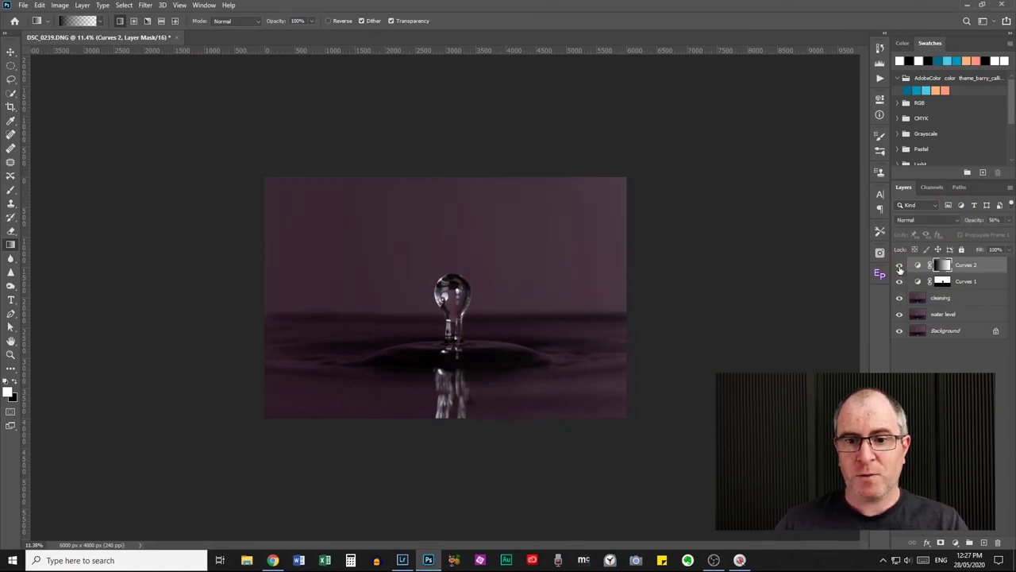
pyautogui.hotkey('ctrl', '+')
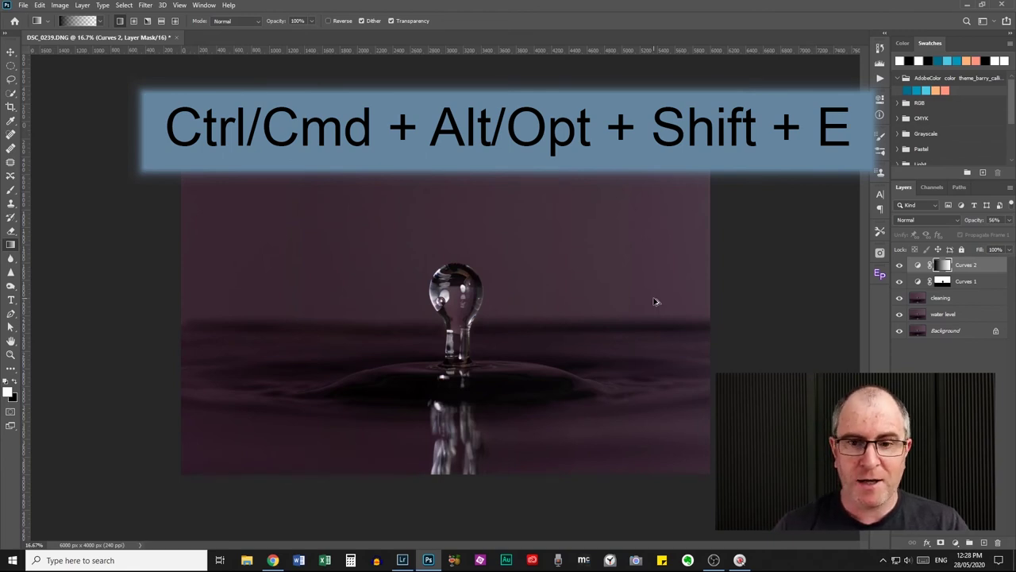
# Stamp all visible layers into a new merged layer on top and open it in the Topaz DeNoise 6 filter
pyautogui.hotkey('ctrl', 'alt', 'shift', 'e')
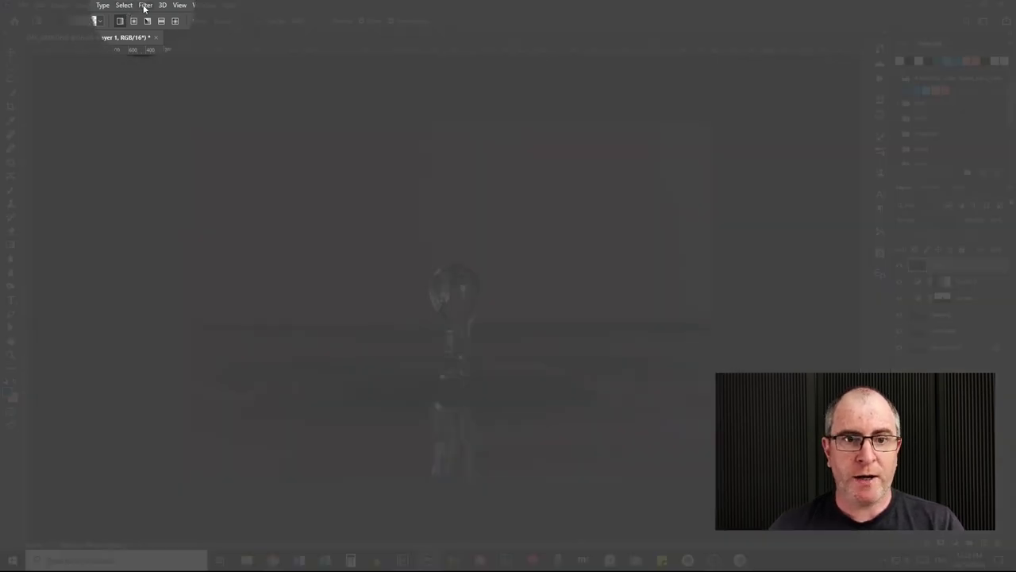
pyautogui.click(145, 5)
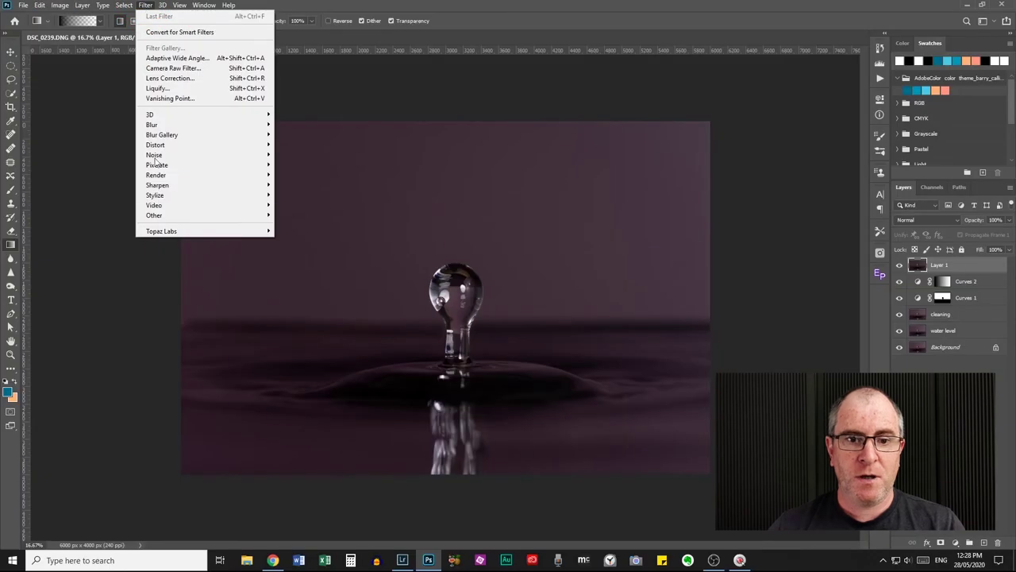
pyautogui.moveTo(166, 231)
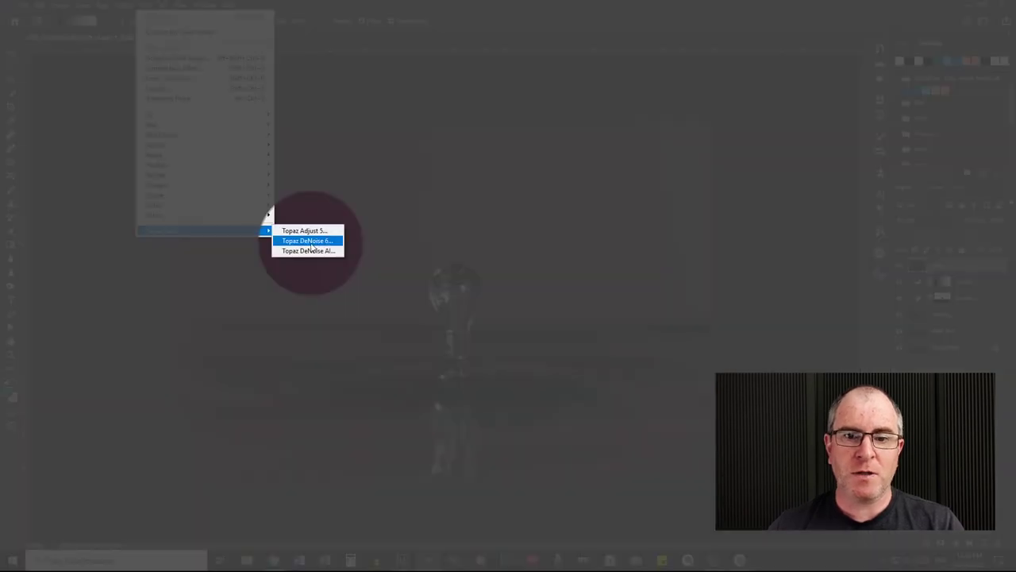
pyautogui.click(311, 241)
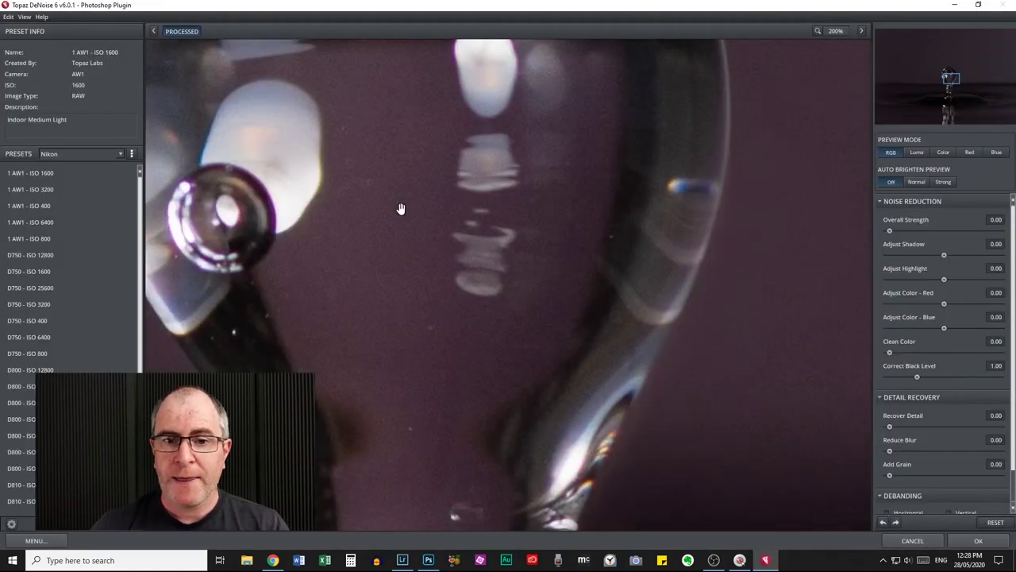
# Inspect the noise in the upper part of the water drop at 200% and close the denoise filter
pyautogui.moveTo(383, 165); pyautogui.dragTo(572, 405)
pyautogui.moveTo(562, 157); pyautogui.dragTo(490, 138)
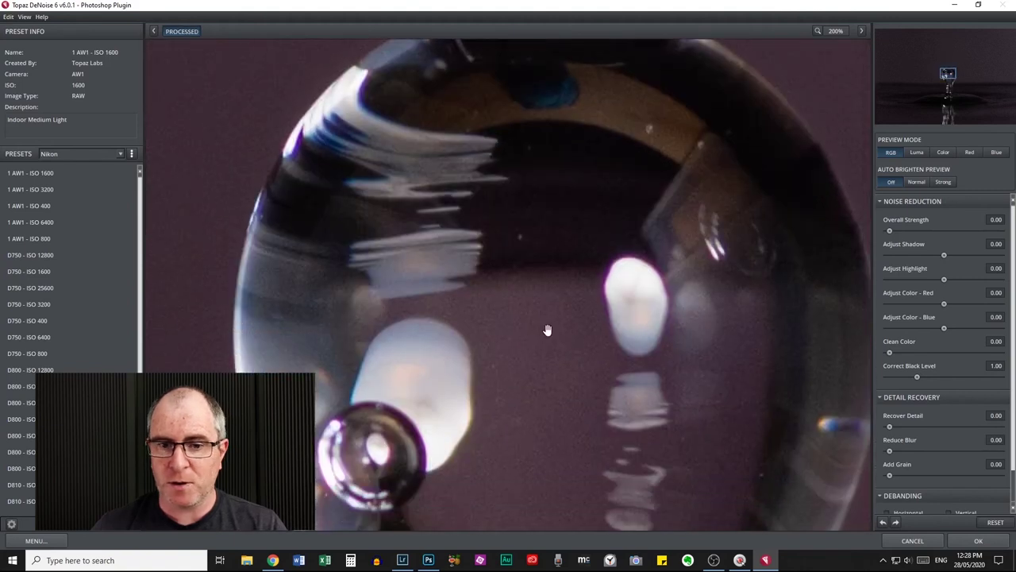
pyautogui.moveTo(551, 277); pyautogui.dragTo(569, 201)
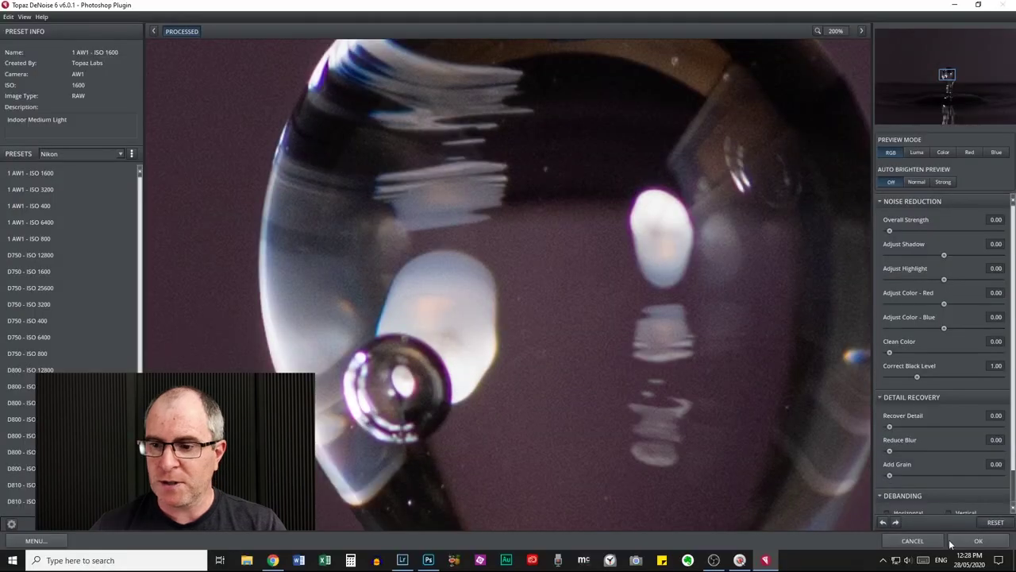
pyautogui.click(950, 543)
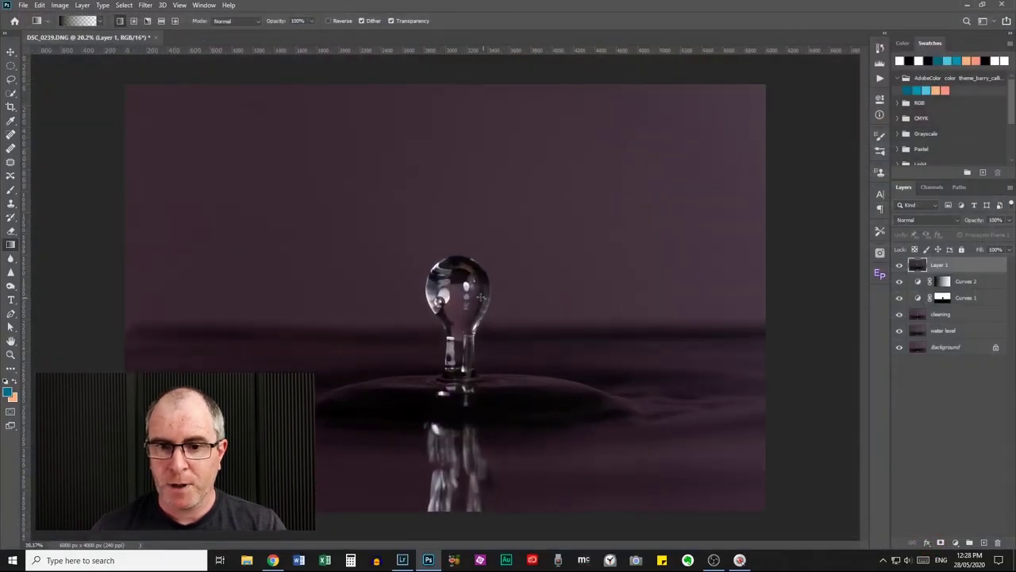
# Examine the noise inside the drop up close and delete the merged layer
pyautogui.scroll(5, 480, 297)
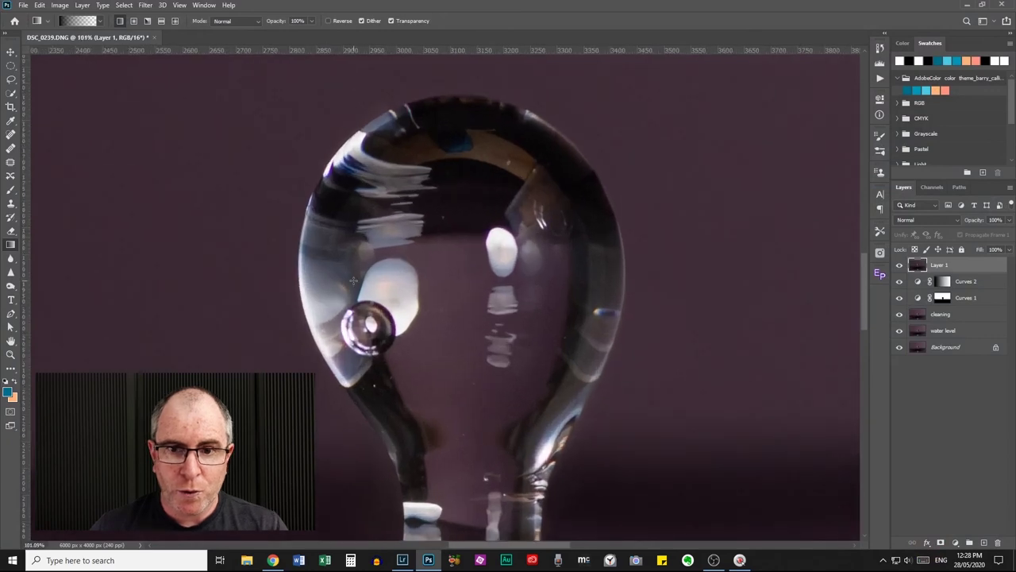
pyautogui.scroll(3, 353, 279)
pyautogui.scroll(1, 373, 272)
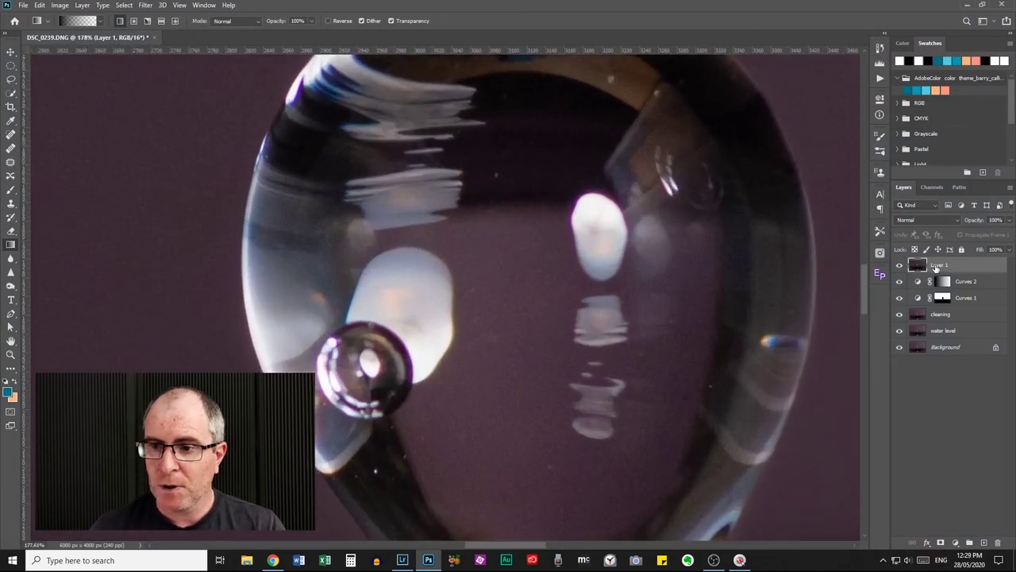
pyautogui.moveTo(945, 267); pyautogui.dragTo(998, 542)
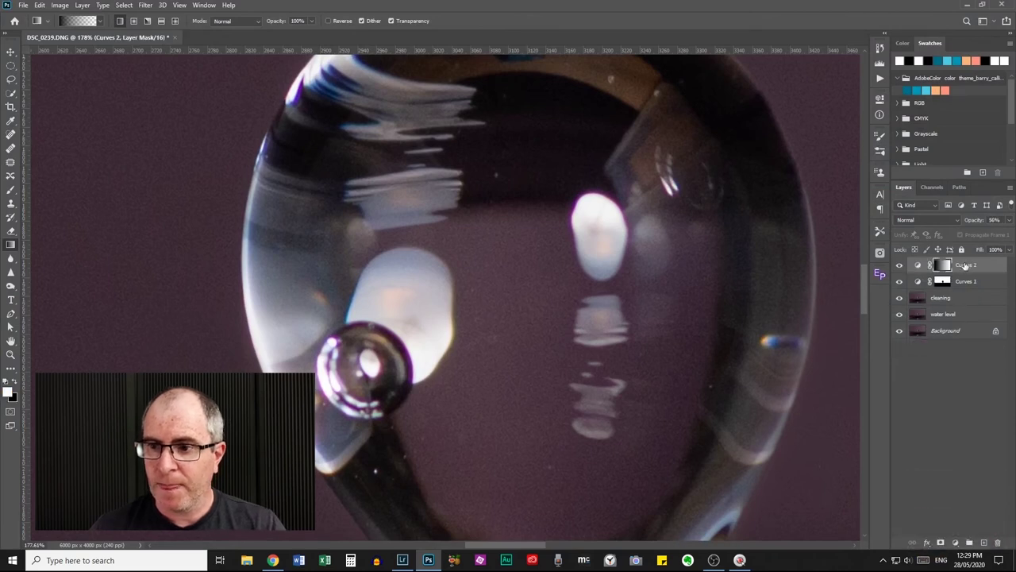
# Add a Hue/Saturation adjustment layer and, sampling the purple inside the drop, lower the Magentas saturation to -95
pyautogui.click(956, 543)
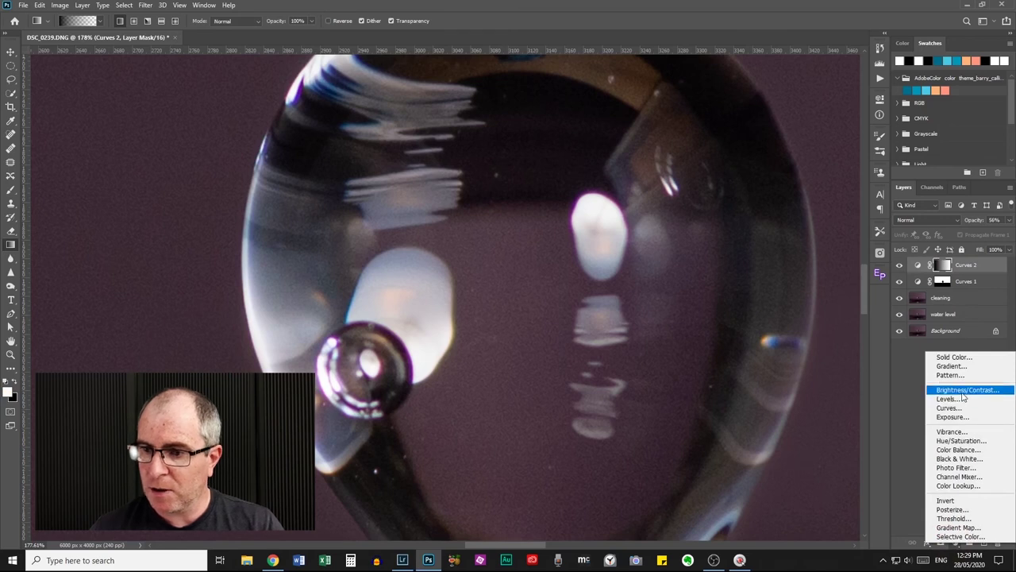
pyautogui.click(961, 440)
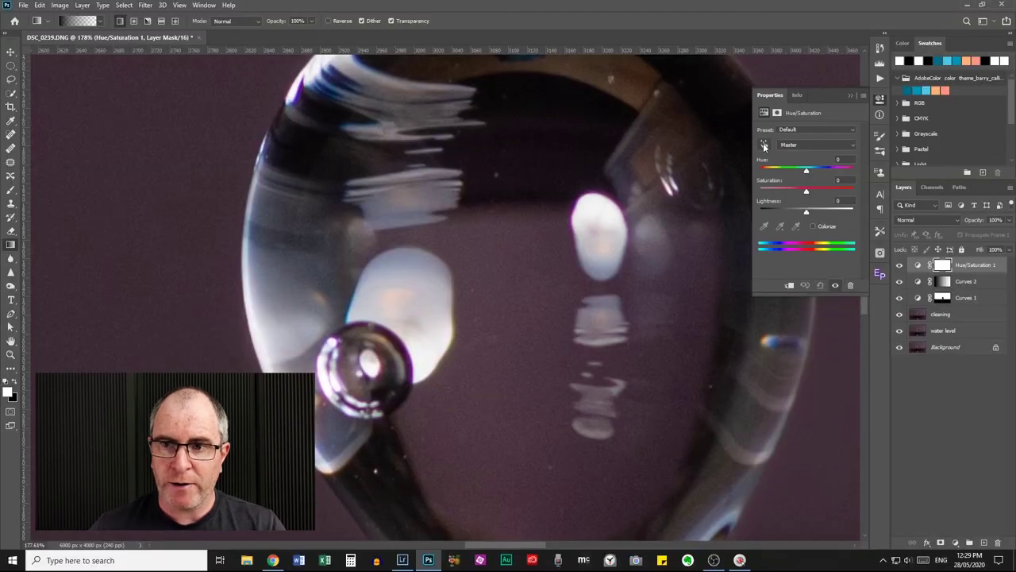
pyautogui.click(764, 145)
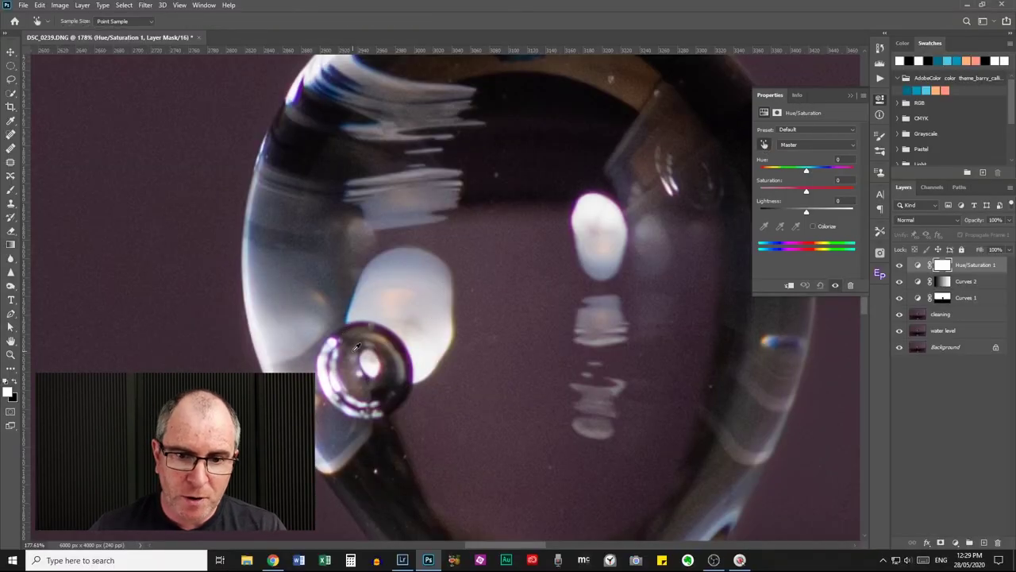
pyautogui.click(413, 360)
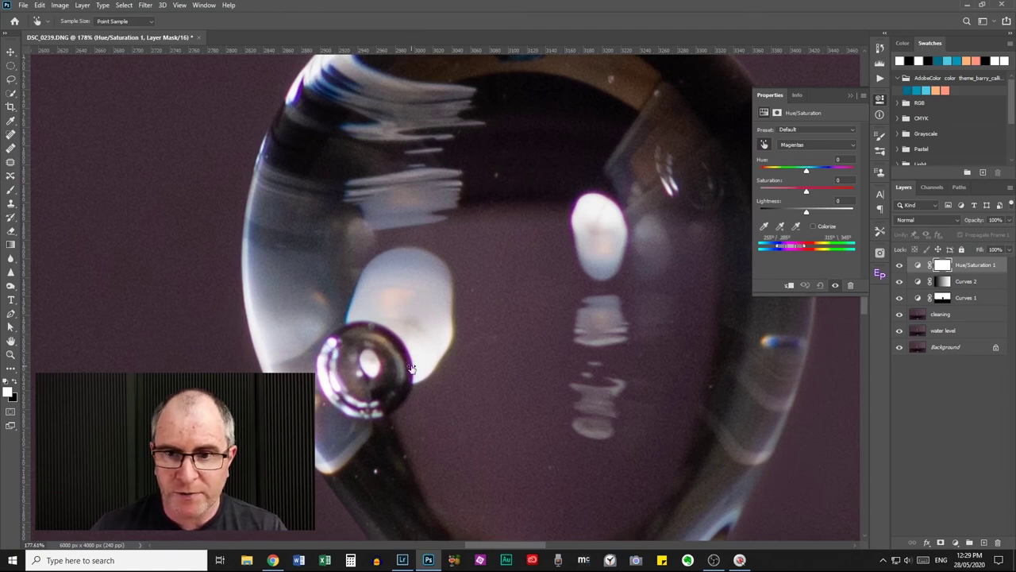
pyautogui.moveTo(408, 366); pyautogui.dragTo(349, 363)
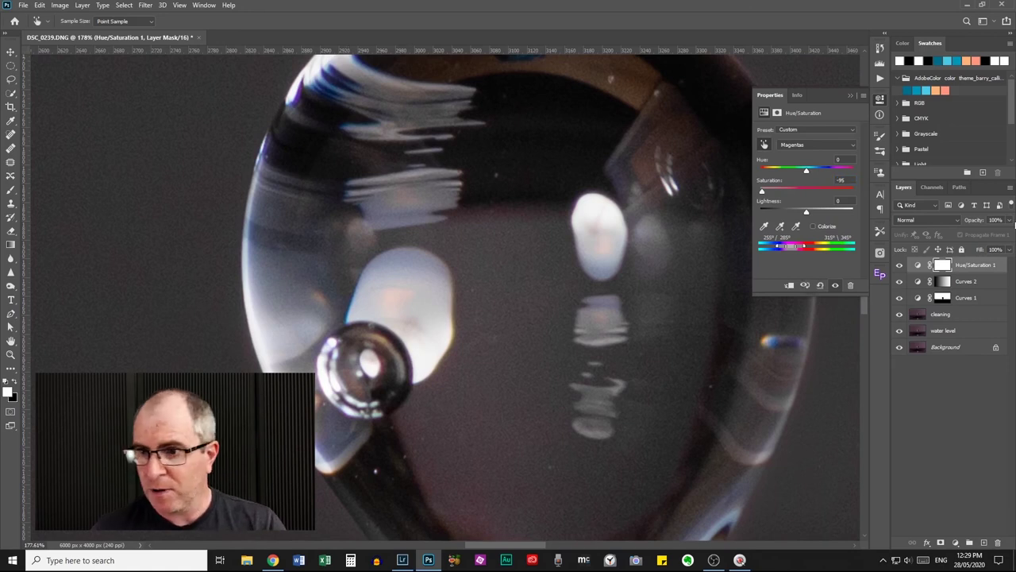
pyautogui.click(880, 99)
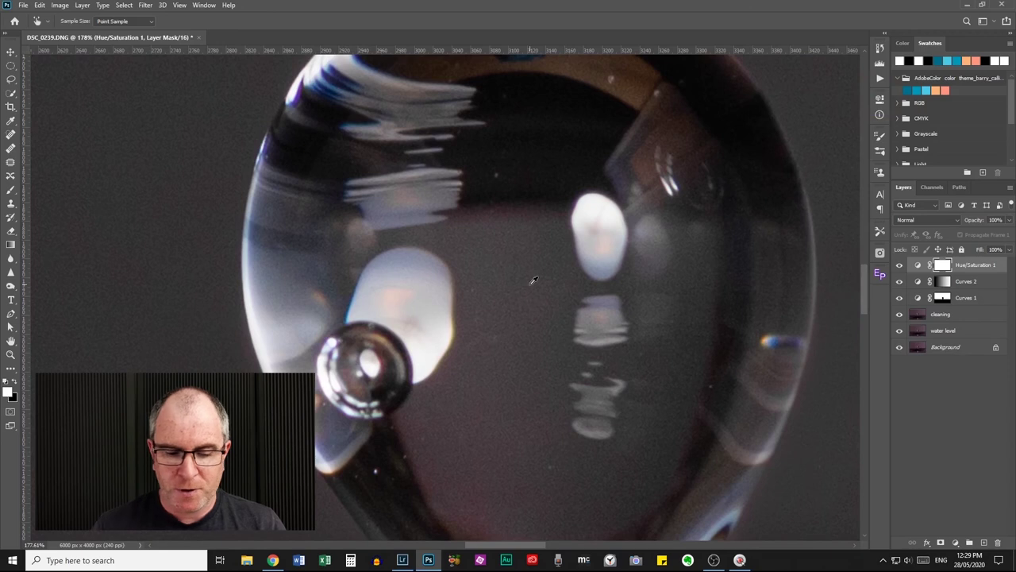
# Compare the whole photo with and without the Hue/Saturation layer, and invert that layer's mask to black
pyautogui.hotkey('ctrl', '1')
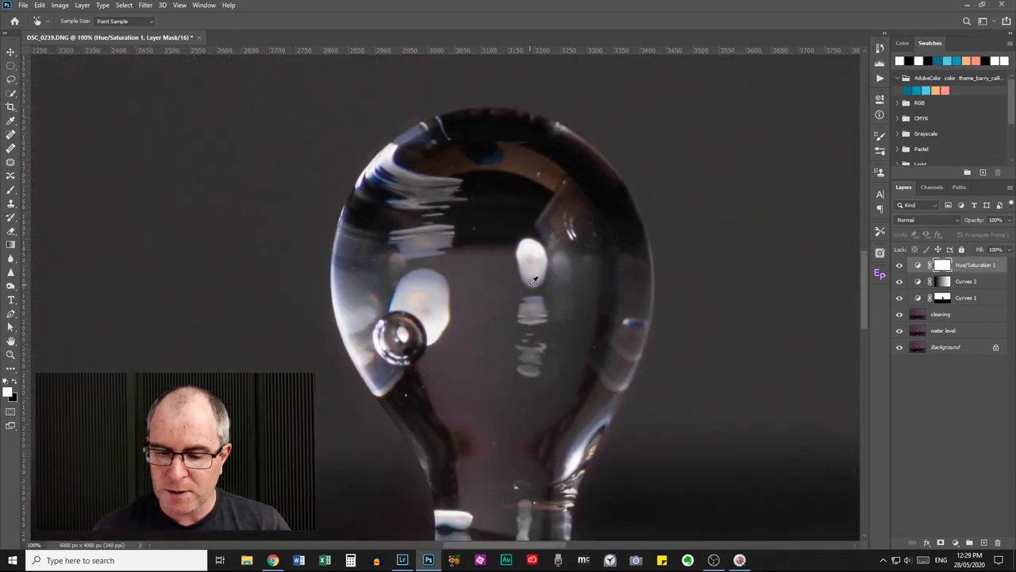
pyautogui.hotkey('ctrl', '0')
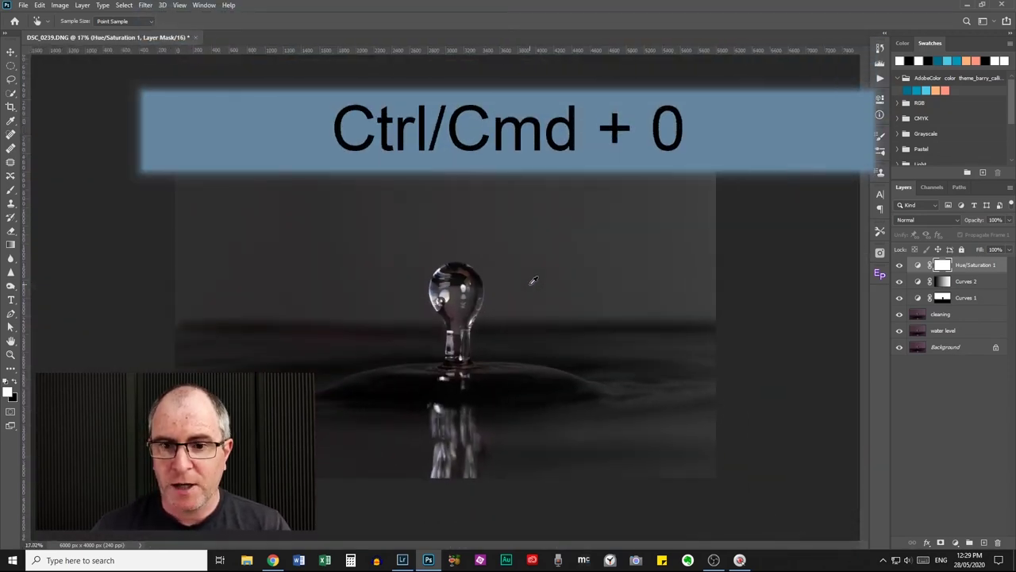
pyautogui.click(899, 265)
pyautogui.click(899, 266)
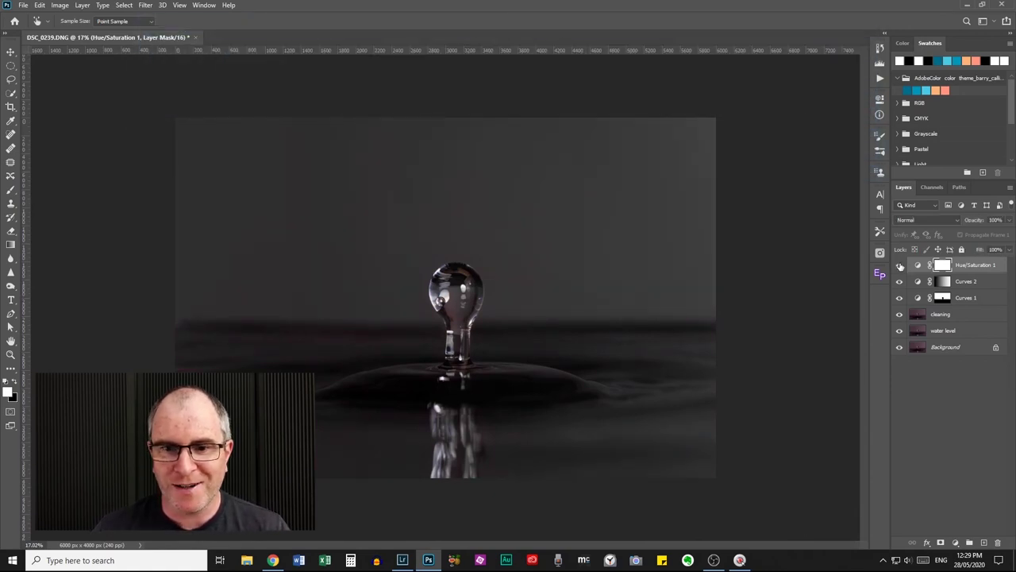
pyautogui.click(942, 266)
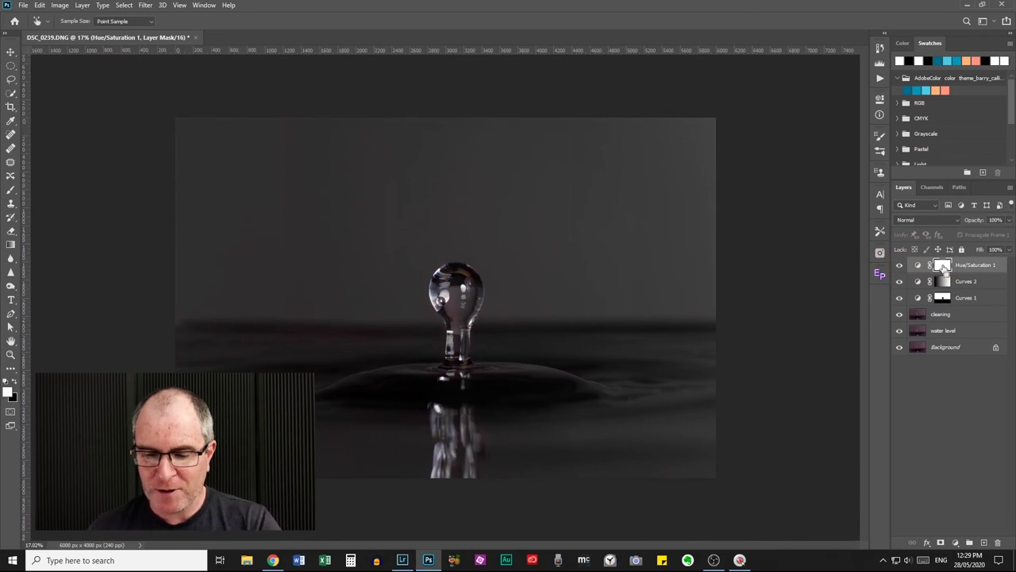
pyautogui.hotkey('ctrl', 'i')
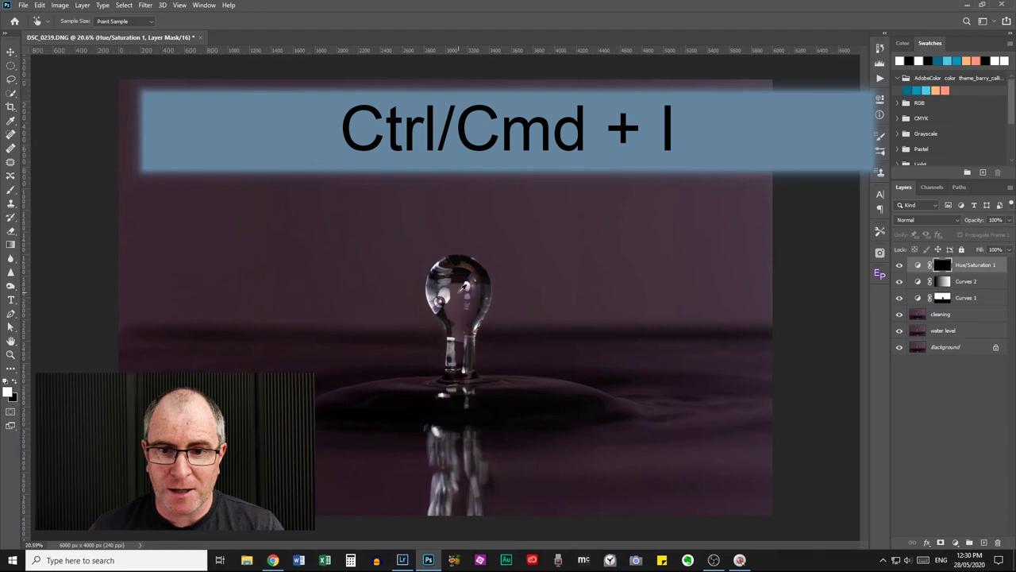
# With a white brush at 62% flow, paint the Hue/Saturation mask over the purple inside the water drop and its stem
pyautogui.scroll(3, 464, 288)
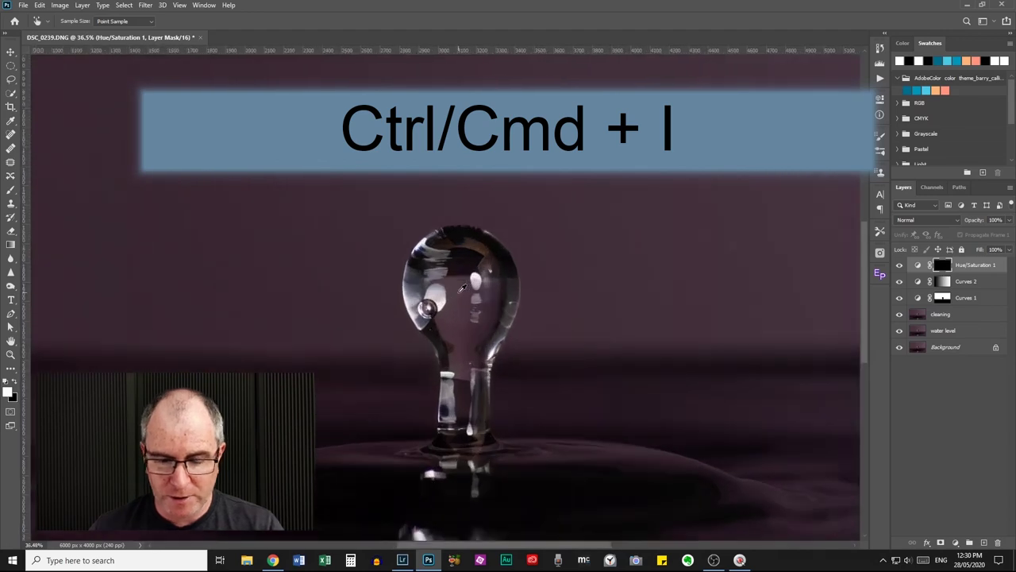
pyautogui.press('b')
pyautogui.moveTo(467, 289); pyautogui.dragTo(414, 297)
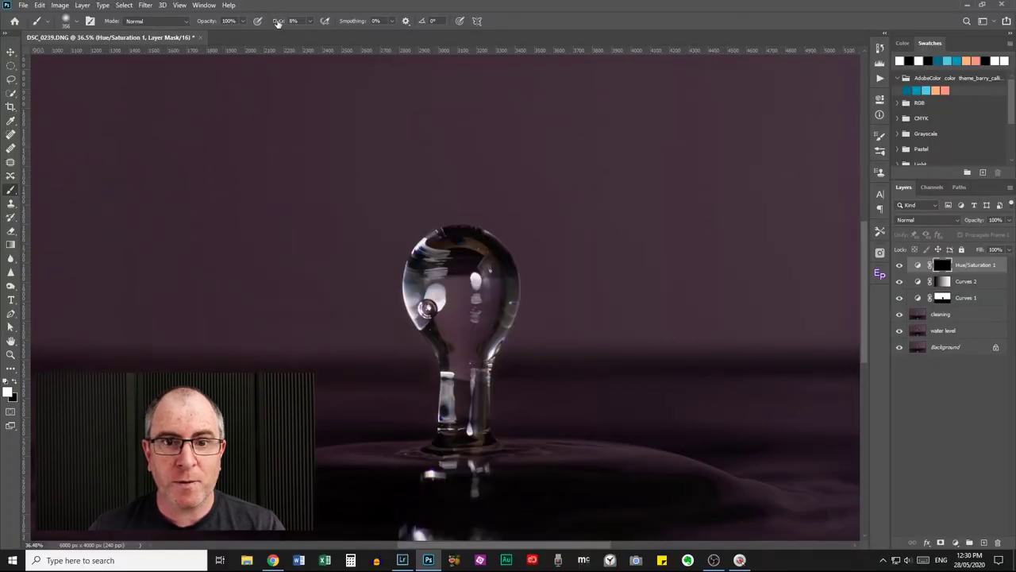
pyautogui.moveTo(277, 22); pyautogui.dragTo(315, 30)
pyautogui.scroll(3, 424, 296)
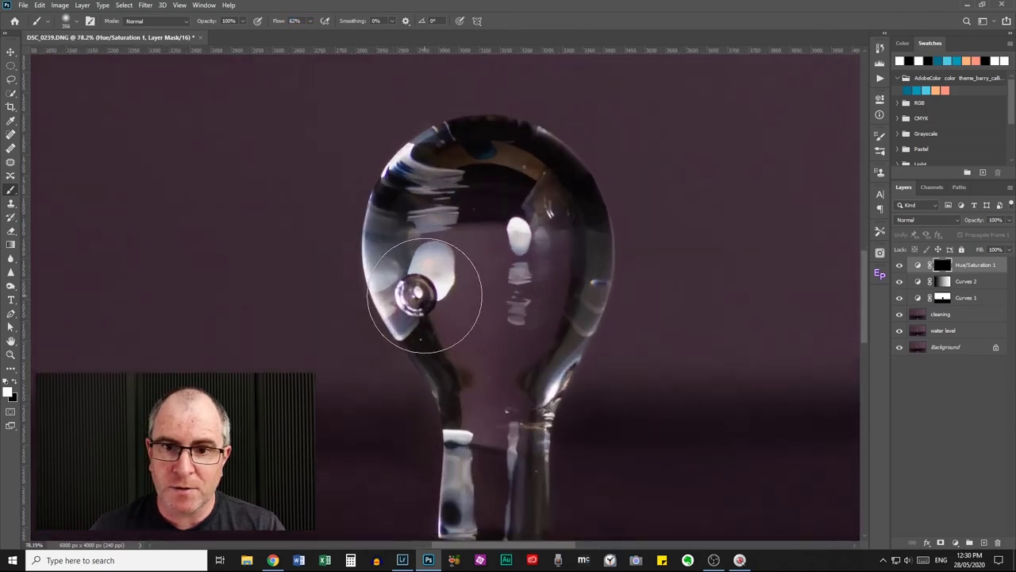
pyautogui.scroll(2, 424, 296)
pyautogui.moveTo(453, 317)
pyautogui.mouseDown()
pyautogui.moveTo(433, 309)
pyautogui.moveTo(405, 258)
pyautogui.moveTo(480, 262)
pyautogui.mouseUp()
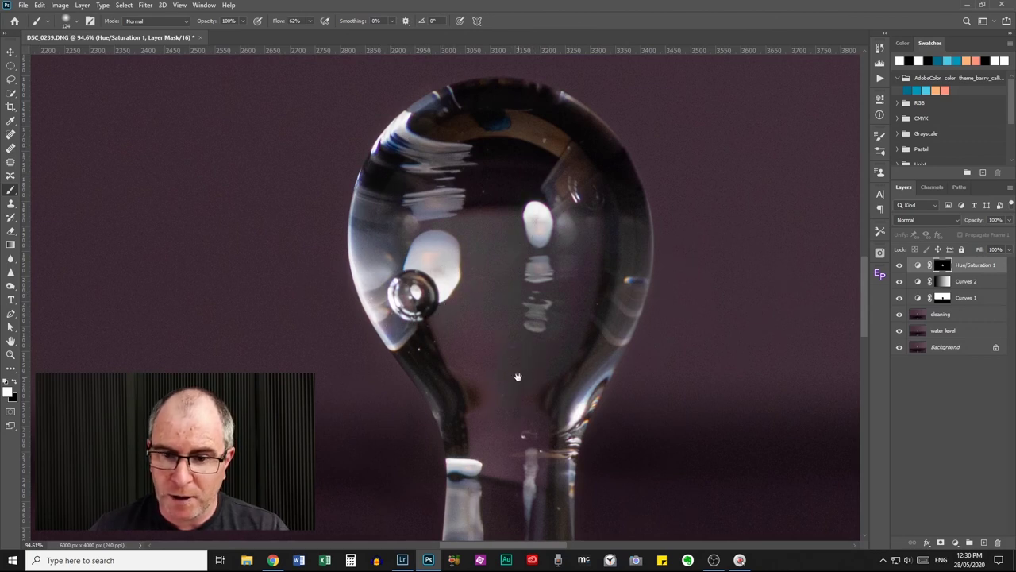
pyautogui.moveTo(517, 376); pyautogui.dragTo(508, 176)
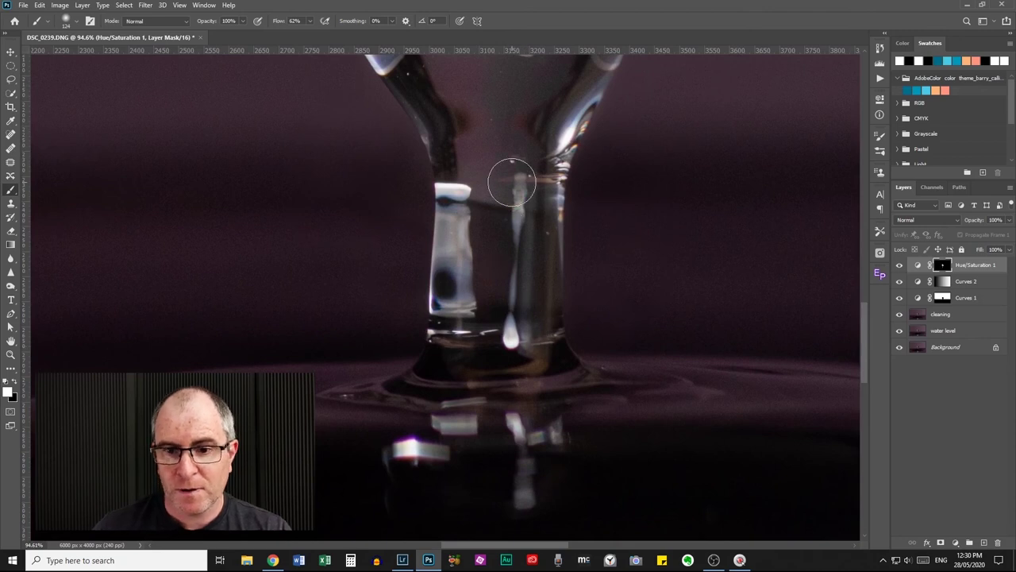
pyautogui.scroll(-1, 512, 183)
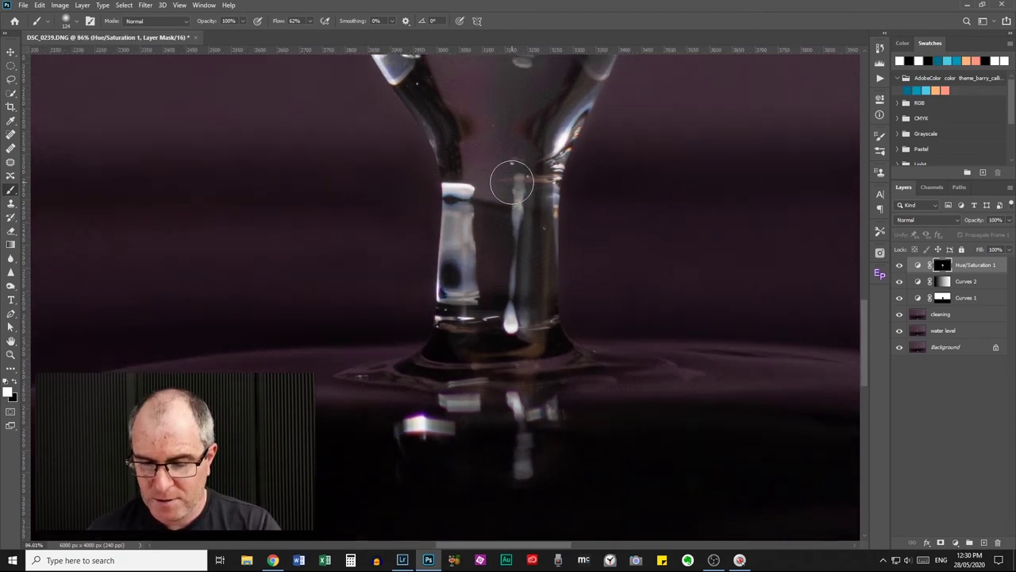
# Compare the whole photo with and without the masked Hue/Saturation layer
pyautogui.scroll(-10, 512, 183)
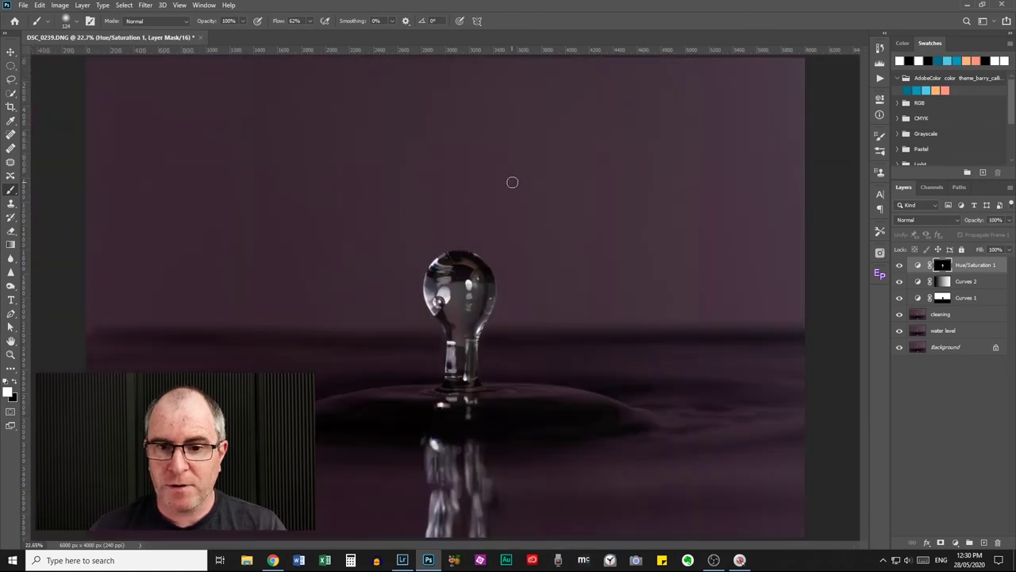
pyautogui.click(899, 266)
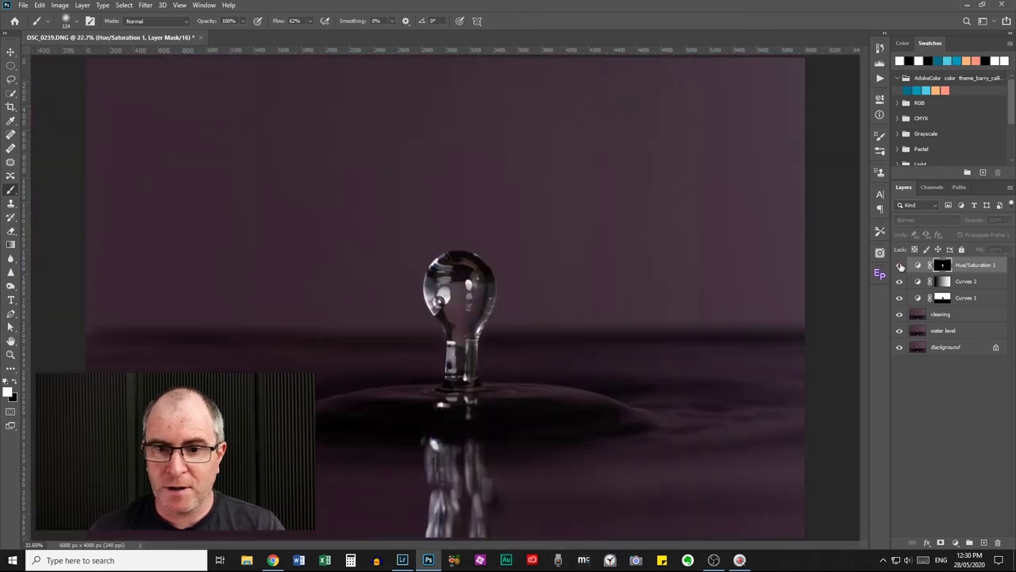
pyautogui.click(900, 265)
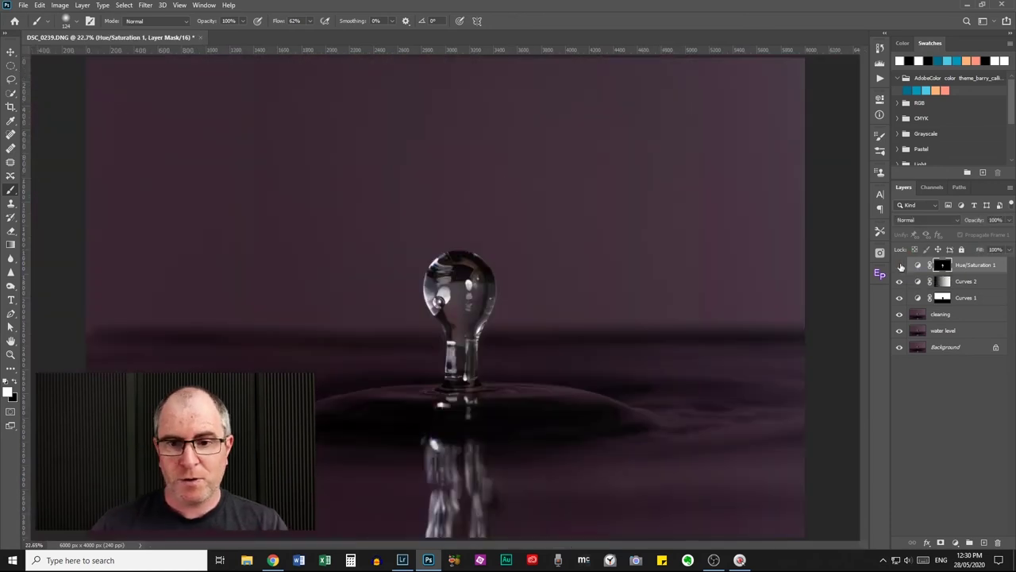
pyautogui.click(899, 265)
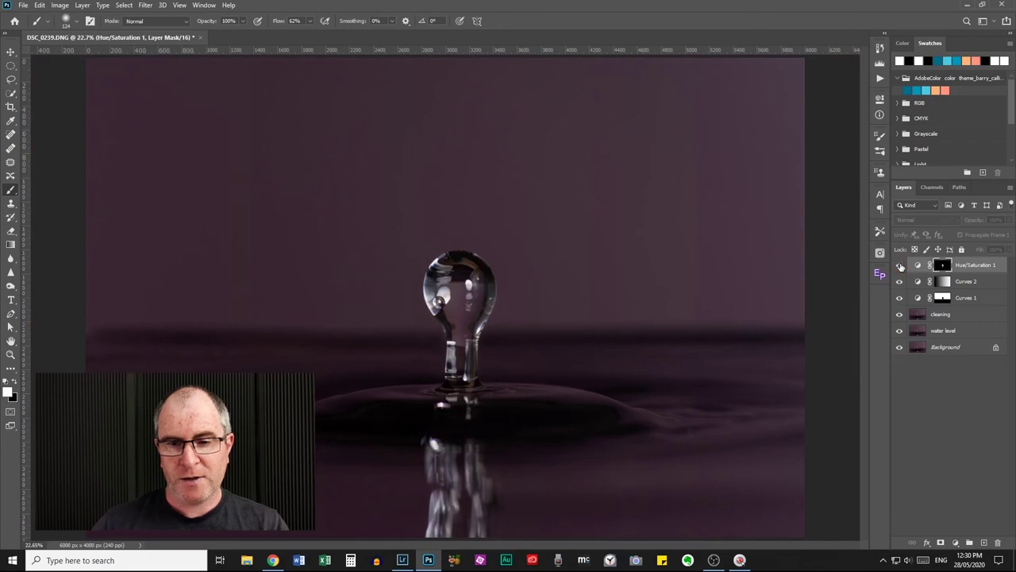
pyautogui.click(899, 265)
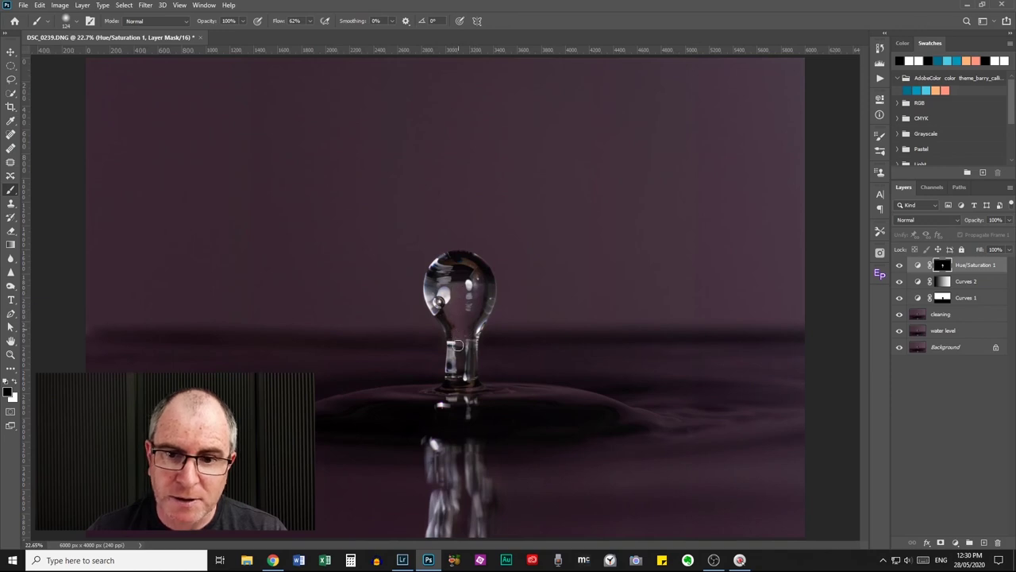
pyautogui.click(899, 266)
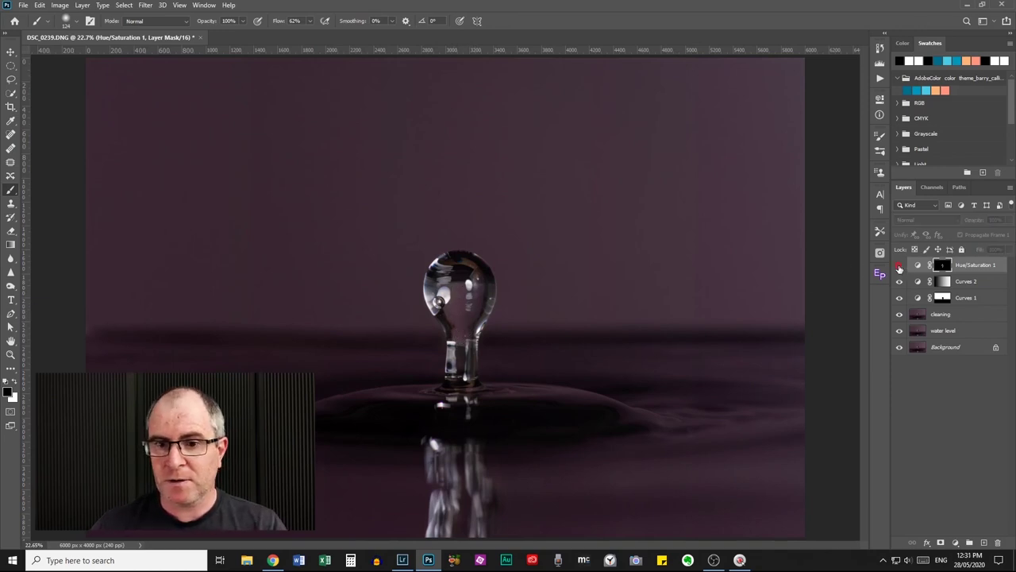
pyautogui.click(899, 267)
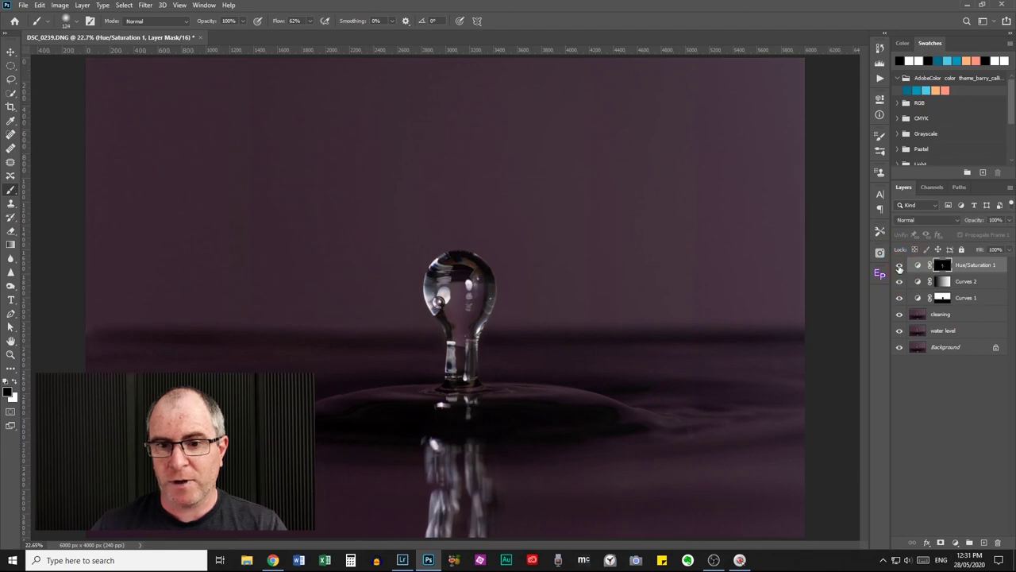
# Stamp all visible layers into a new layer on top and open it in the Topaz DeNoise 6 filter
pyautogui.scroll(-1, 461, 353)
pyautogui.scroll(-1, 462, 352)
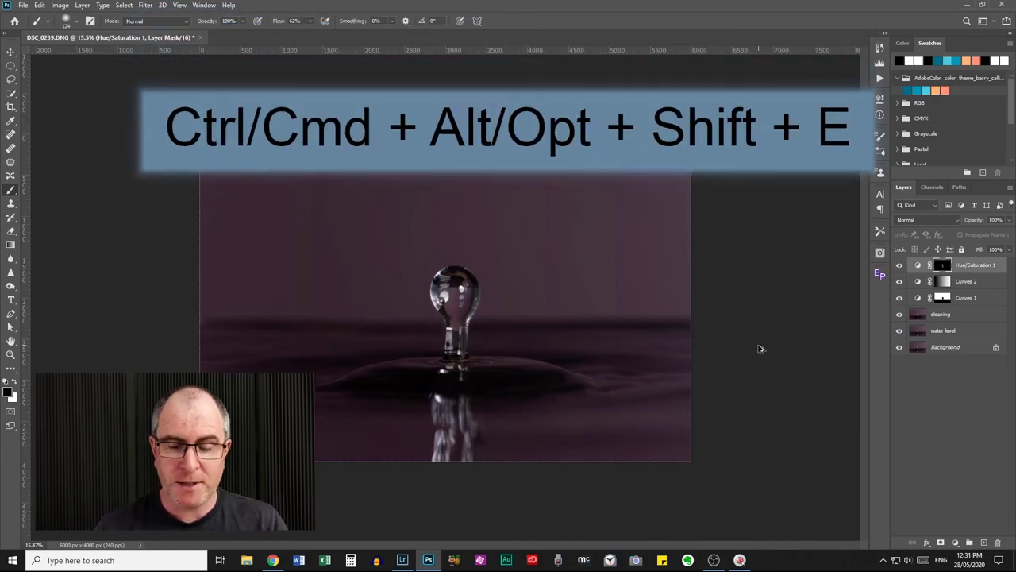
pyautogui.hotkey('ctrl', 'alt', 'shift', 'e')
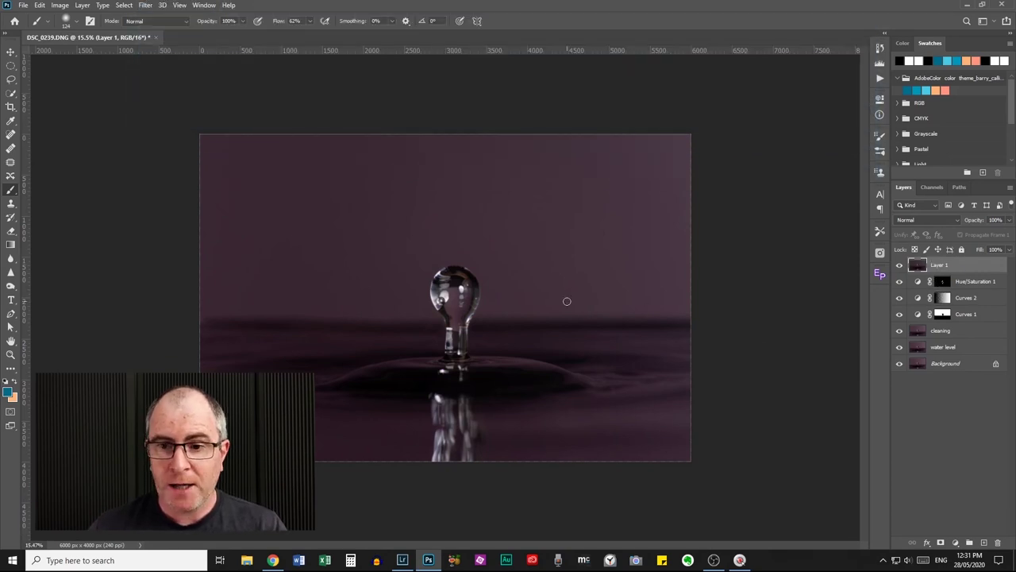
pyautogui.hotkey('ctrl', '+')
pyautogui.click(143, 6)
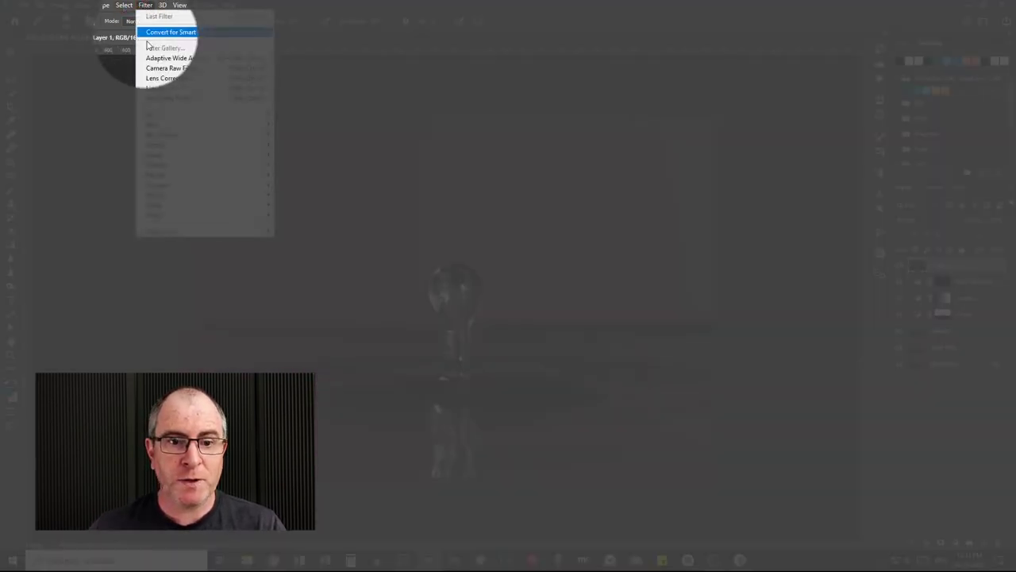
pyautogui.moveTo(154, 230)
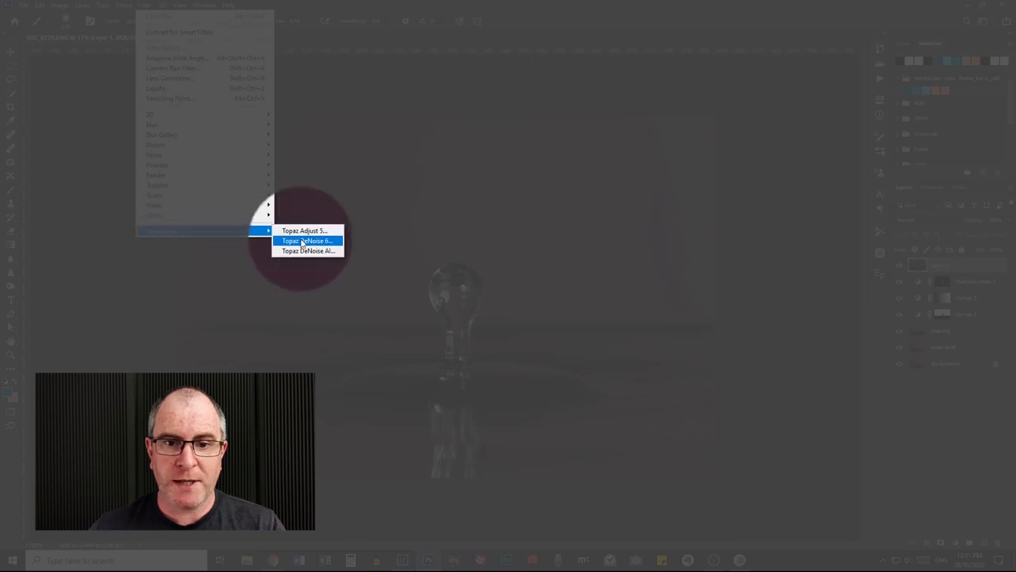
pyautogui.click(303, 240)
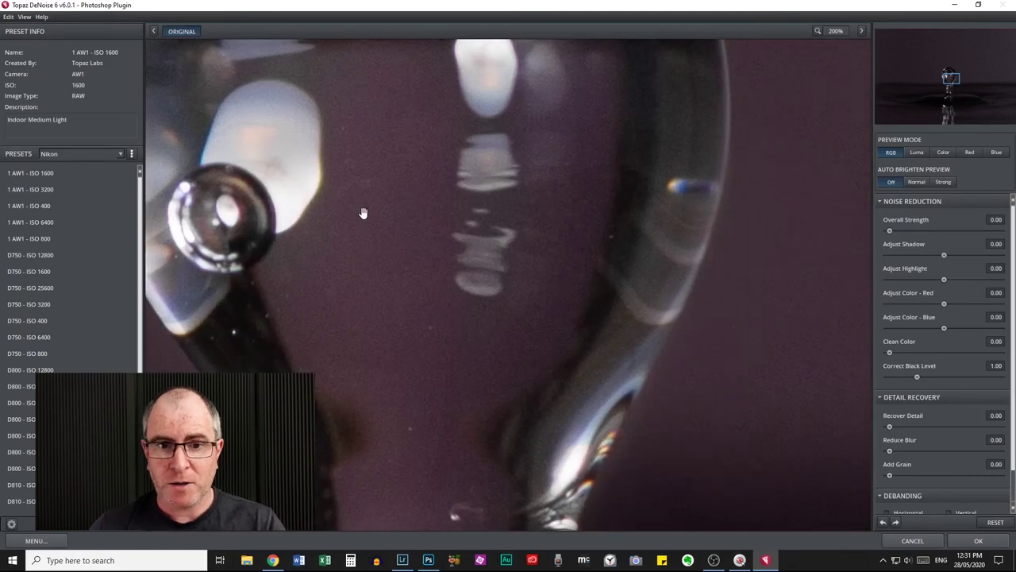
# Set the overall noise reduction strength to 0.15, judging the background noise just above the water drop
pyautogui.moveTo(362, 211); pyautogui.dragTo(548, 408)
pyautogui.moveTo(489, 185); pyautogui.dragTo(365, 358)
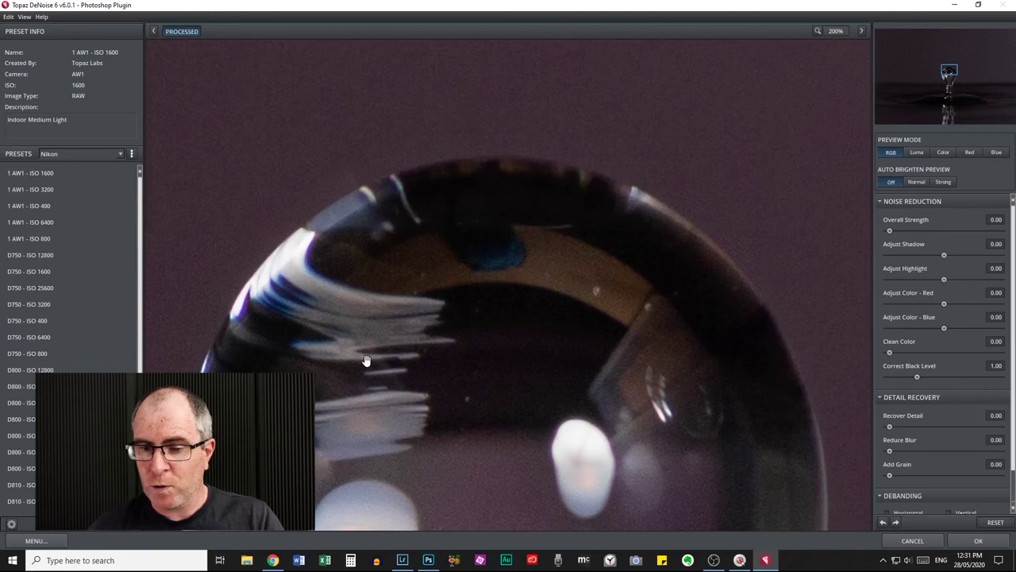
pyautogui.moveTo(499, 148); pyautogui.dragTo(547, 245)
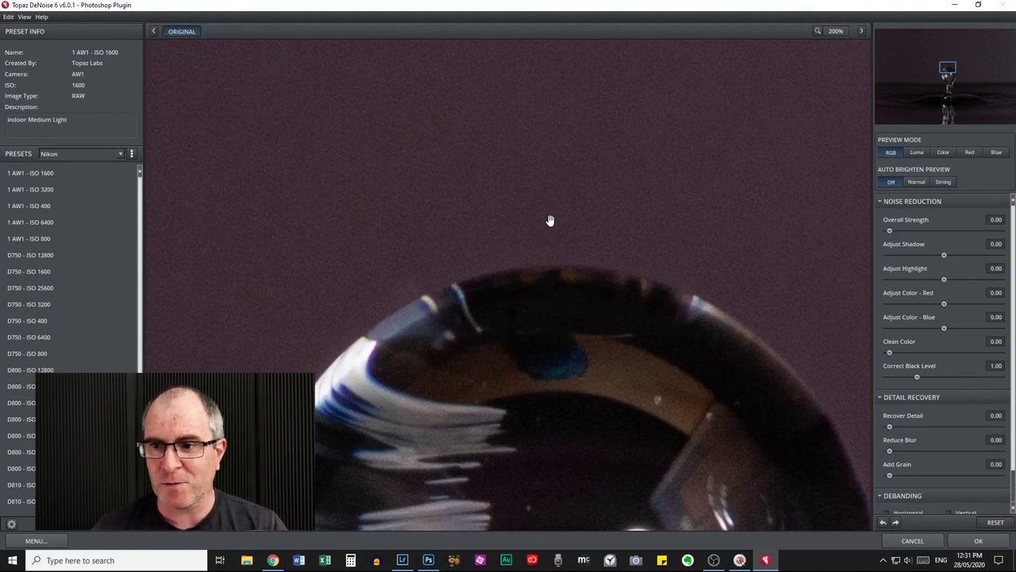
pyautogui.moveTo(548, 220); pyautogui.dragTo(453, 291)
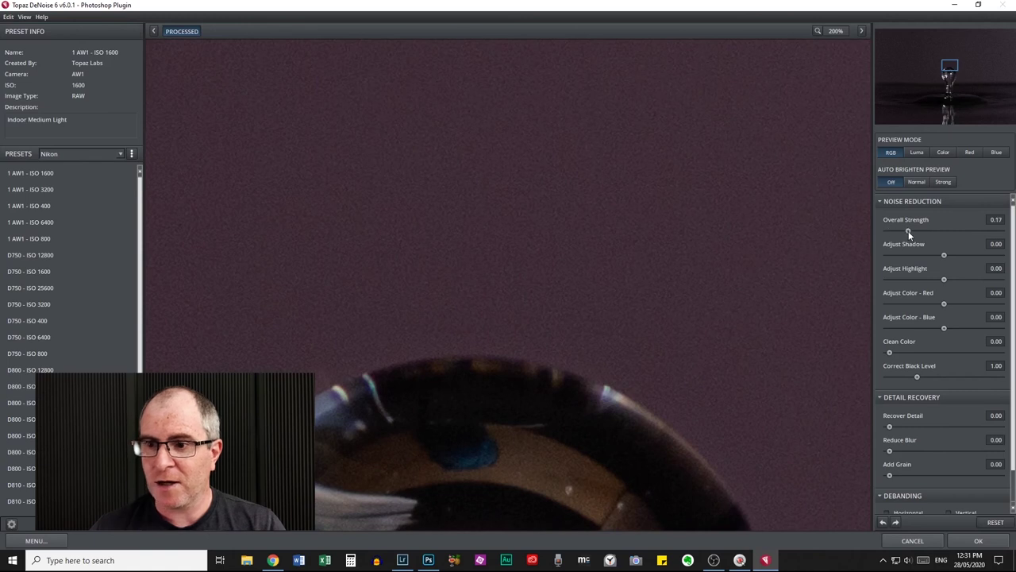
pyautogui.moveTo(910, 230); pyautogui.dragTo(912, 233)
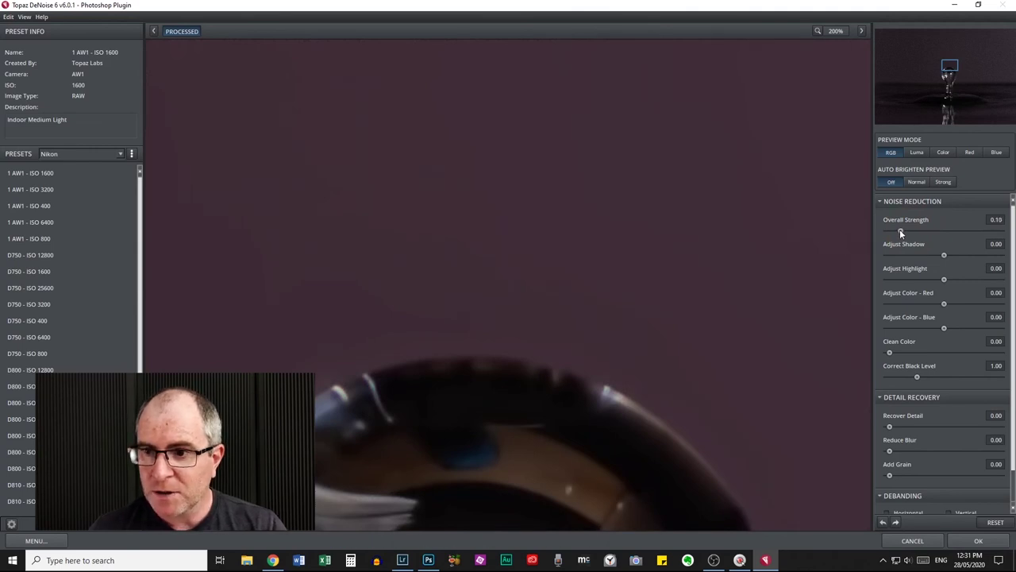
pyautogui.moveTo(903, 230); pyautogui.dragTo(905, 230)
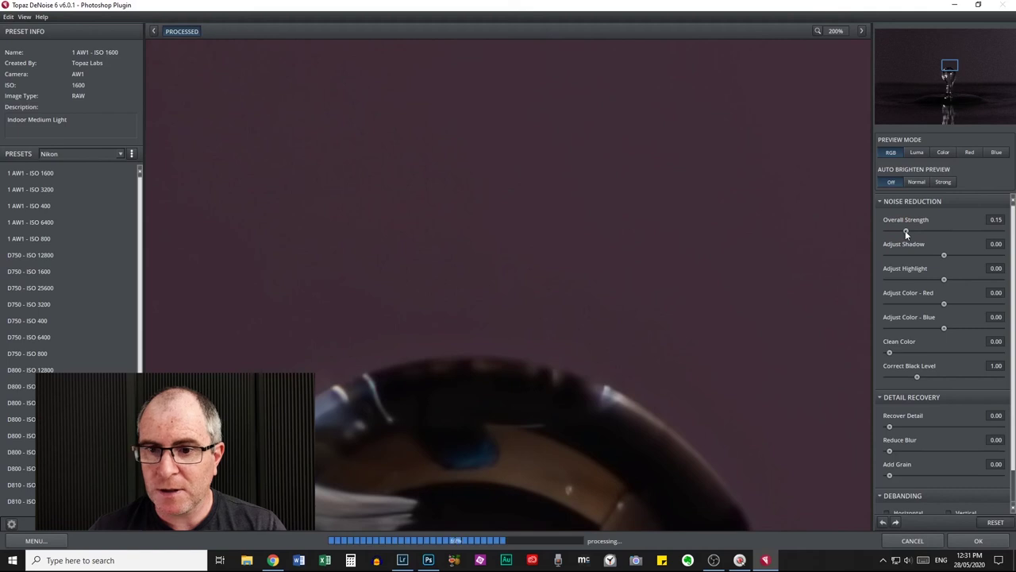
pyautogui.click(742, 281)
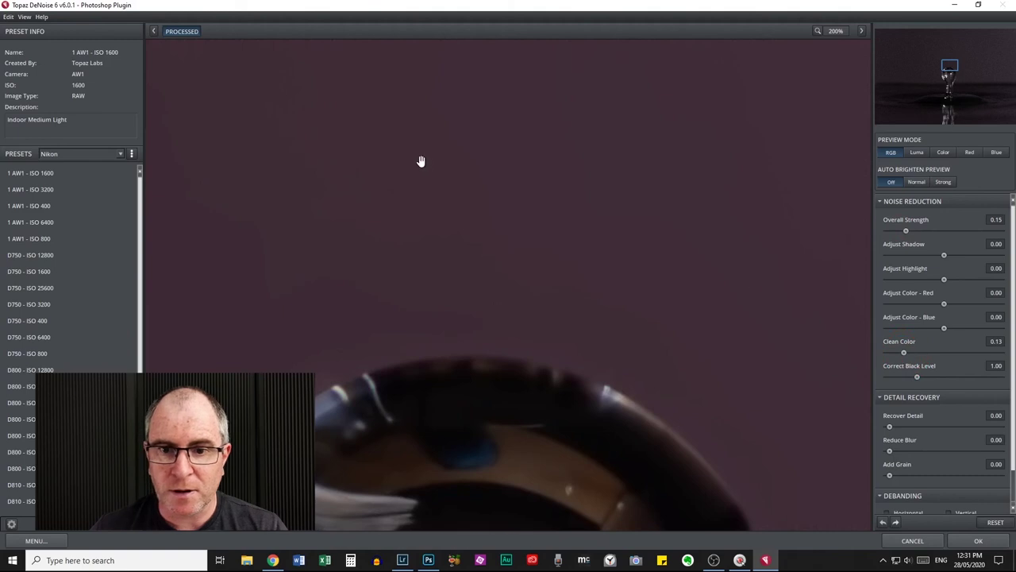
# Try a Clean Color value of 0.26 and check the smoothness of the background around the drop
pyautogui.moveTo(420, 161); pyautogui.dragTo(655, 217)
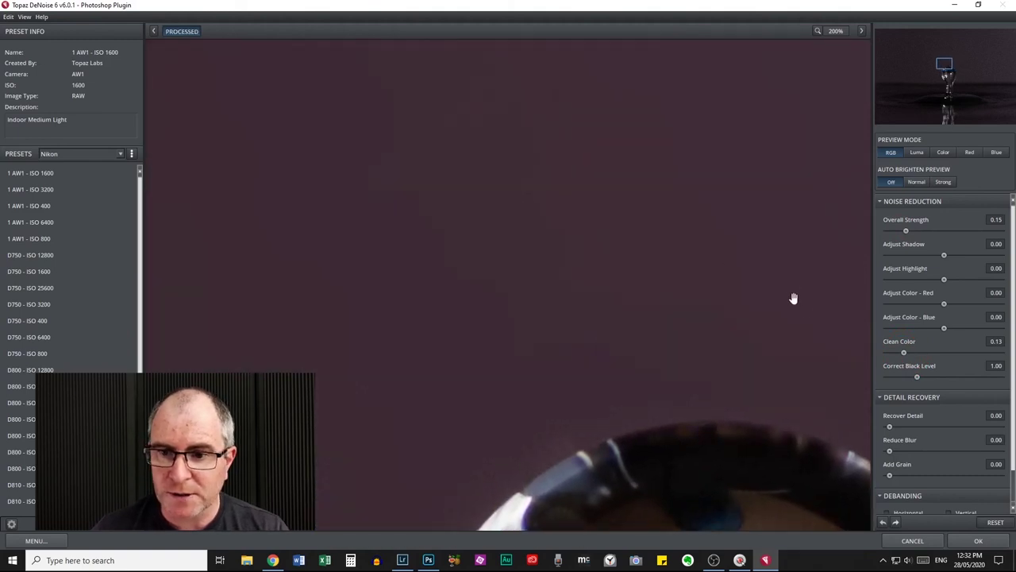
pyautogui.moveTo(906, 354); pyautogui.dragTo(919, 354)
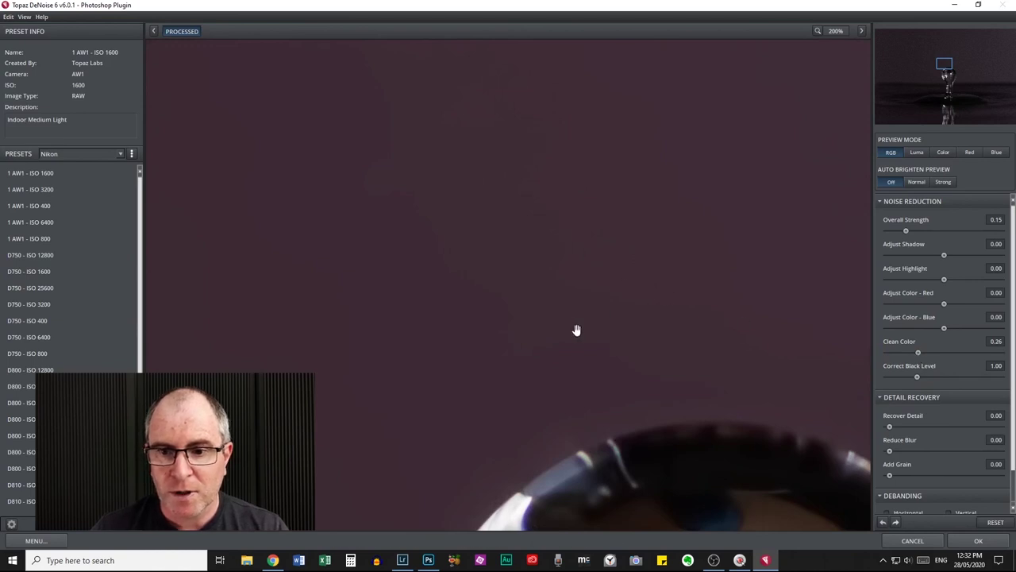
pyautogui.moveTo(576, 331); pyautogui.dragTo(428, 329)
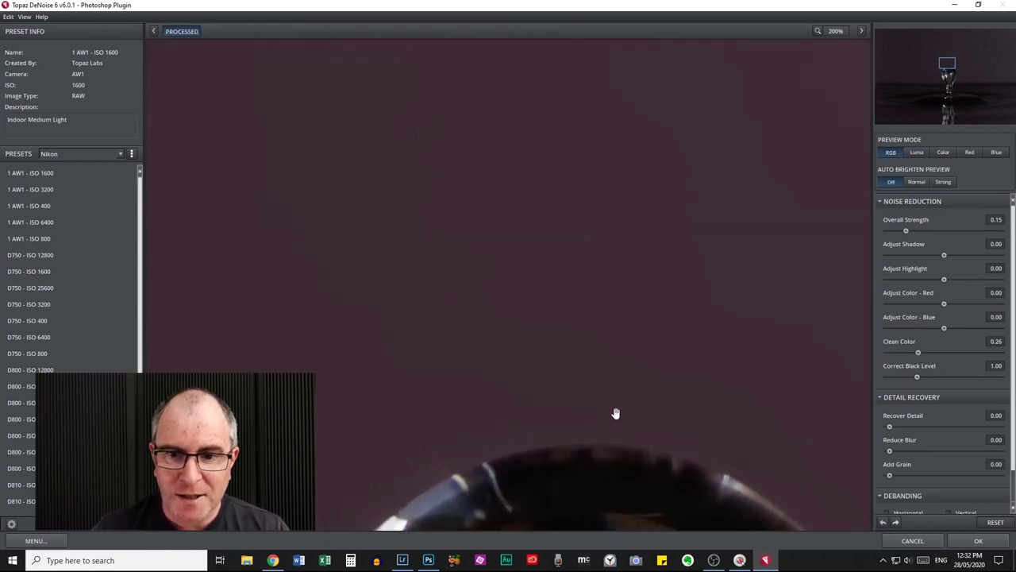
pyautogui.moveTo(333, 181); pyautogui.dragTo(609, 414)
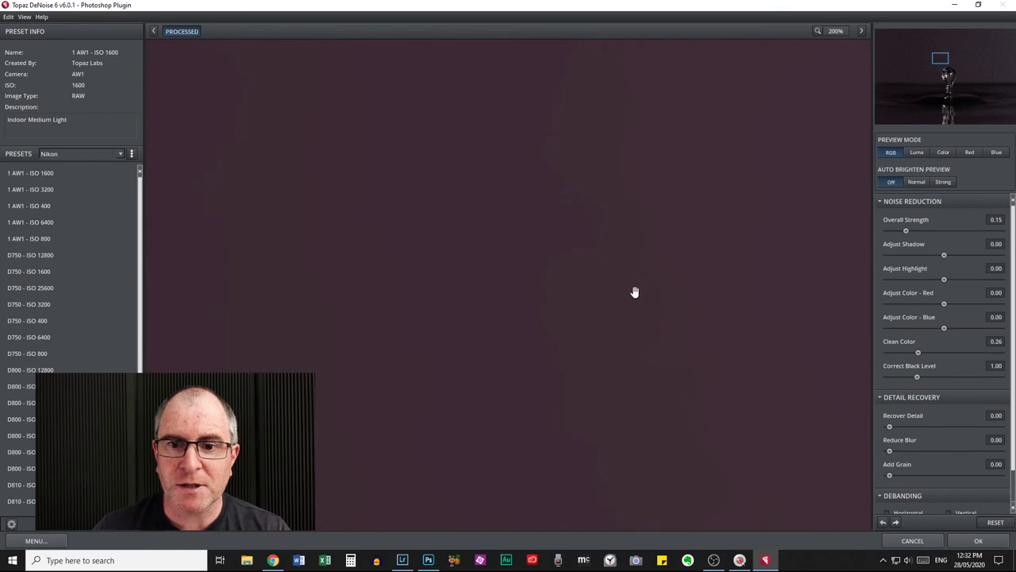
pyautogui.moveTo(647, 281); pyautogui.dragTo(436, 117)
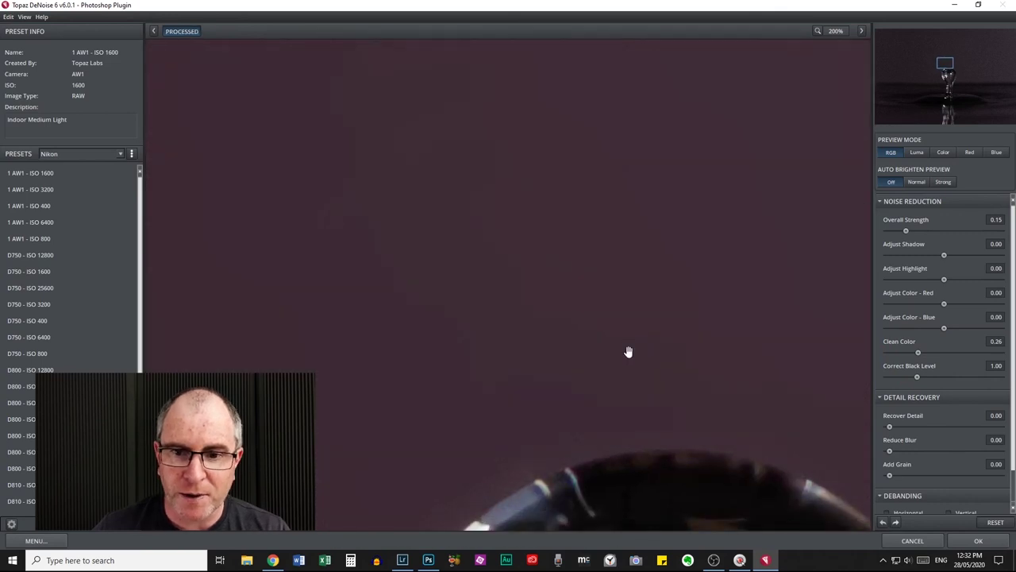
# Set Clean Color to 0.17, compare the result with the original and apply the noise reduction to the merged layer
pyautogui.moveTo(918, 353); pyautogui.dragTo(909, 354)
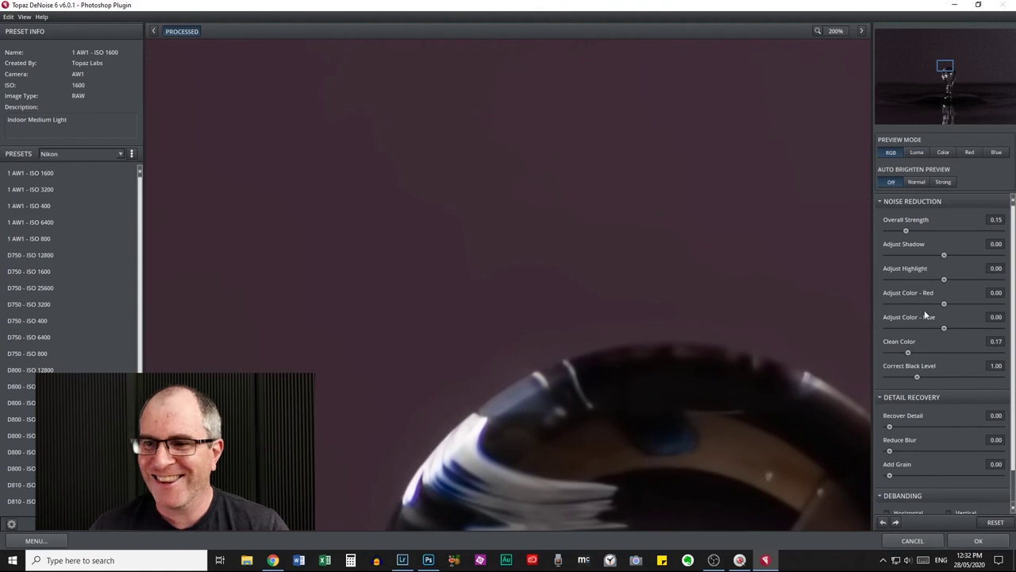
pyautogui.click(635, 286)
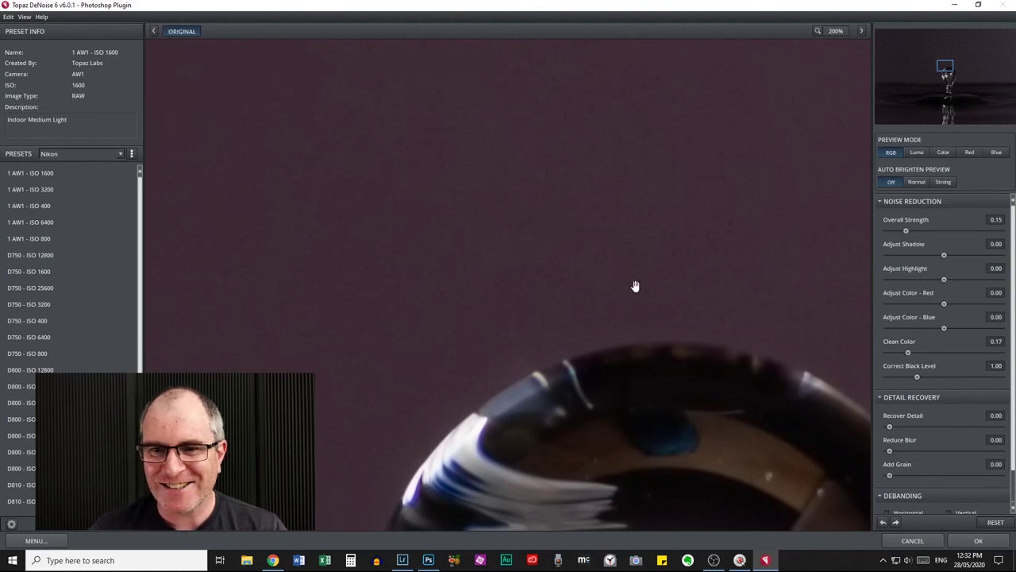
pyautogui.click(980, 542)
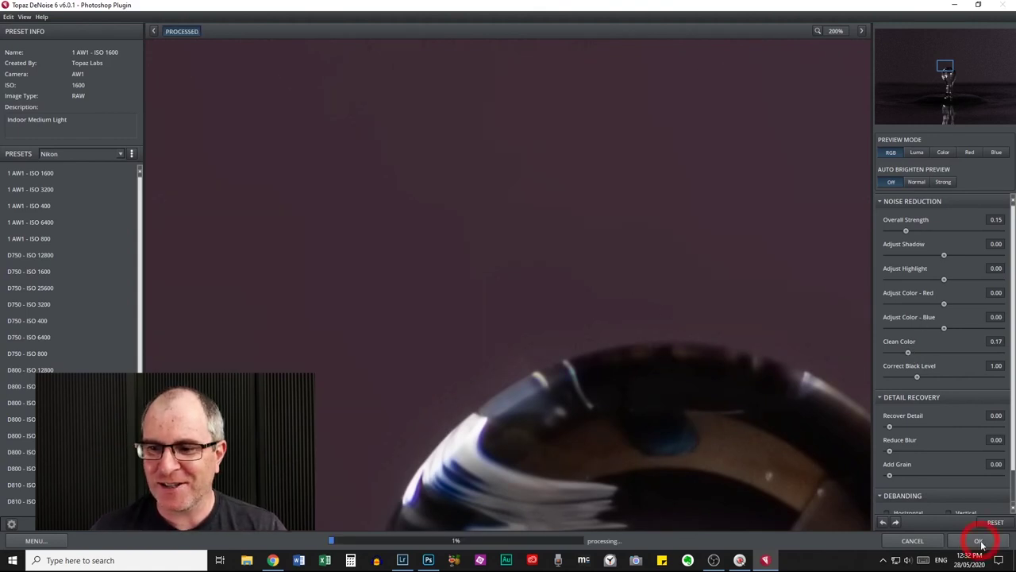
pyautogui.moveTo(739, 560)
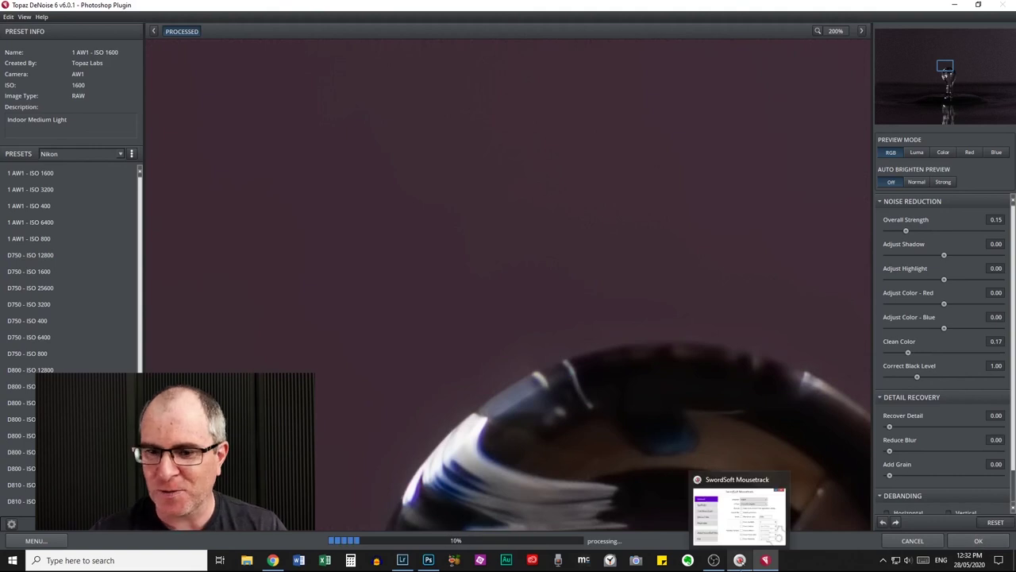
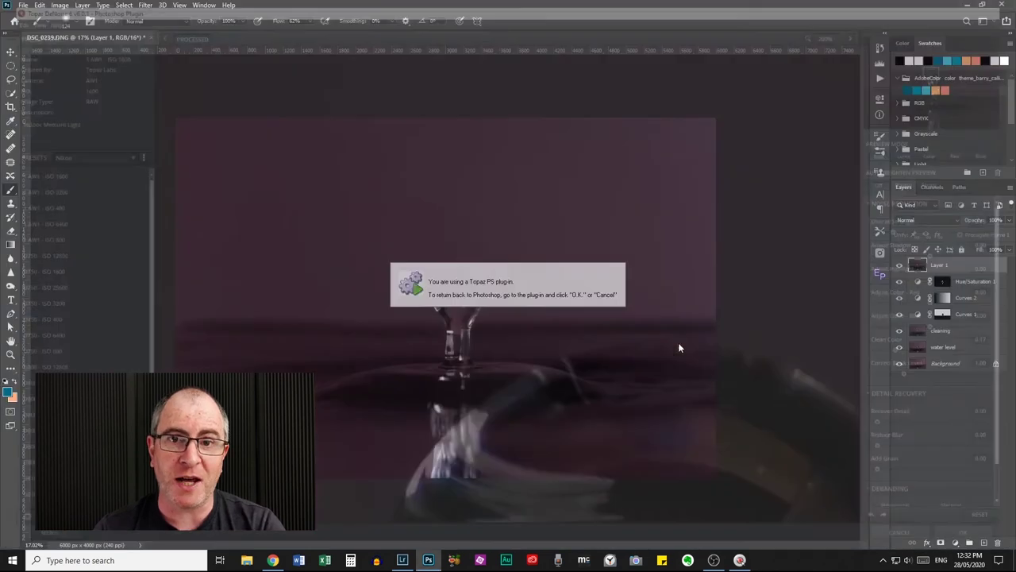
pyautogui.scroll(3, 519, 268)
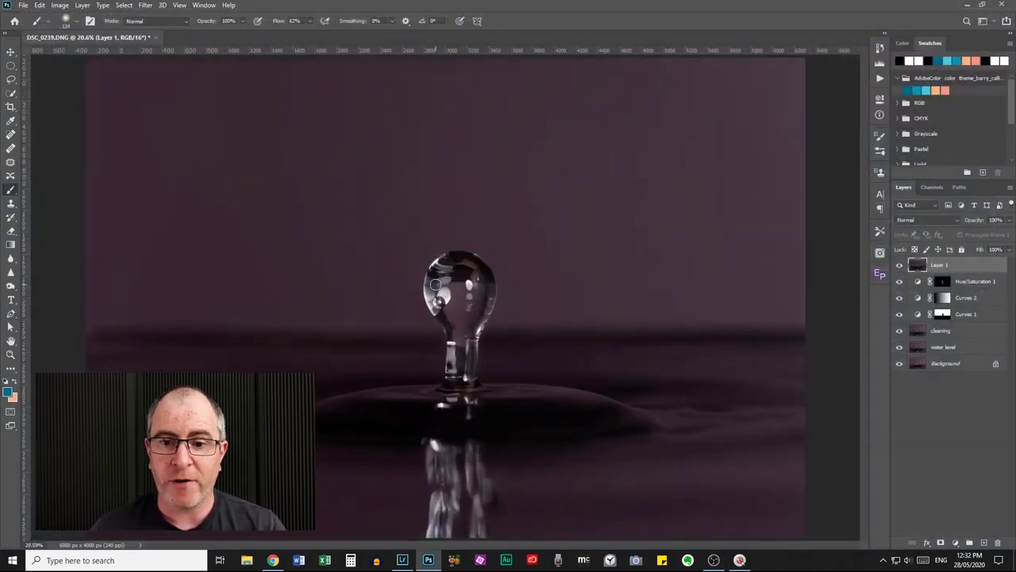
# Examine the denoised water drop and its background both close up and at full-image size
pyautogui.scroll(-1, 487, 320)
pyautogui.scroll(1, 487, 320)
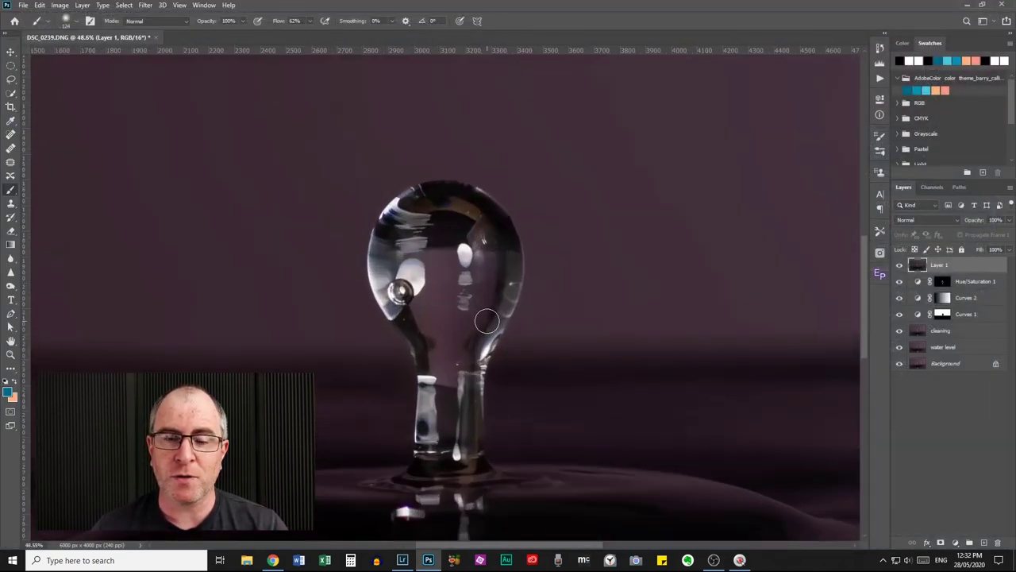
pyautogui.scroll(-1, 487, 320)
pyautogui.scroll(-2, 487, 320)
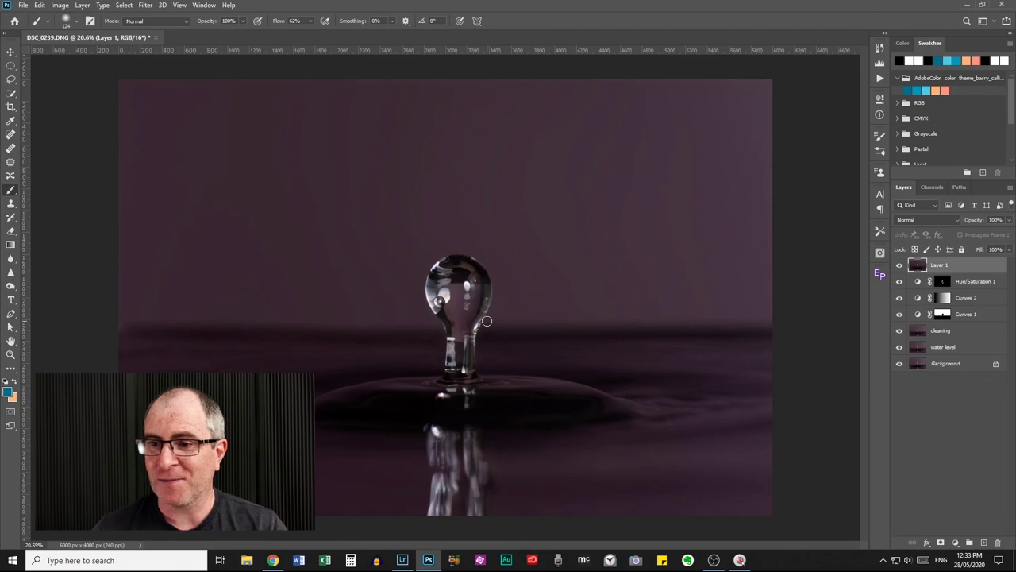
pyautogui.scroll(-1, 561, 359)
pyautogui.scroll(2, 548, 354)
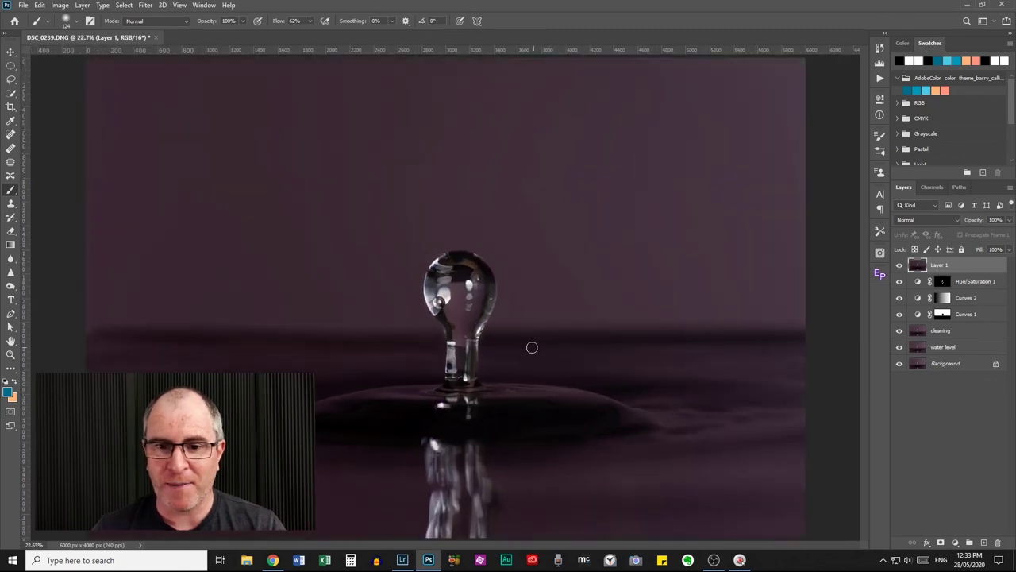
pyautogui.scroll(-2, 449, 354)
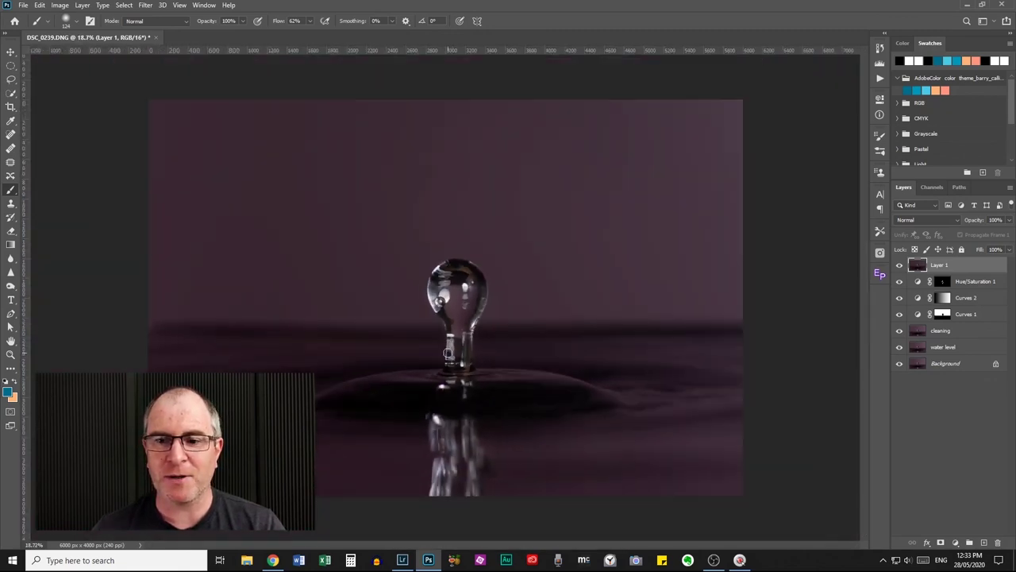
pyautogui.scroll(-1, 449, 353)
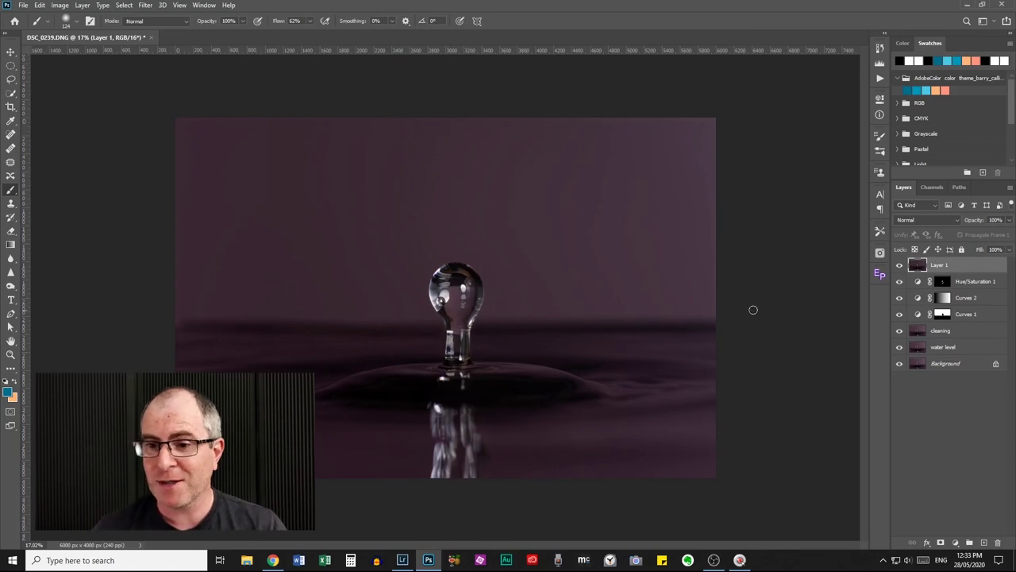
pyautogui.scroll(2, 443, 300)
pyautogui.scroll(4, 442, 300)
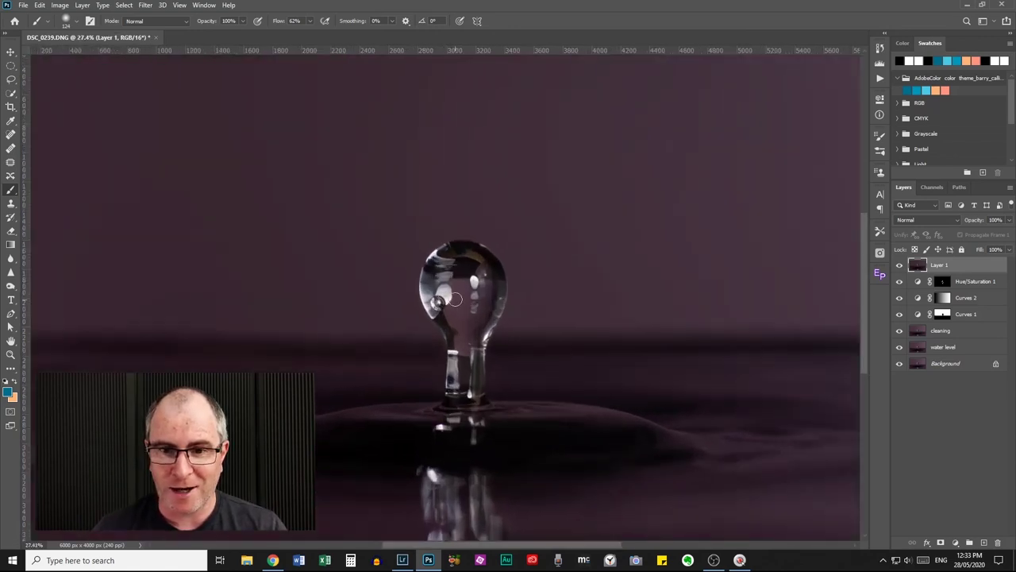
pyautogui.scroll(-3, 463, 297)
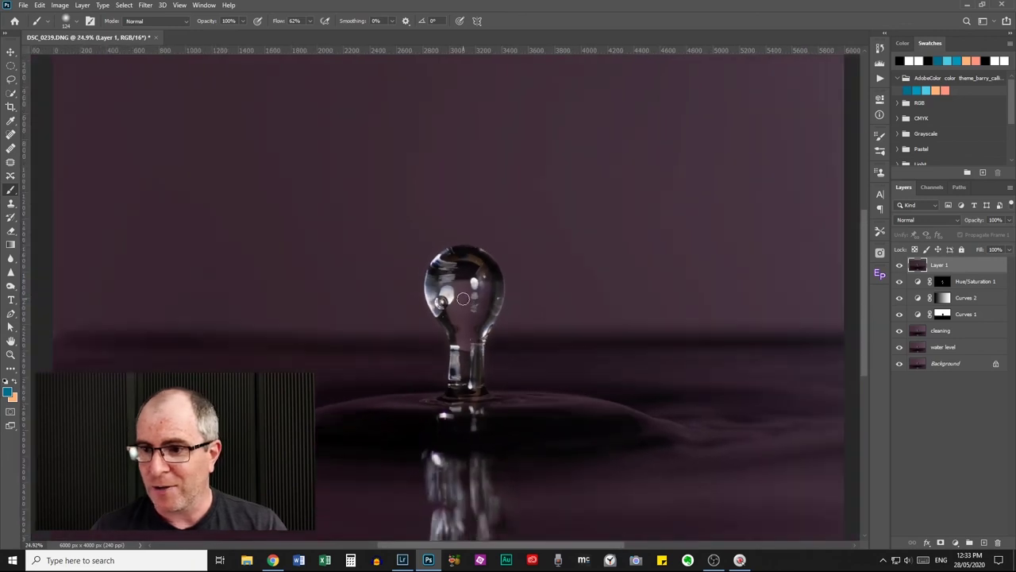
pyautogui.scroll(-2, 463, 297)
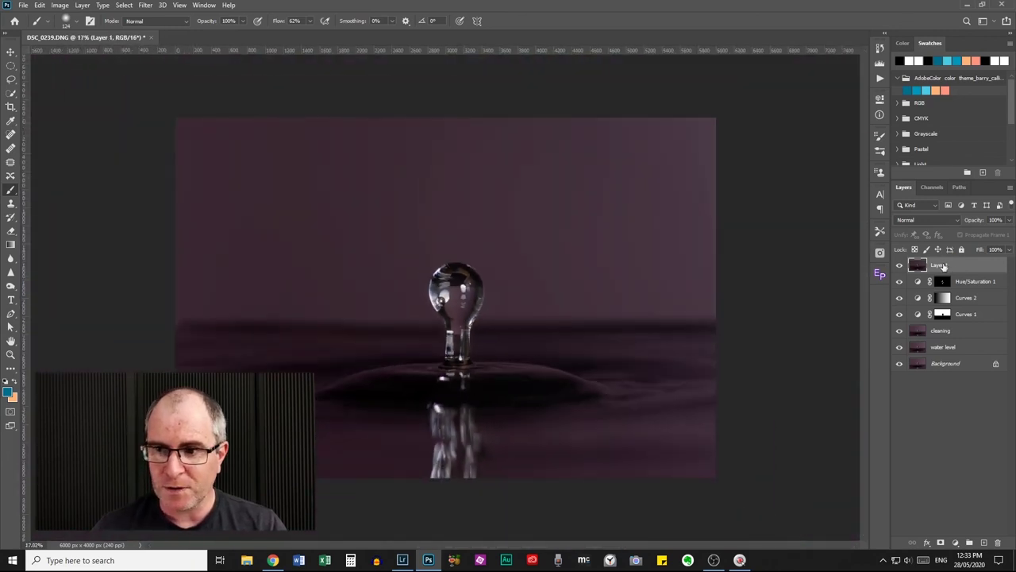
# Rename the merged top layer as denoise
pyautogui.doubleClick(940, 266)
pyautogui.write('drop')
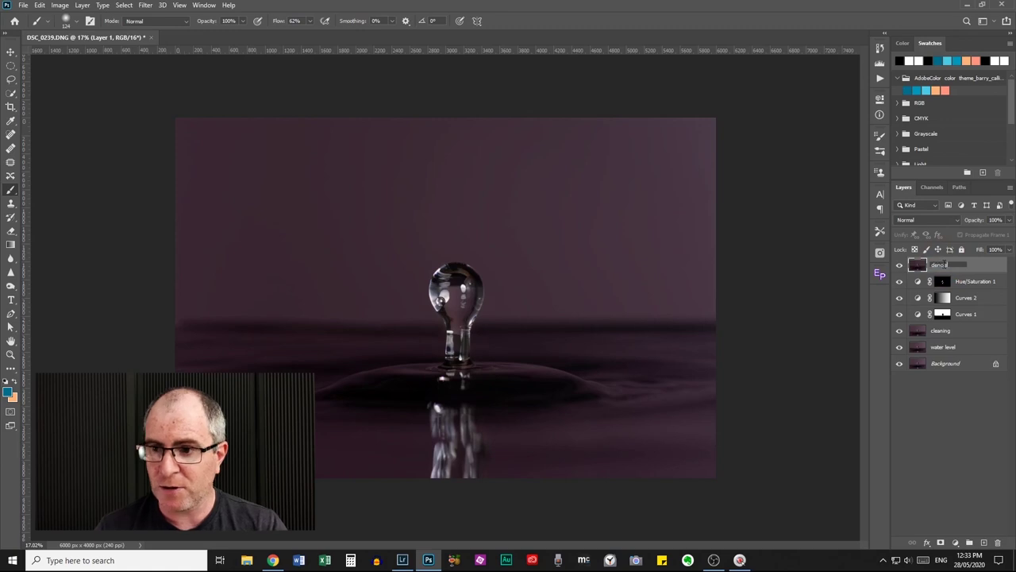
pyautogui.write('noise')
pyautogui.press('Return')
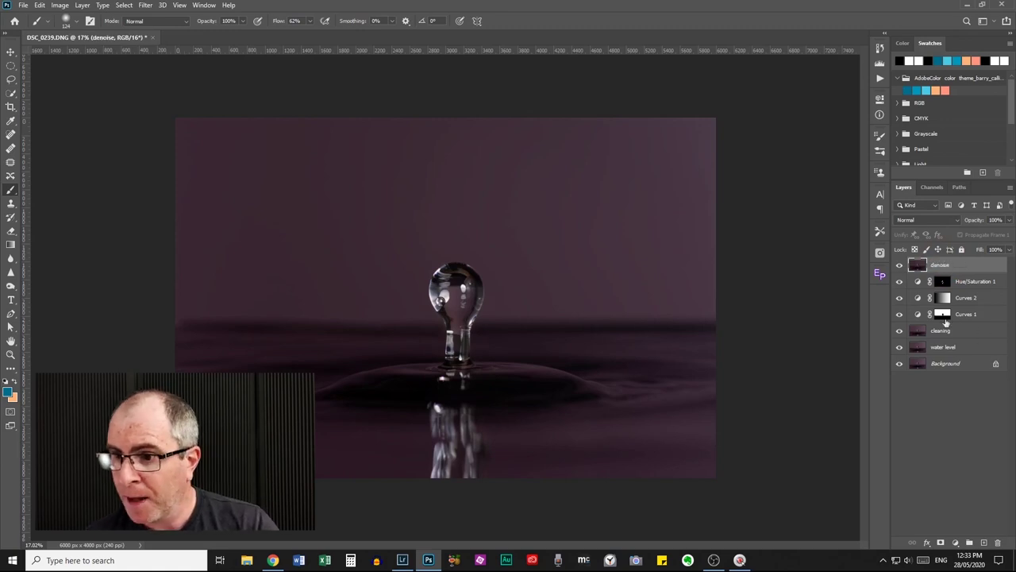
# Duplicate the denoise layer and name the copy sharpen
pyautogui.moveTo(959, 265); pyautogui.dragTo(985, 542)
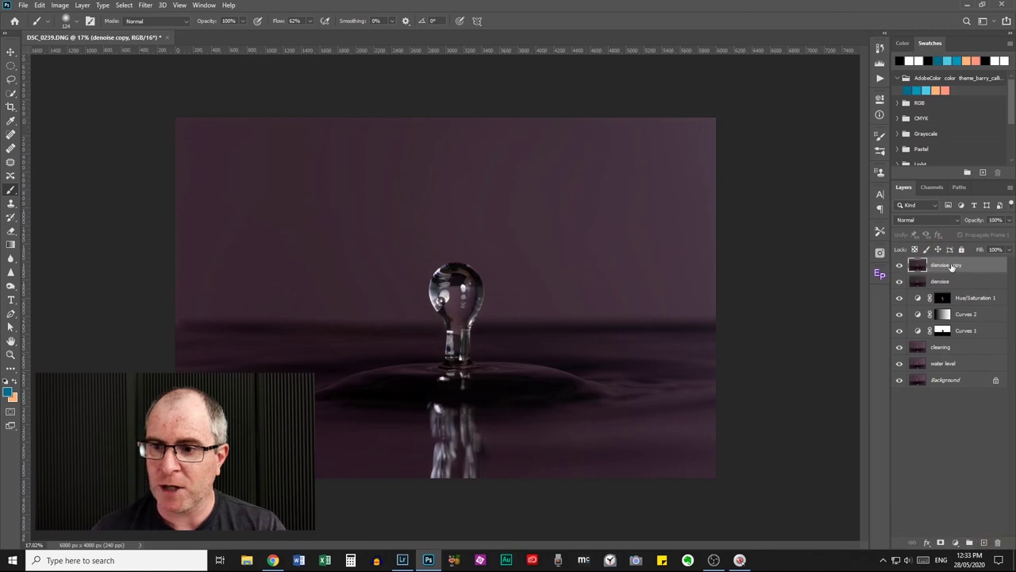
pyautogui.doubleClick(952, 266)
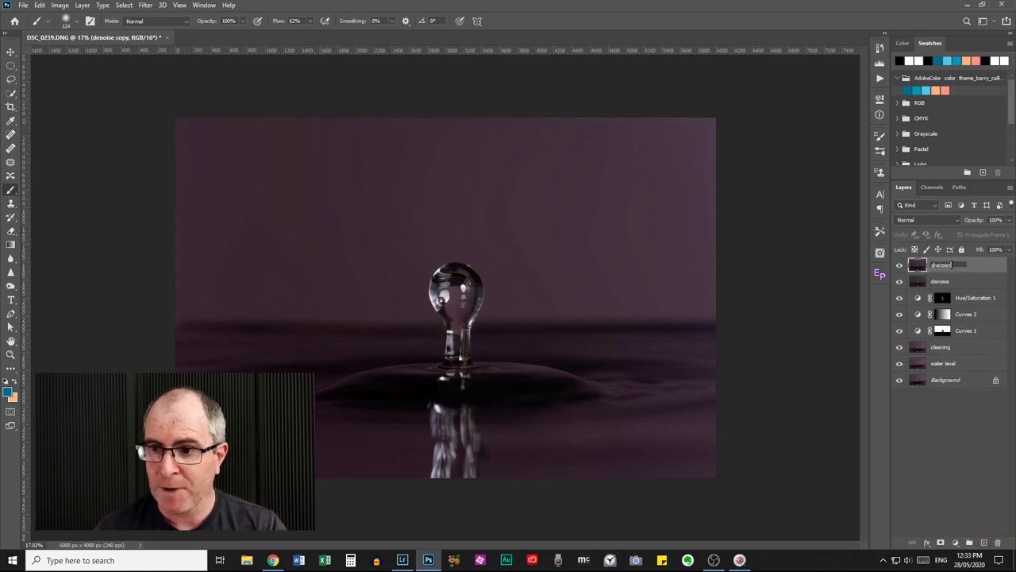
pyautogui.press('Return')
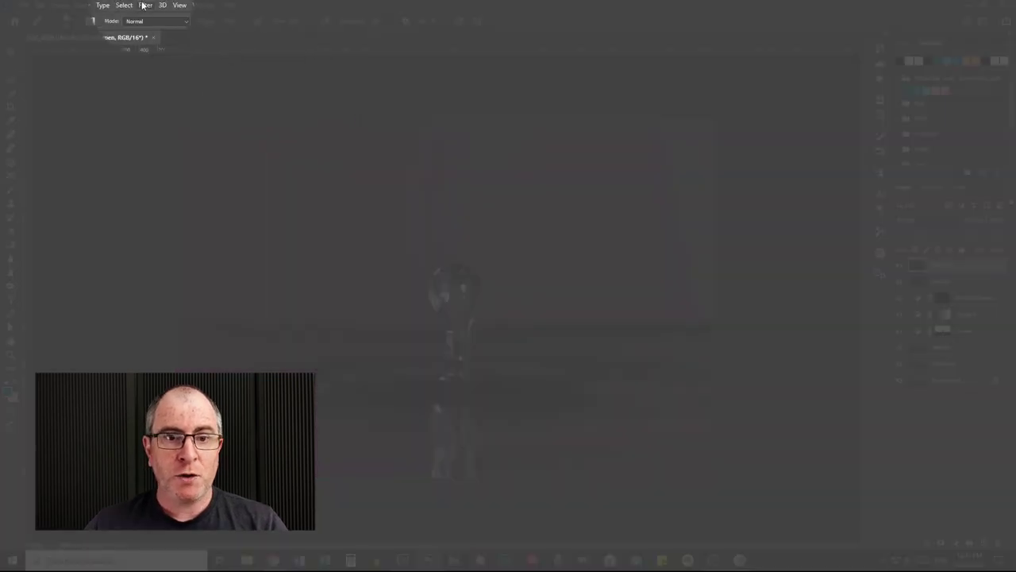
# Open the Unsharp Mask filter on the sharpen layer and compare the water drop with and without its preview
pyautogui.click(146, 5)
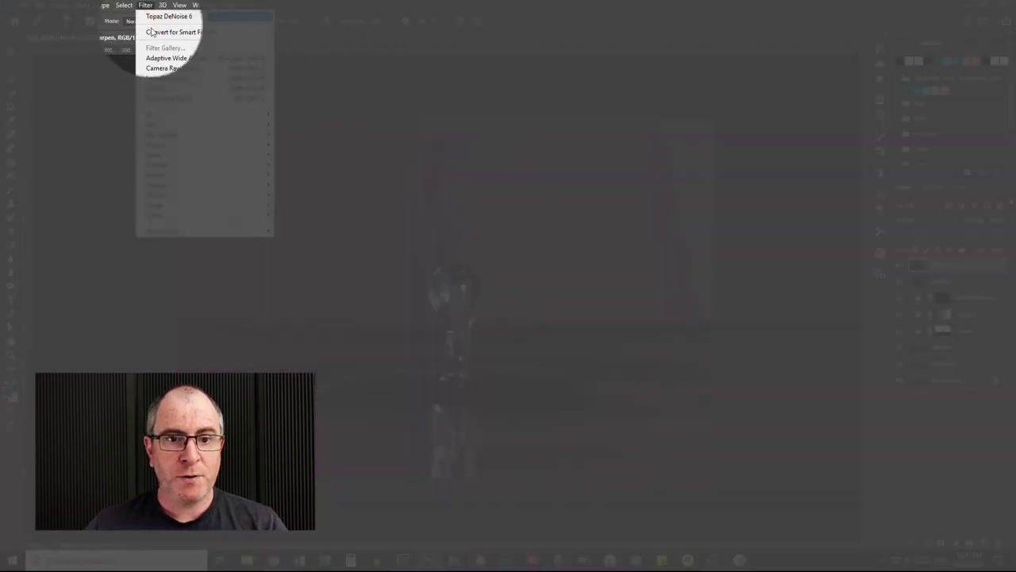
pyautogui.moveTo(171, 185)
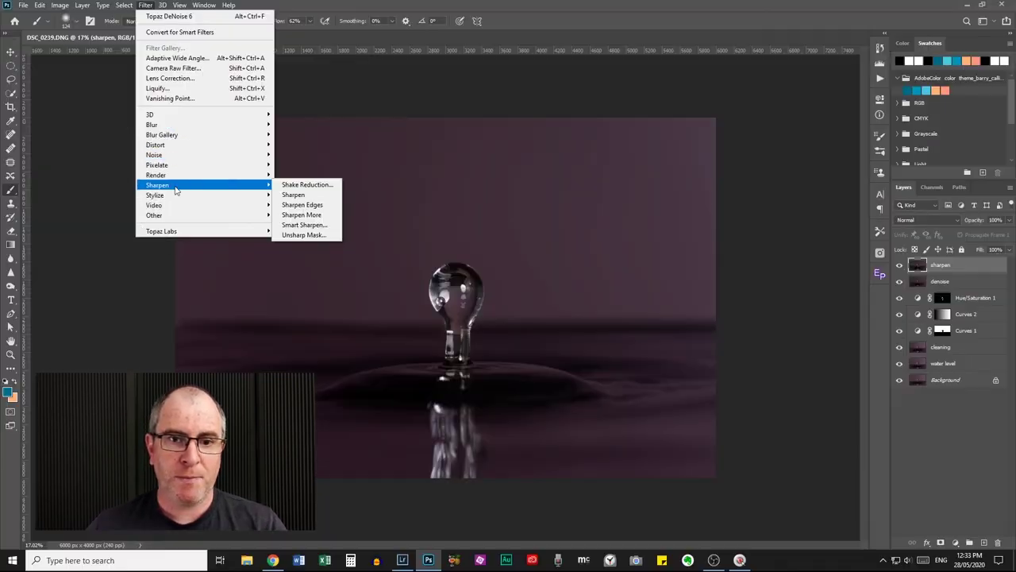
pyautogui.click(302, 234)
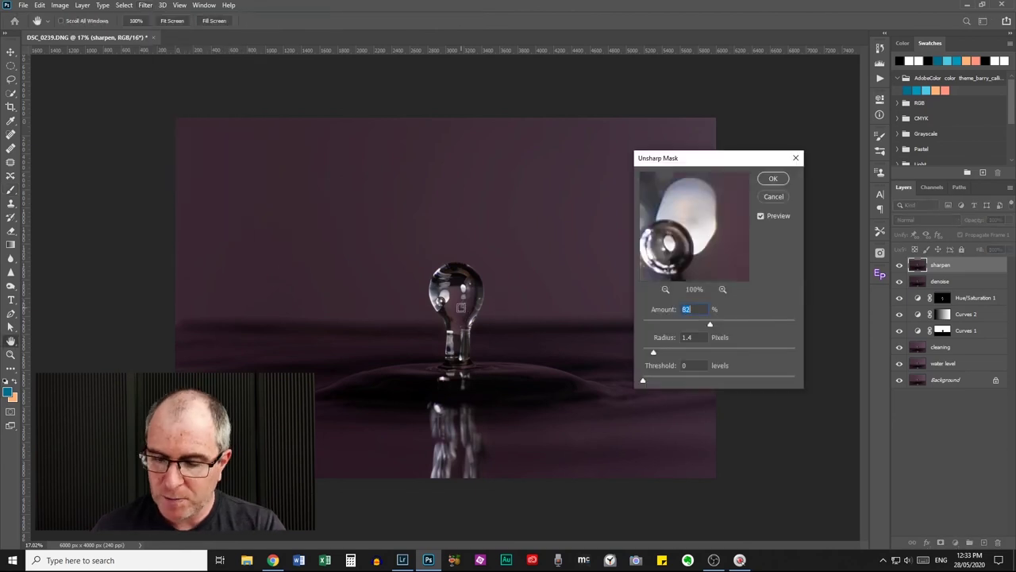
pyautogui.keyDown('ctrl'); pyautogui.click(460, 307); pyautogui.keyUp('ctrl')
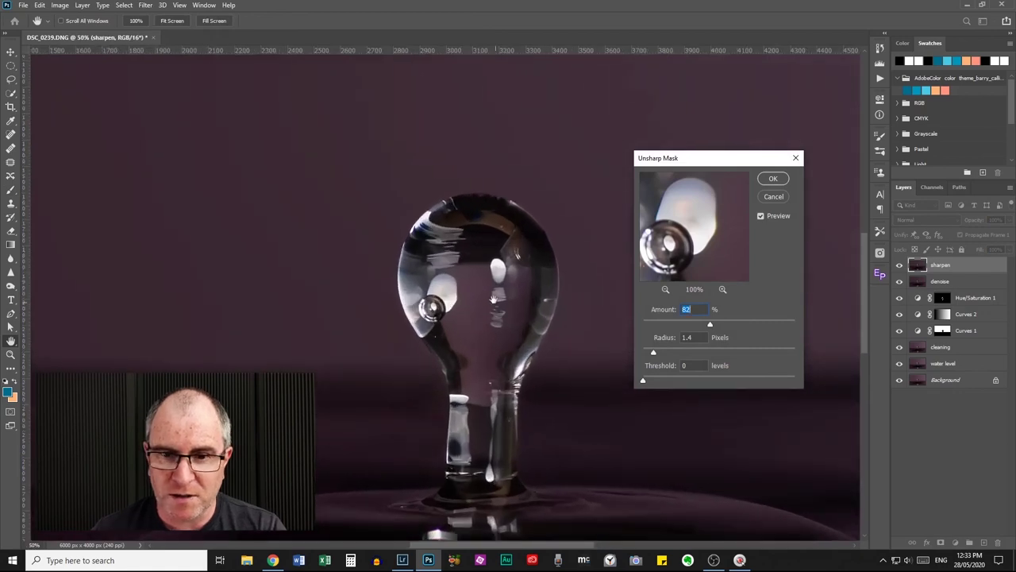
pyautogui.scroll(-2, 492, 308)
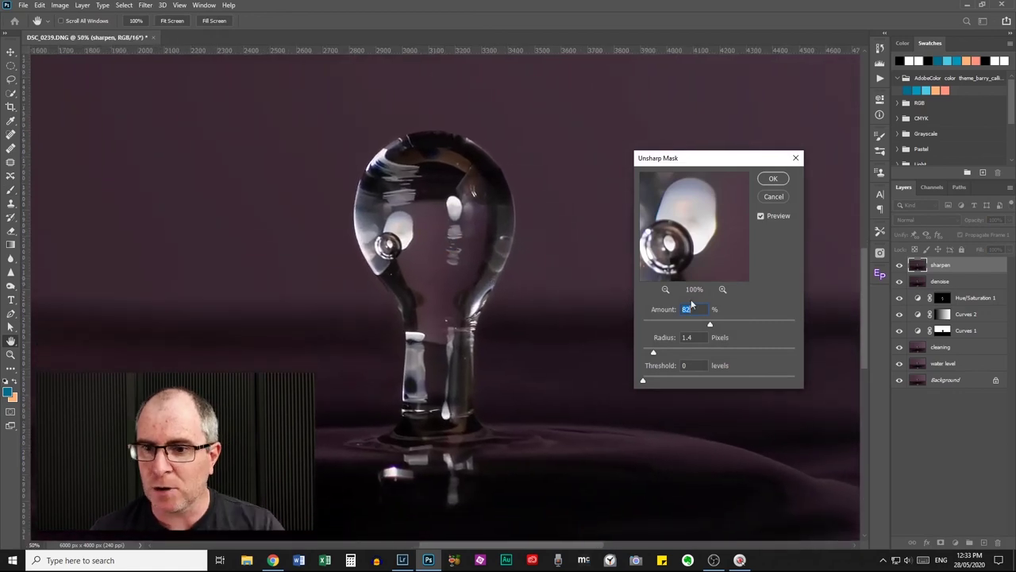
pyautogui.click(761, 216)
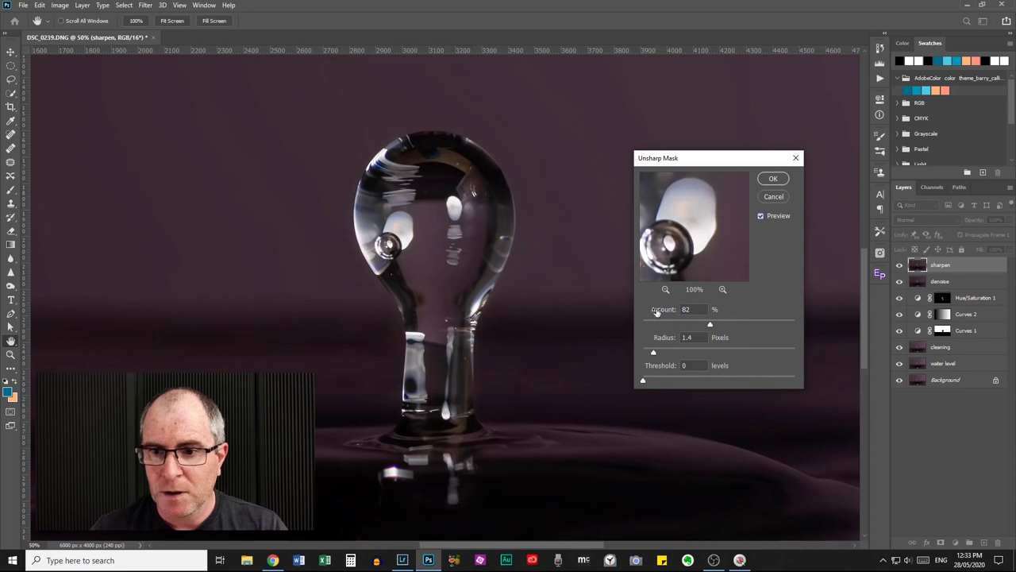
# Try an Unsharp Mask amount of 102% and compare the drop with and without the sharpening
pyautogui.moveTo(656, 311); pyautogui.dragTo(667, 311)
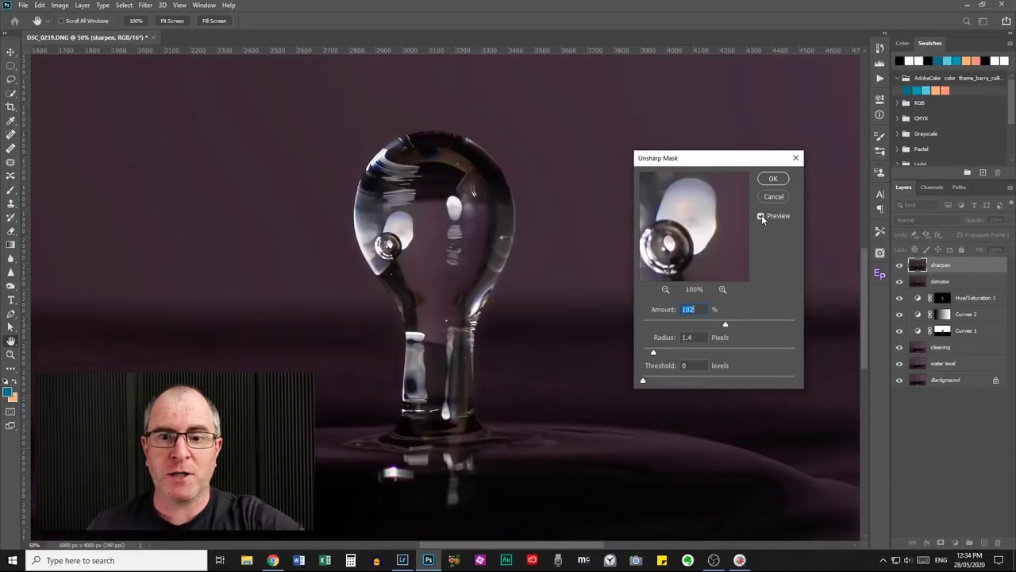
pyautogui.click(761, 216)
pyautogui.click(762, 216)
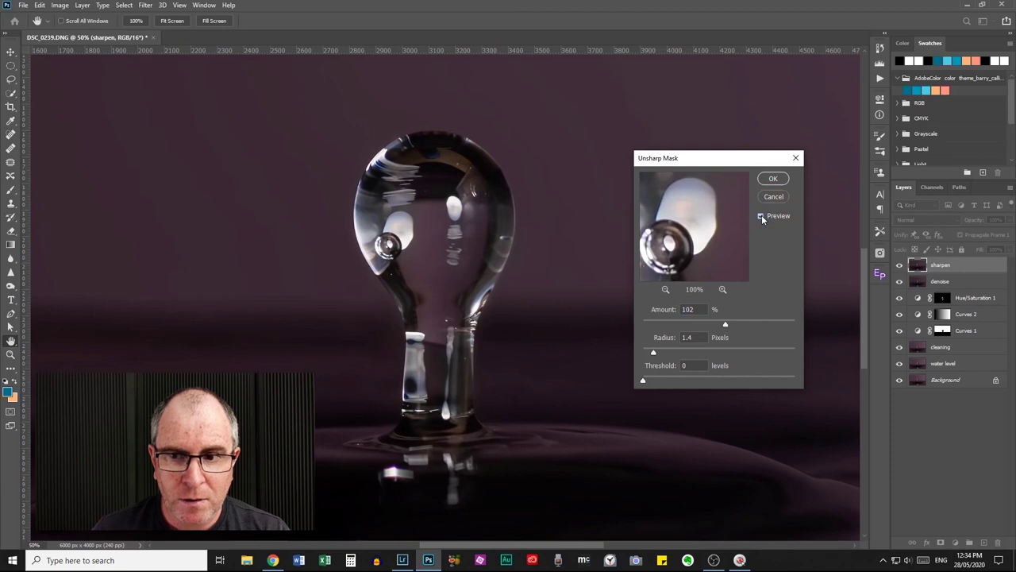
# Set the Unsharp Mask amount to 89% and apply the sharpening to the sharpen layer
pyautogui.moveTo(672, 310); pyautogui.dragTo(663, 311)
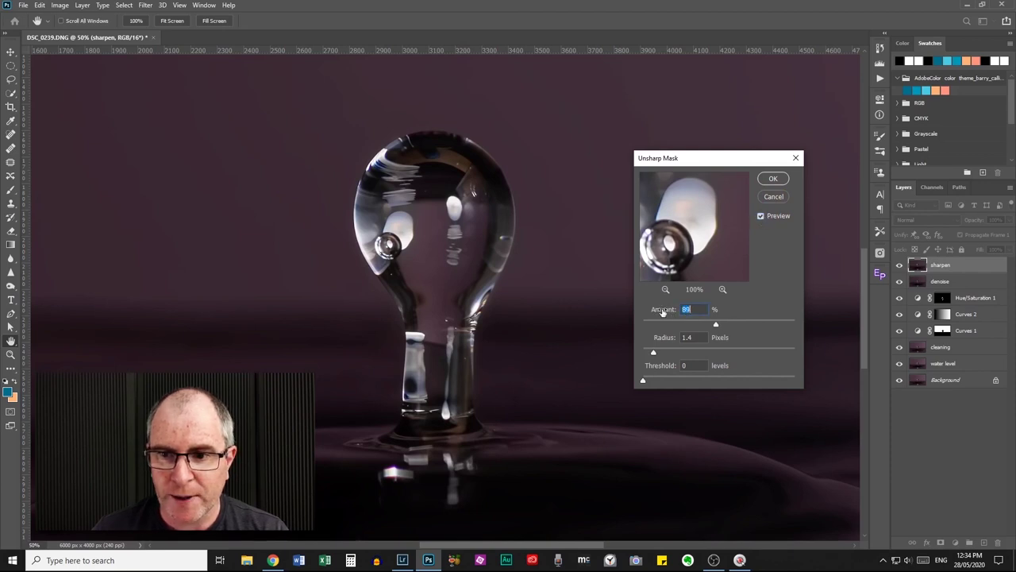
pyautogui.click(772, 179)
pyautogui.press('b')
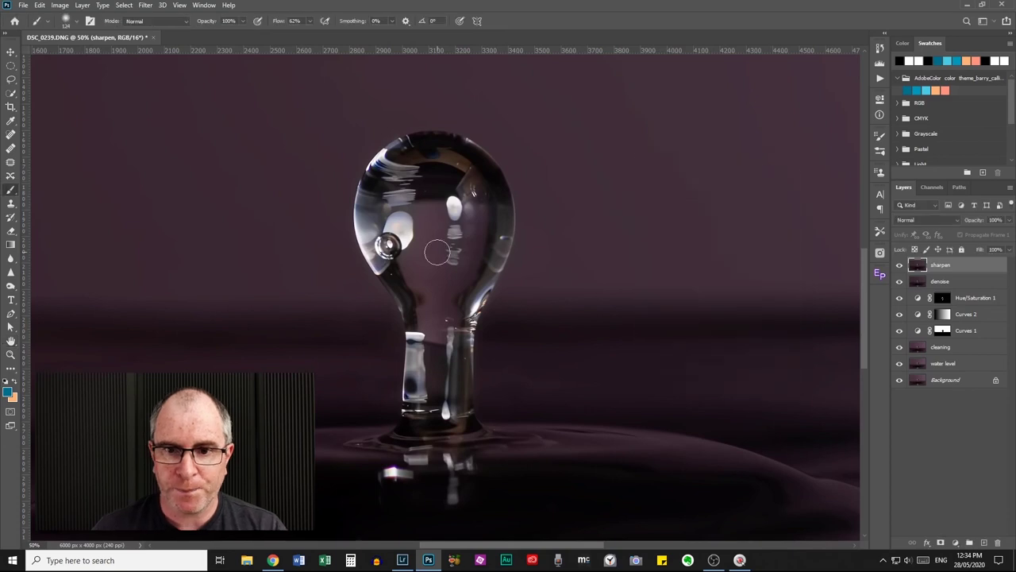
pyautogui.hotkey('ctrl', '0')
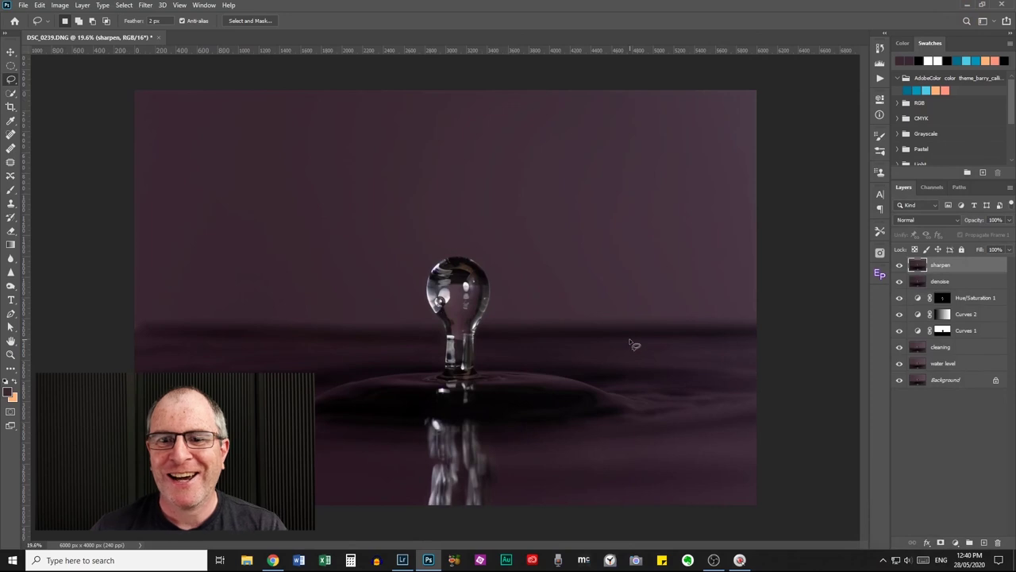
# Convert the image to 32 Bits/Channel, flattening all layers as part of the mode change
pyautogui.scroll(2, 633, 343)
pyautogui.scroll(-3, 513, 276)
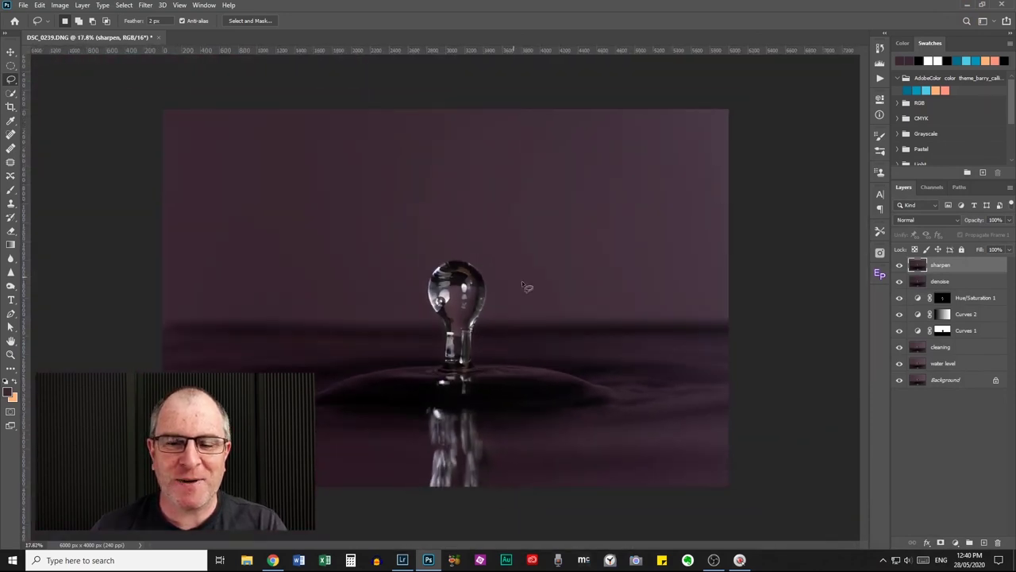
pyautogui.click(60, 5)
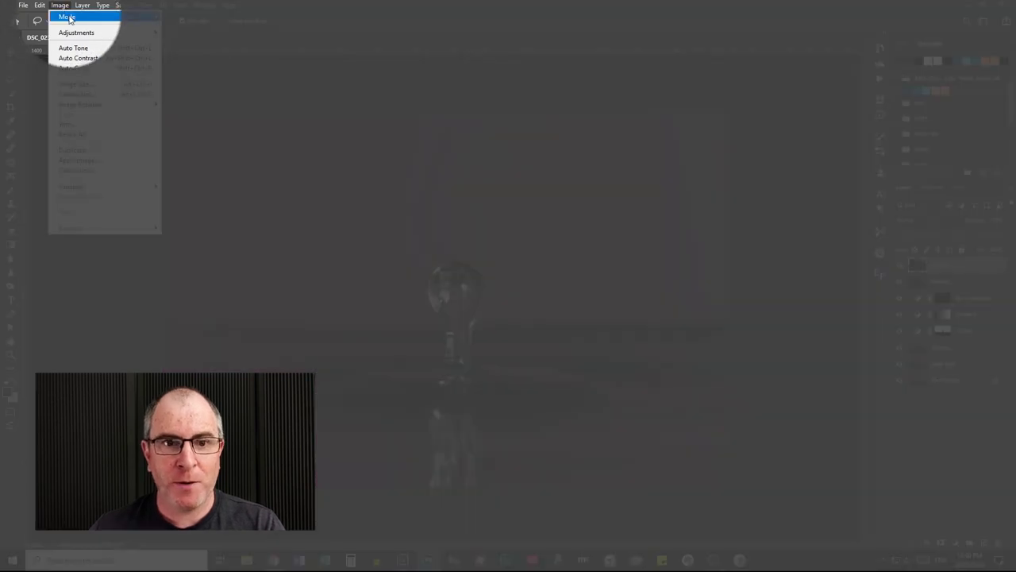
pyautogui.moveTo(79, 16)
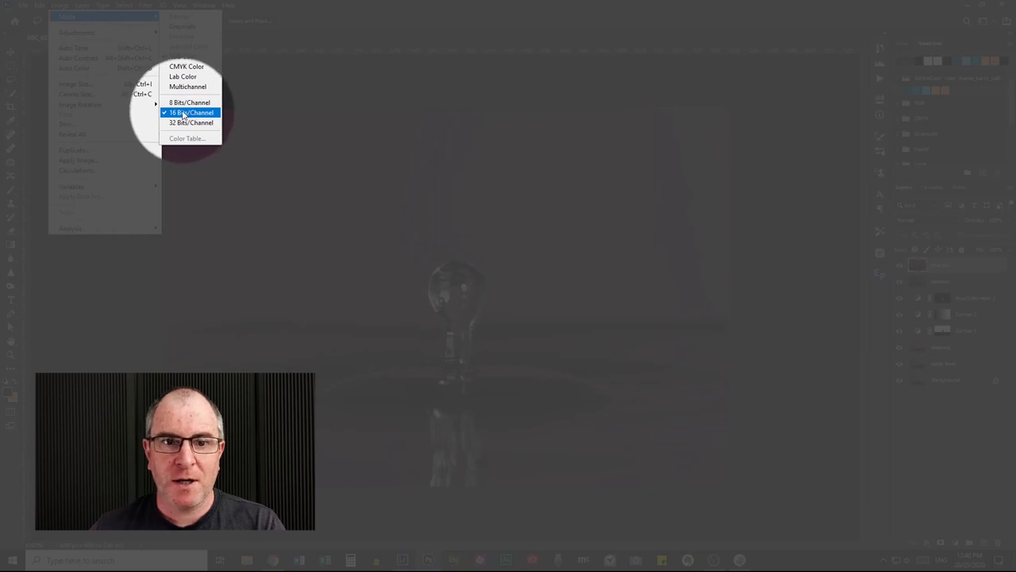
pyautogui.click(181, 124)
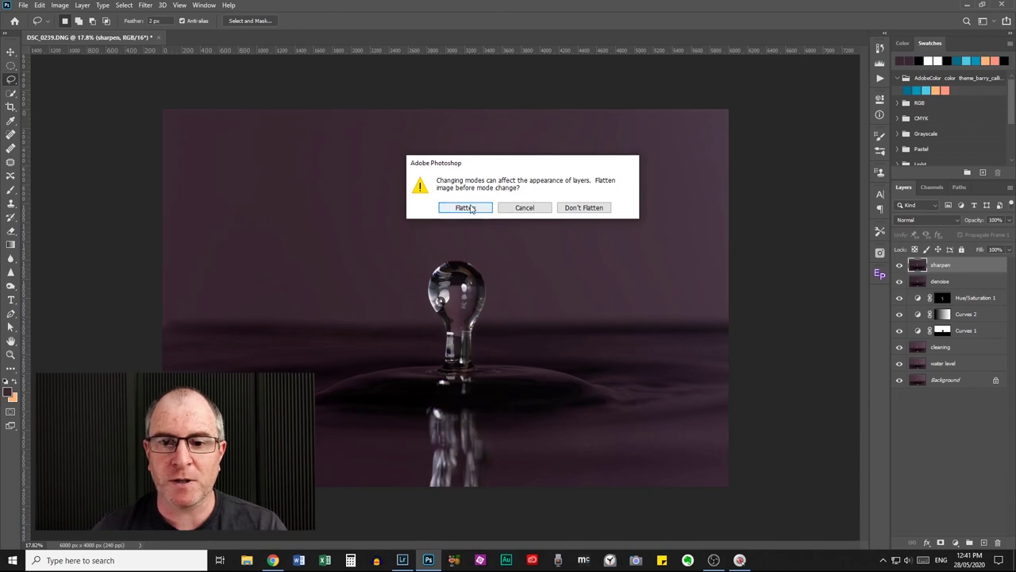
pyautogui.click(467, 207)
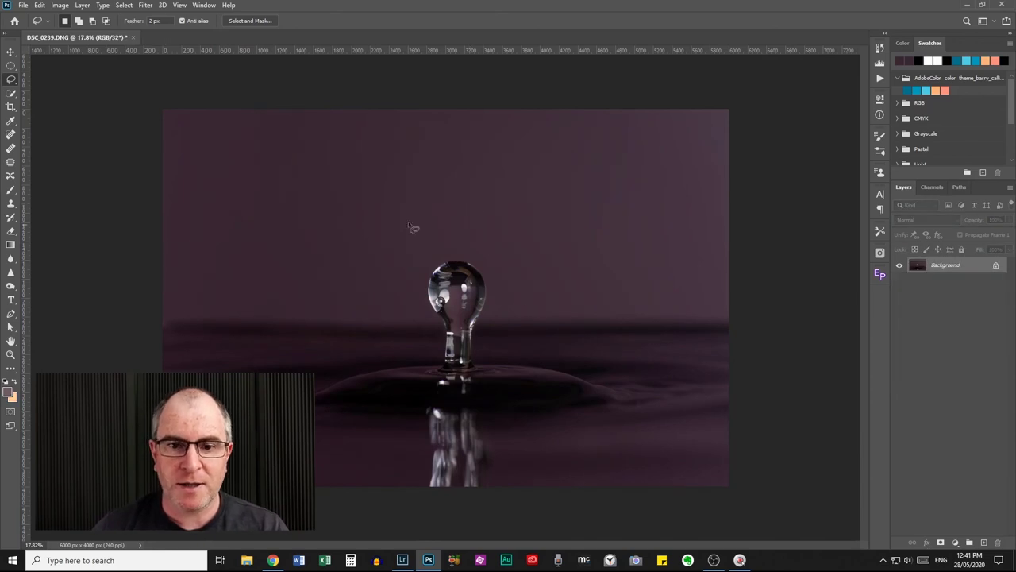
# Examine the background around the drop and along the waterline at 100% for colour banding
pyautogui.scroll(5, 322, 367)
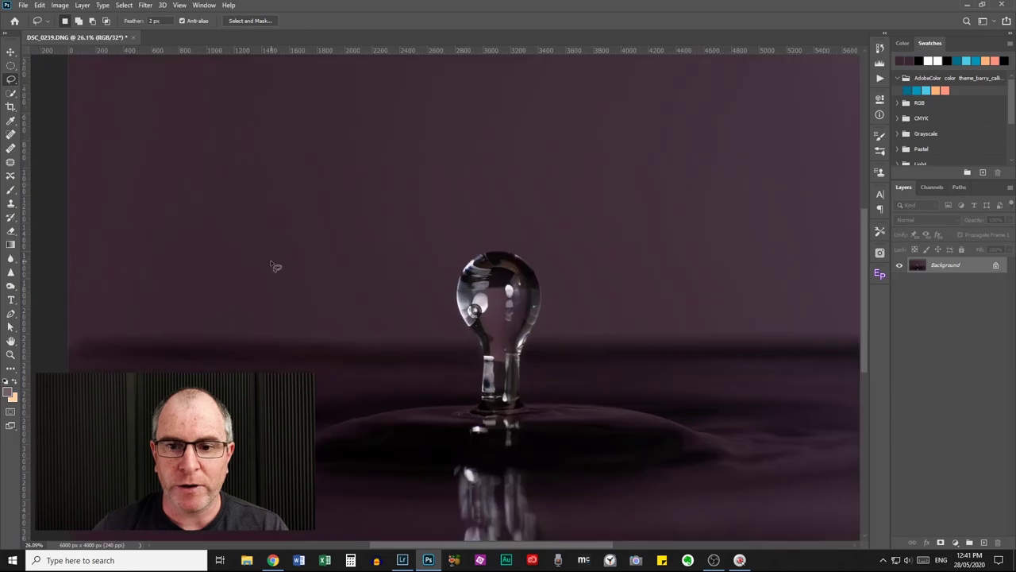
pyautogui.scroll(2, 285, 264)
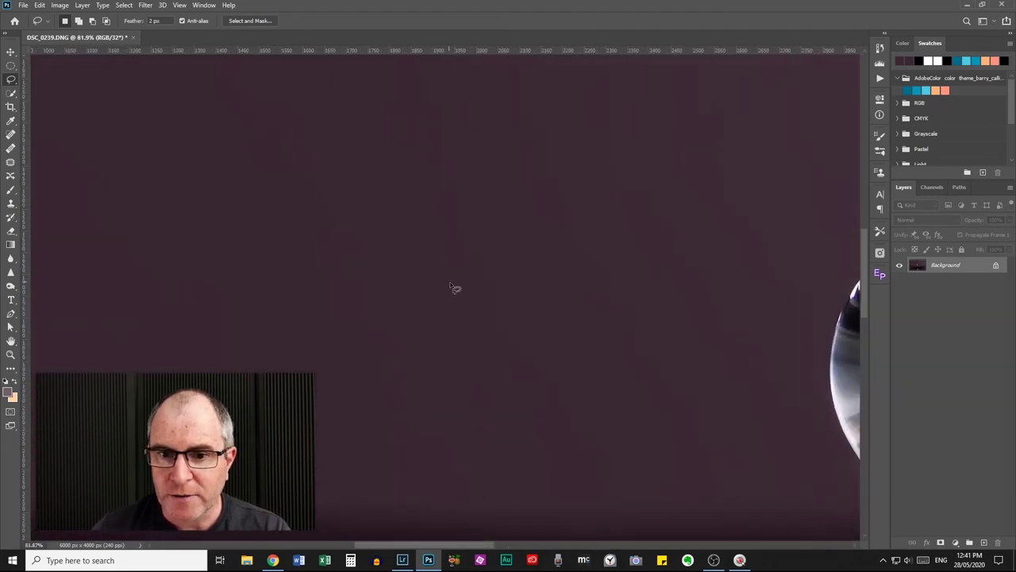
pyautogui.scroll(1, 456, 286)
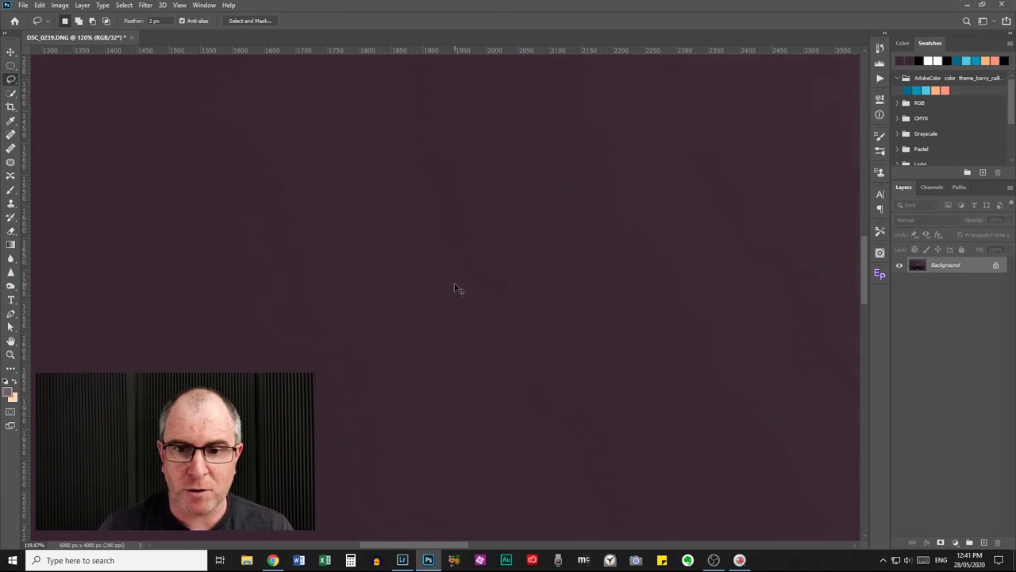
pyautogui.scroll(-1, 455, 289)
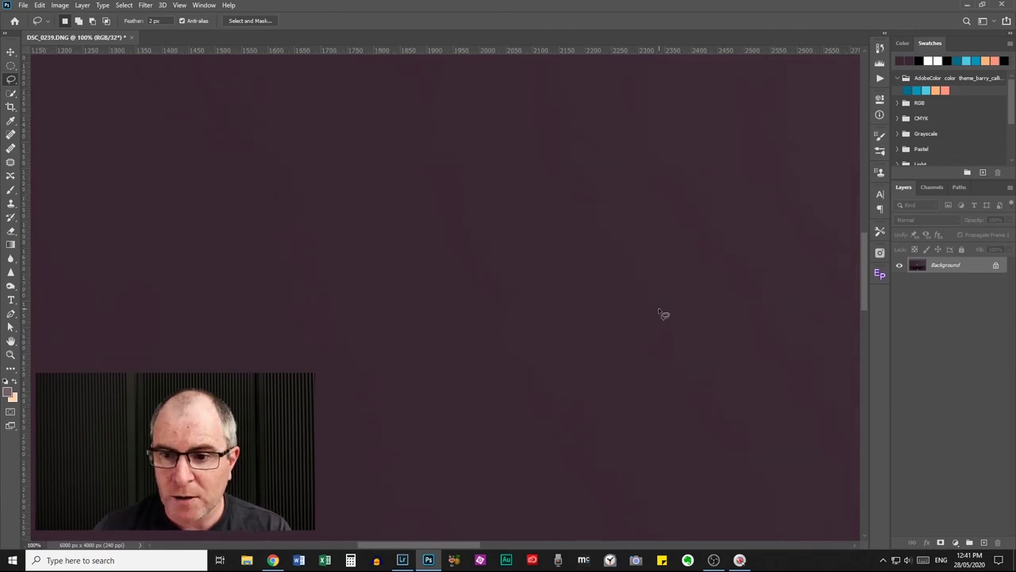
pyautogui.moveTo(638, 304); pyautogui.dragTo(347, 252)
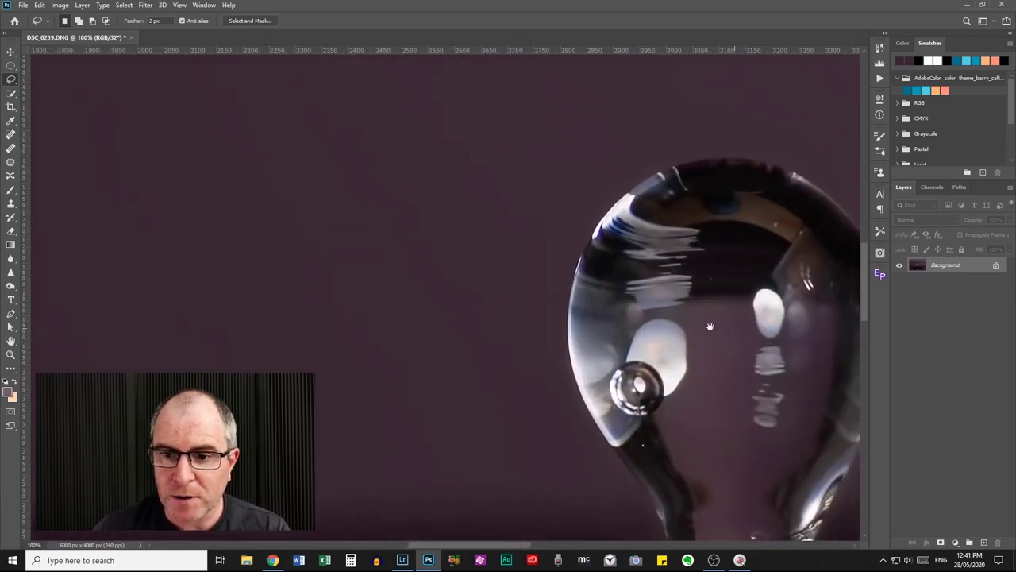
pyautogui.moveTo(710, 326); pyautogui.dragTo(318, 209)
pyautogui.moveTo(738, 367); pyautogui.dragTo(405, 287)
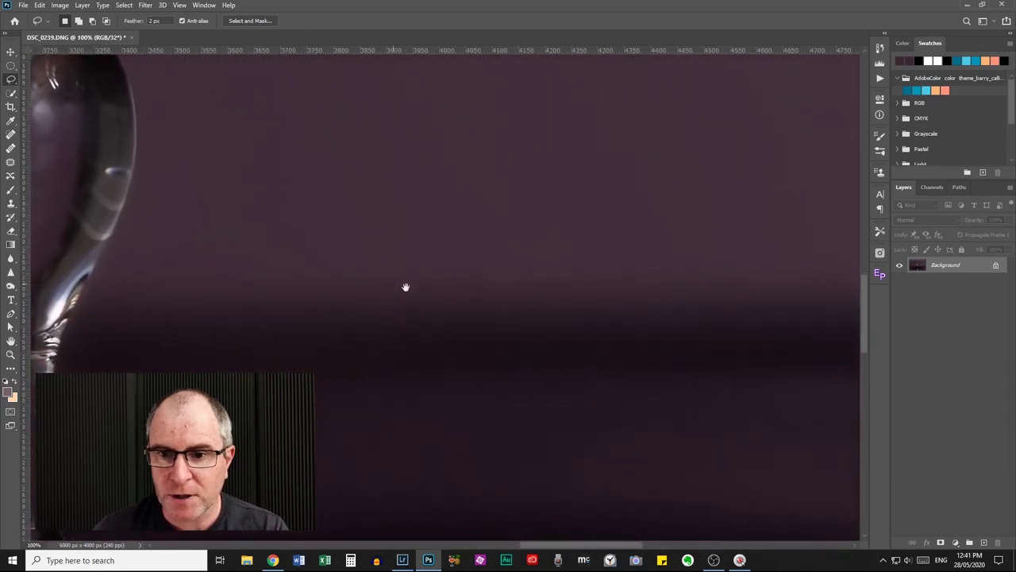
pyautogui.moveTo(317, 367); pyautogui.dragTo(590, 347)
pyautogui.moveTo(643, 324); pyautogui.dragTo(515, 365)
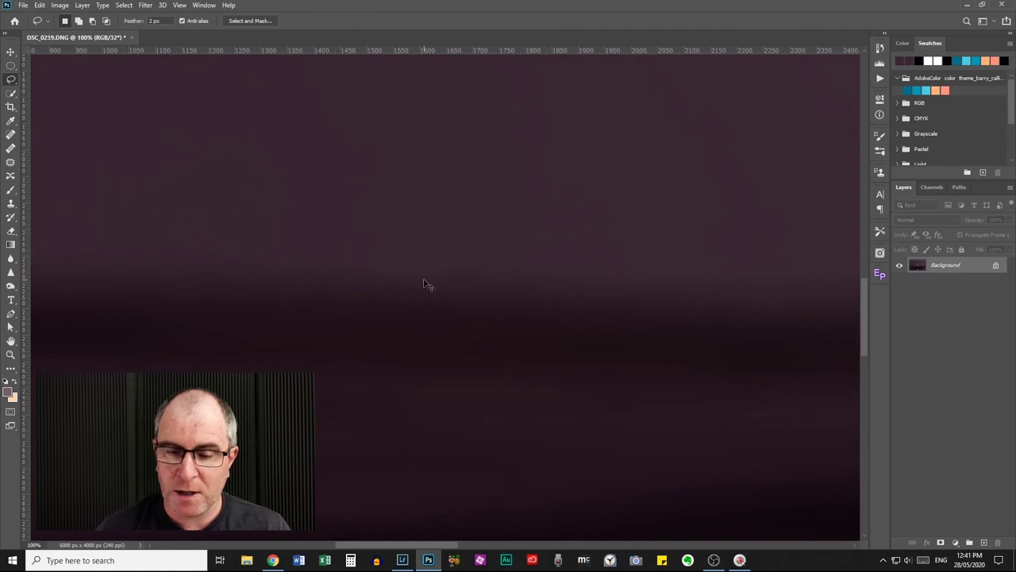
pyautogui.hotkey('ctrl', '0')
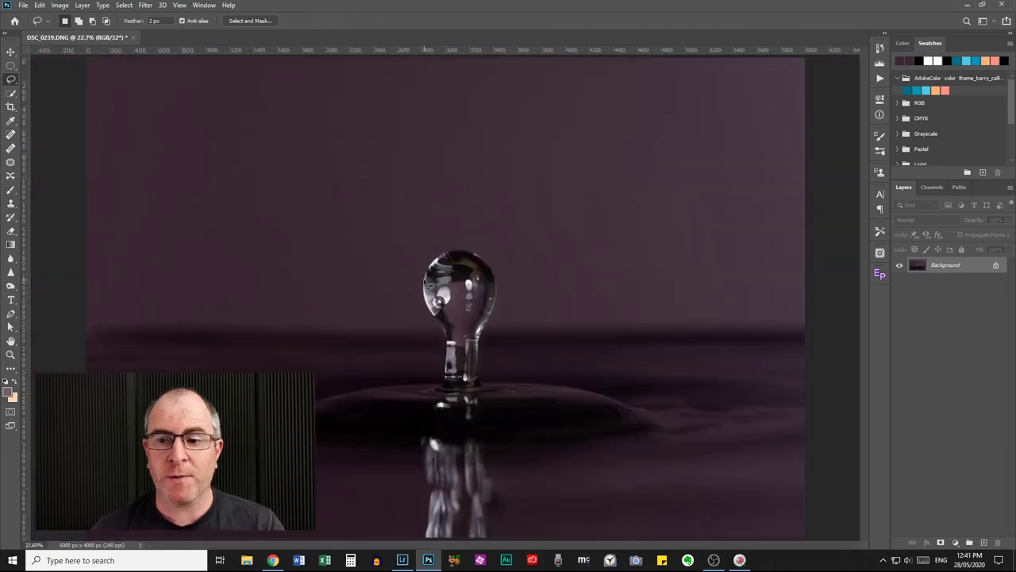